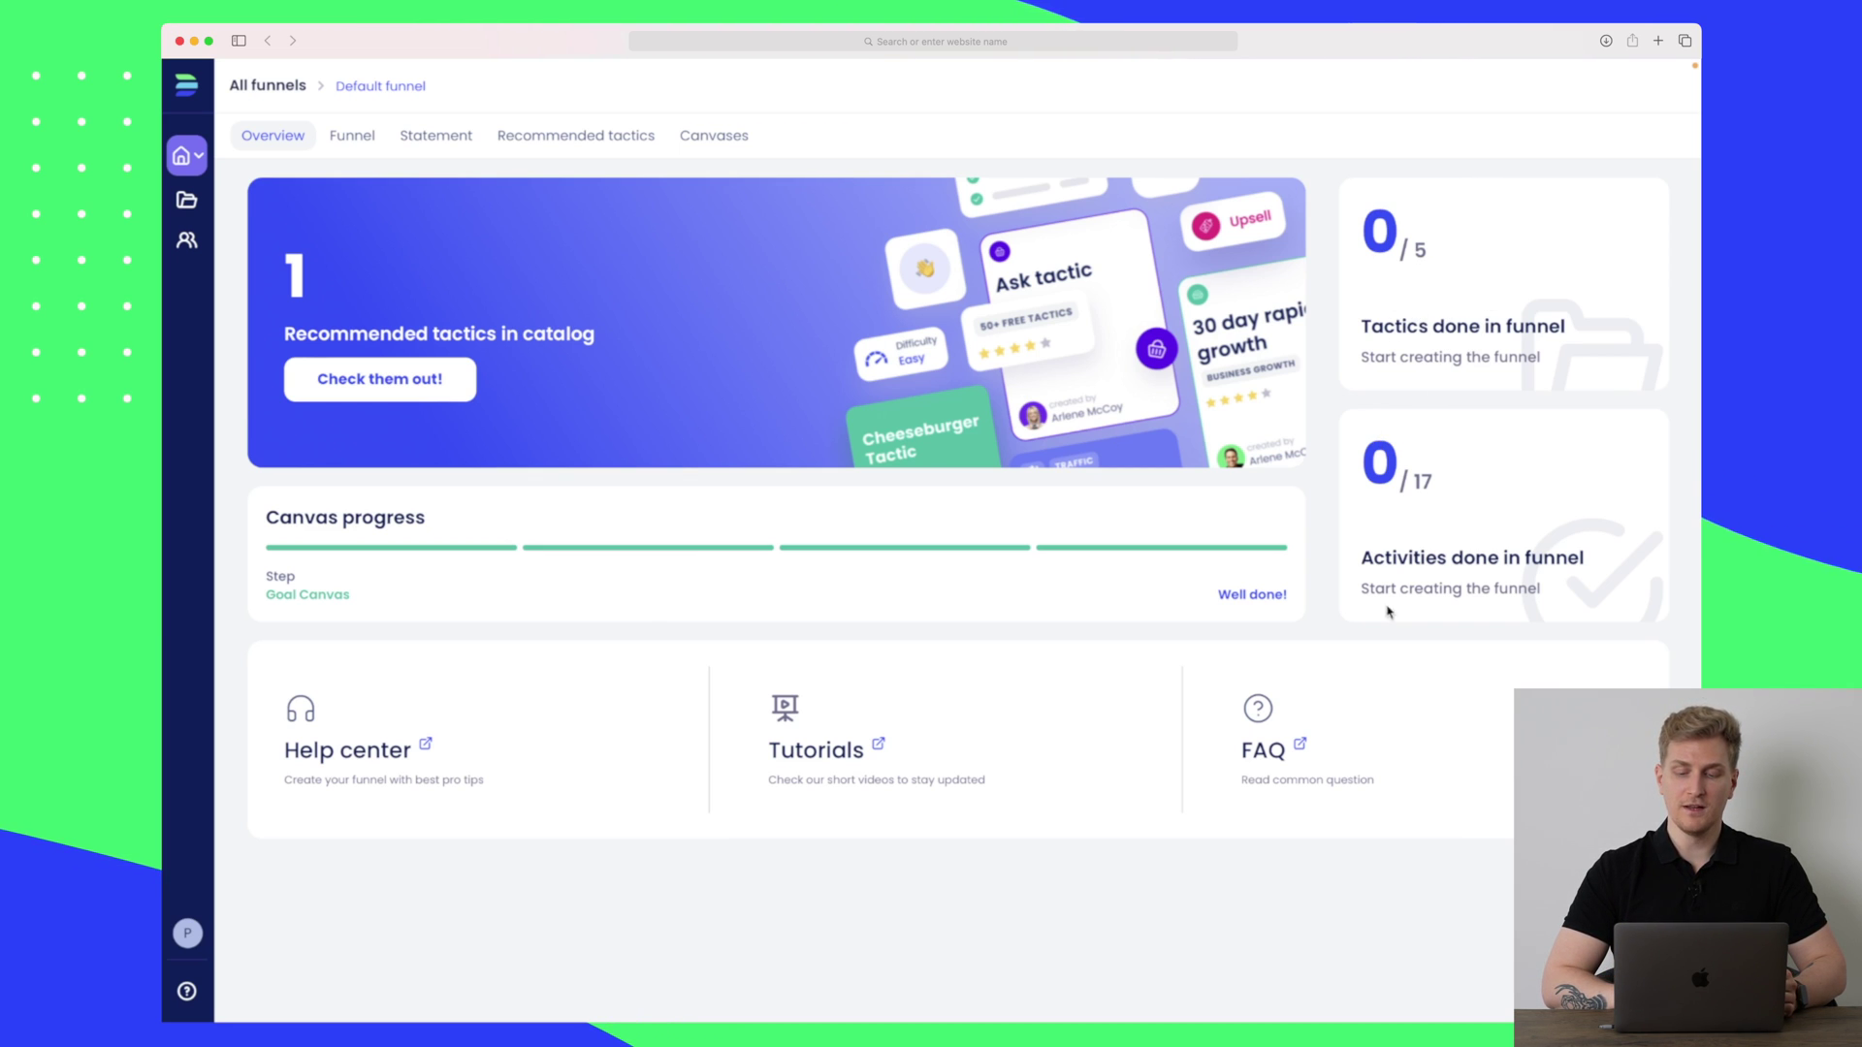
Review the default funnel's recommended tactics, then return to its overview.
click(419, 390)
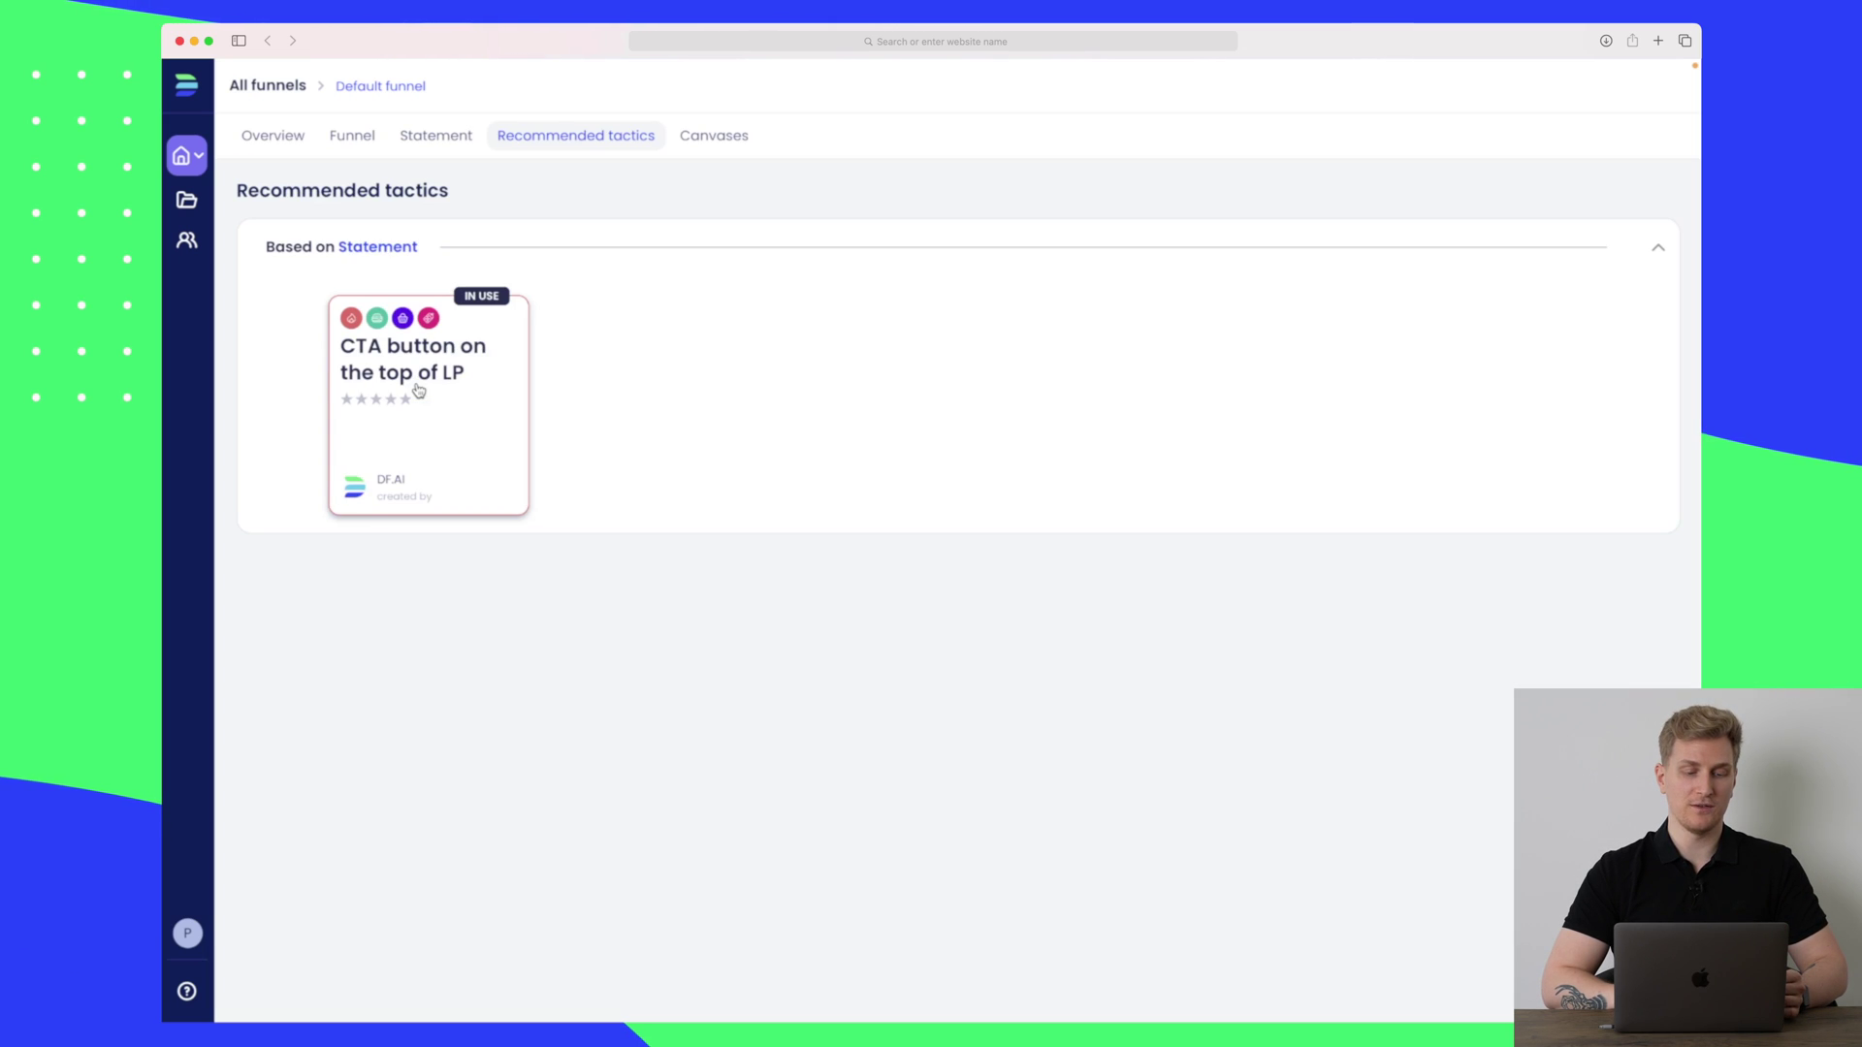
click(199, 163)
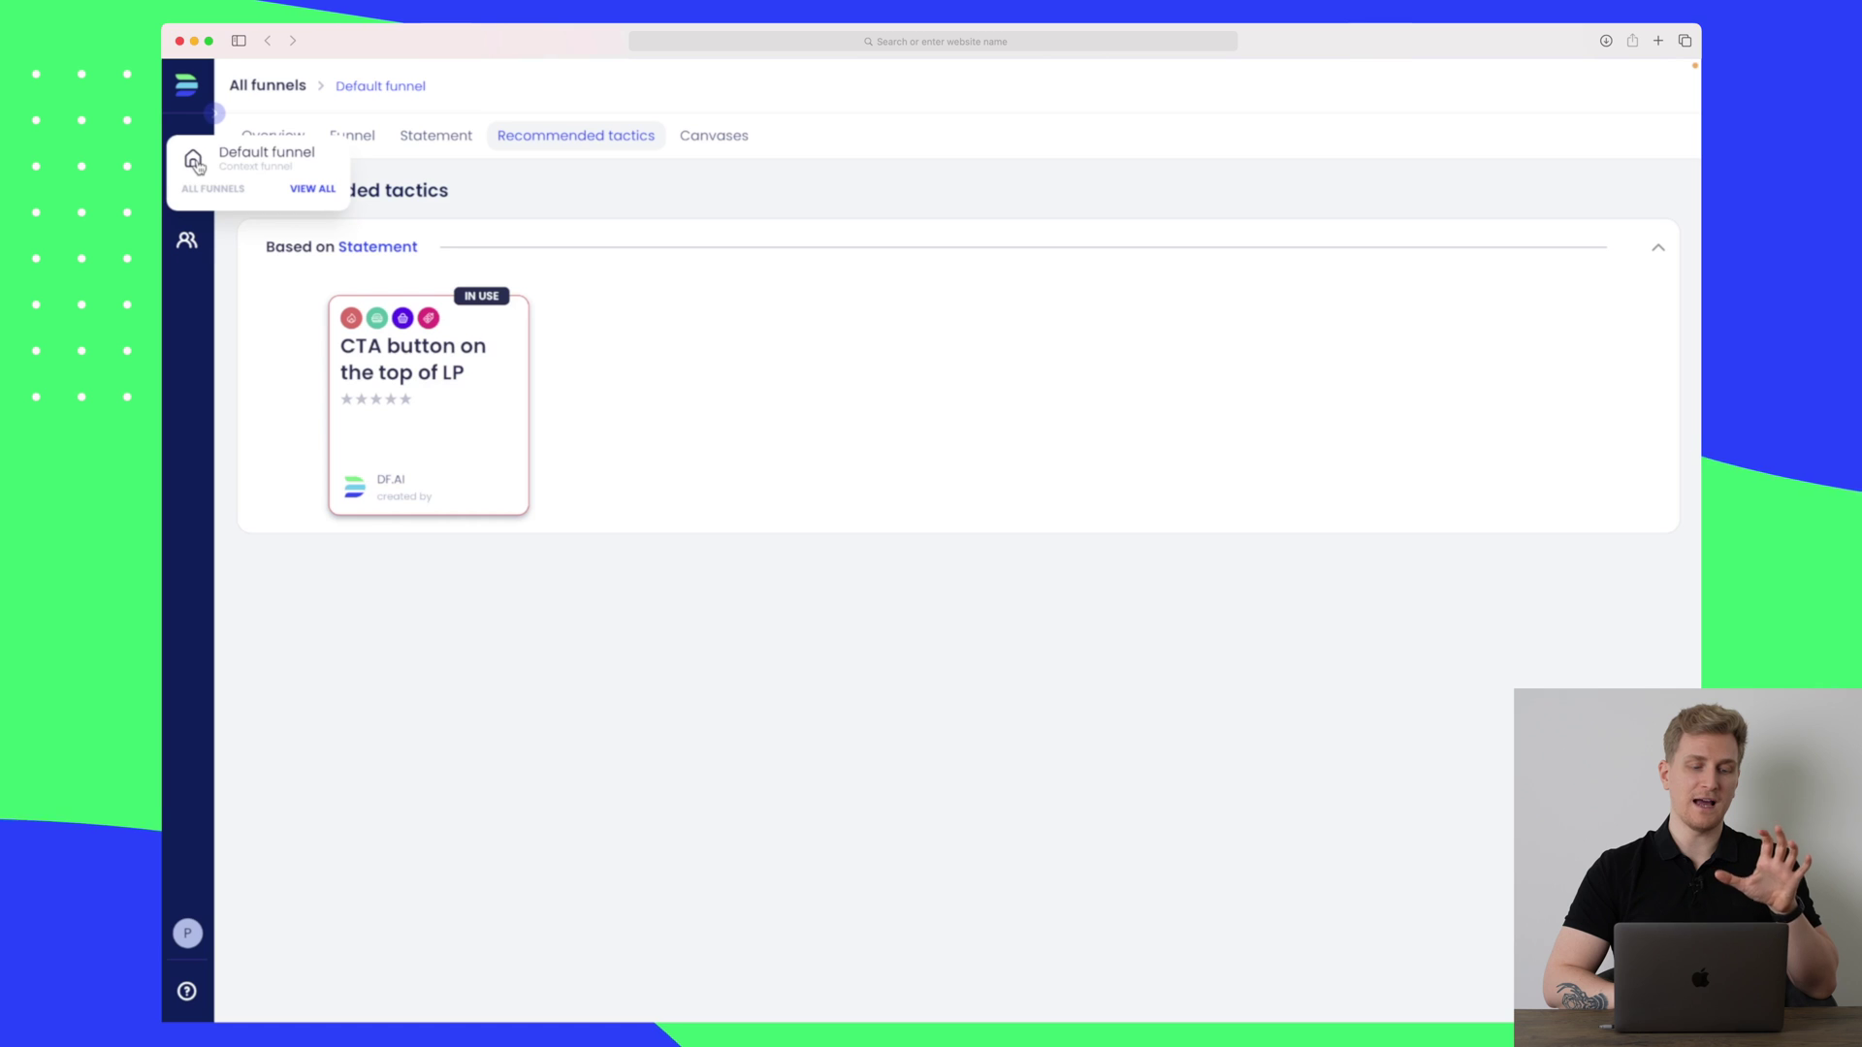
click(216, 167)
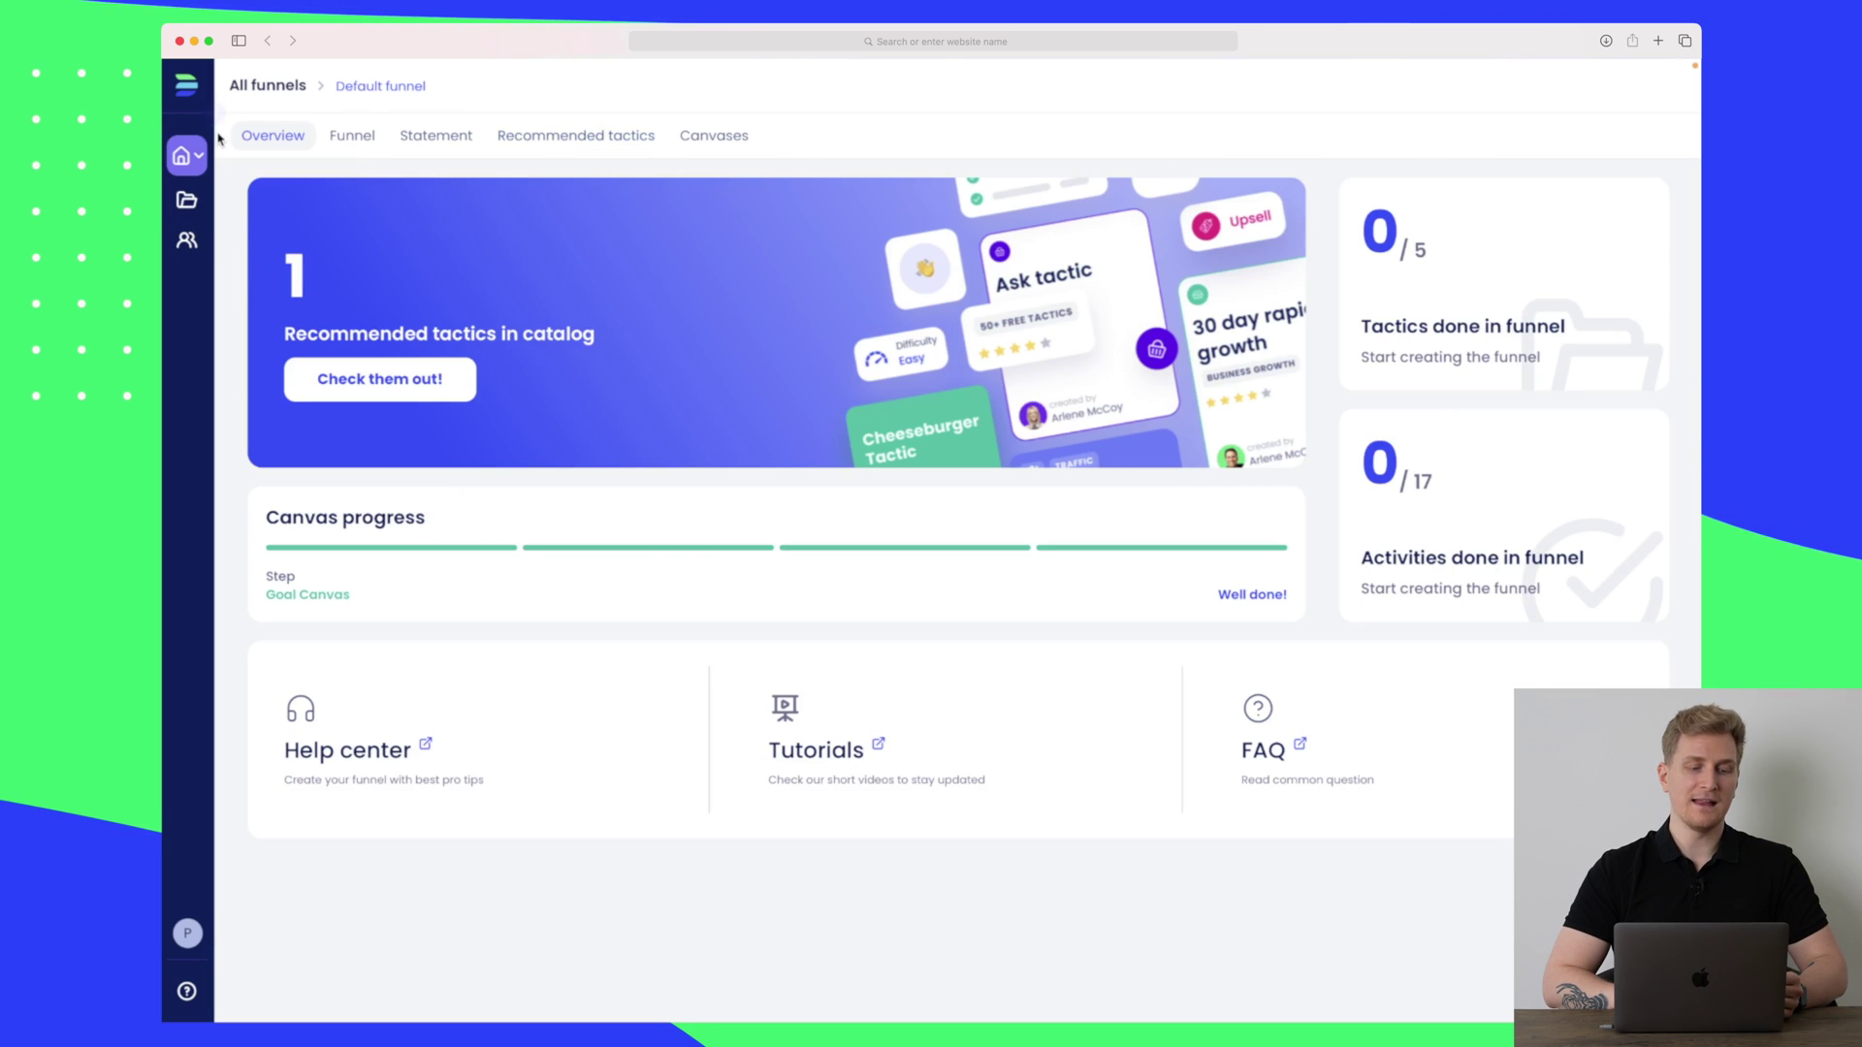
Create a new funnel named "YouTube video" with the project tag "YouTube".
click(258, 93)
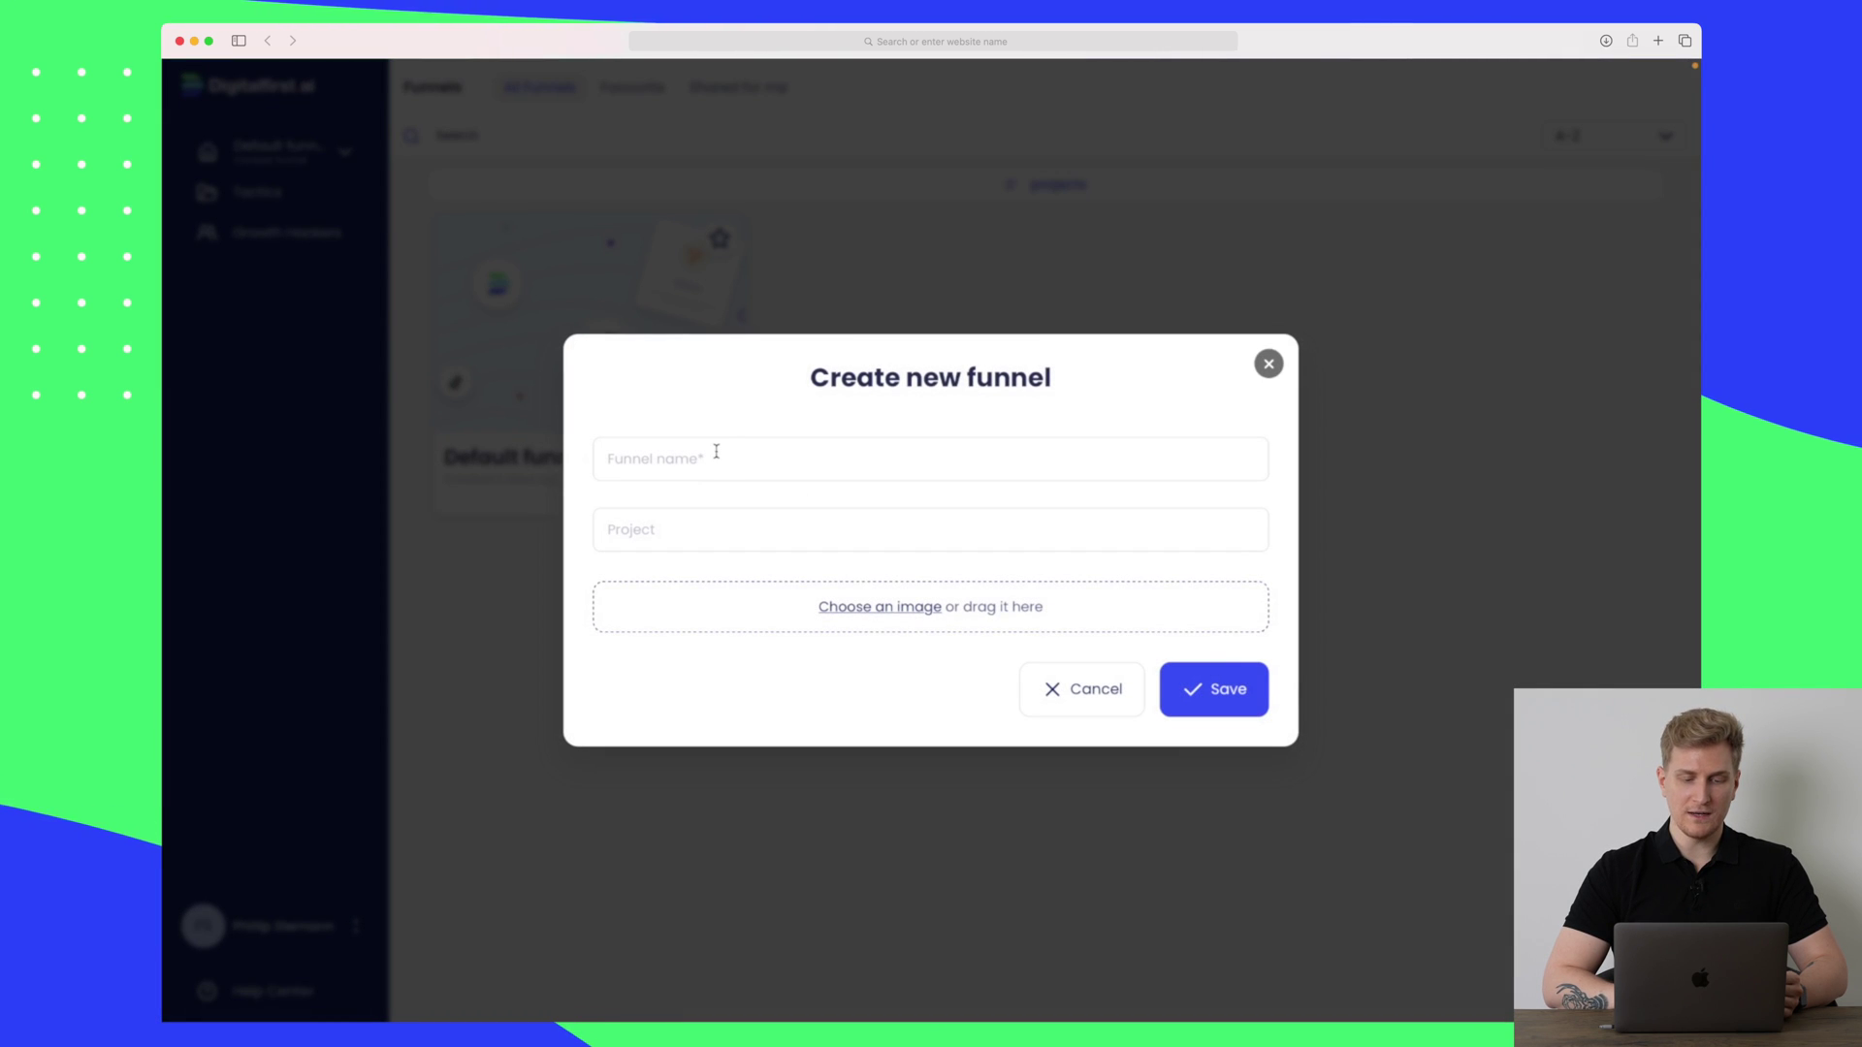
click(716, 452)
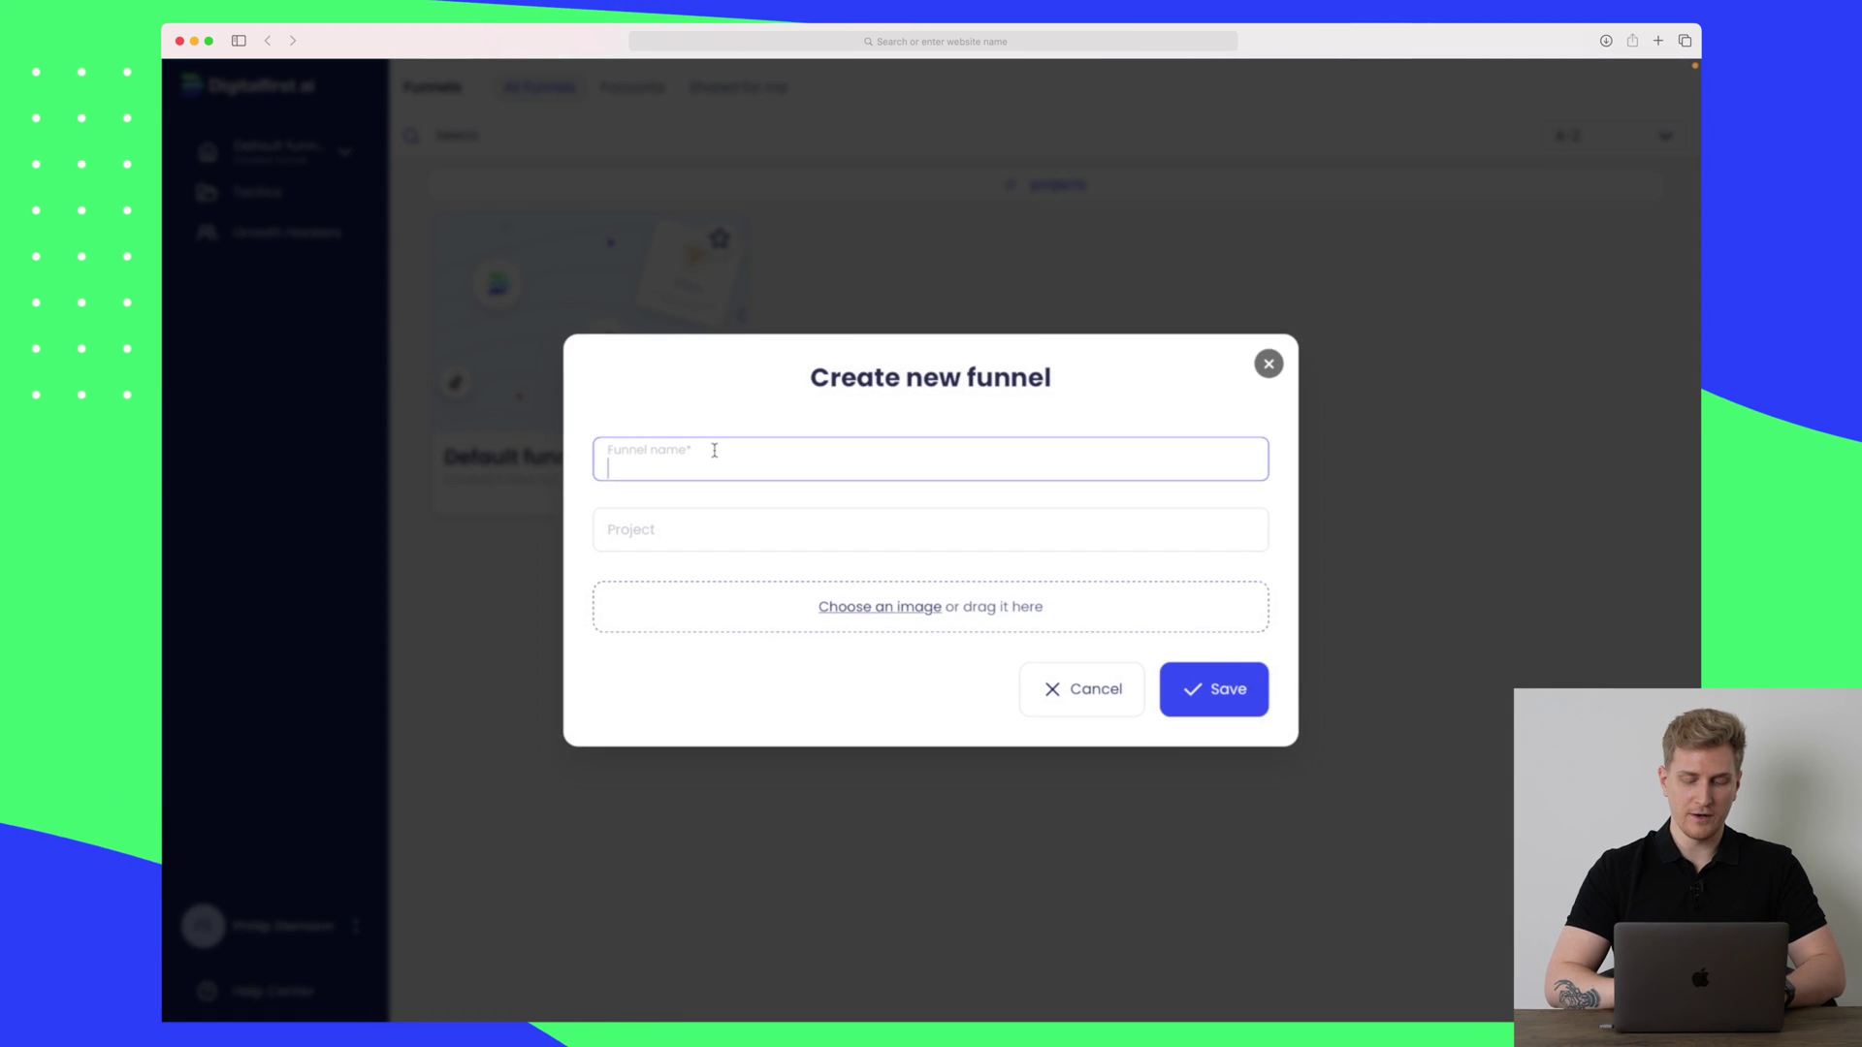
click(692, 526)
text(YouTube video)
key(Return)
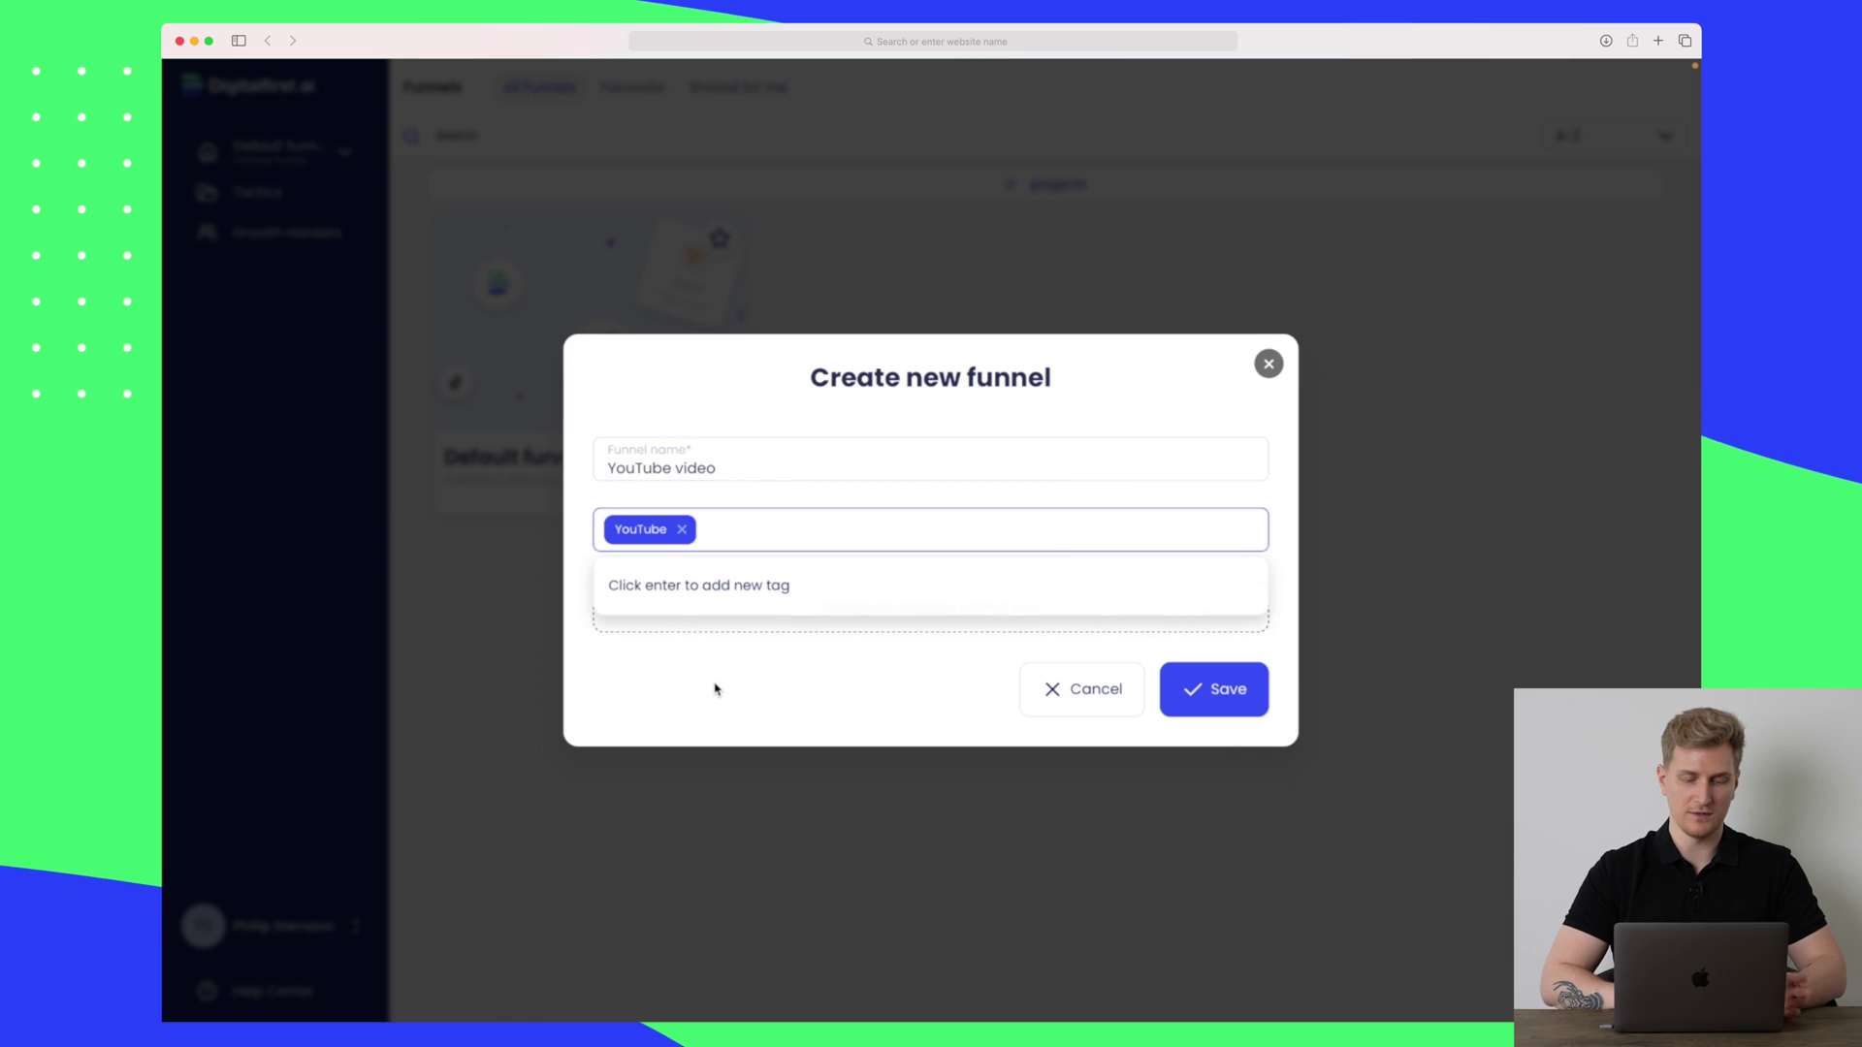
click(1212, 691)
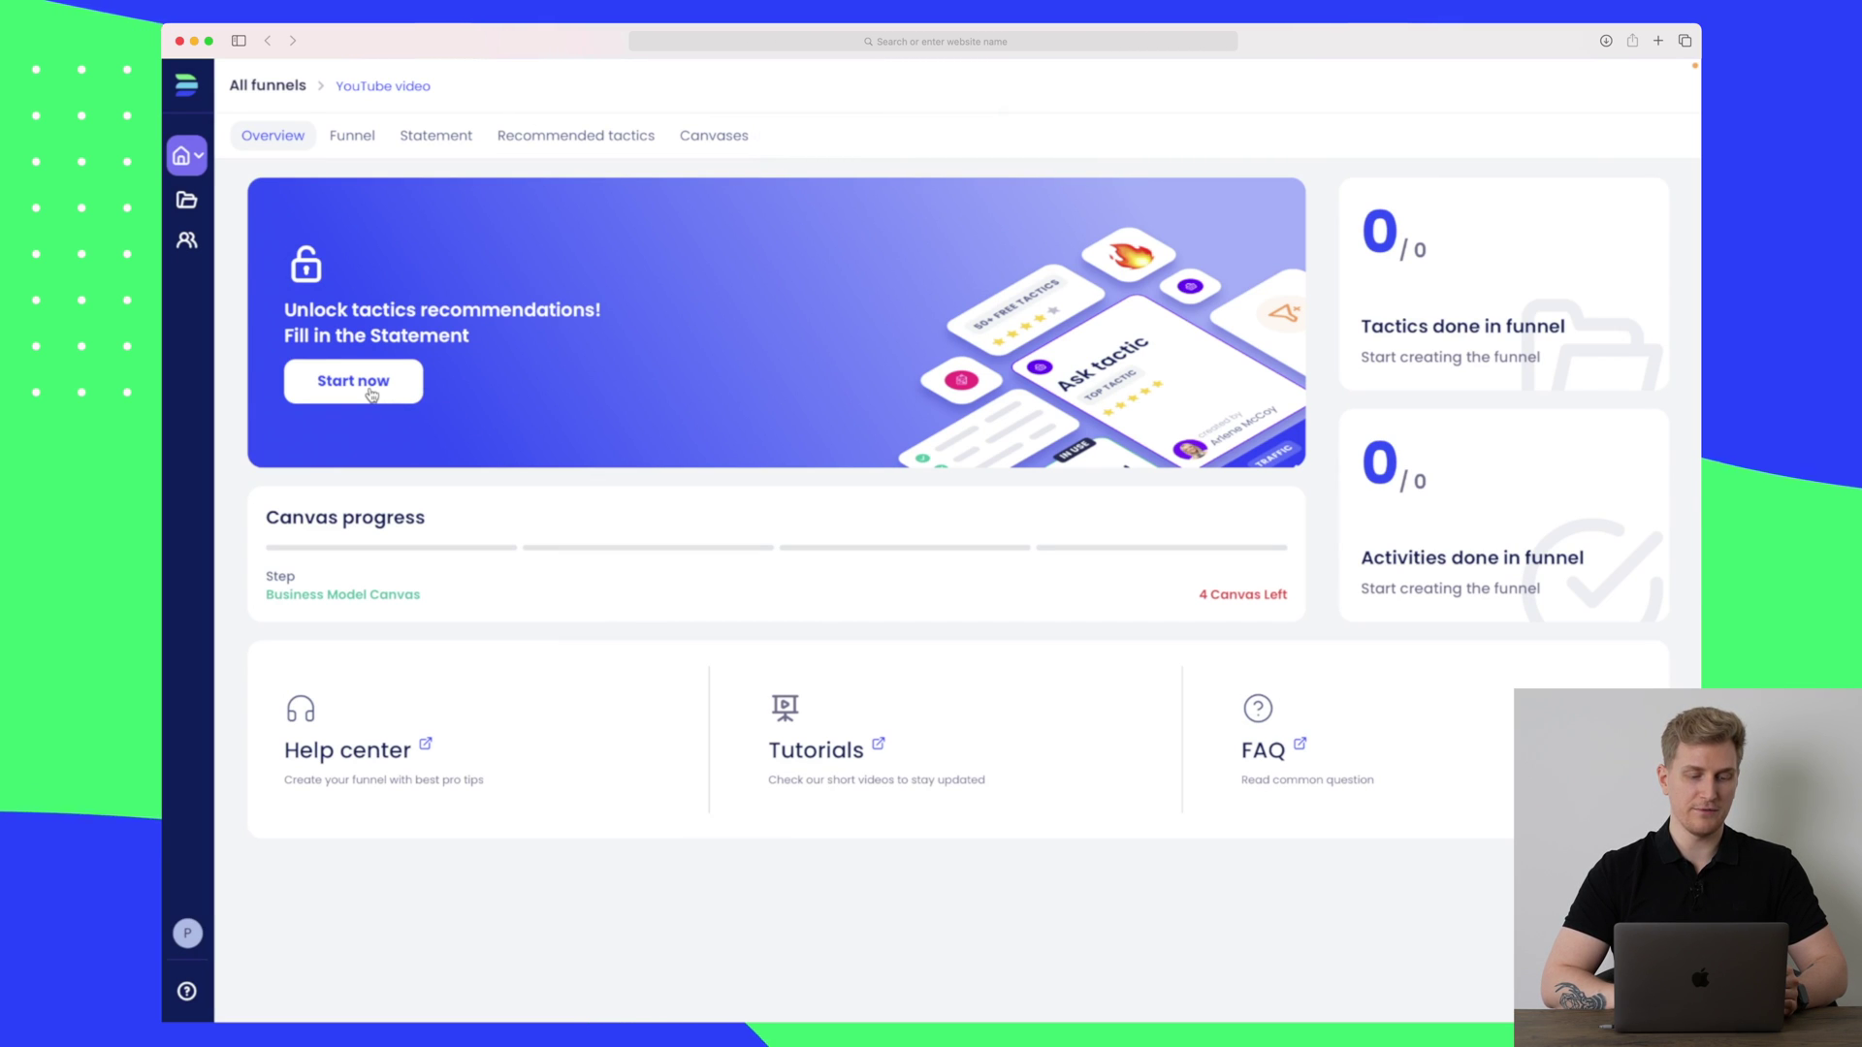
Start the funnel's Statement with business type service, product name "build websites" and the B2B target group companies.
click(371, 393)
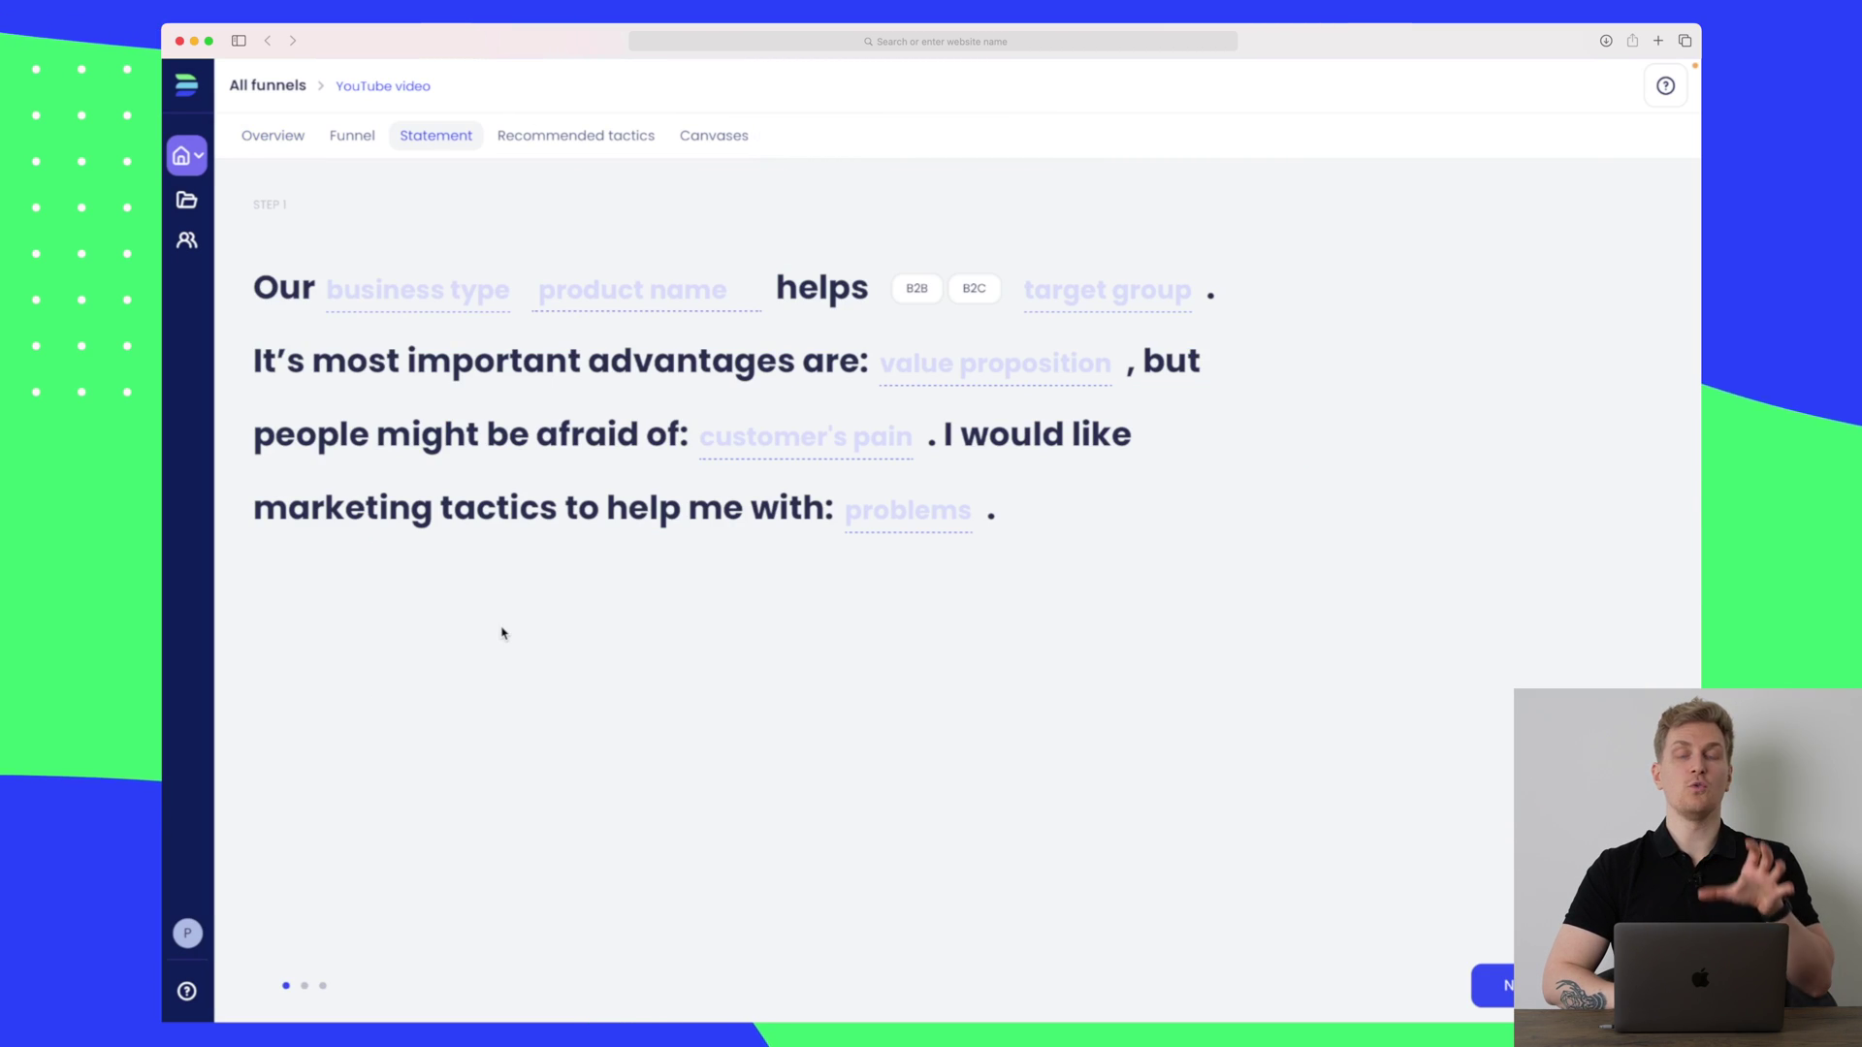
click(400, 298)
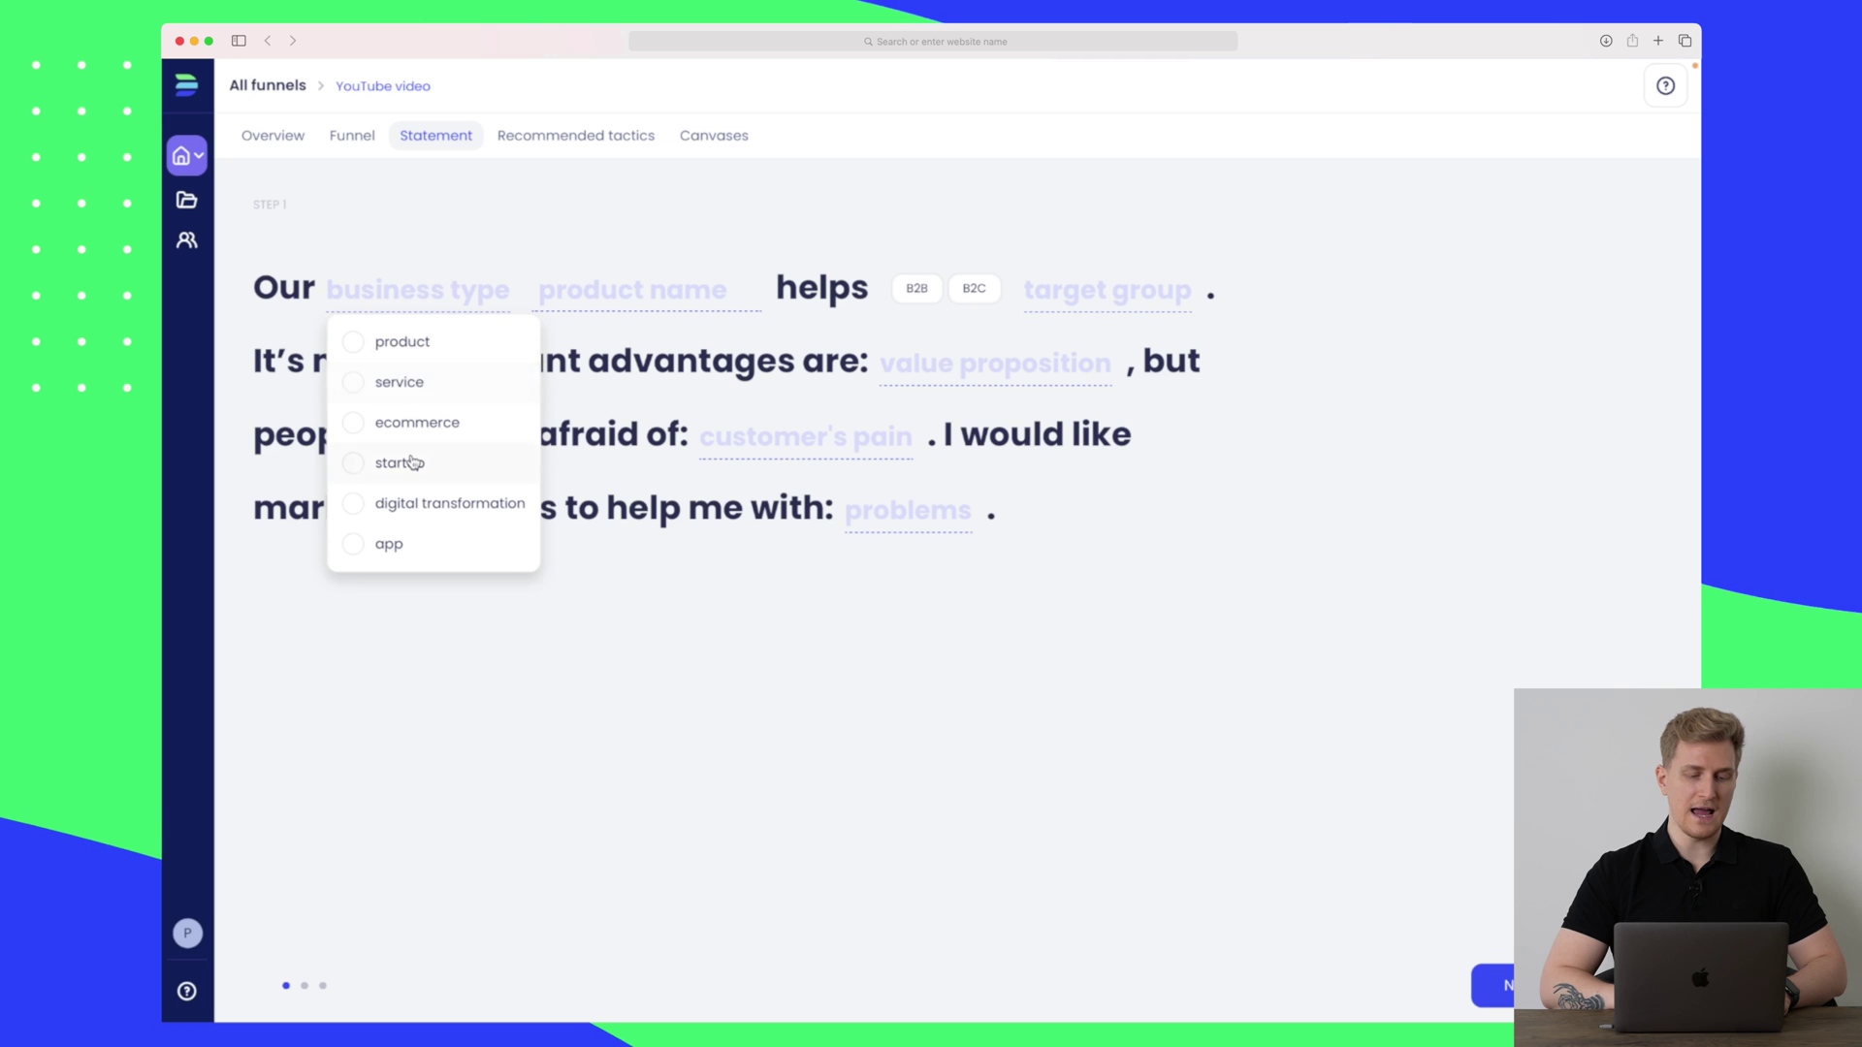
click(405, 381)
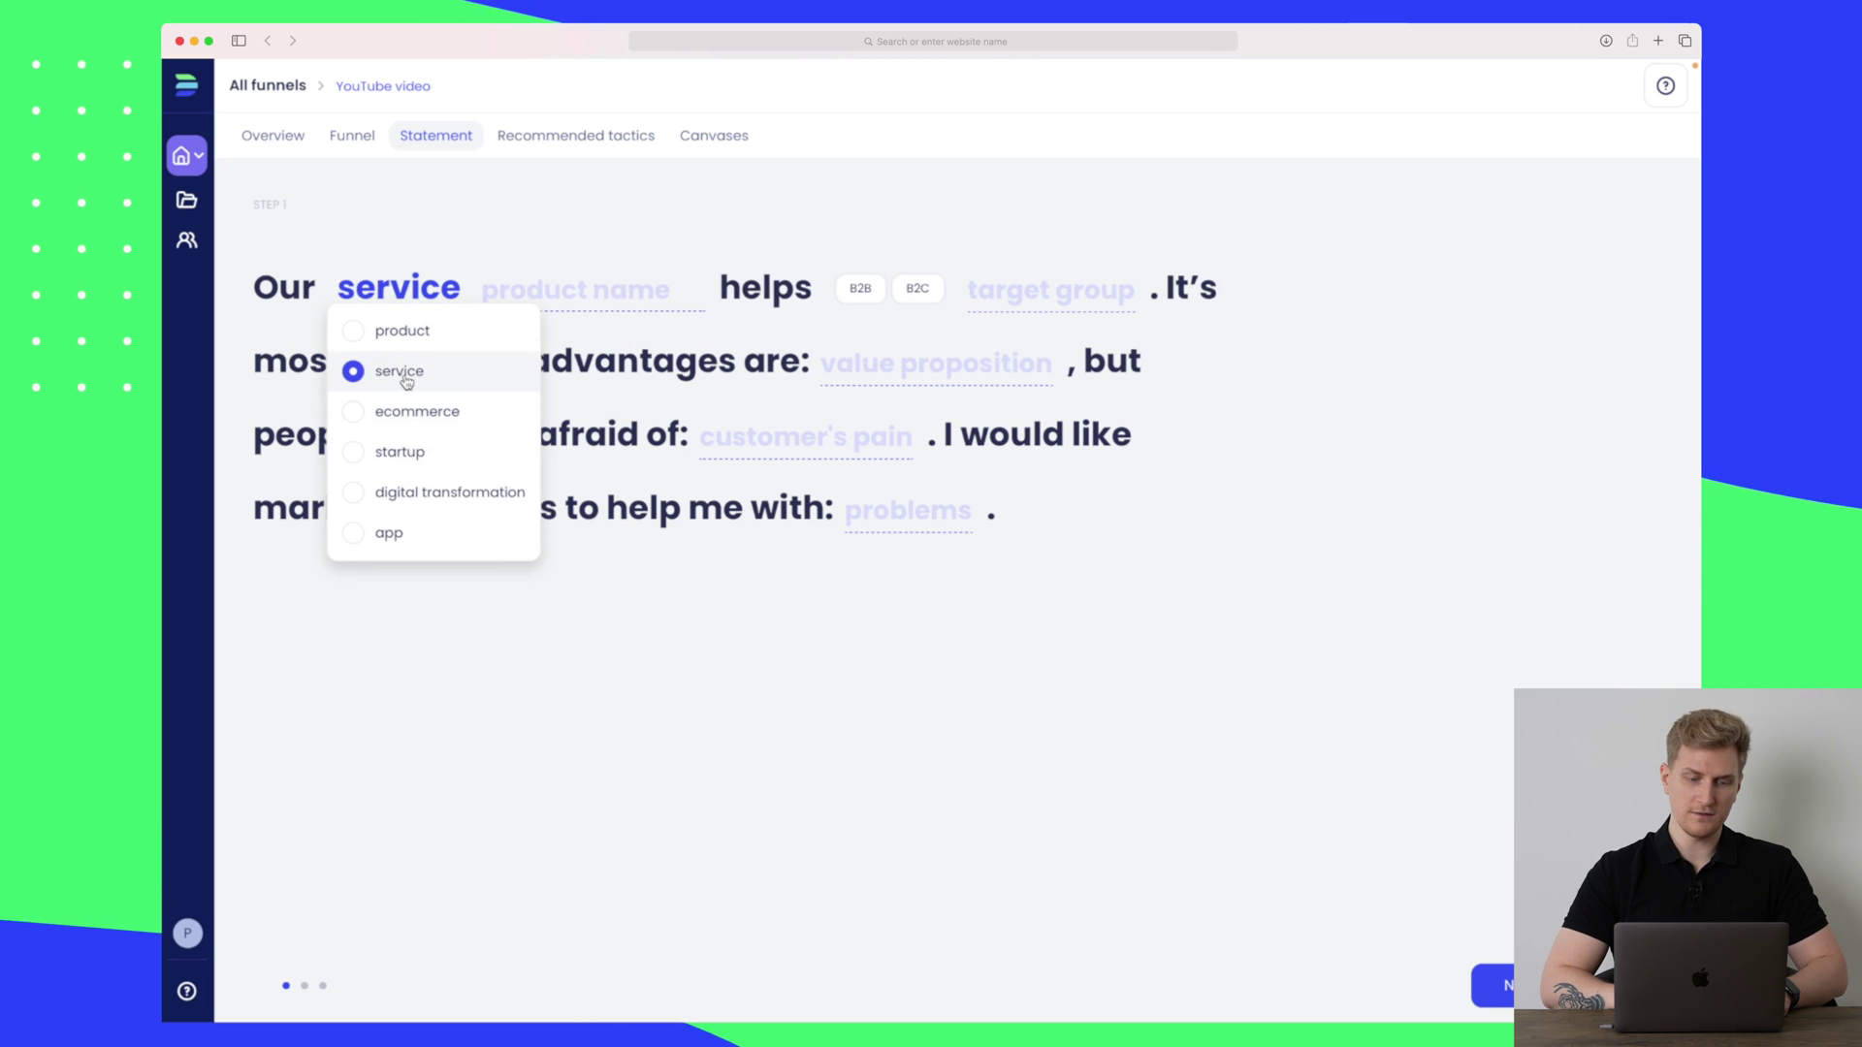
click(572, 296)
text(build w)
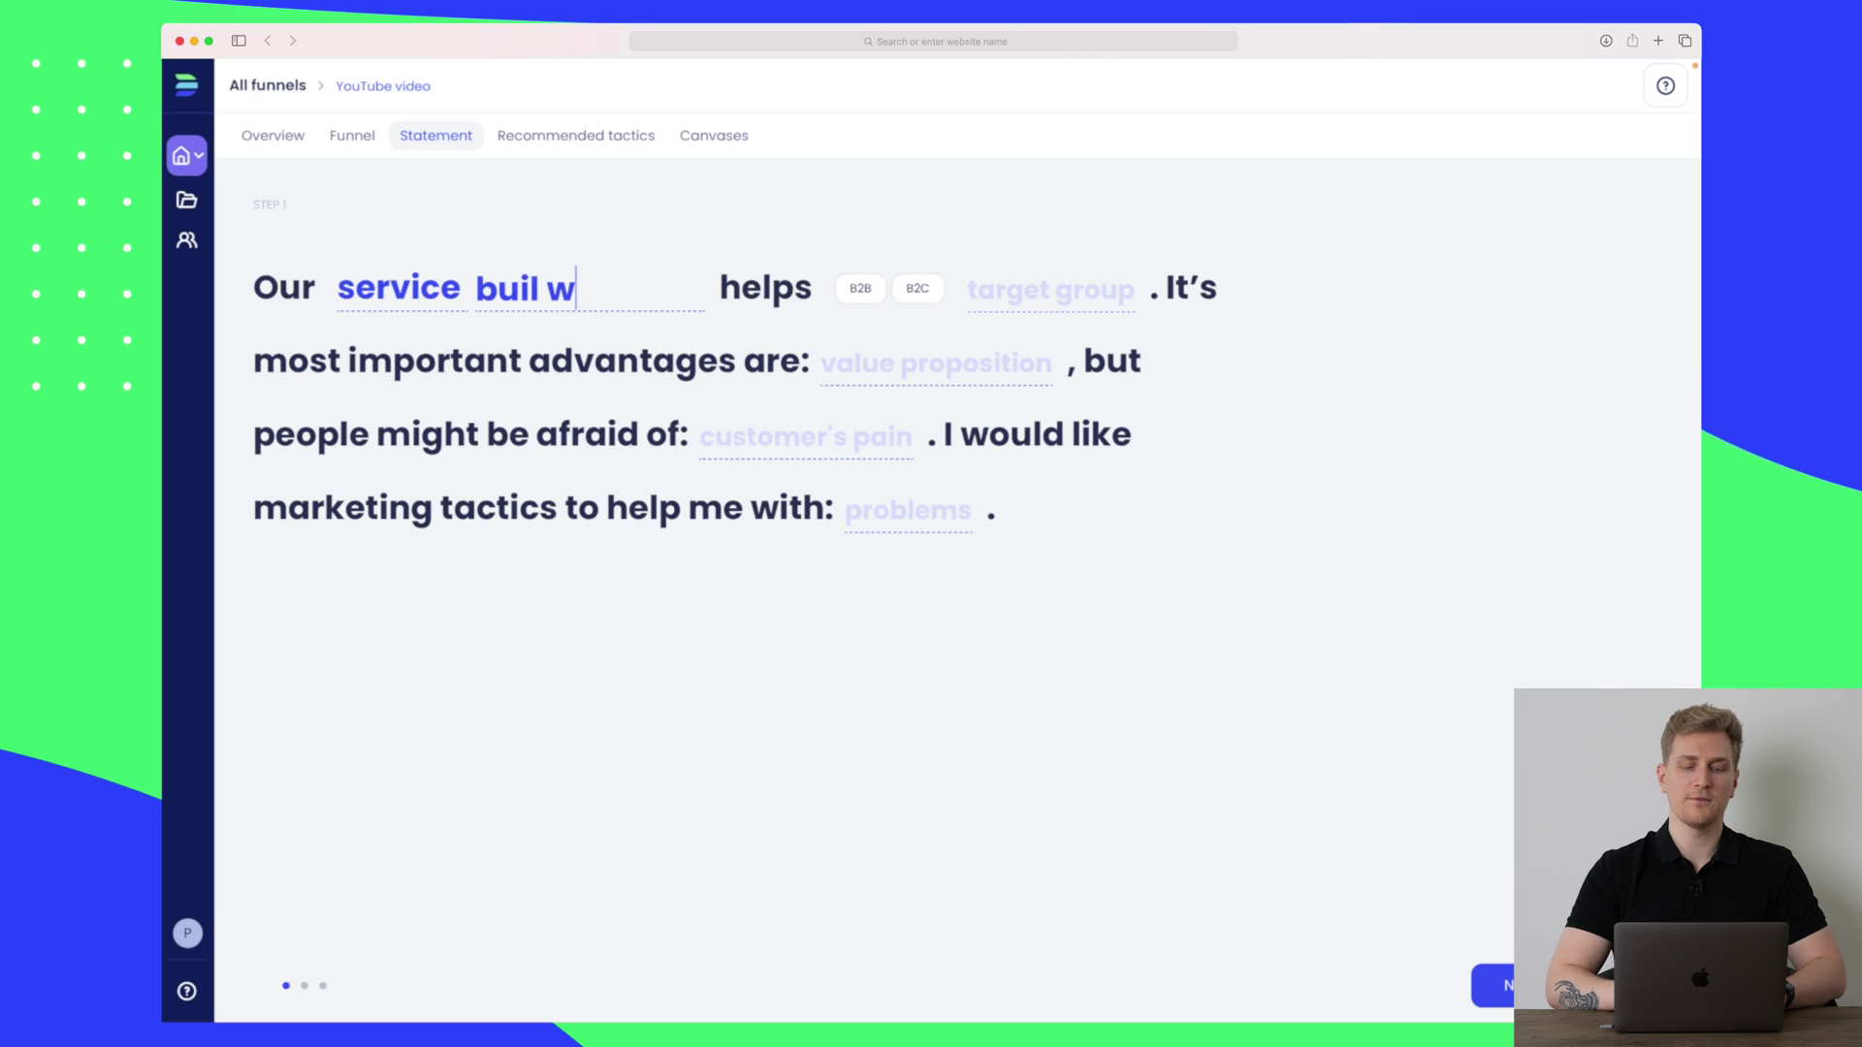
text(ebsites)
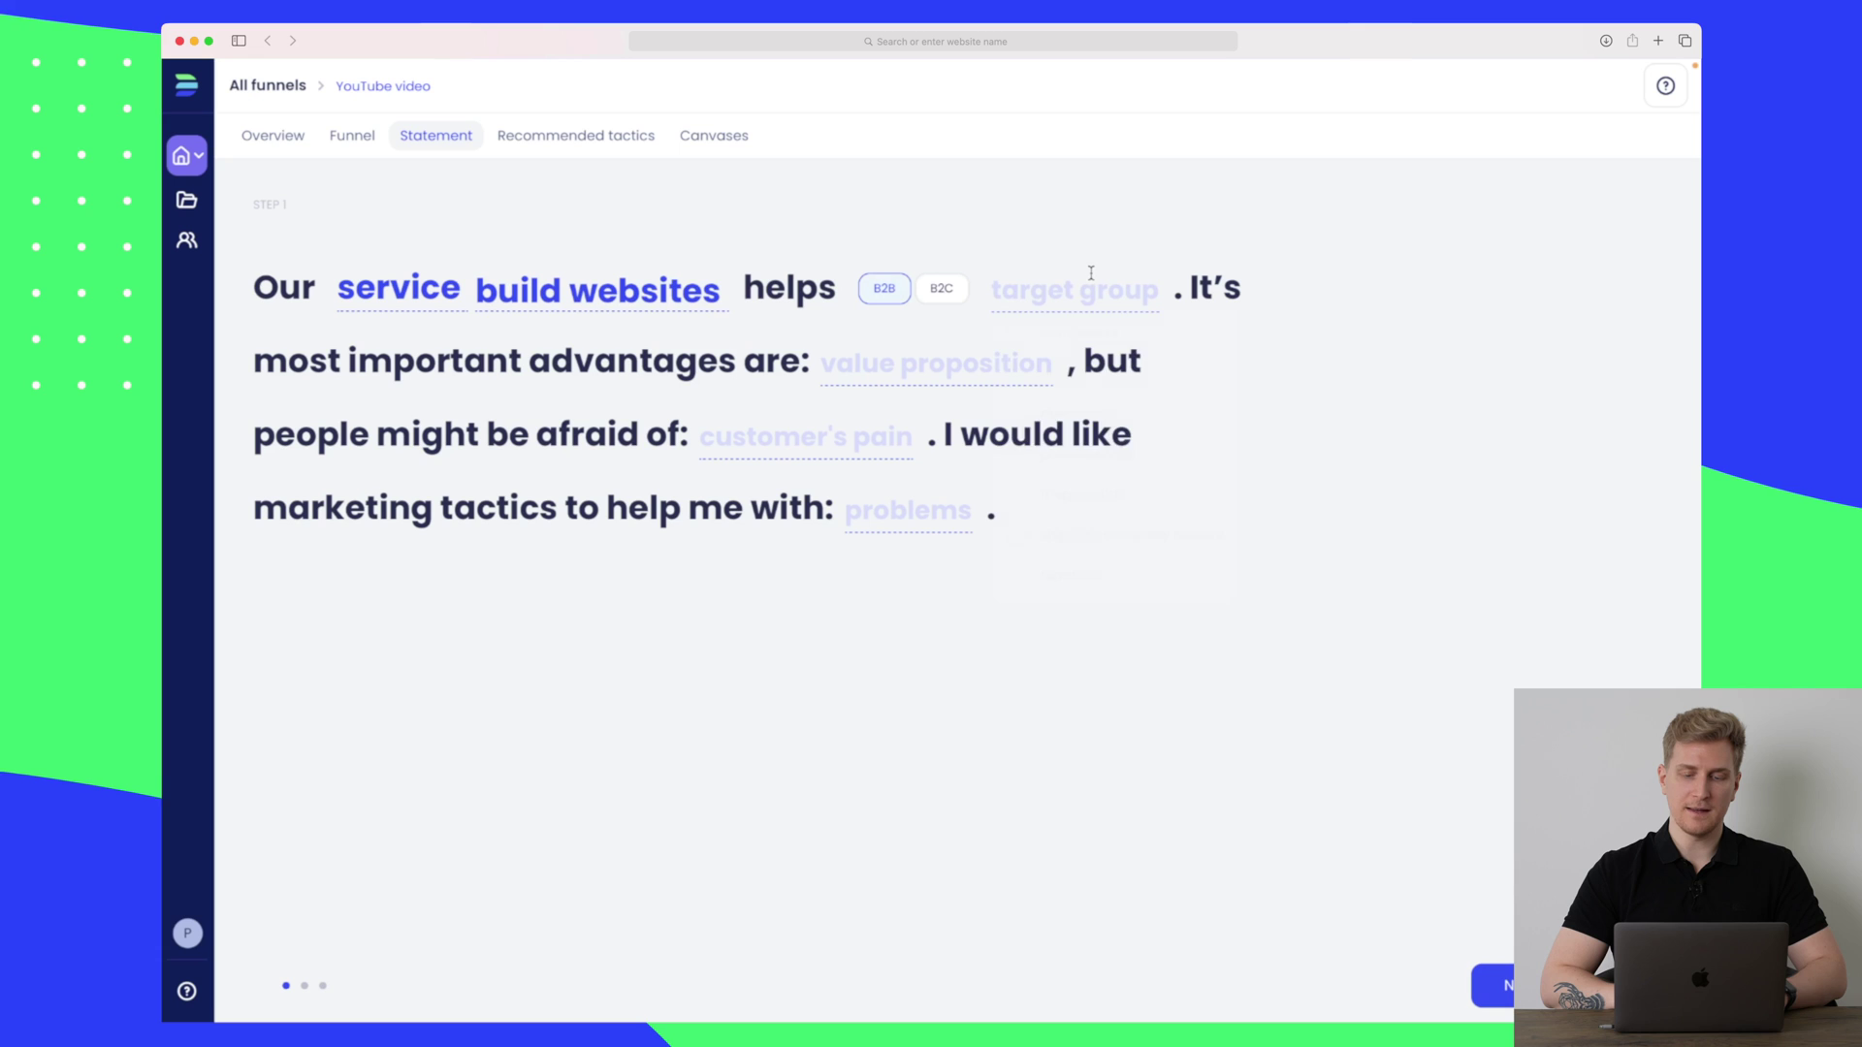
click(1084, 334)
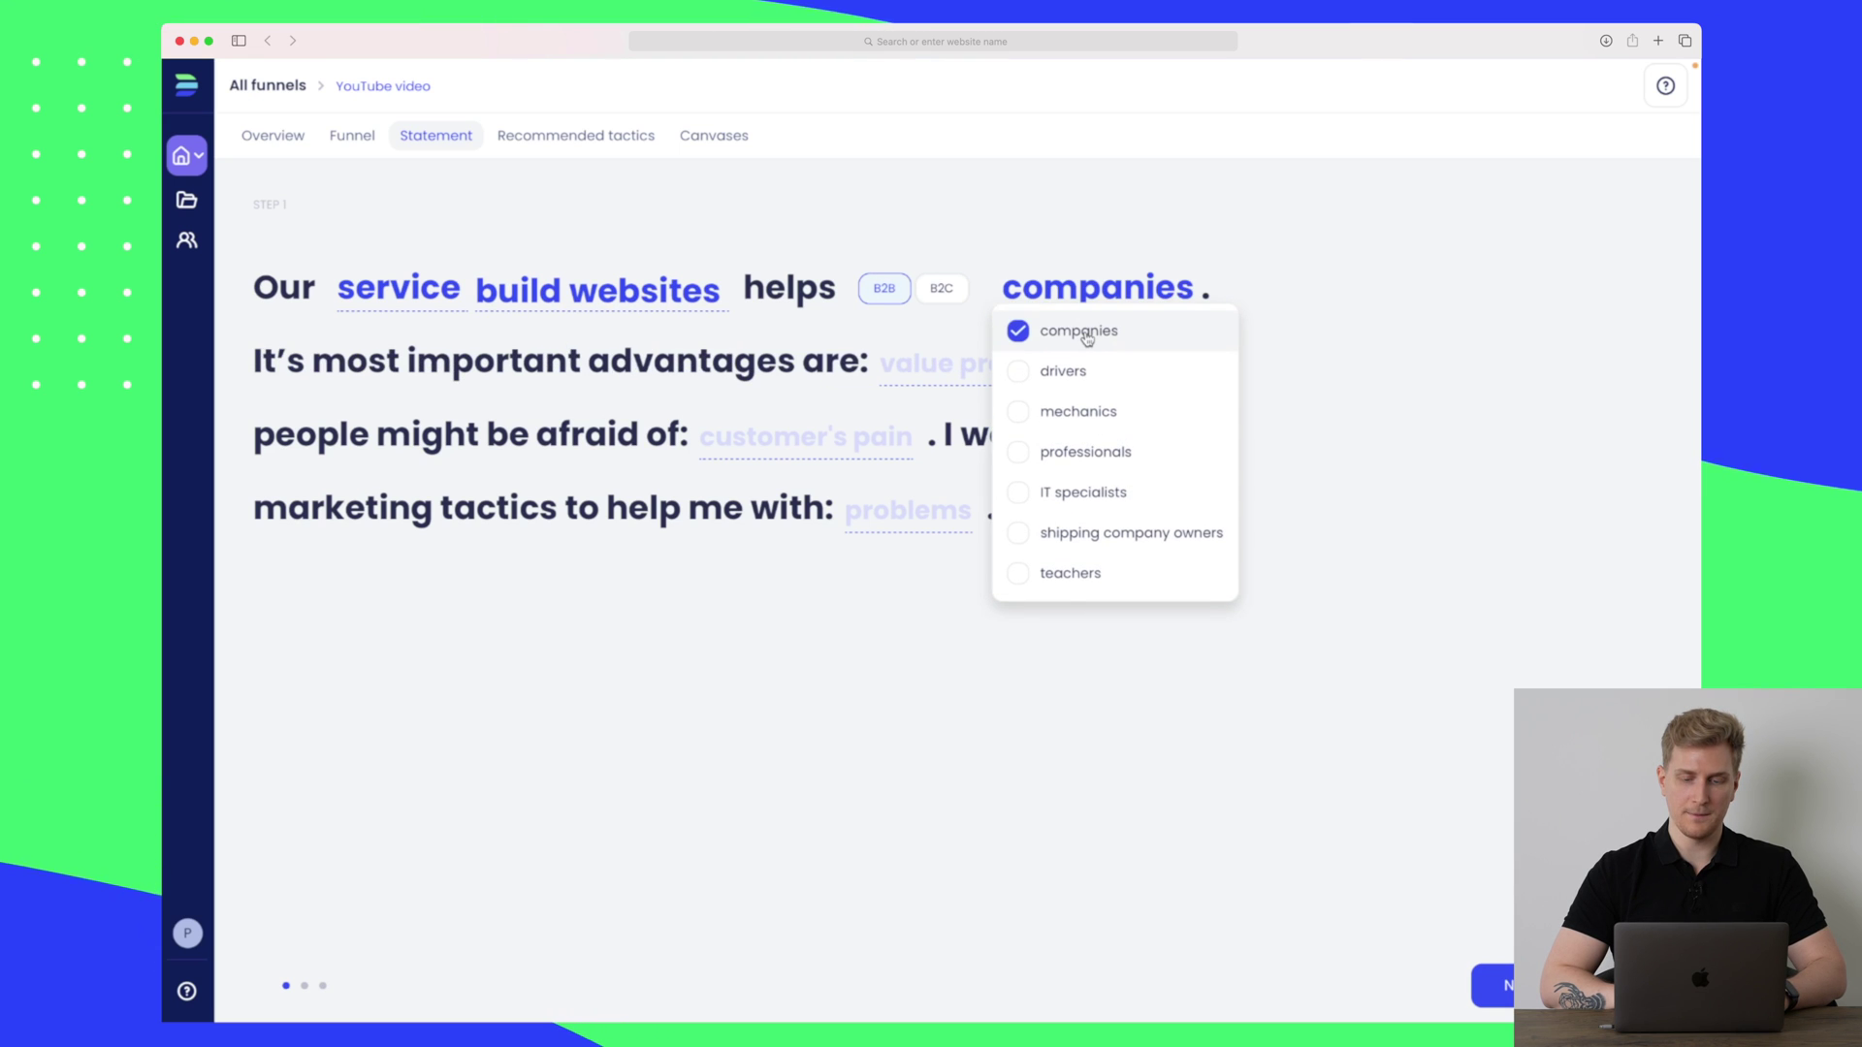
click(437, 393)
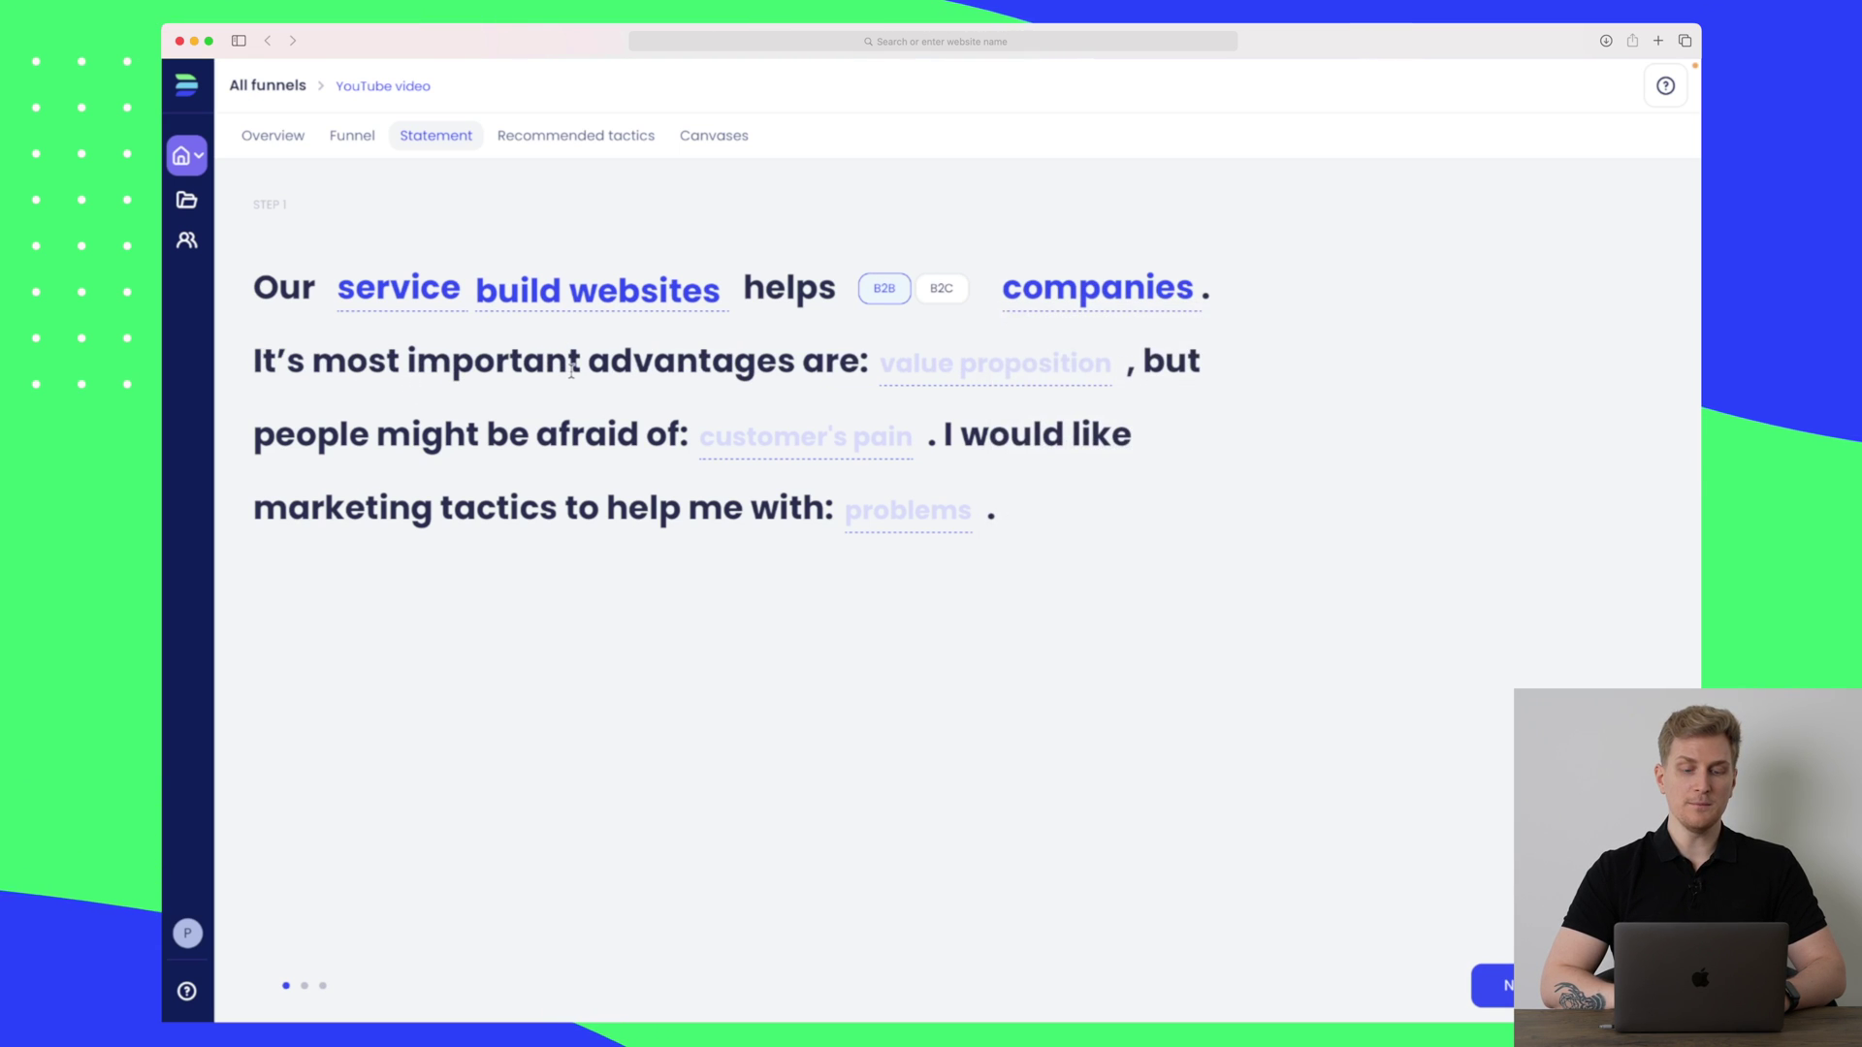
Set the Statement's value proposition to availability, credibility and quality.
click(967, 372)
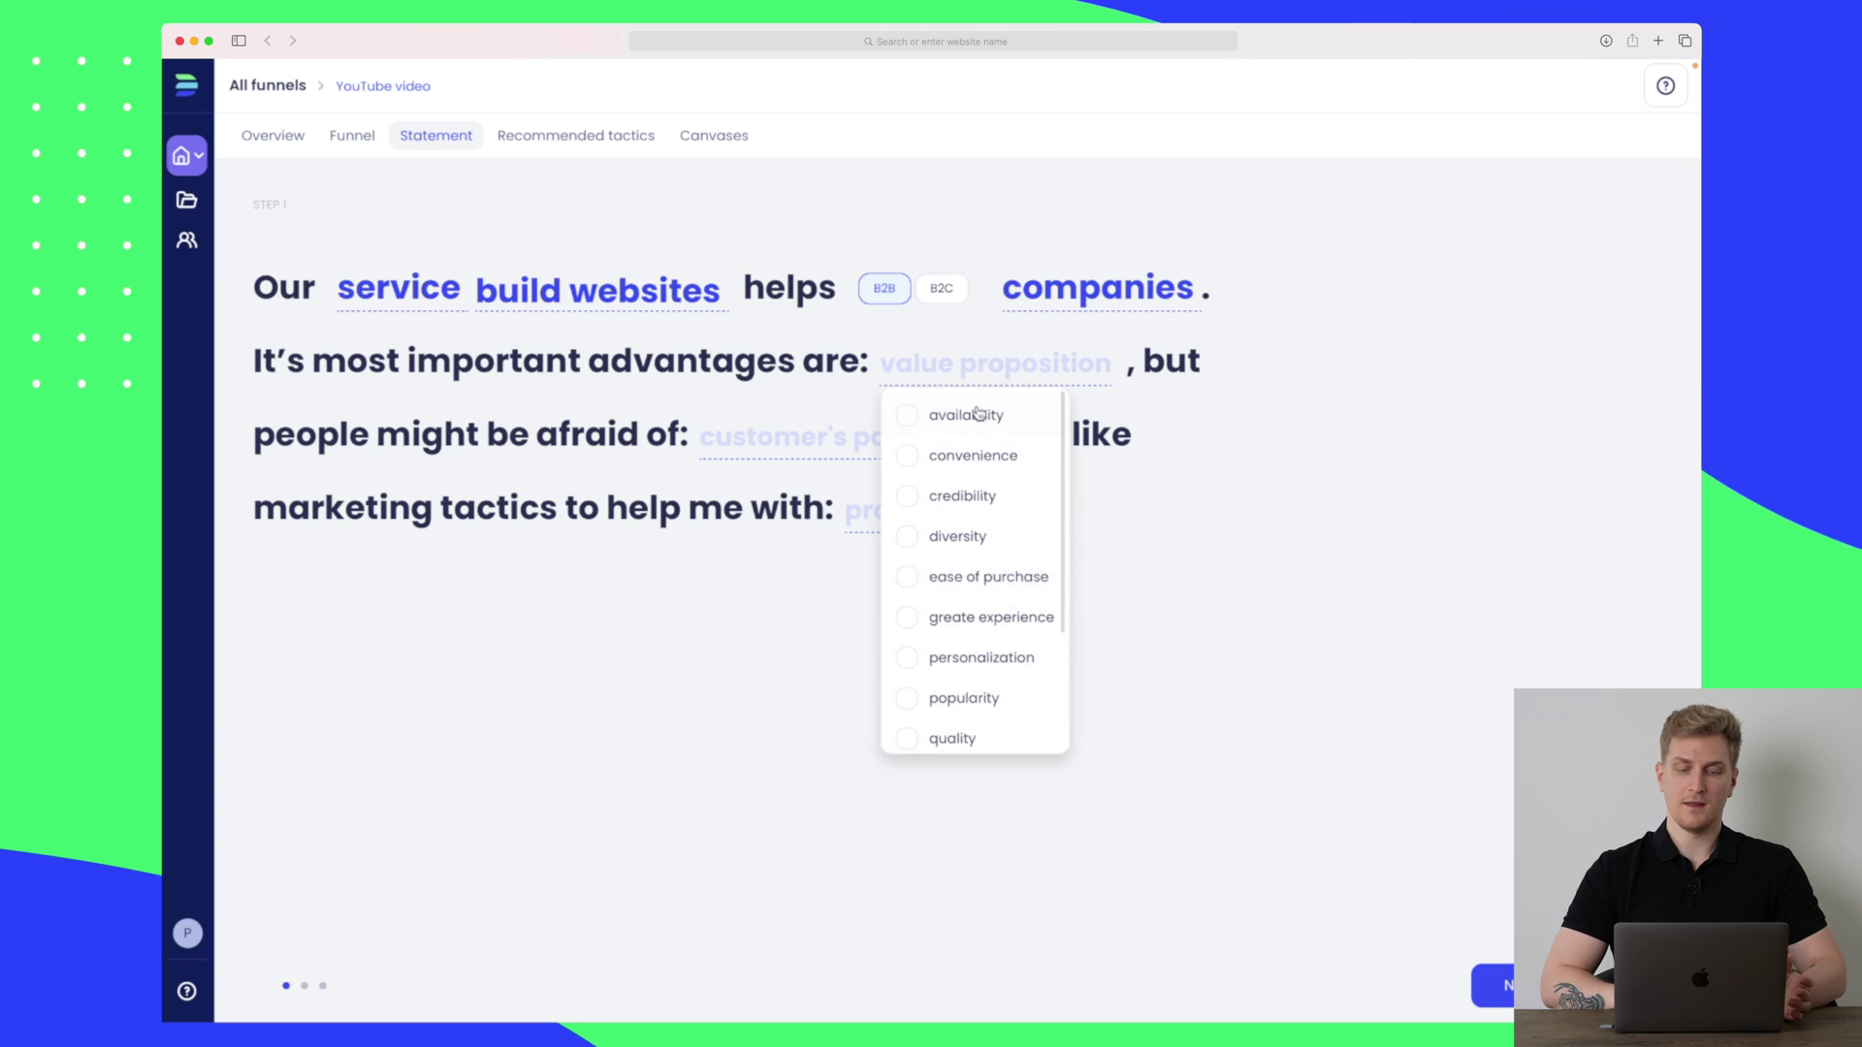
click(975, 404)
click(985, 482)
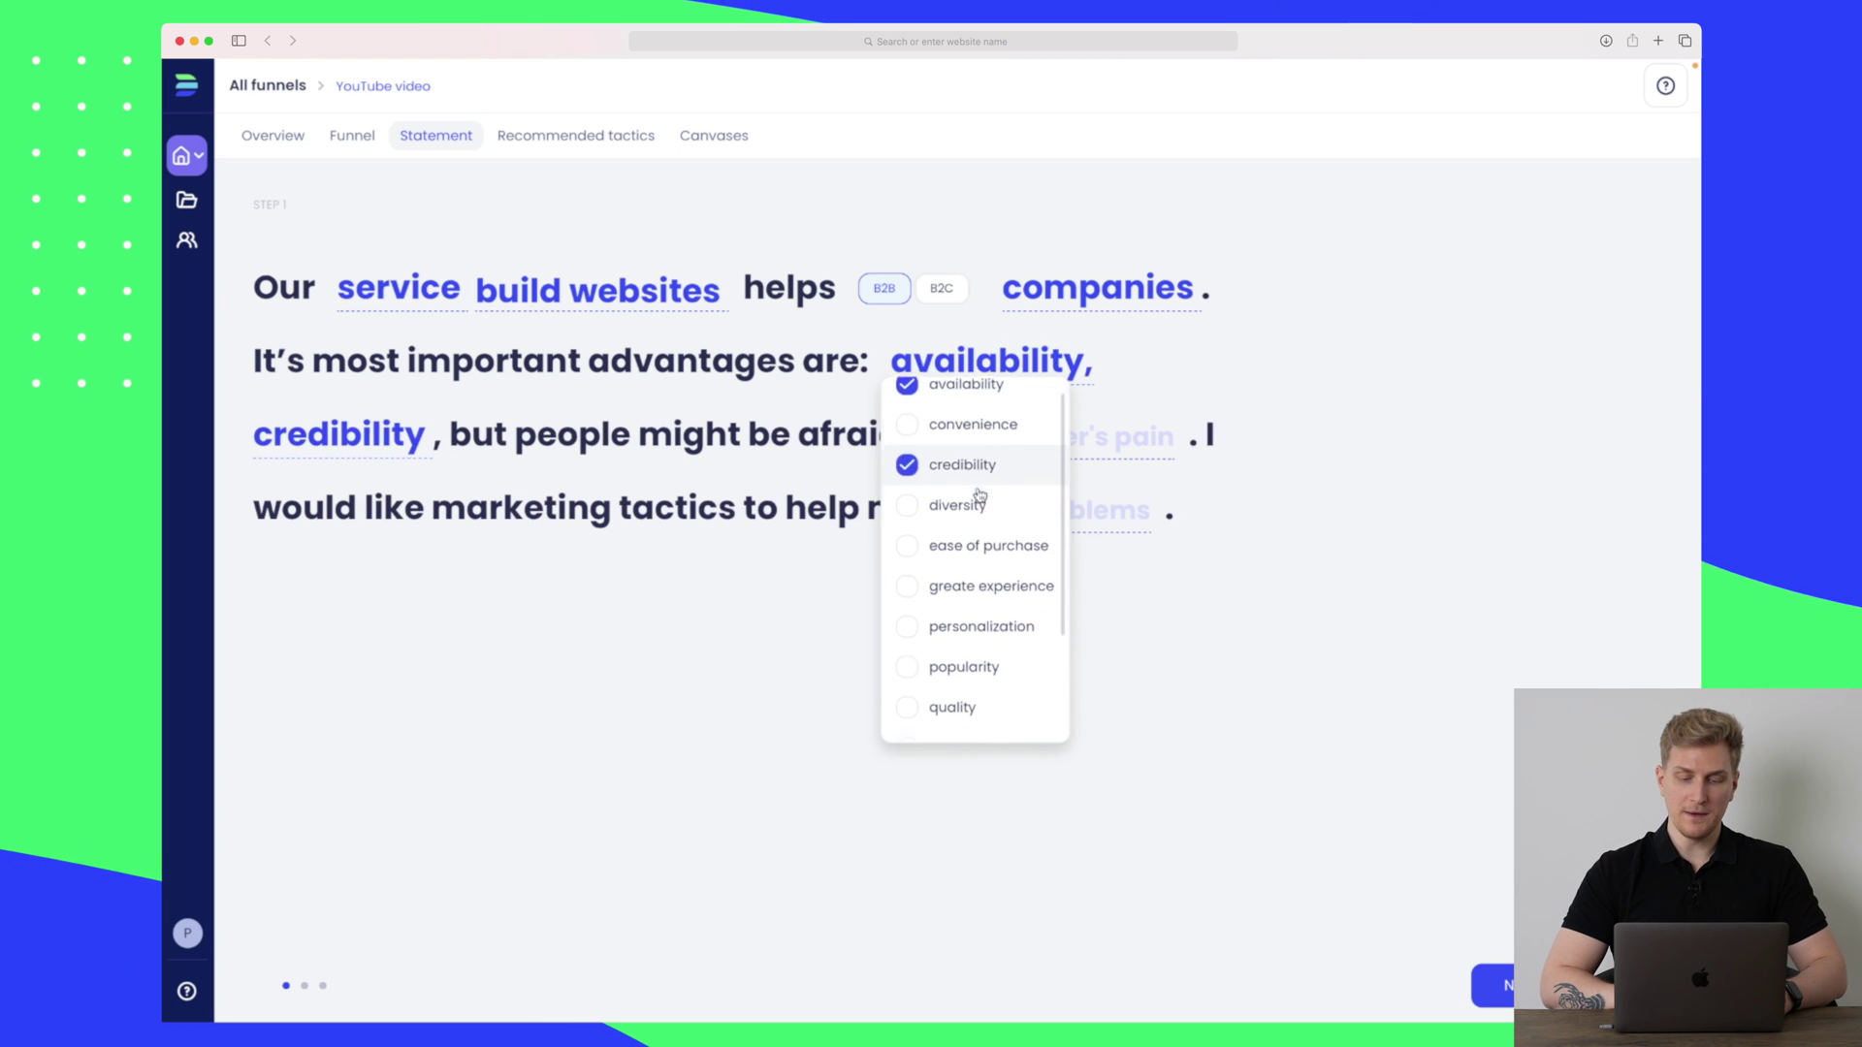
scroll(970, 543, down, 2)
click(955, 621)
click(723, 649)
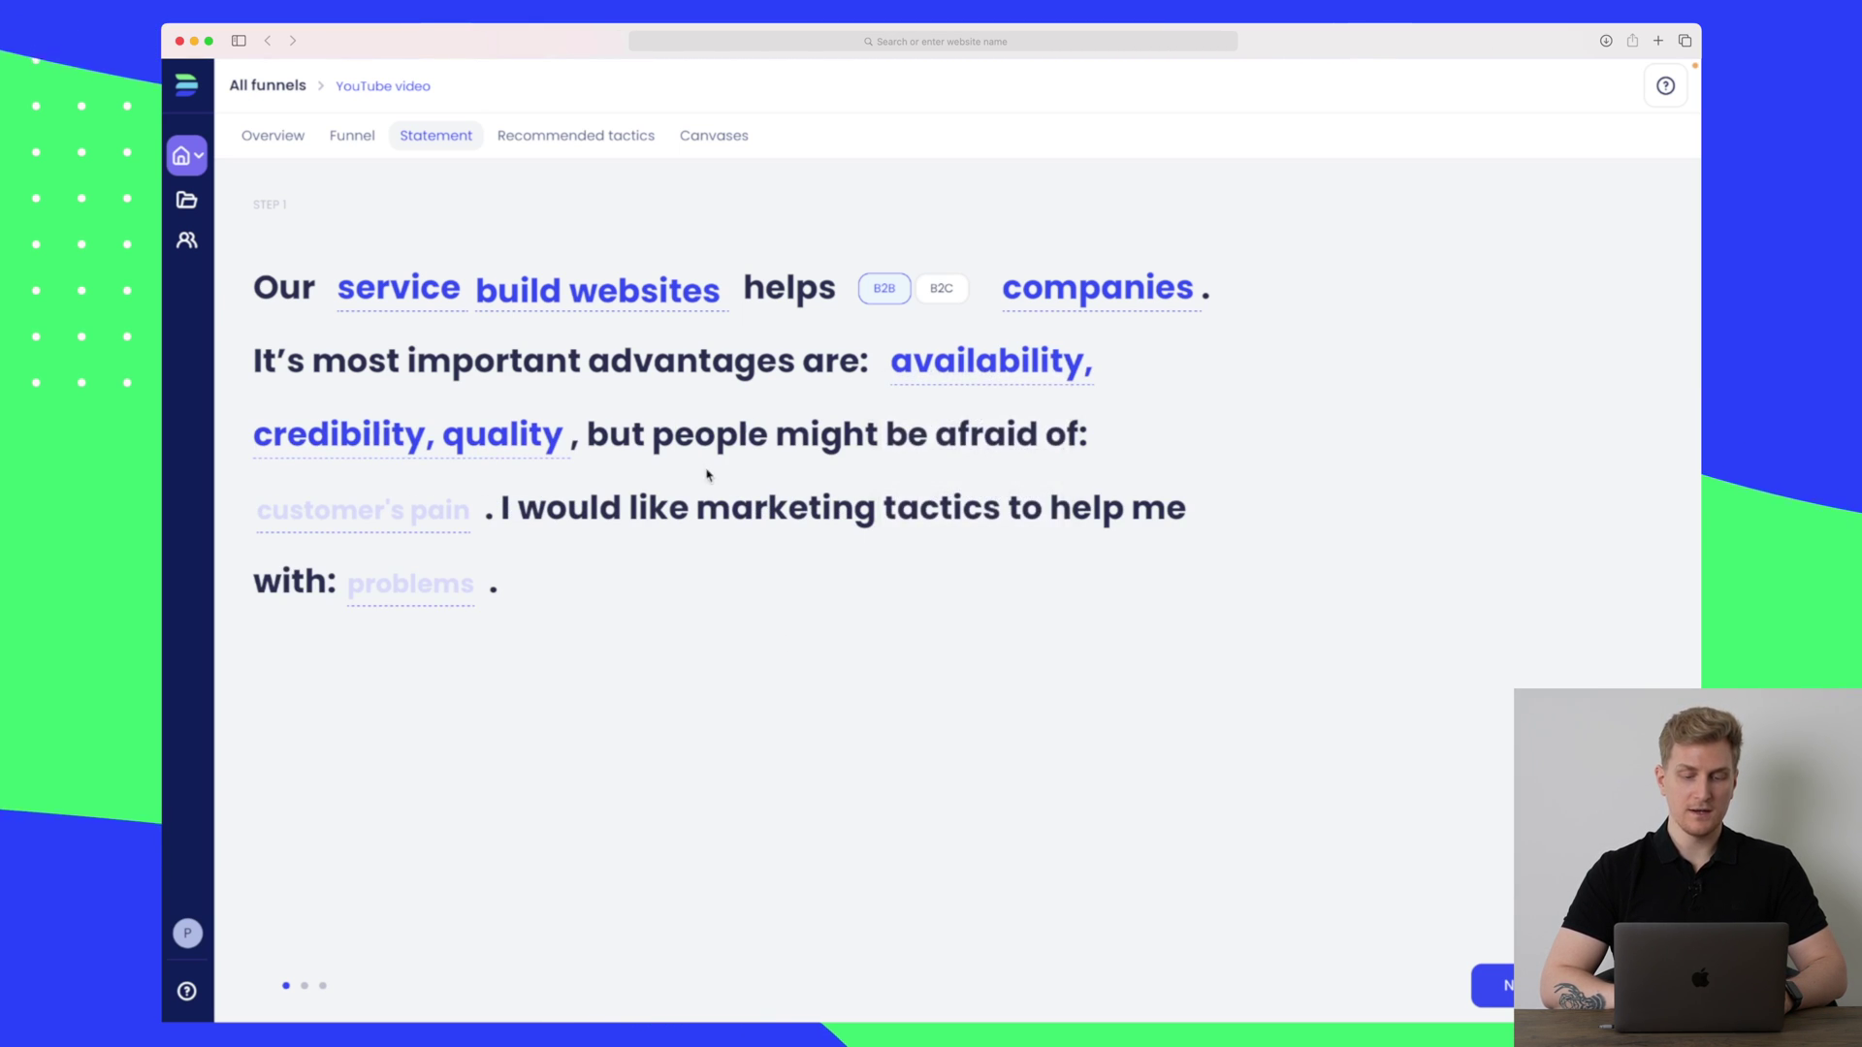
Set the customer's pain to bad experiences from the past, contact problem and too high price.
click(472, 495)
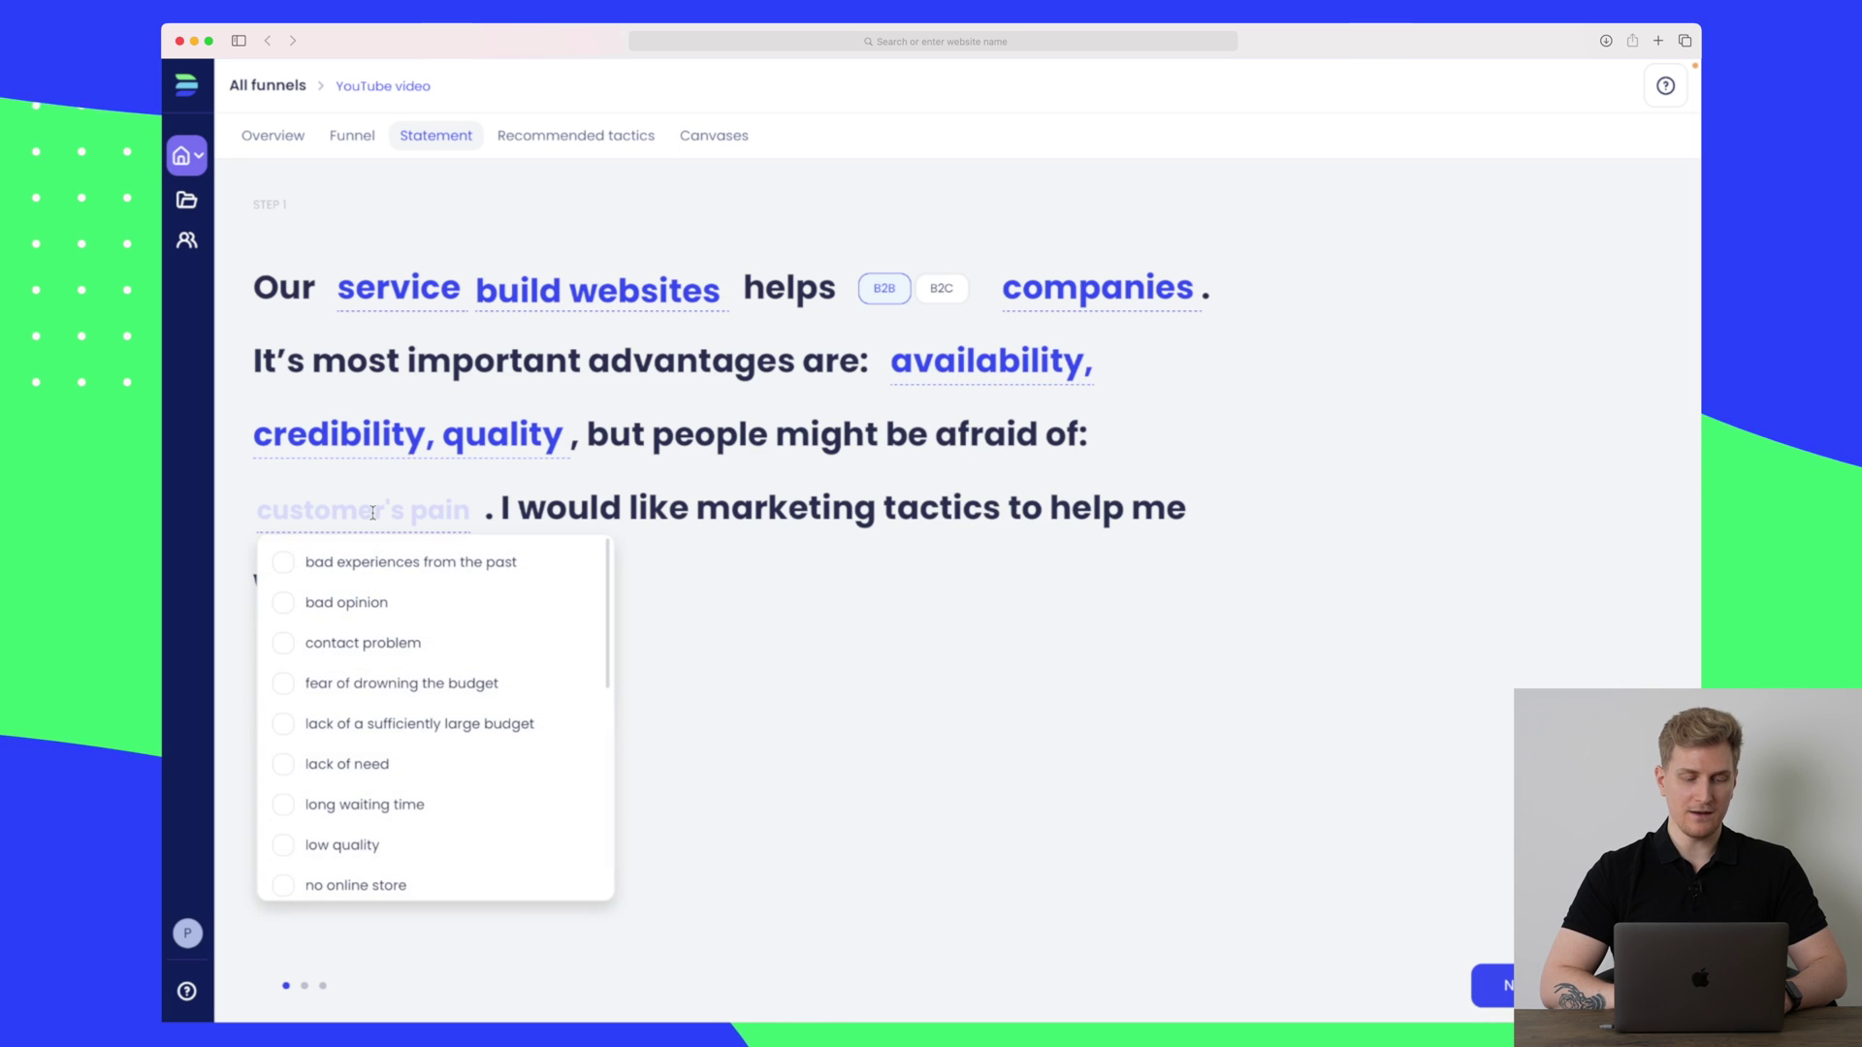
click(396, 567)
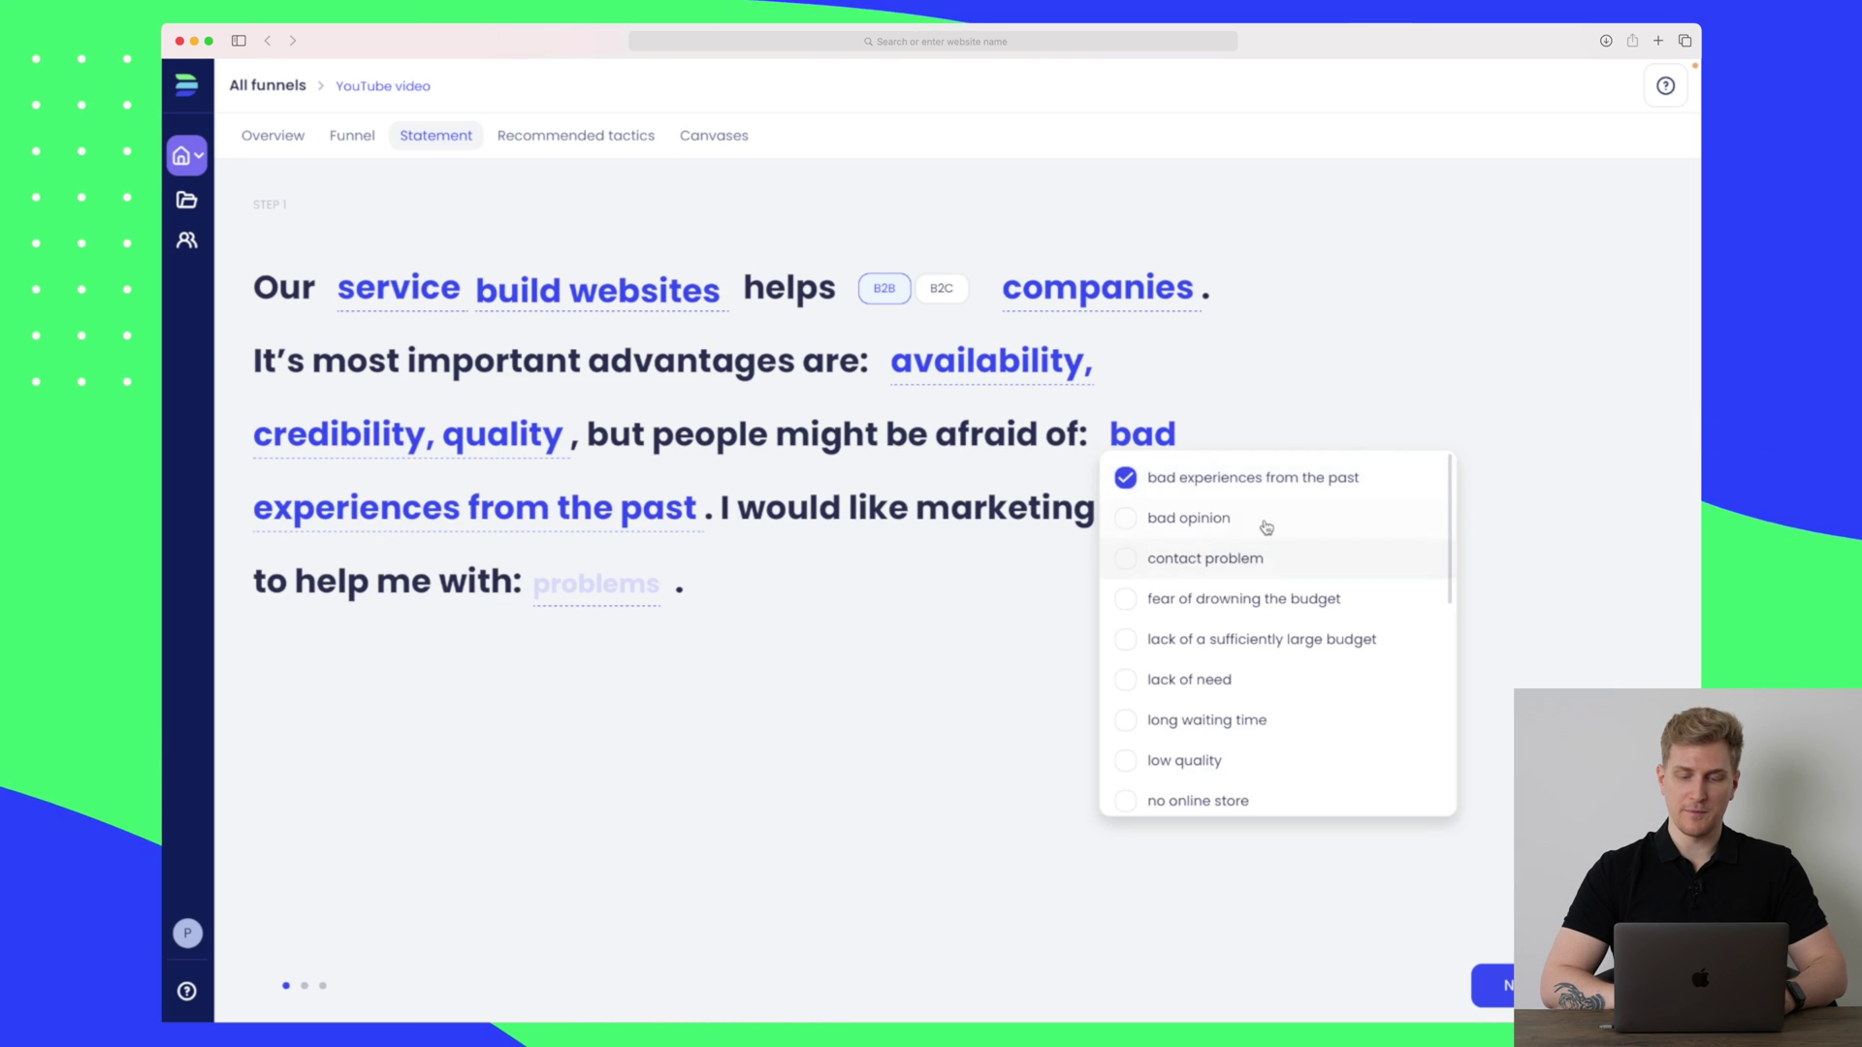
scroll(1261, 526, down, 1)
click(1232, 529)
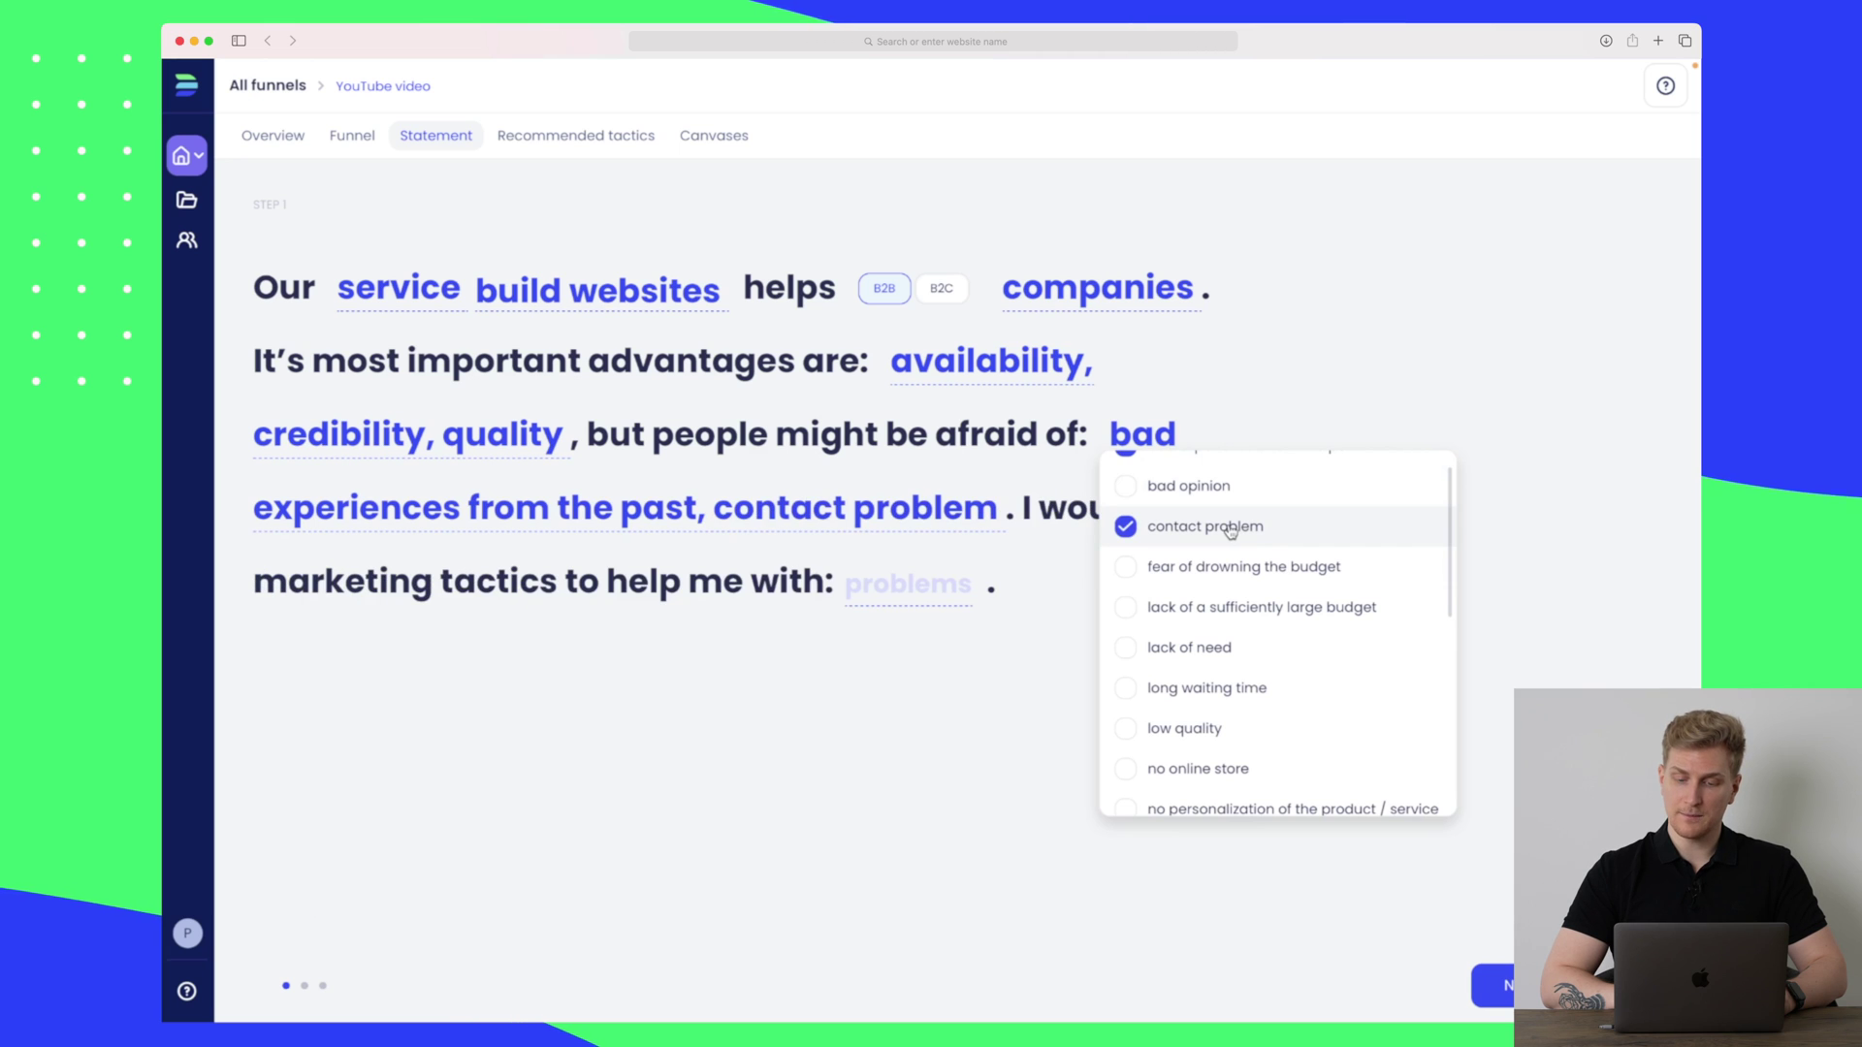
scroll(1251, 591, down, 5)
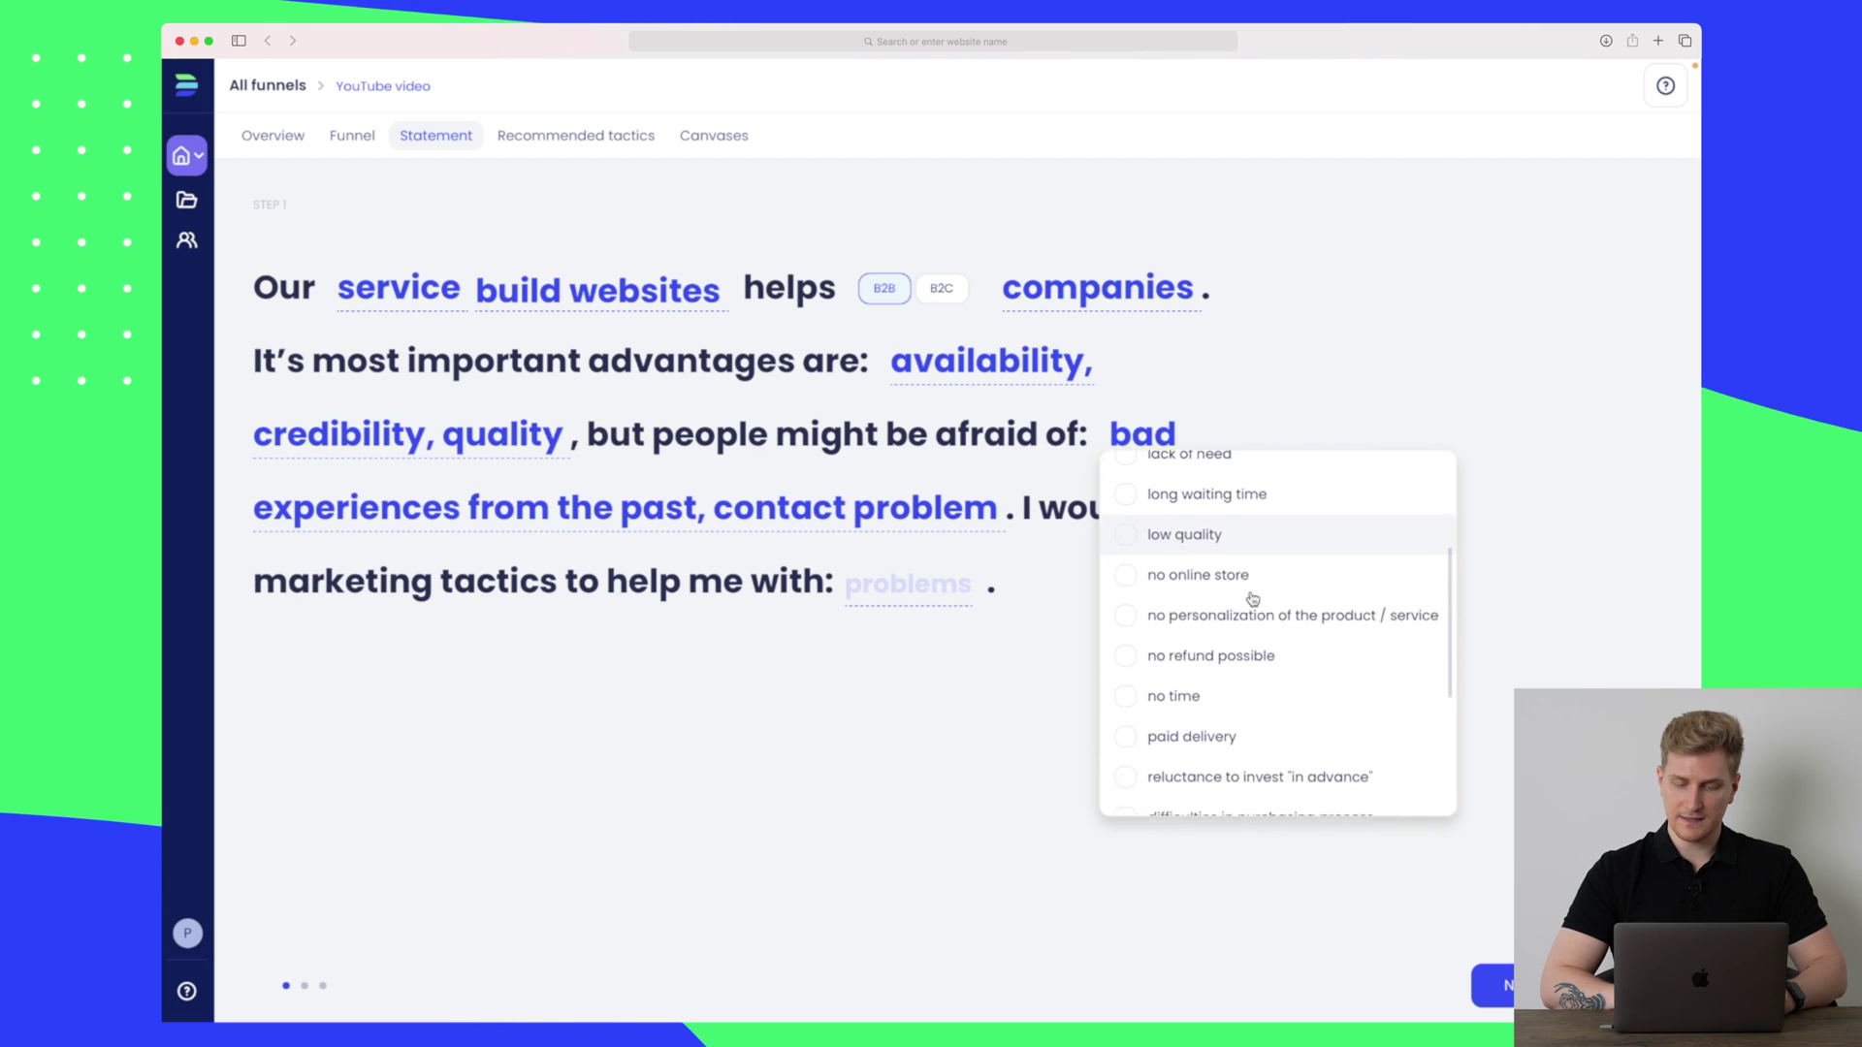
scroll(1252, 598, down, 4)
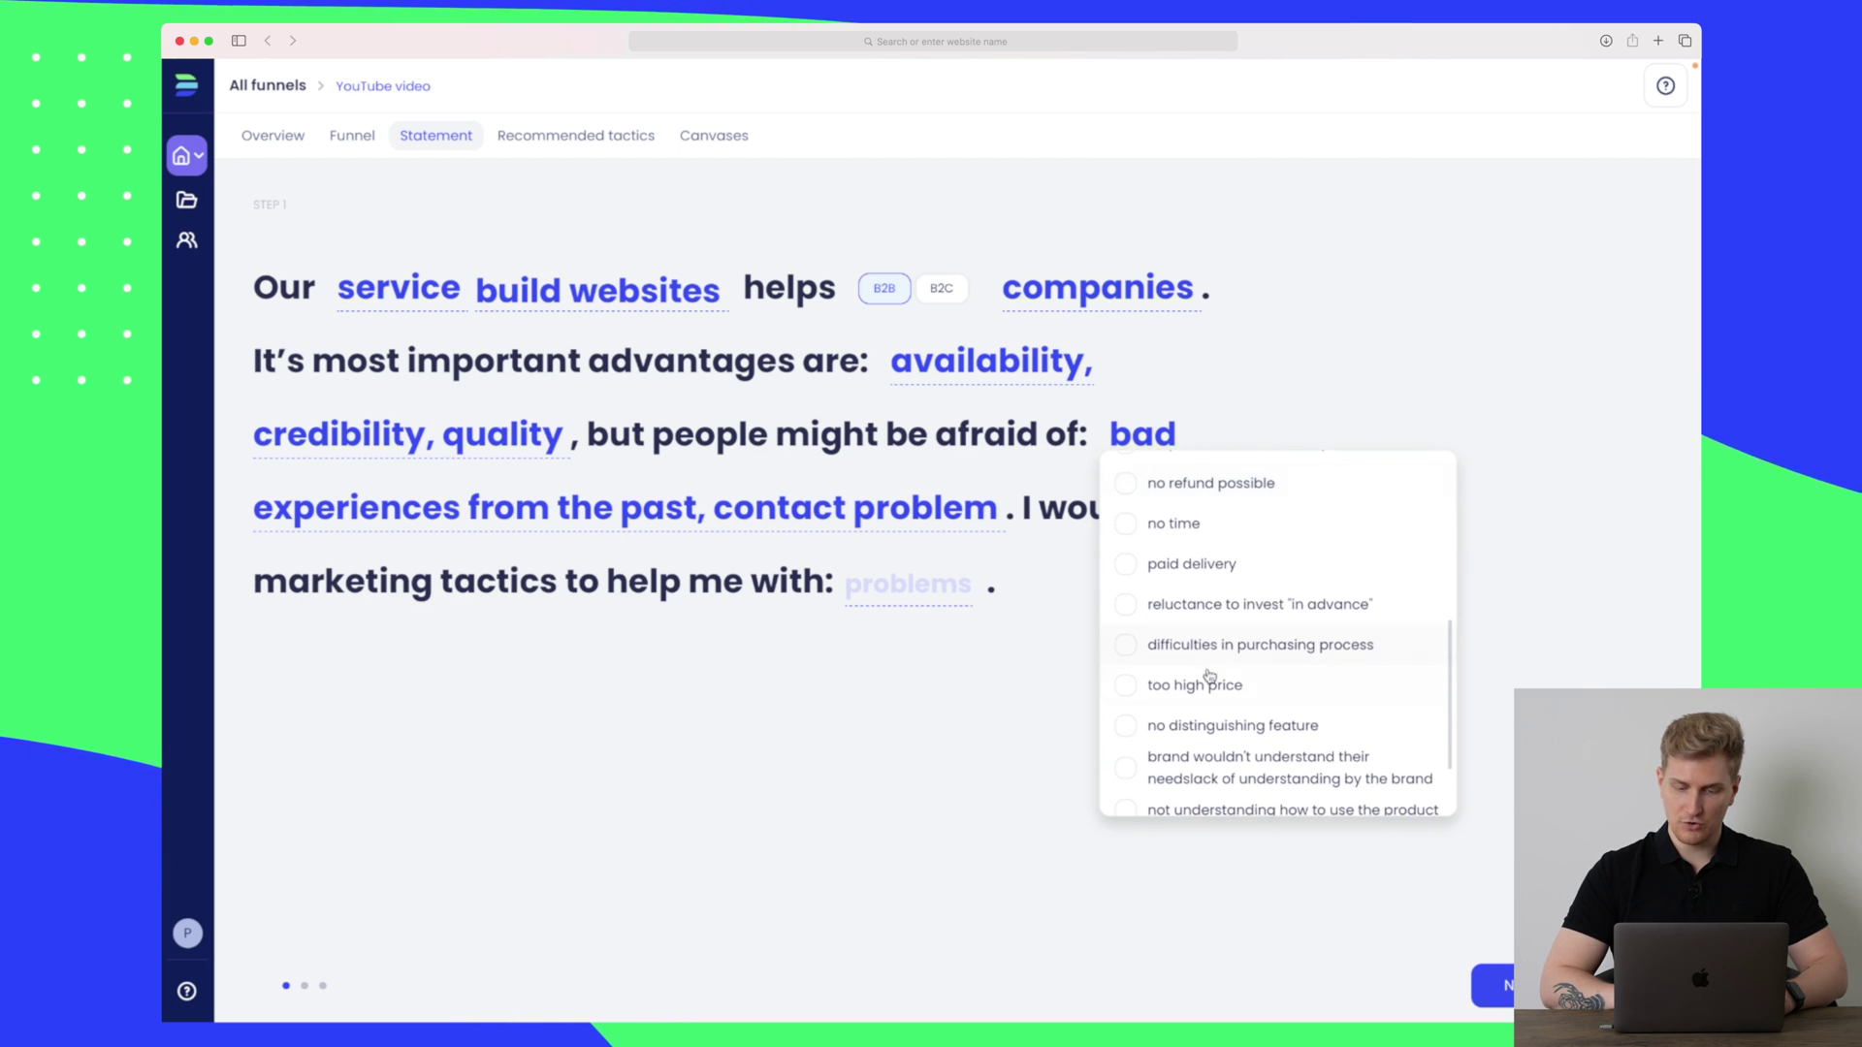
click(1208, 679)
click(775, 677)
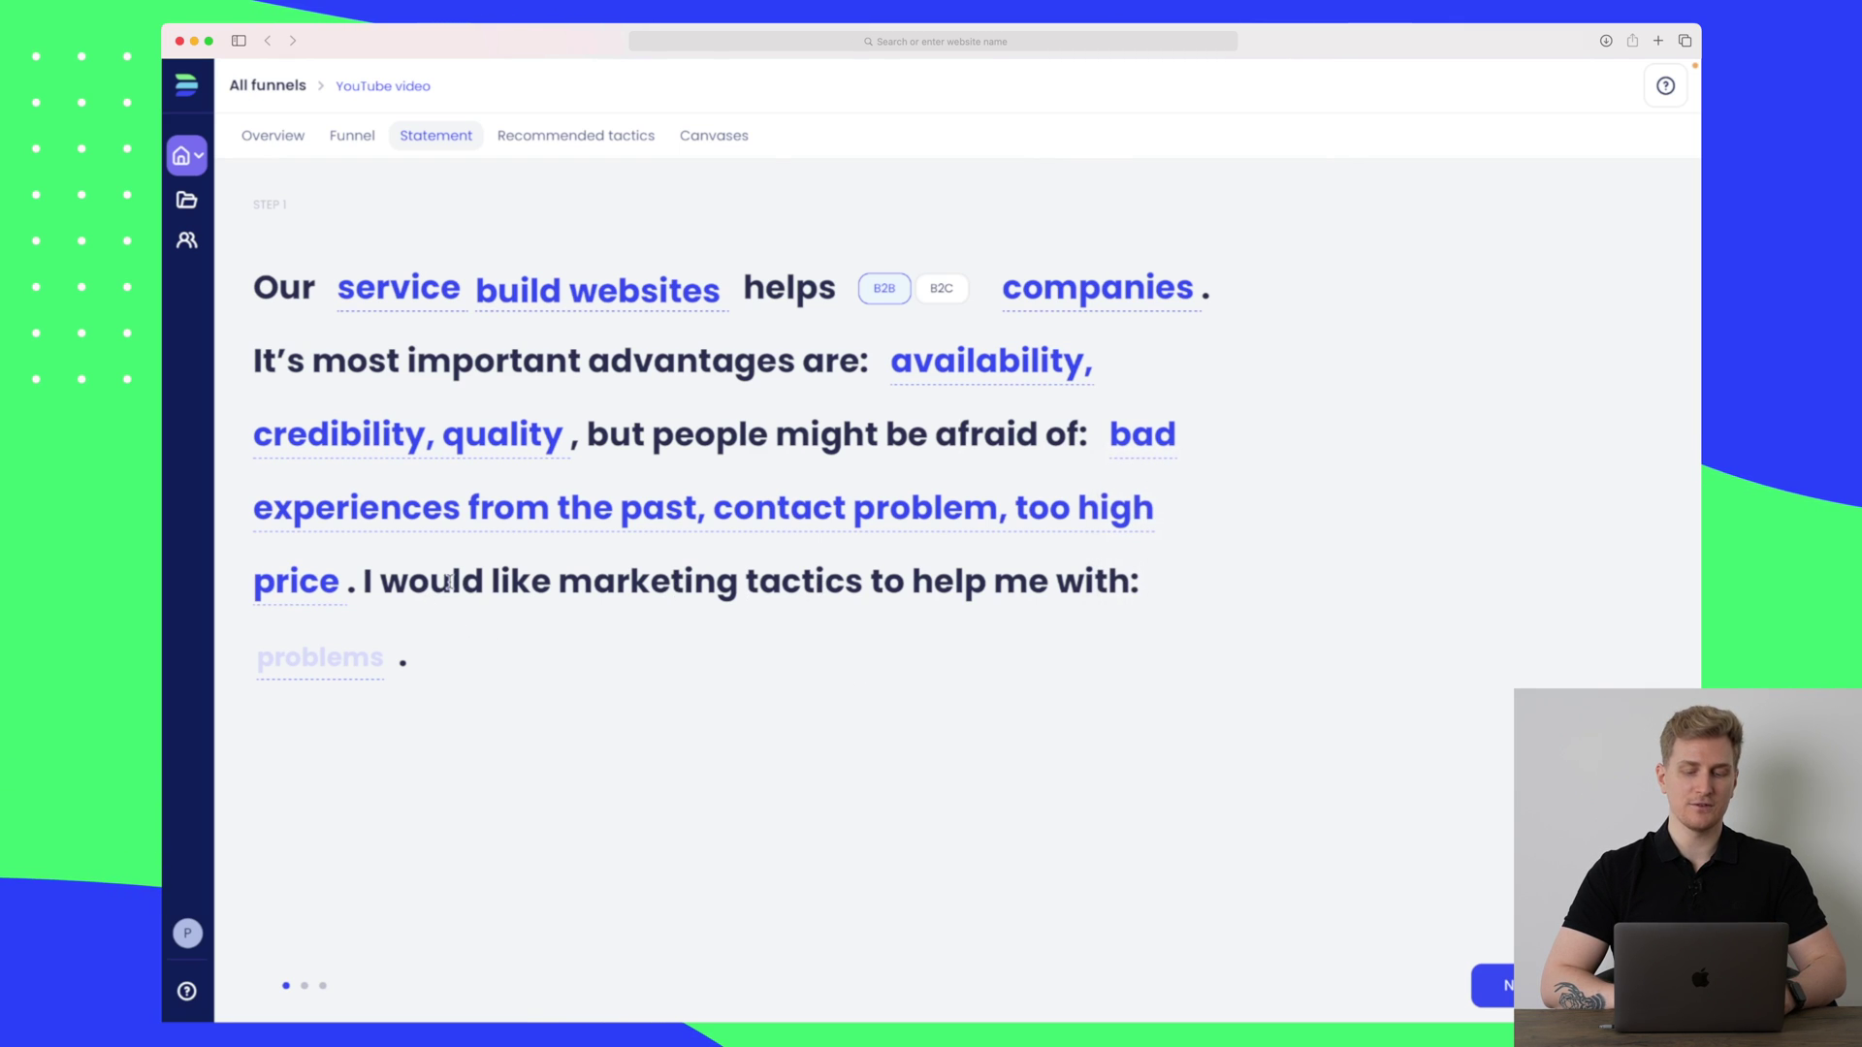
Choose competitors and engagement as the problems needing marketing tactics, and continue to the owned channels.
click(310, 657)
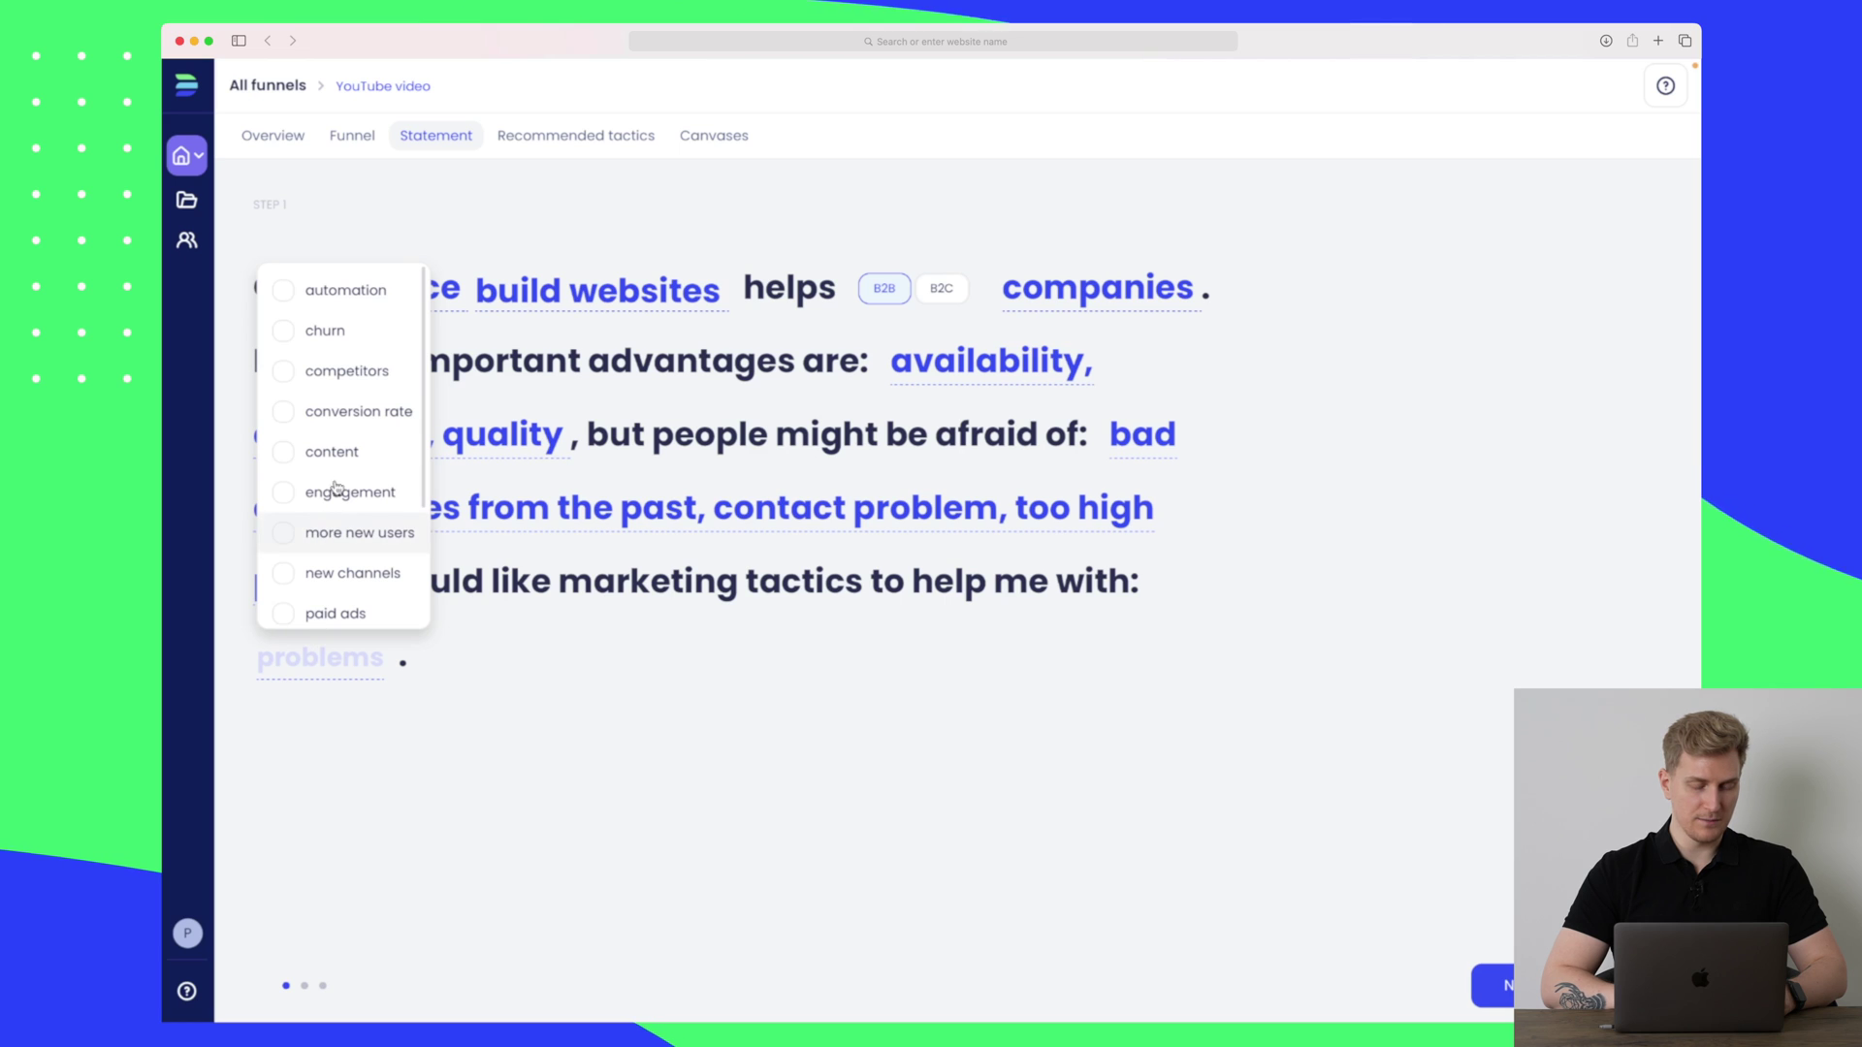
scroll(359, 354, down, 1)
click(363, 351)
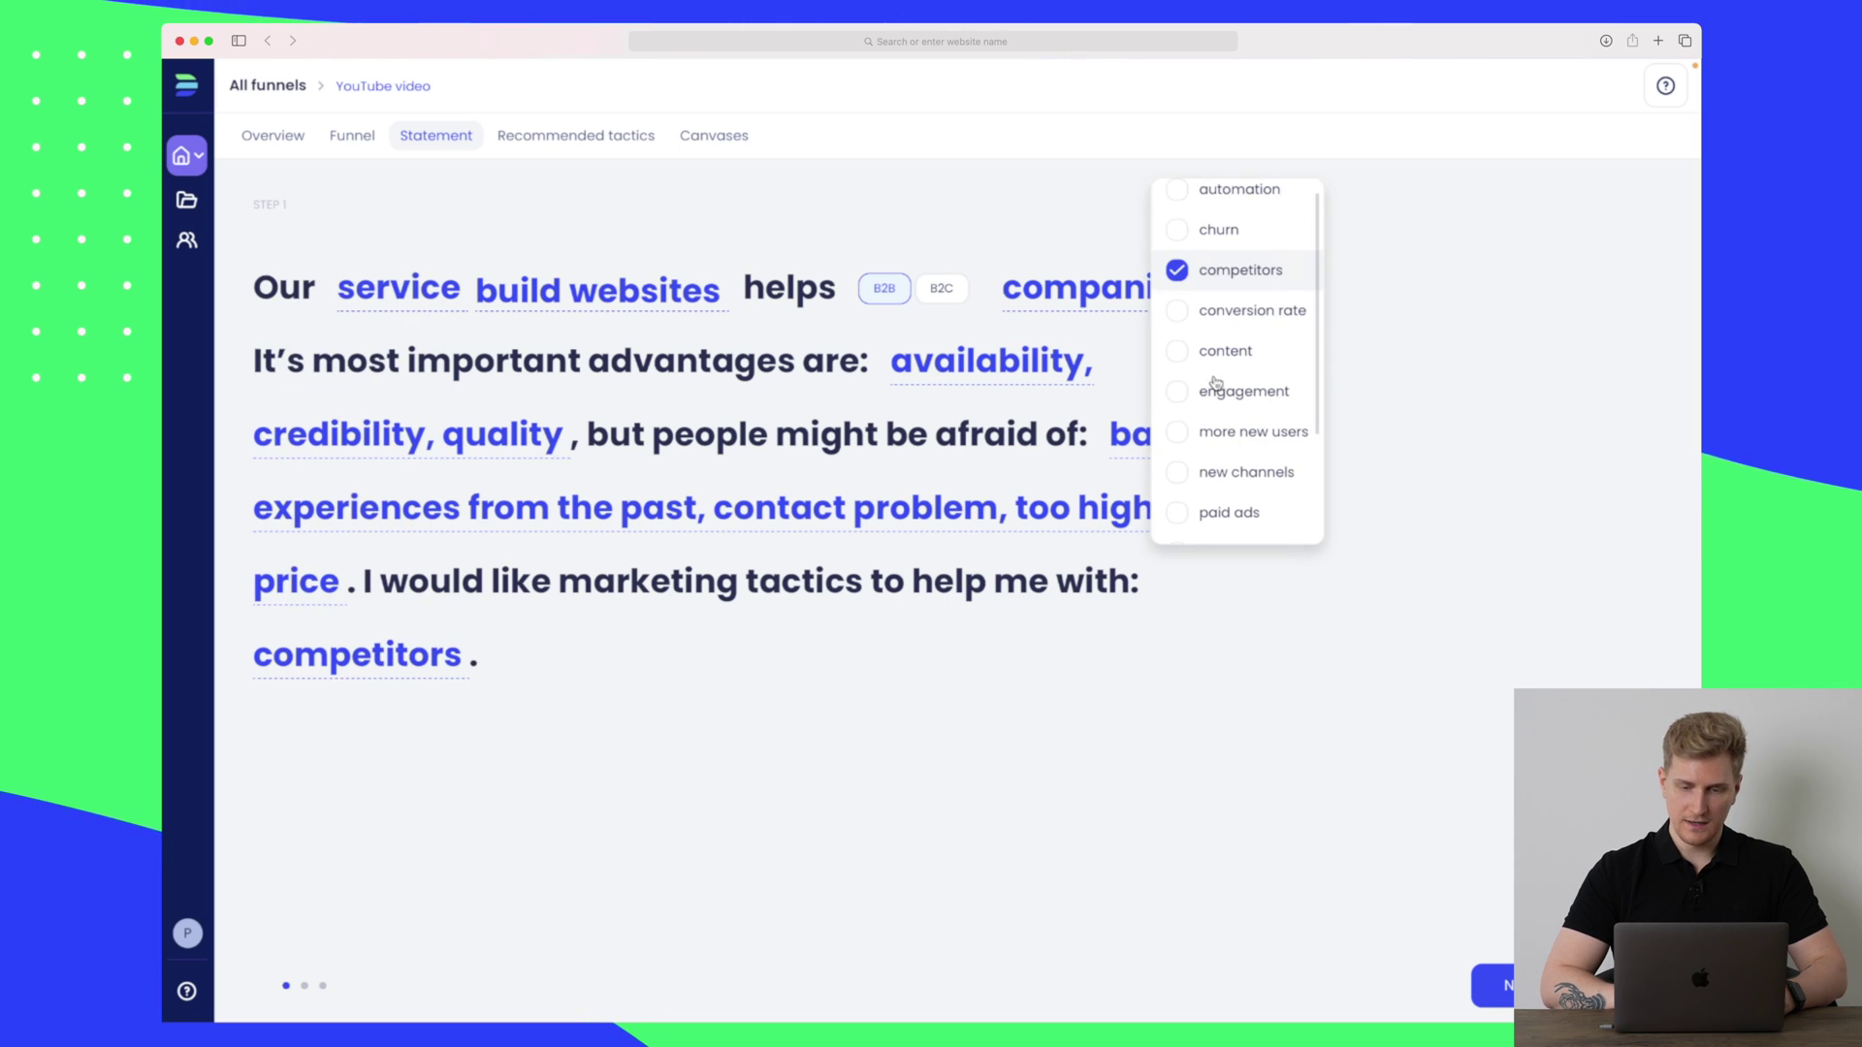
scroll(1219, 375, down, 1)
scroll(1219, 376, down, 1)
click(1222, 339)
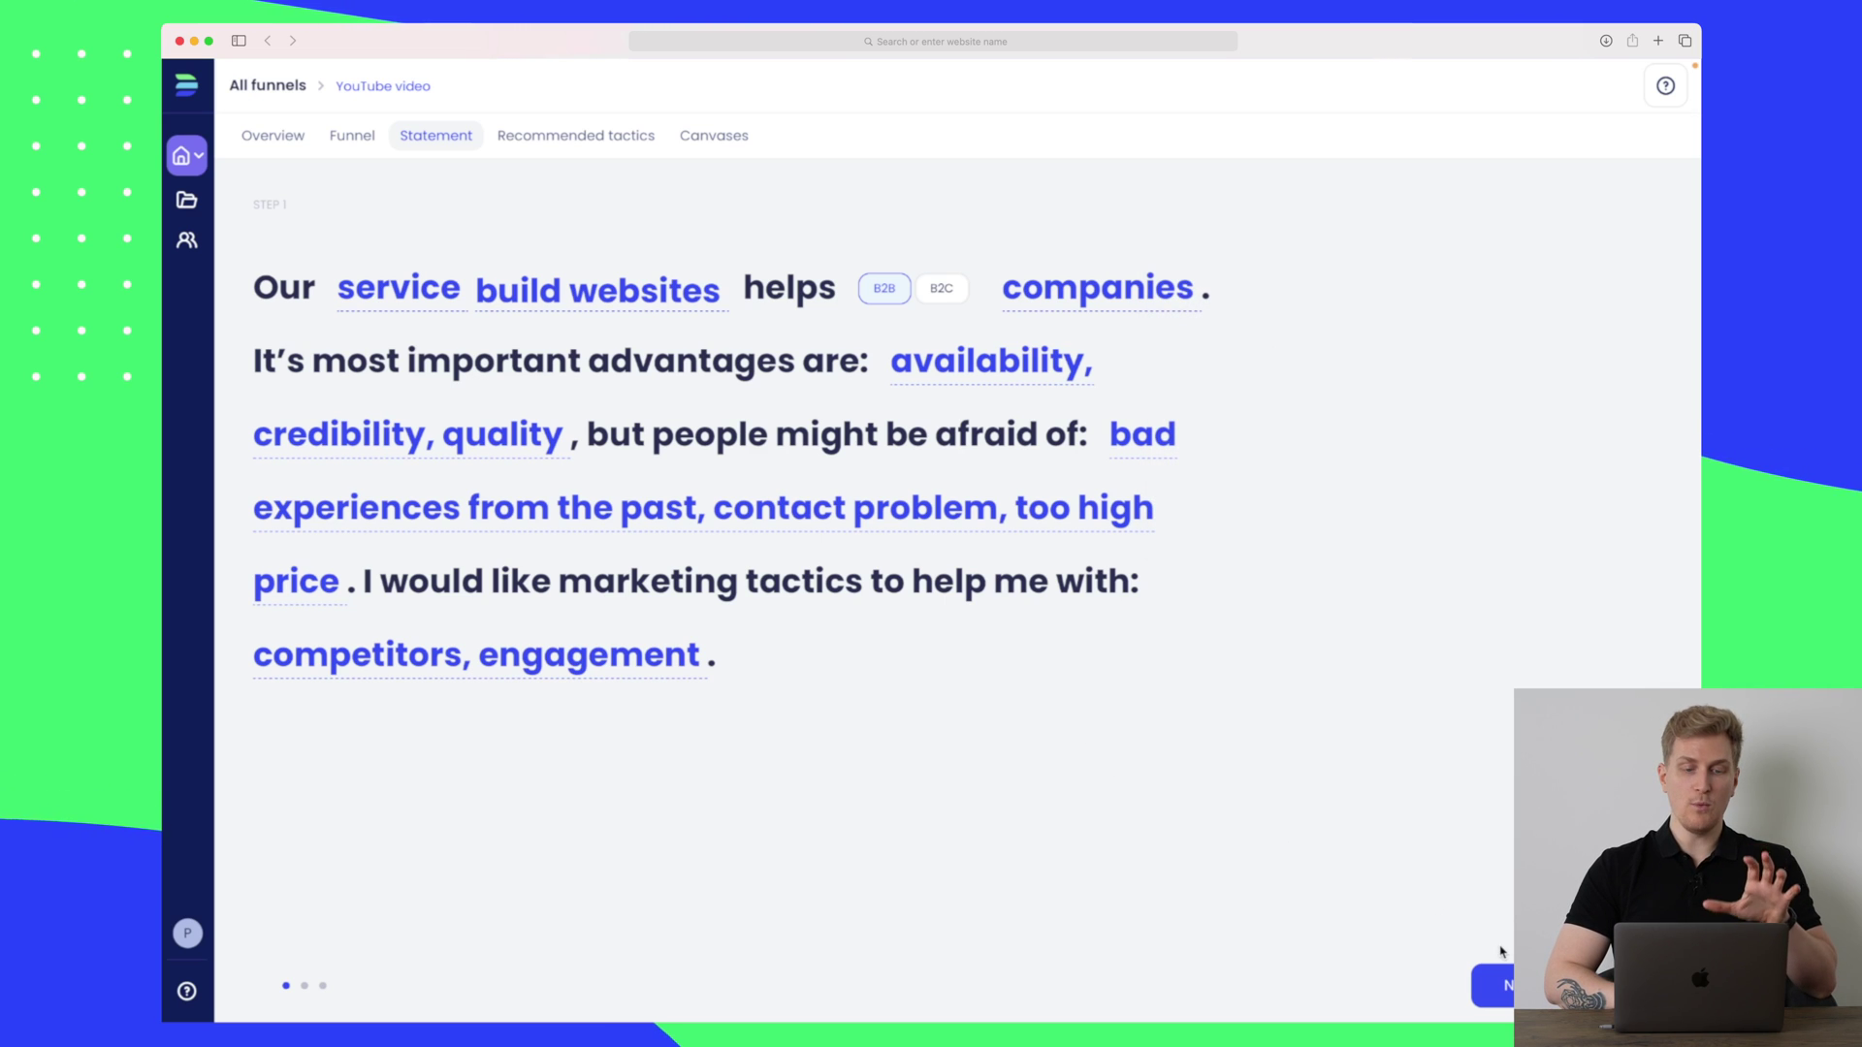
key(Return)
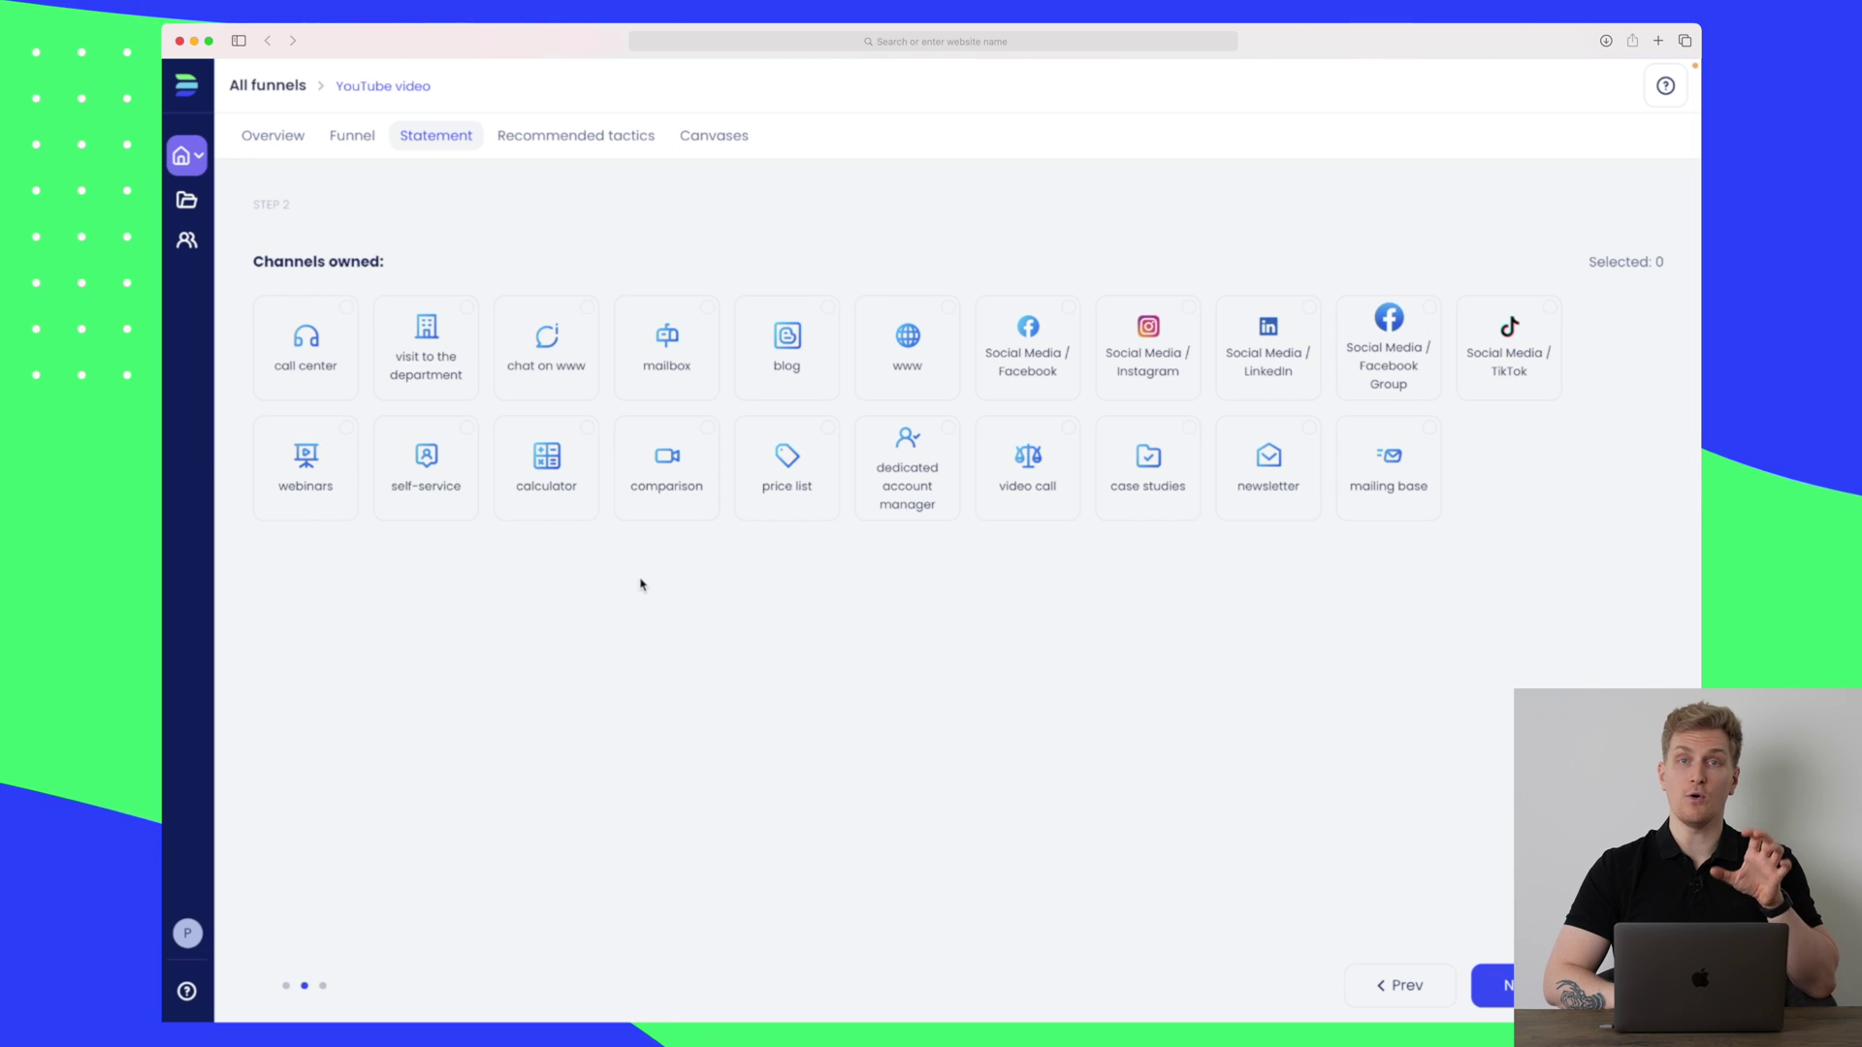
Select mailbox, www, Social Media / Facebook, case studies and price list as owned channels, and continue to the revenue characteristics.
click(667, 356)
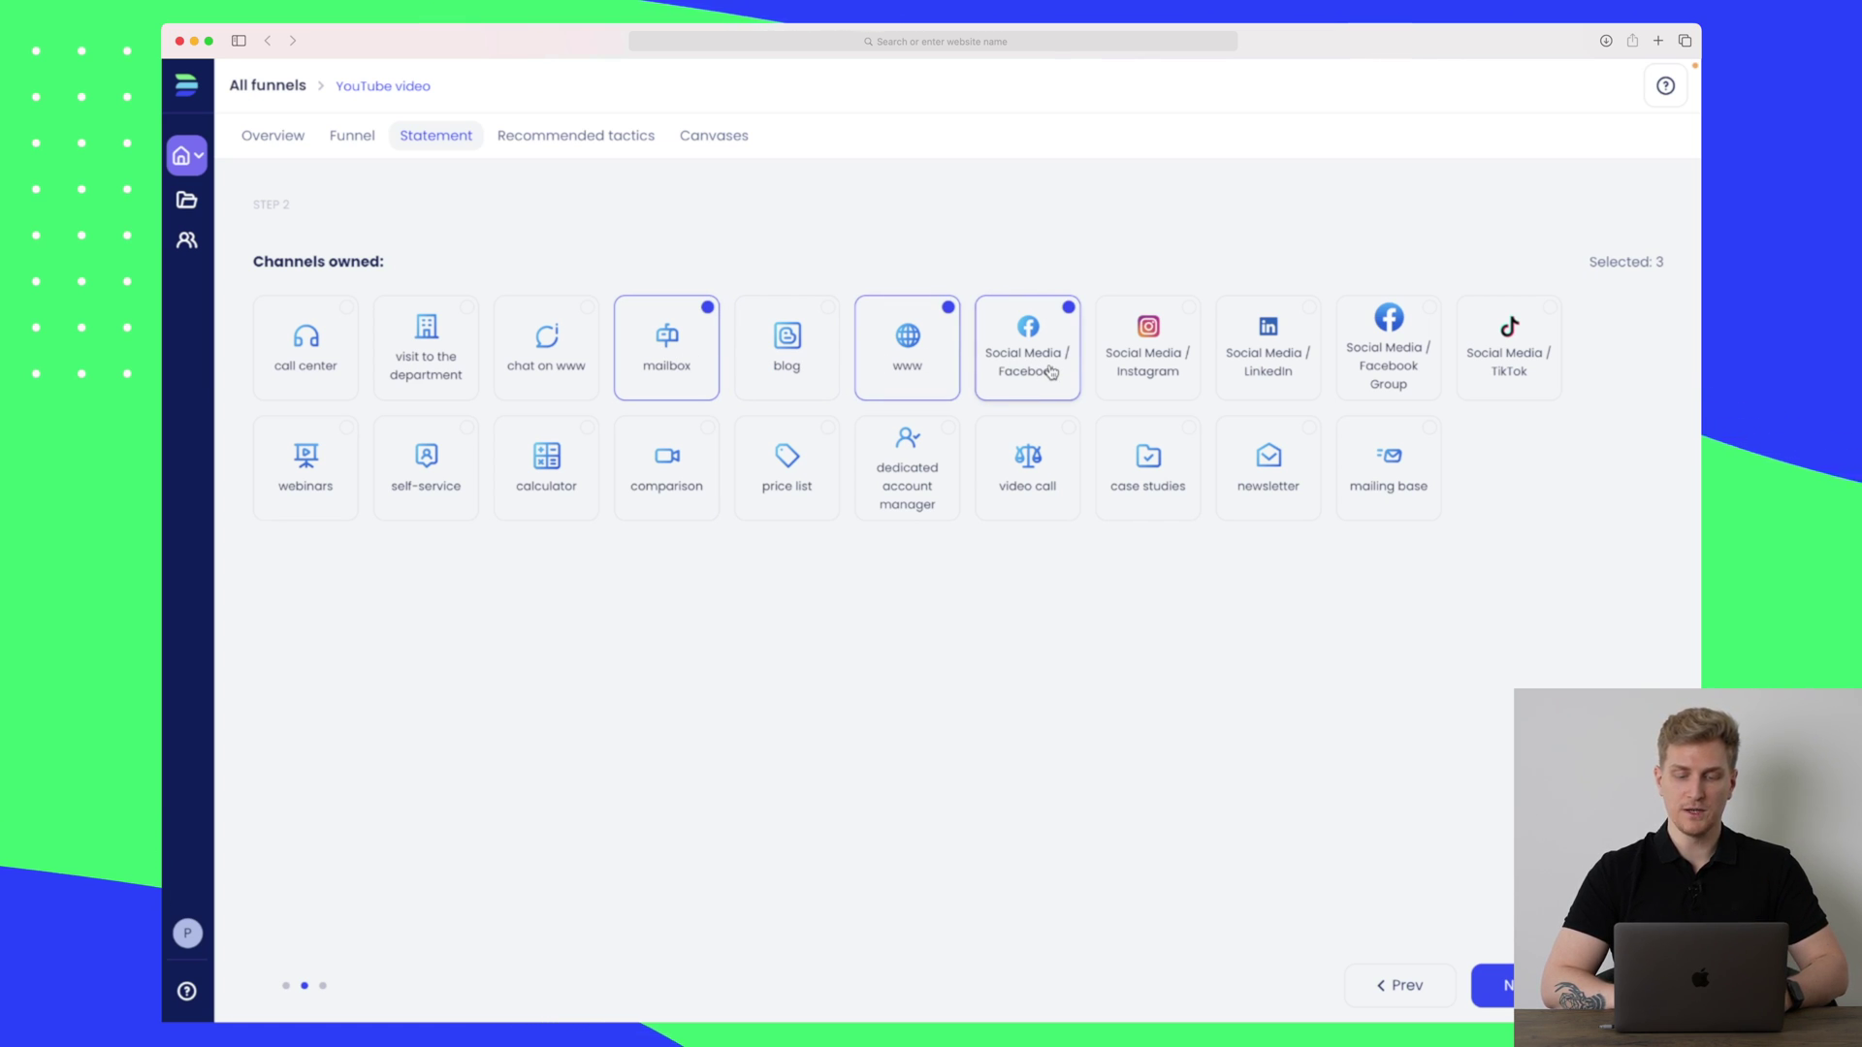
click(1181, 483)
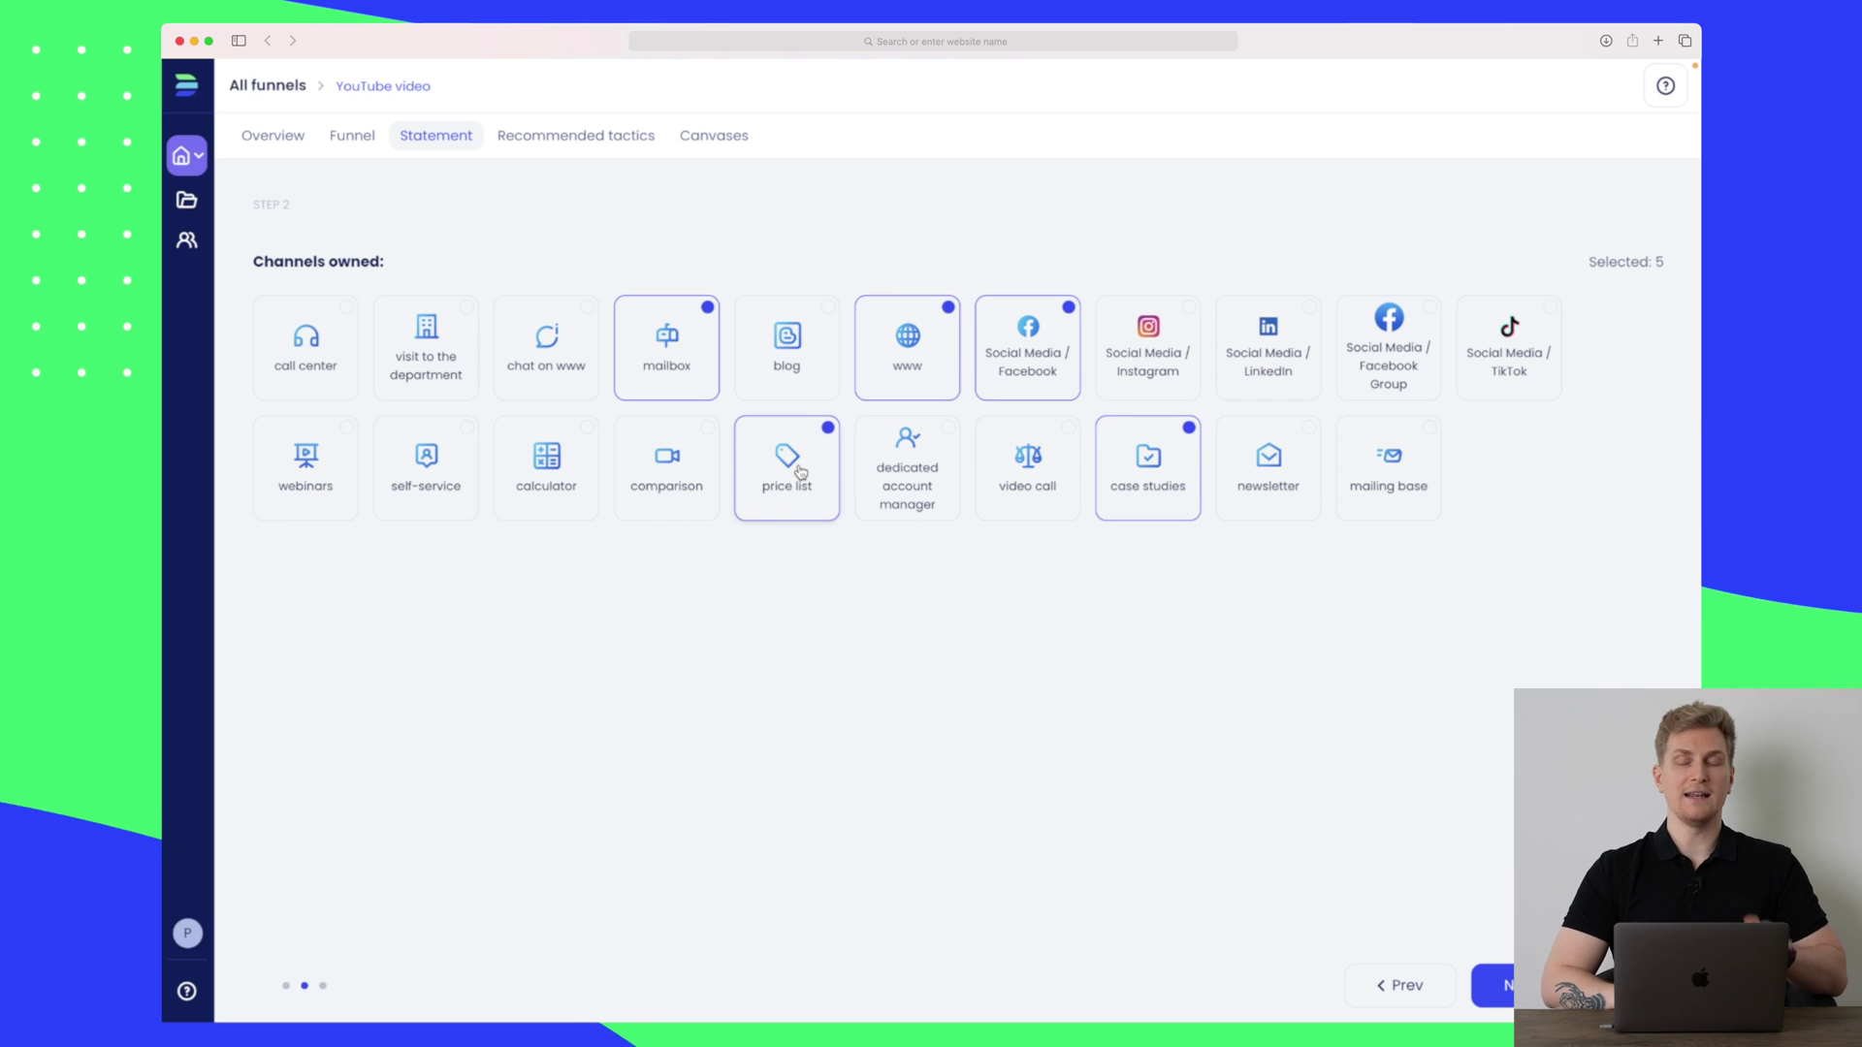
click(1493, 986)
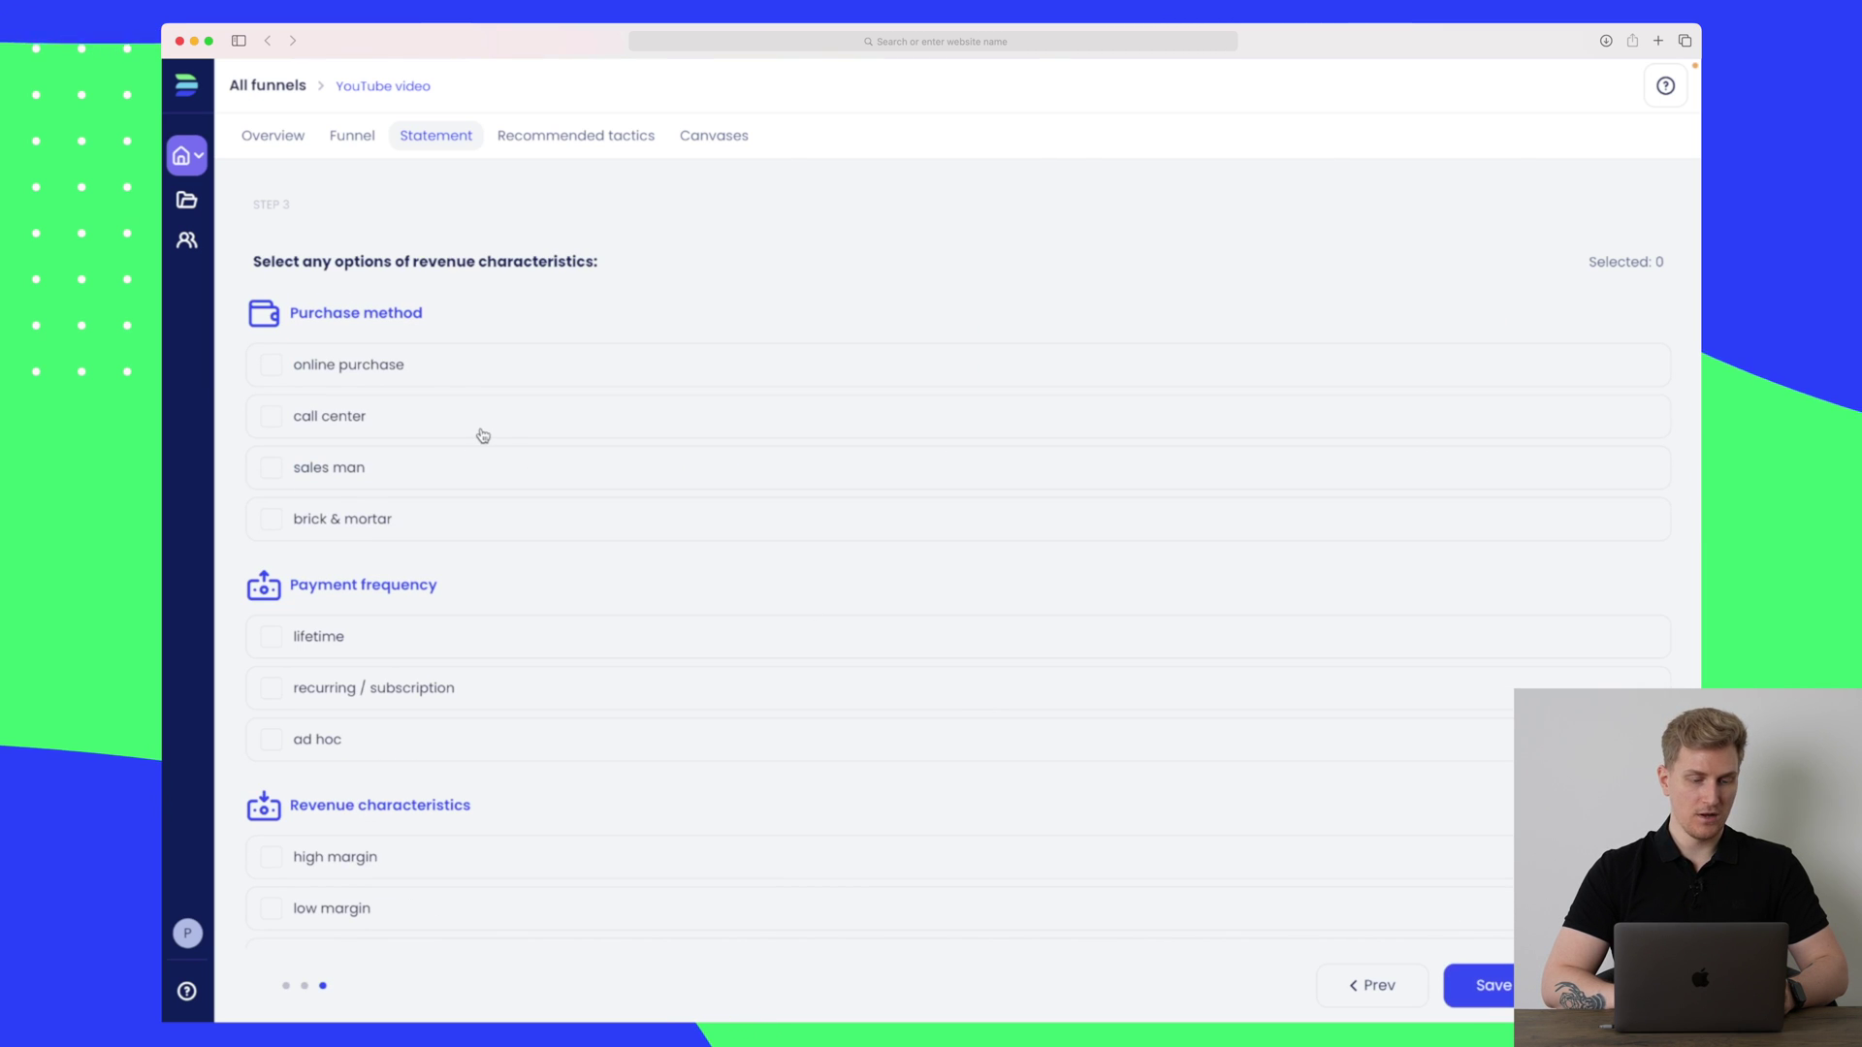
Select sales man as the purchase method and ad hoc as the payment frequency.
scroll(451, 320, down, 1)
scroll(447, 320, up, 1)
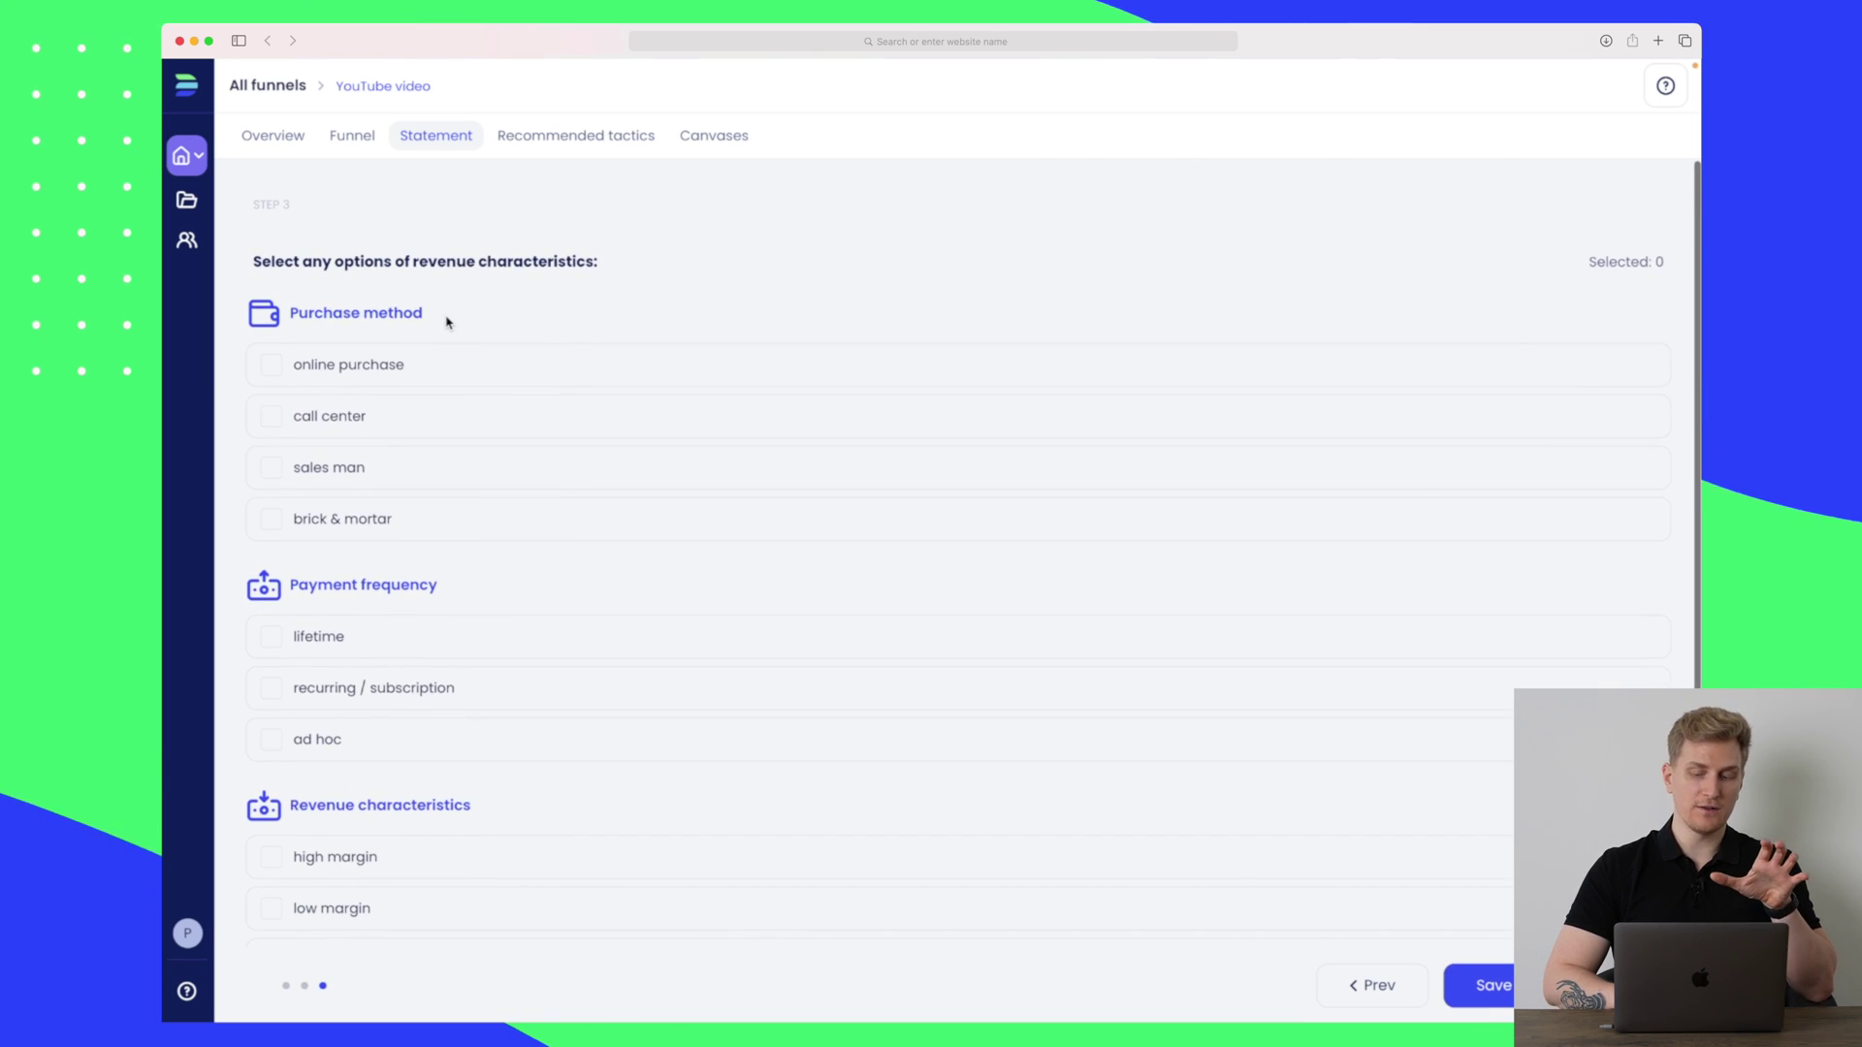
scroll(447, 323, down, 1)
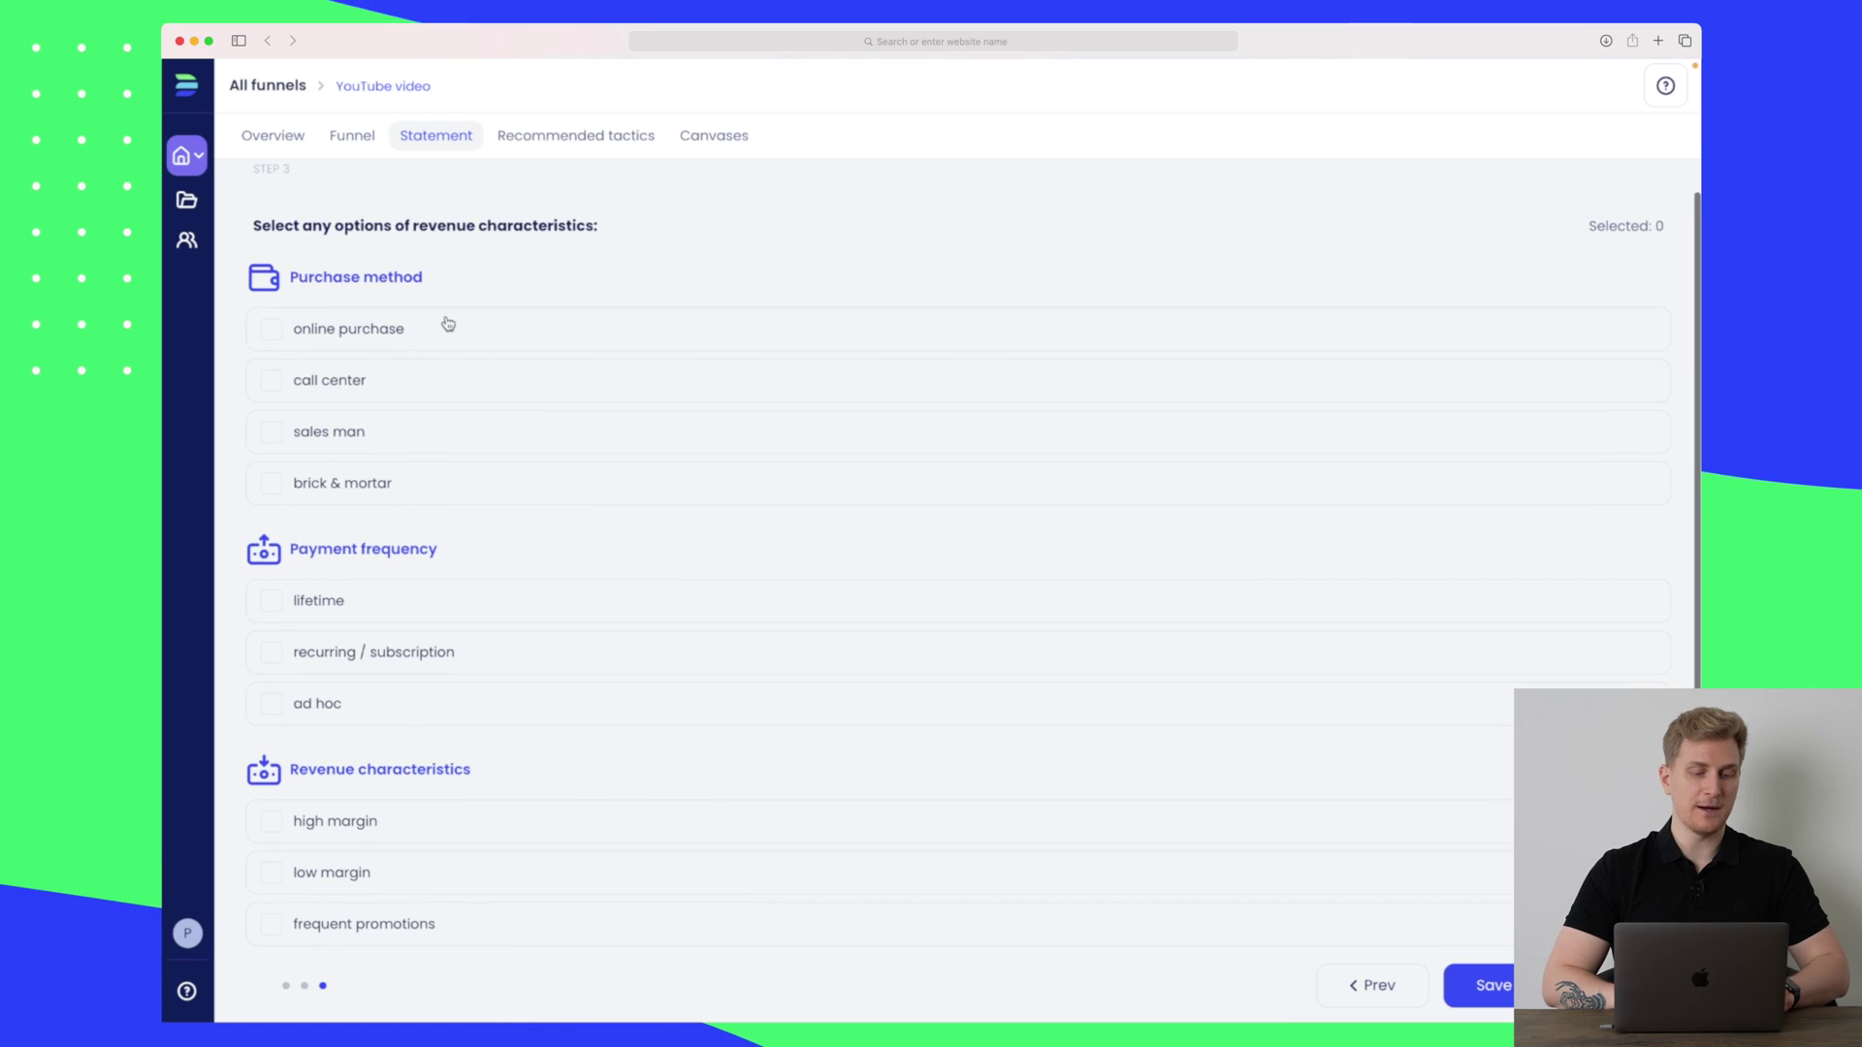
scroll(398, 388, down, 1)
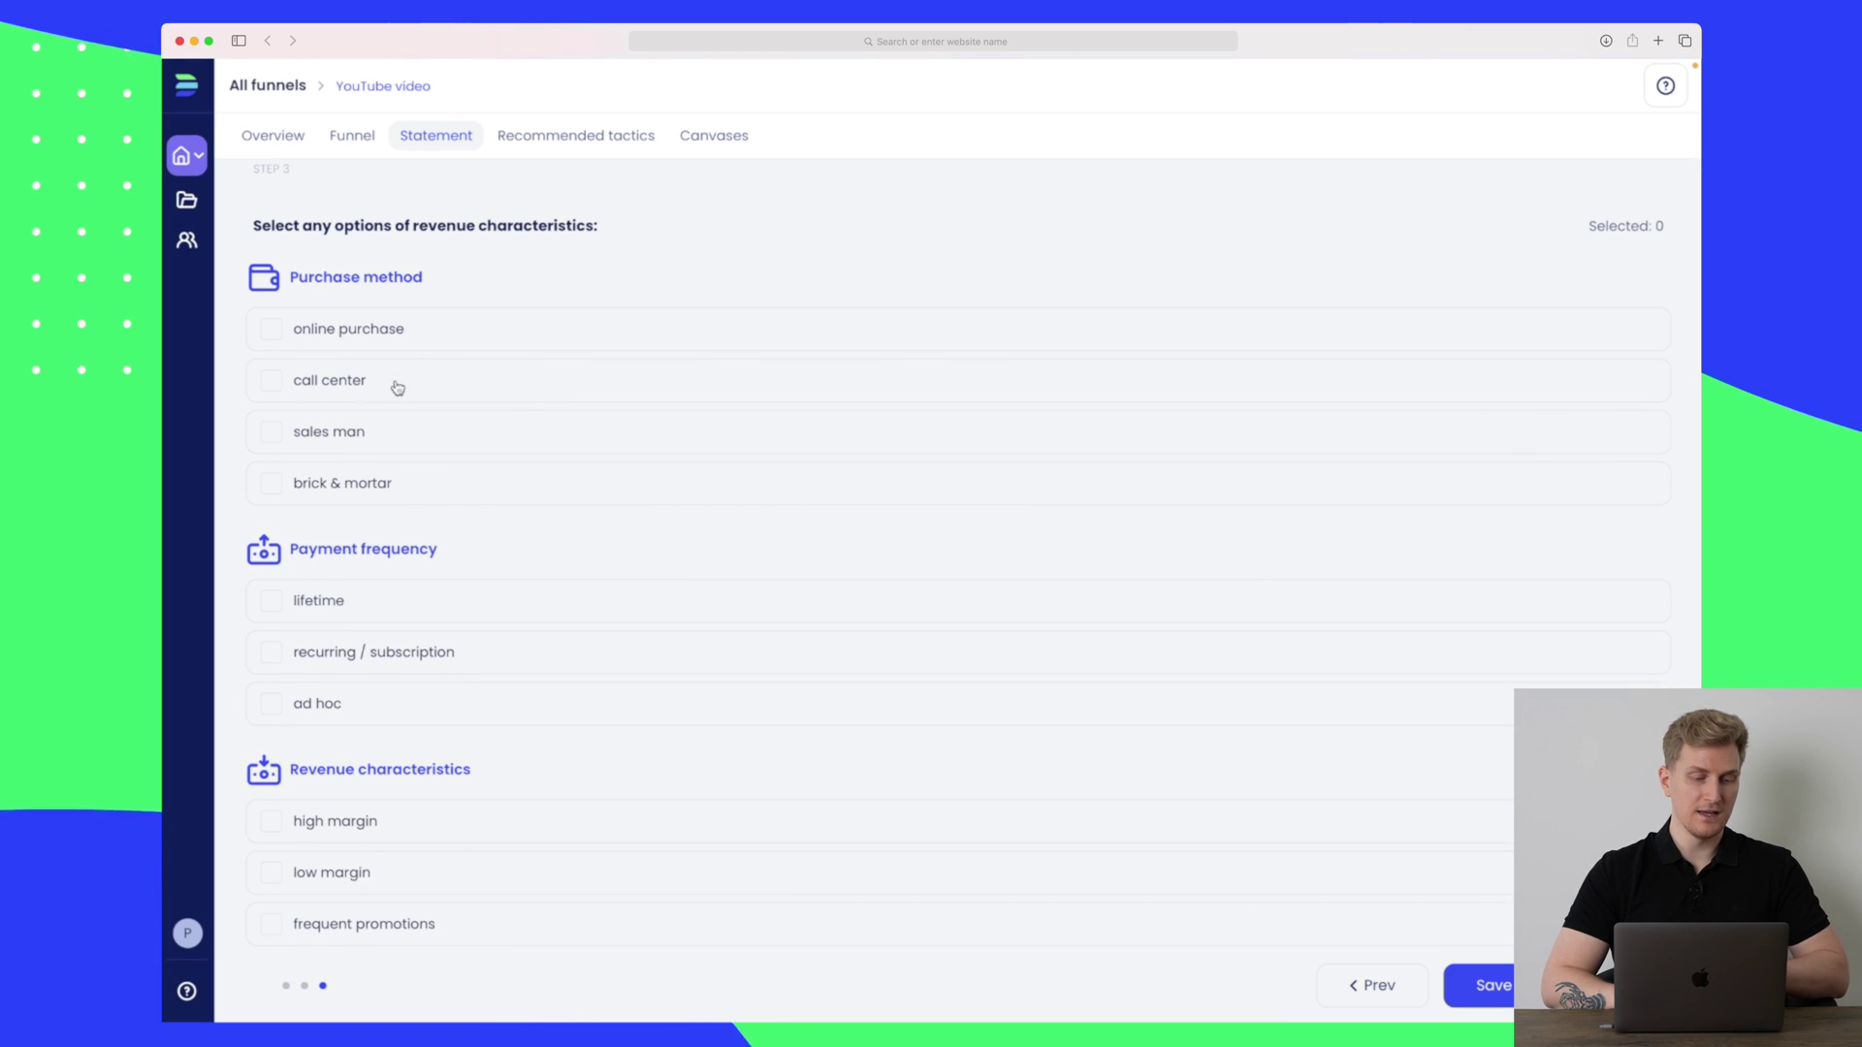
click(344, 412)
scroll(385, 485, down, 2)
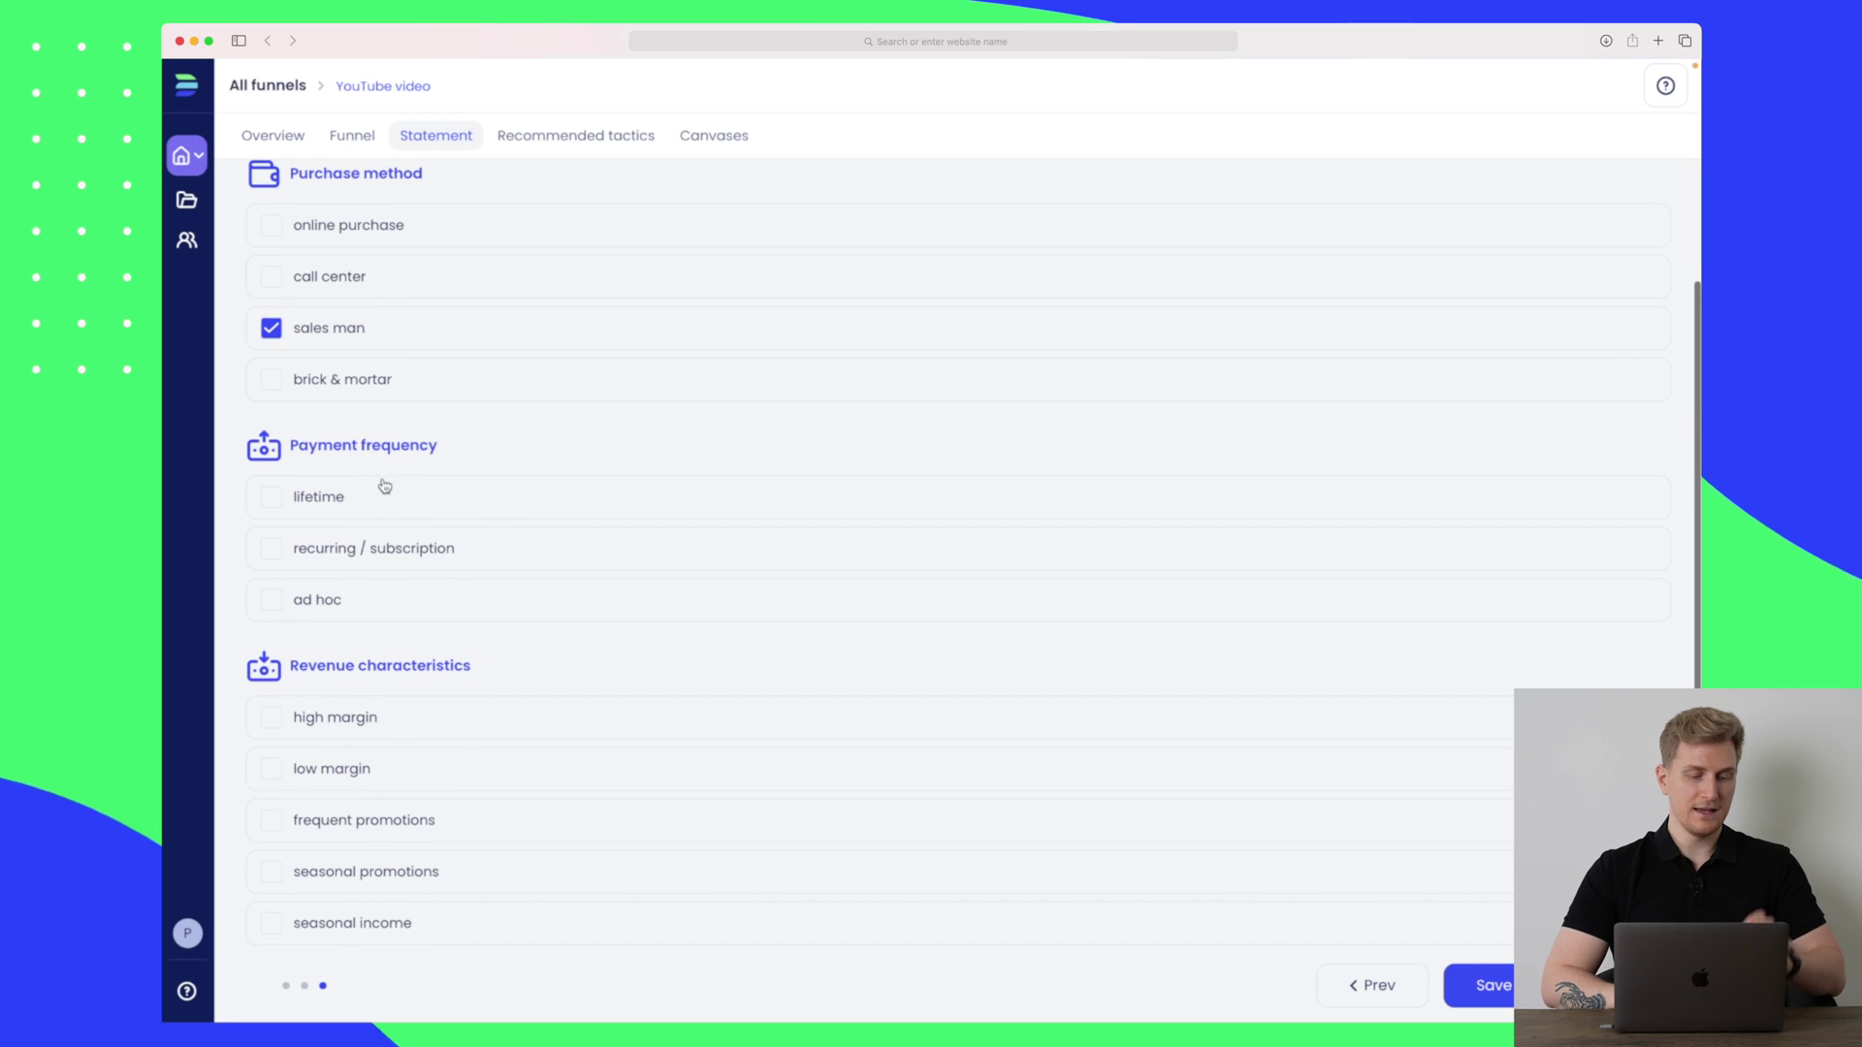
click(318, 601)
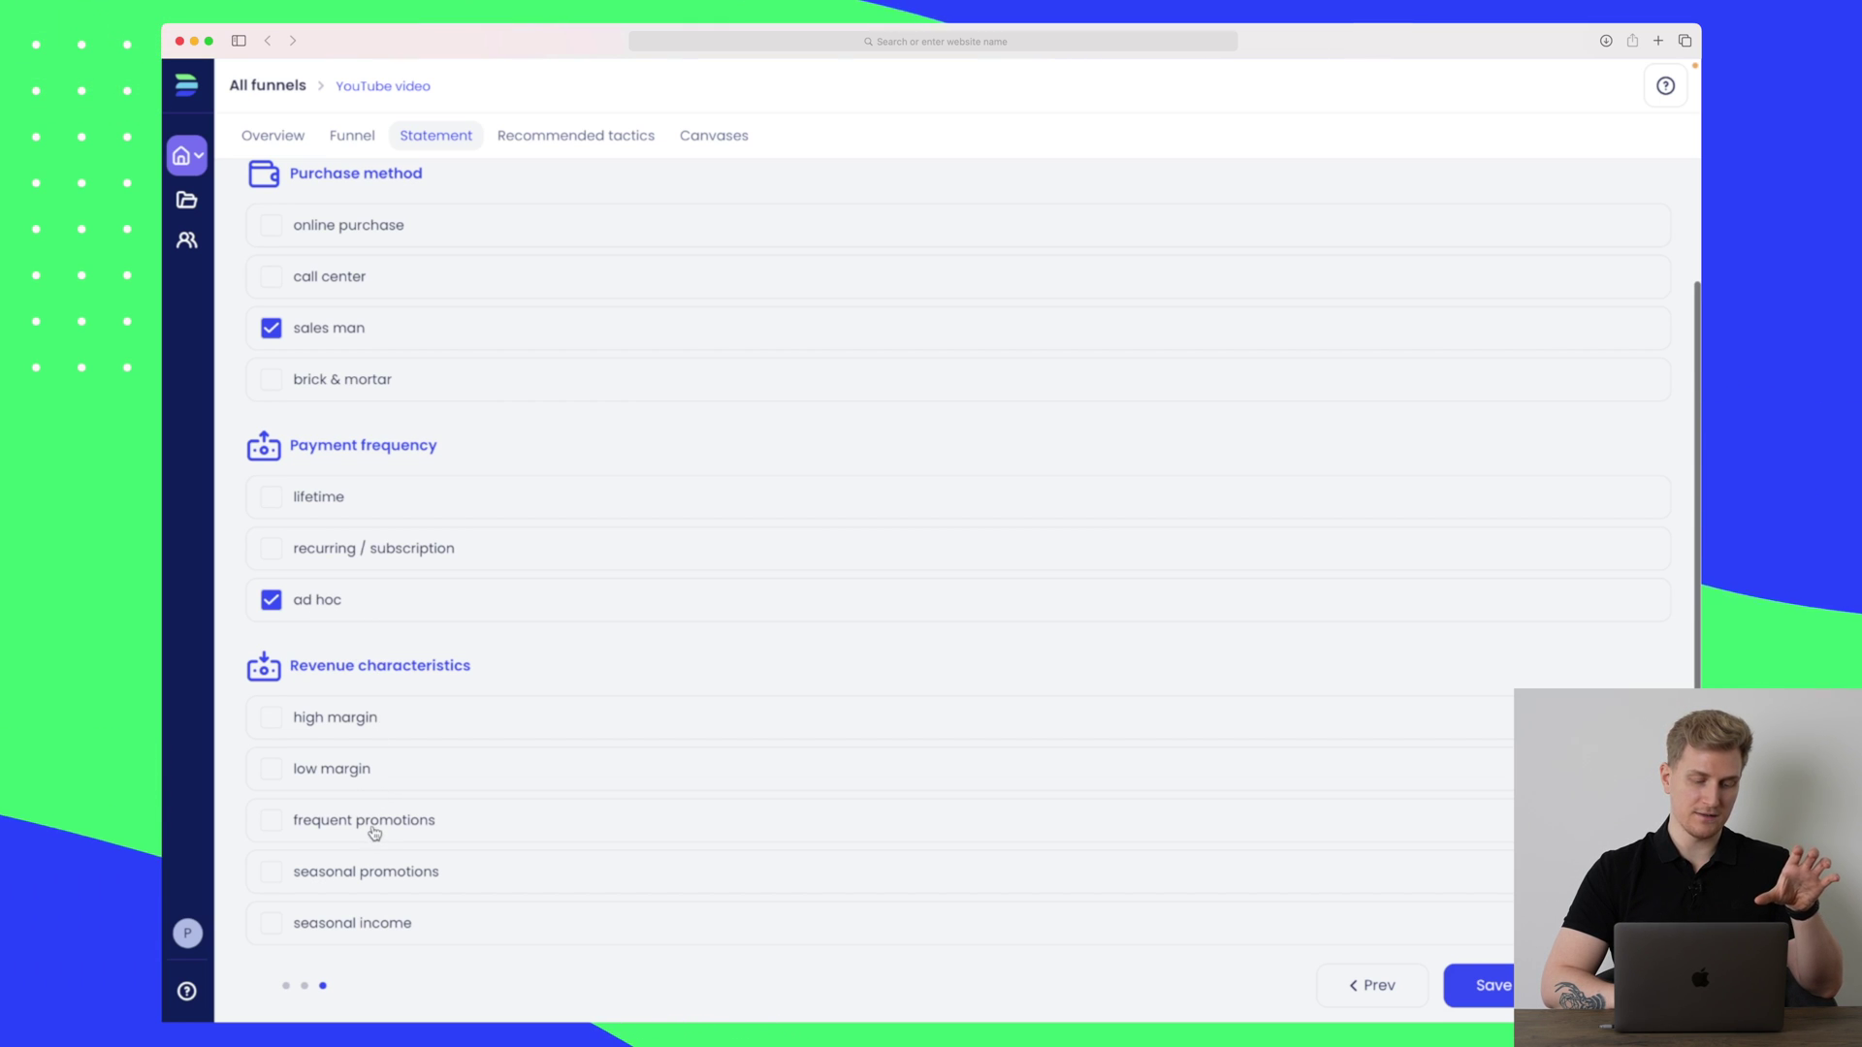
Choose low margin as the revenue characteristic, save the completed statement and open its recommended tactics.
click(296, 767)
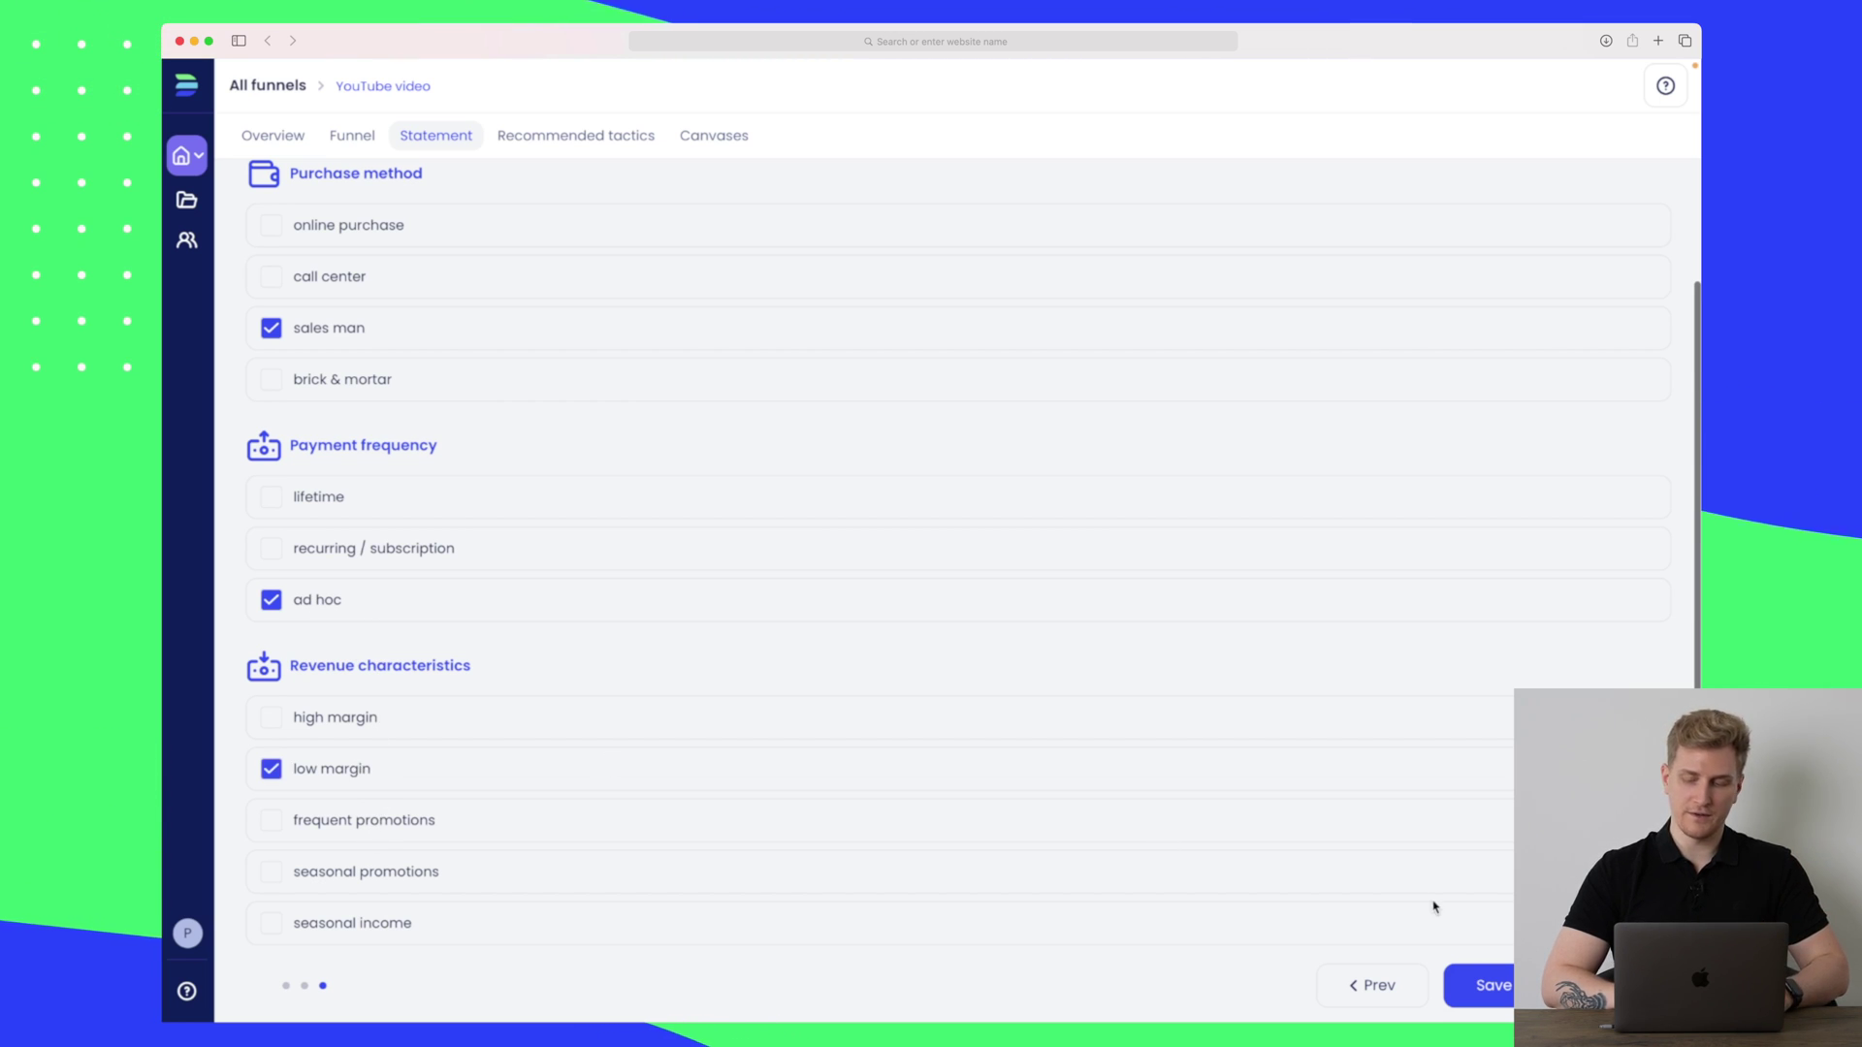
click(1508, 980)
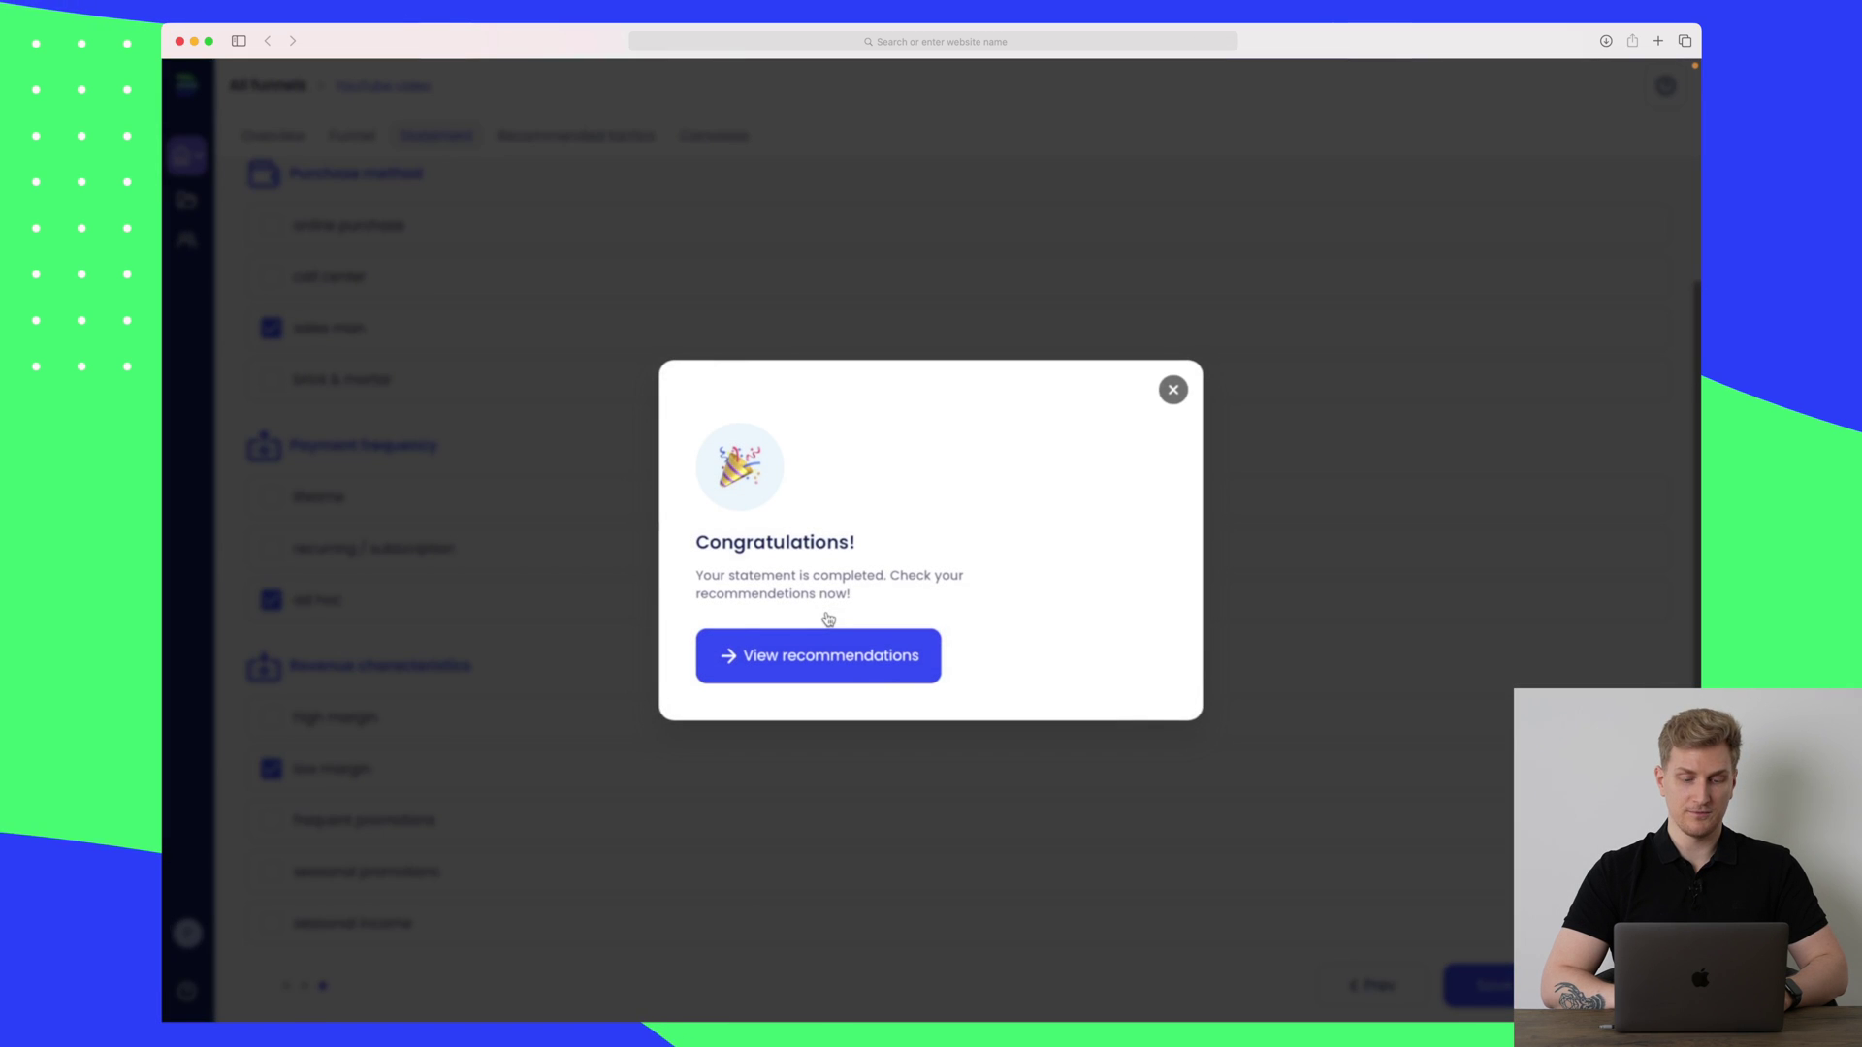
click(848, 656)
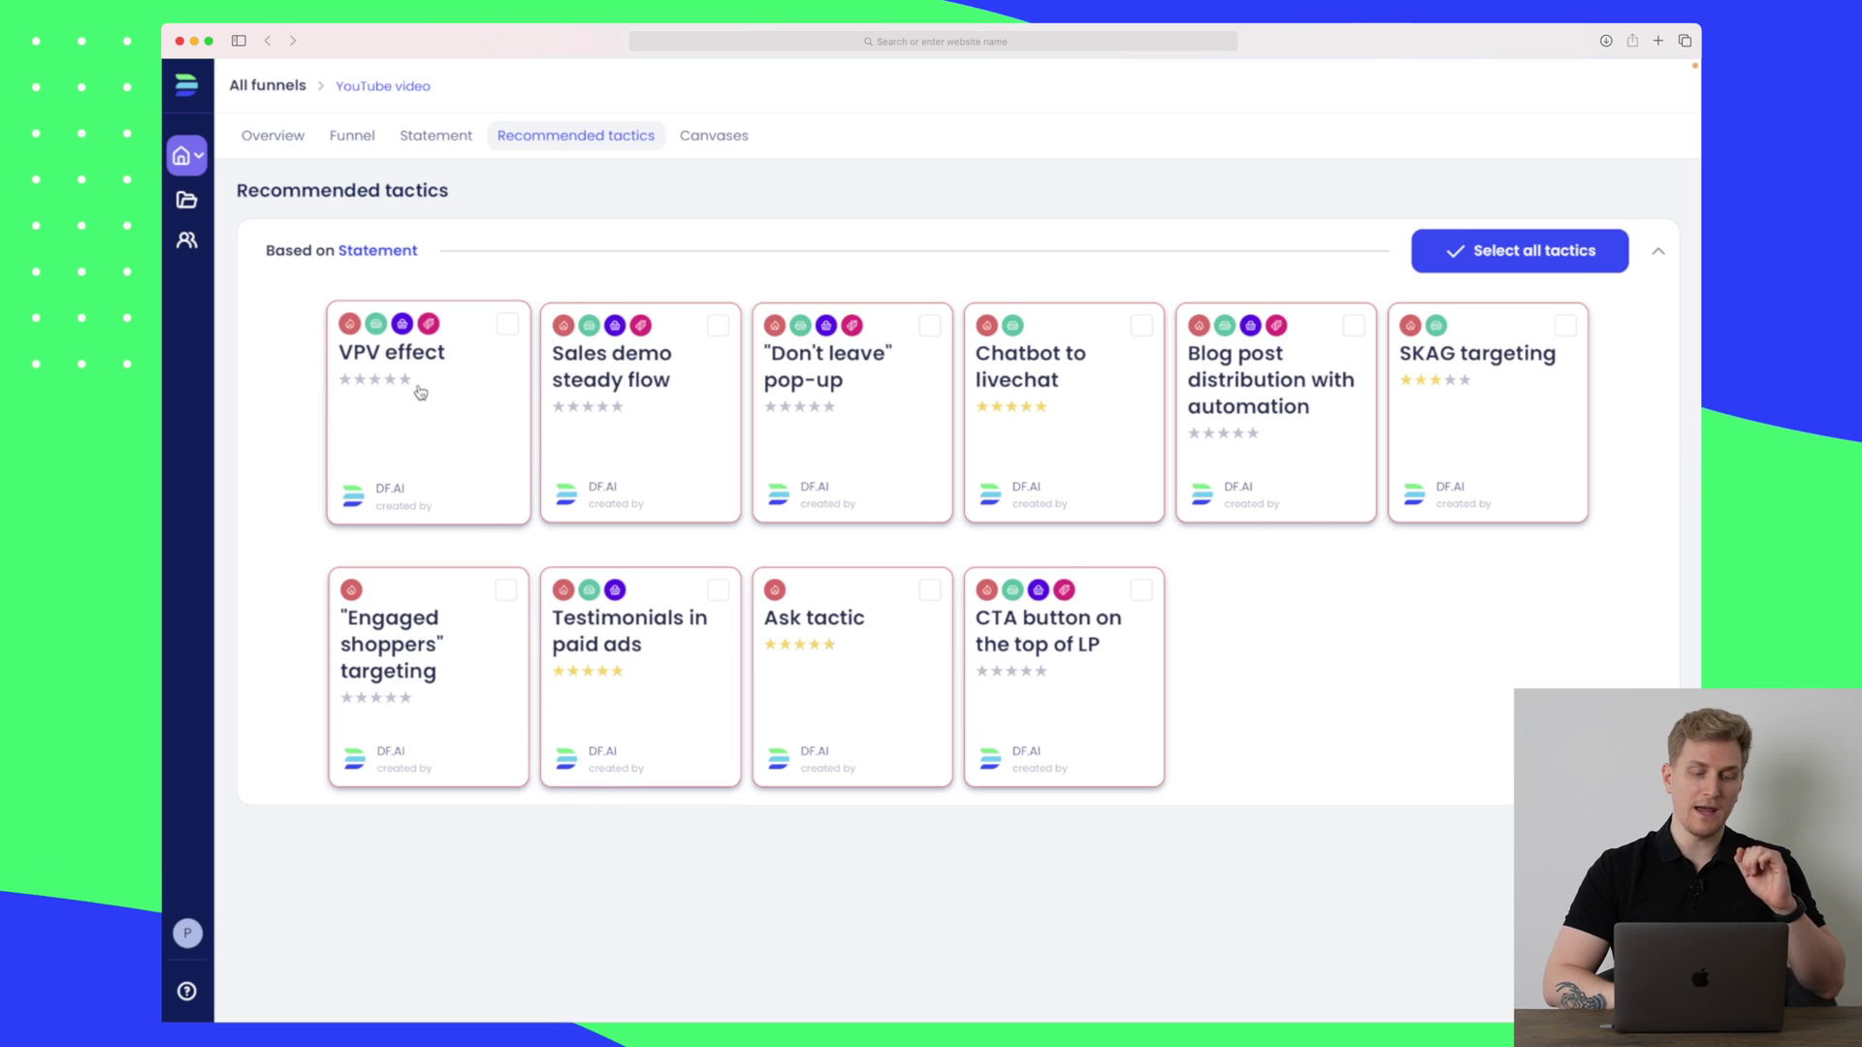
click(397, 365)
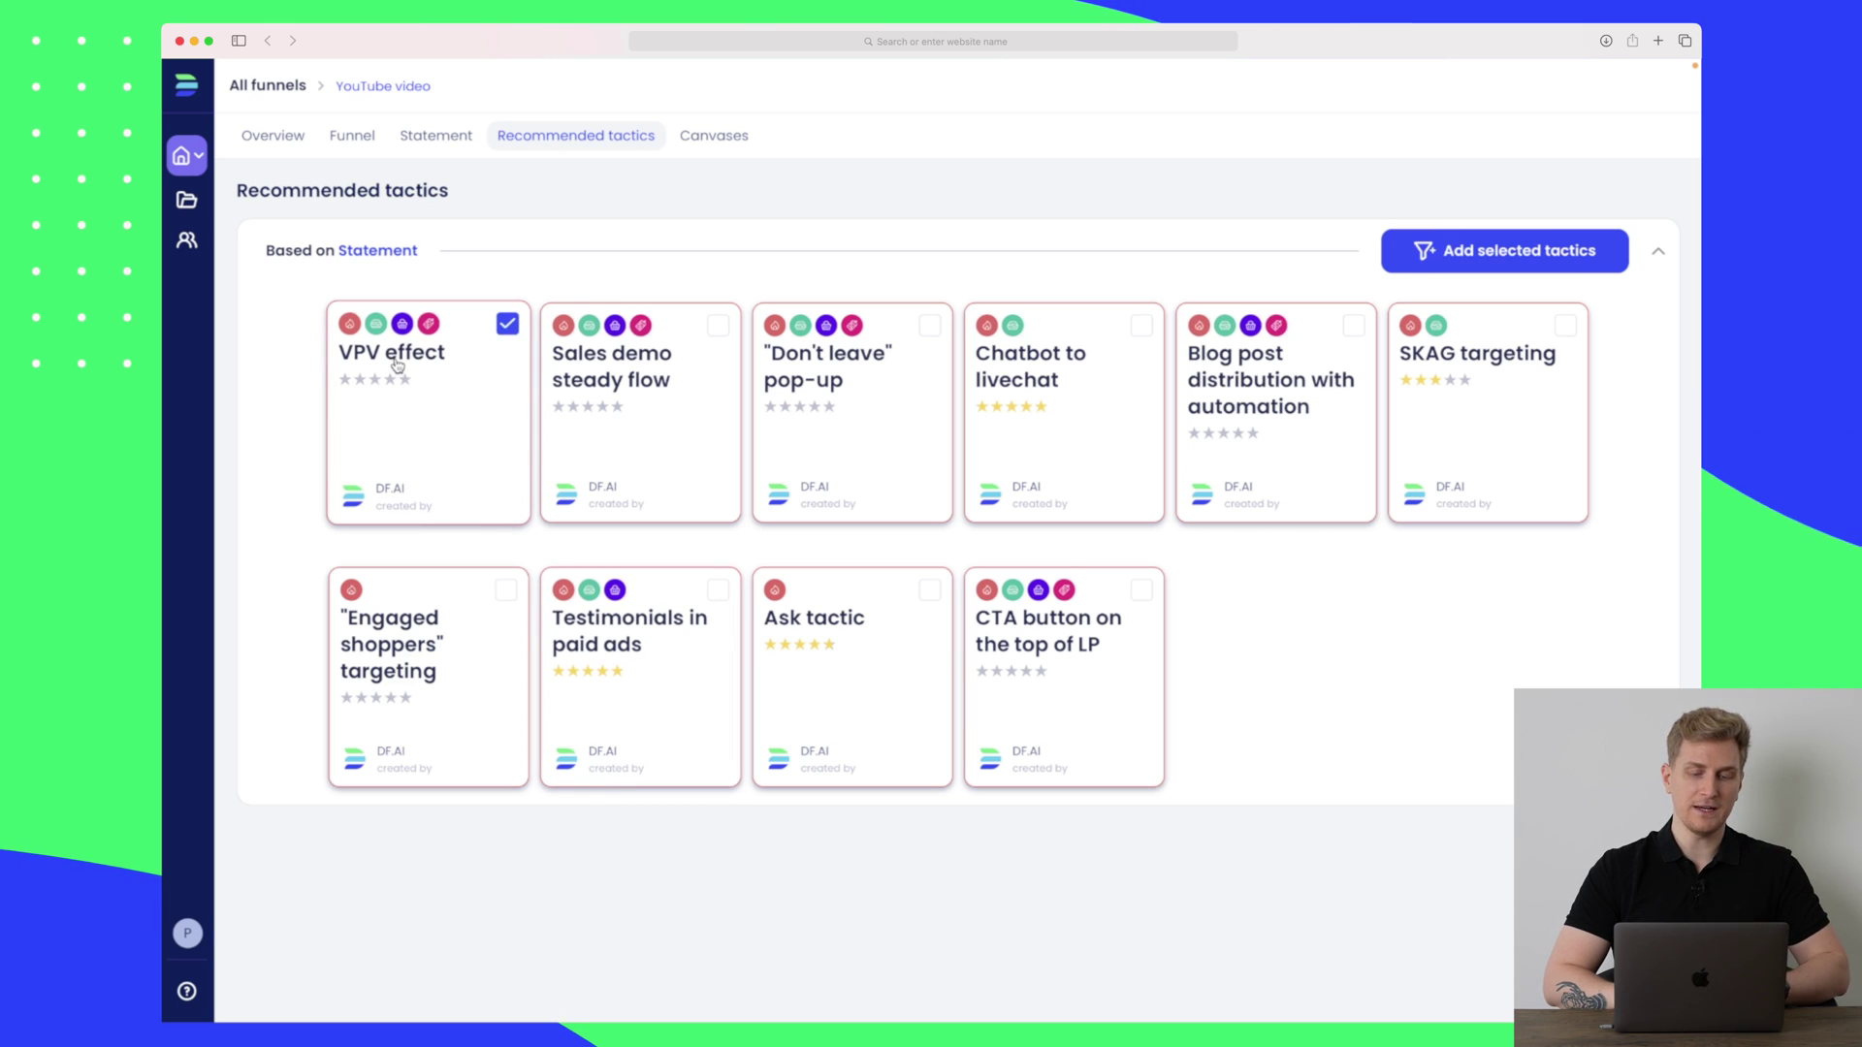
click(439, 384)
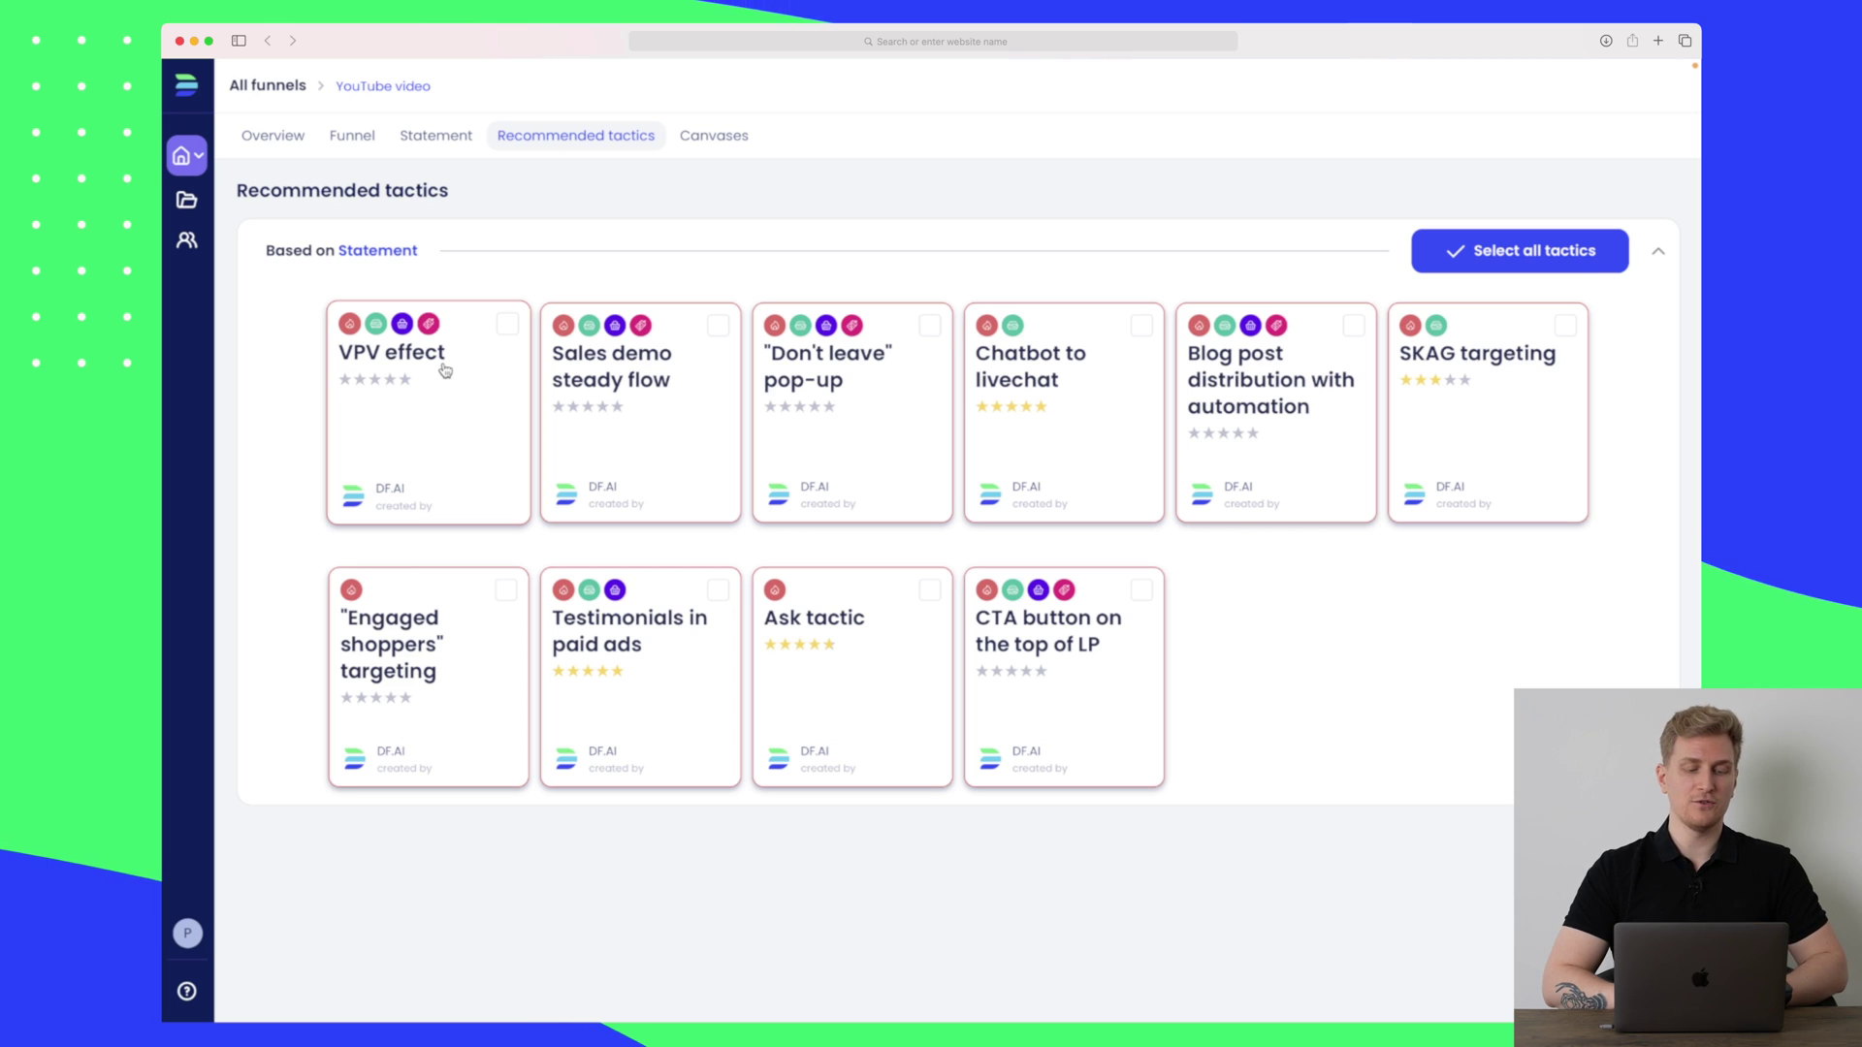
click(446, 369)
click(407, 380)
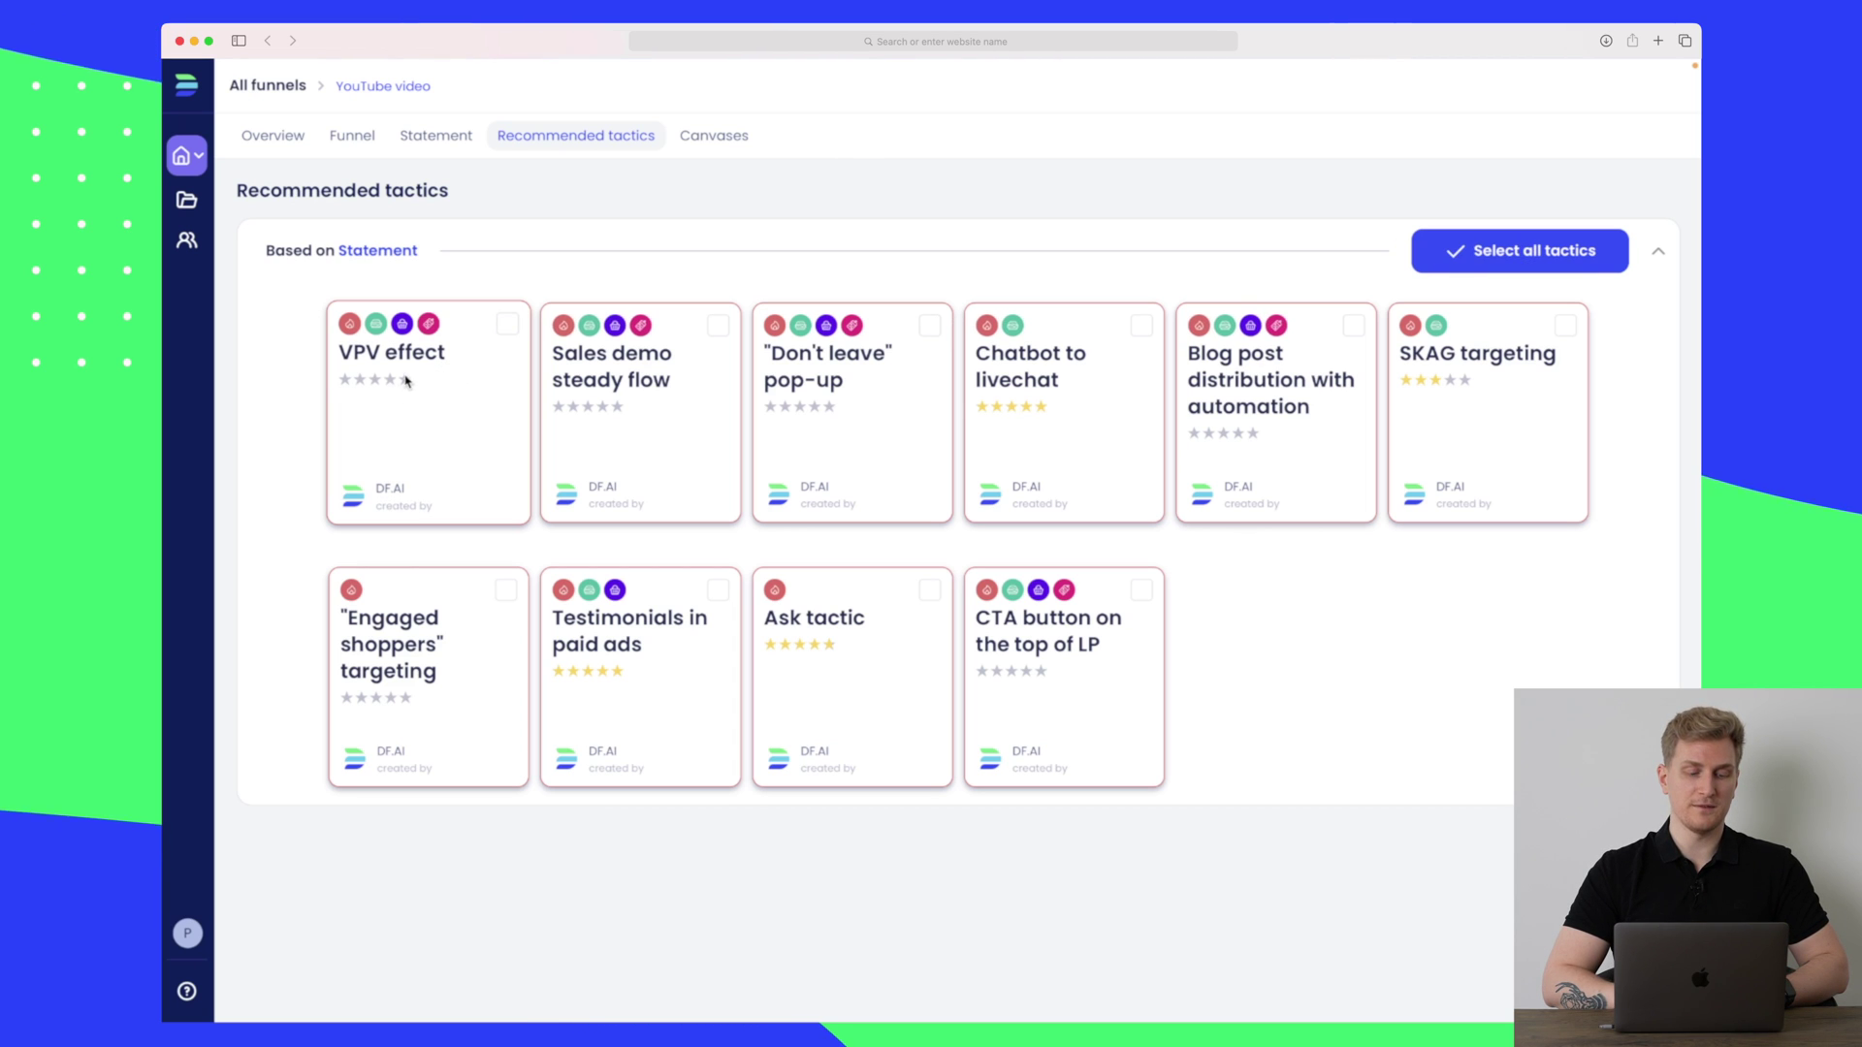
click(461, 366)
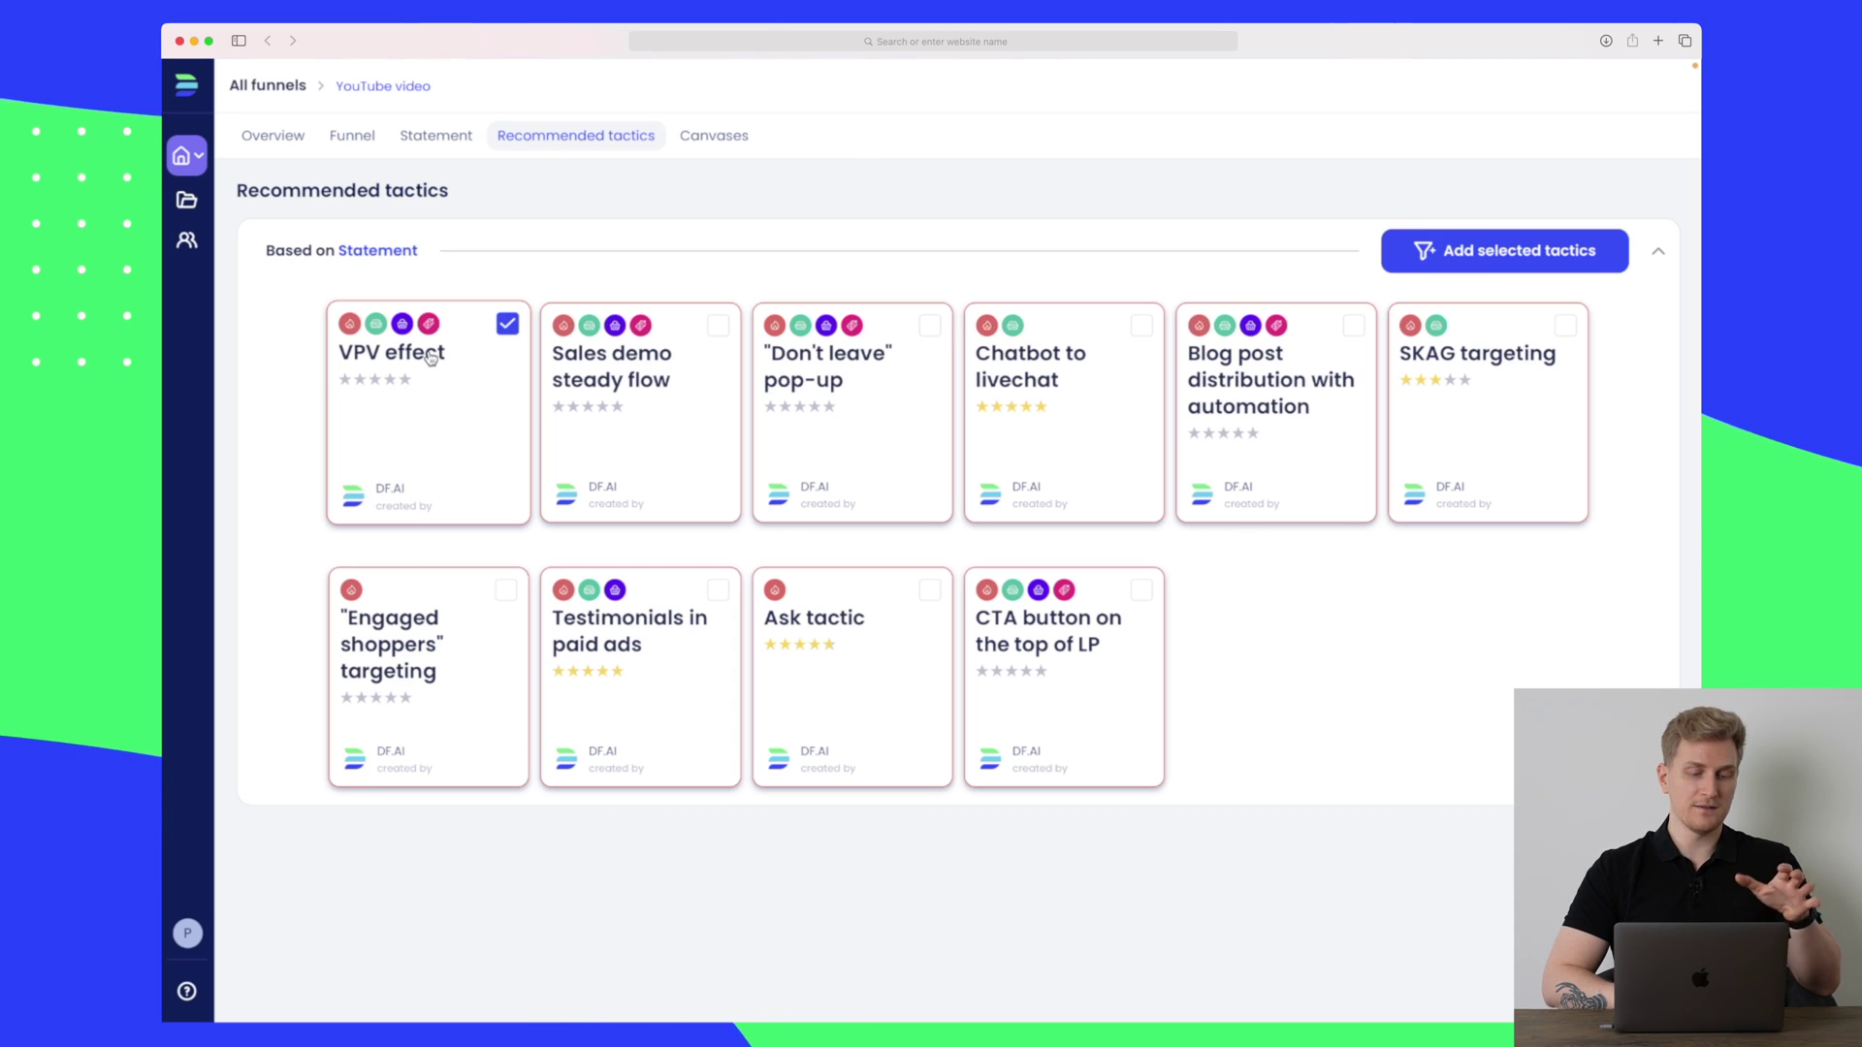
click(430, 357)
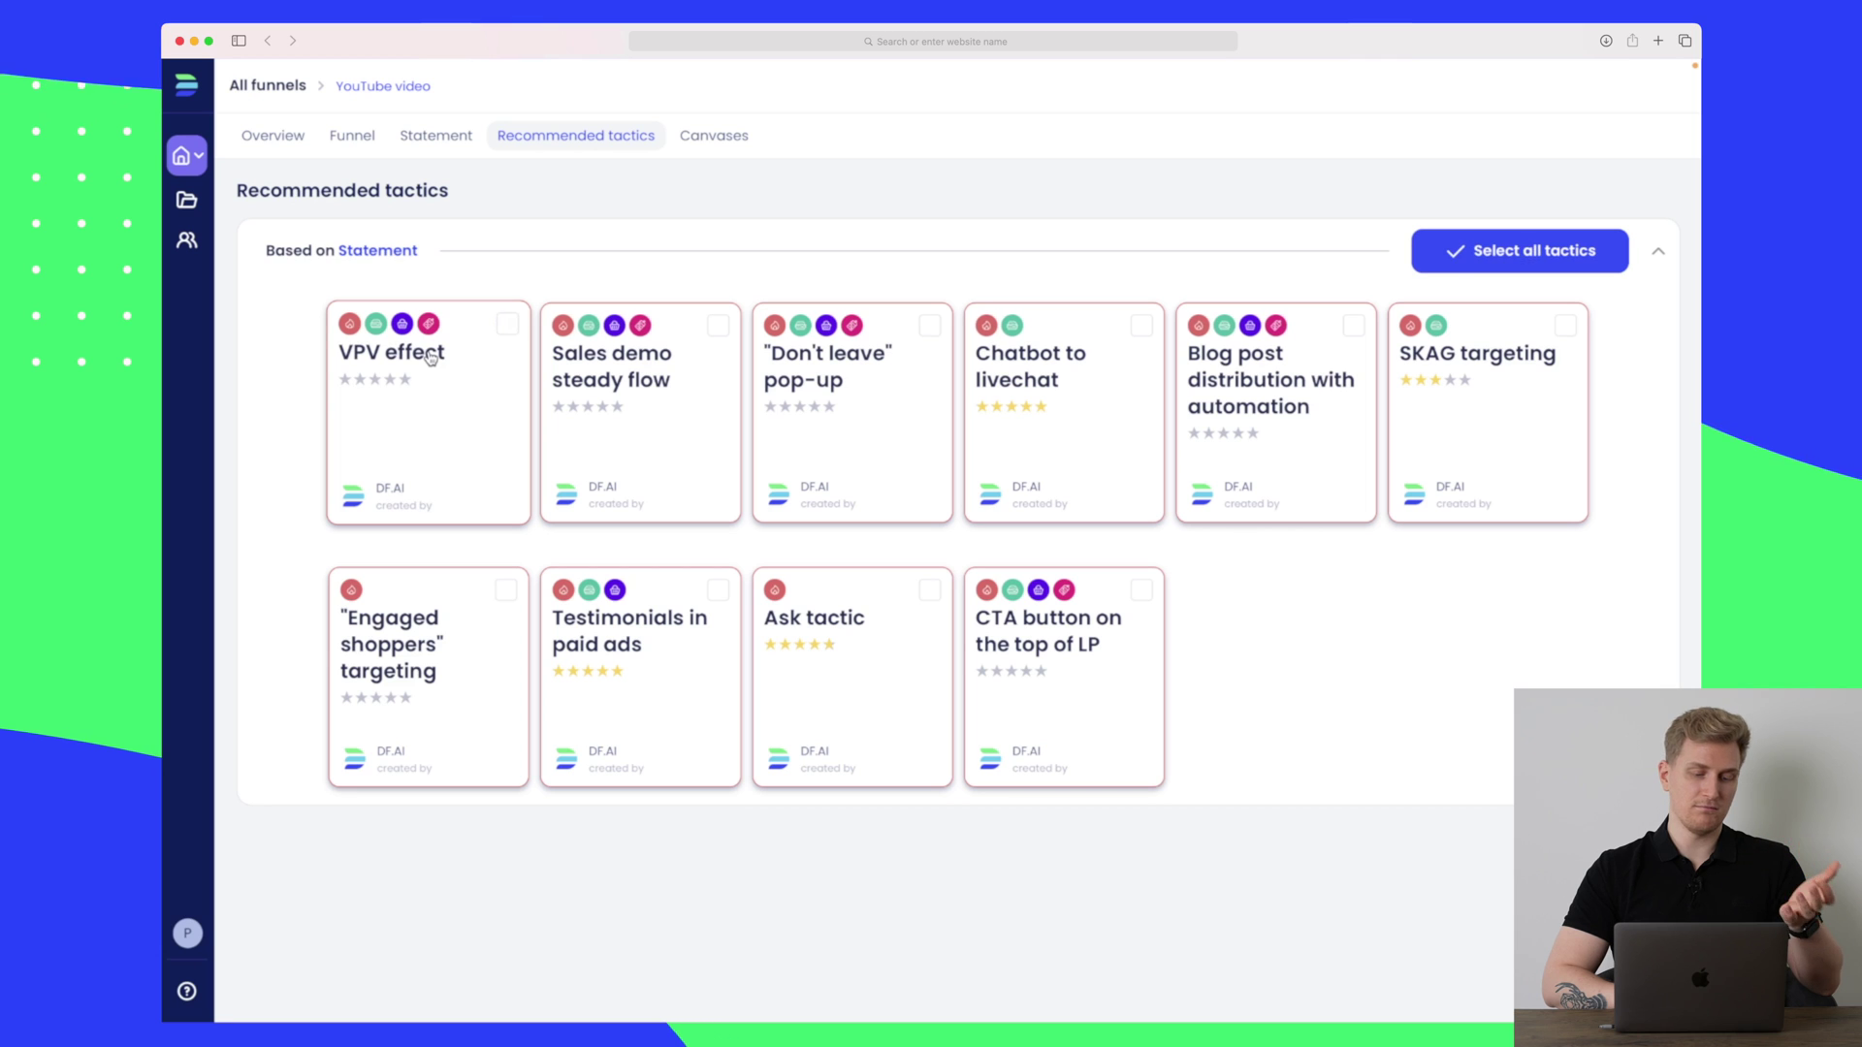
Add VPV effect, Sales demo steady flow, "Don't leave" pop-up, Chatbot to livechat, SKAG targeting, Testimonials in paid ads and Ask tactic to the funnel.
click(415, 424)
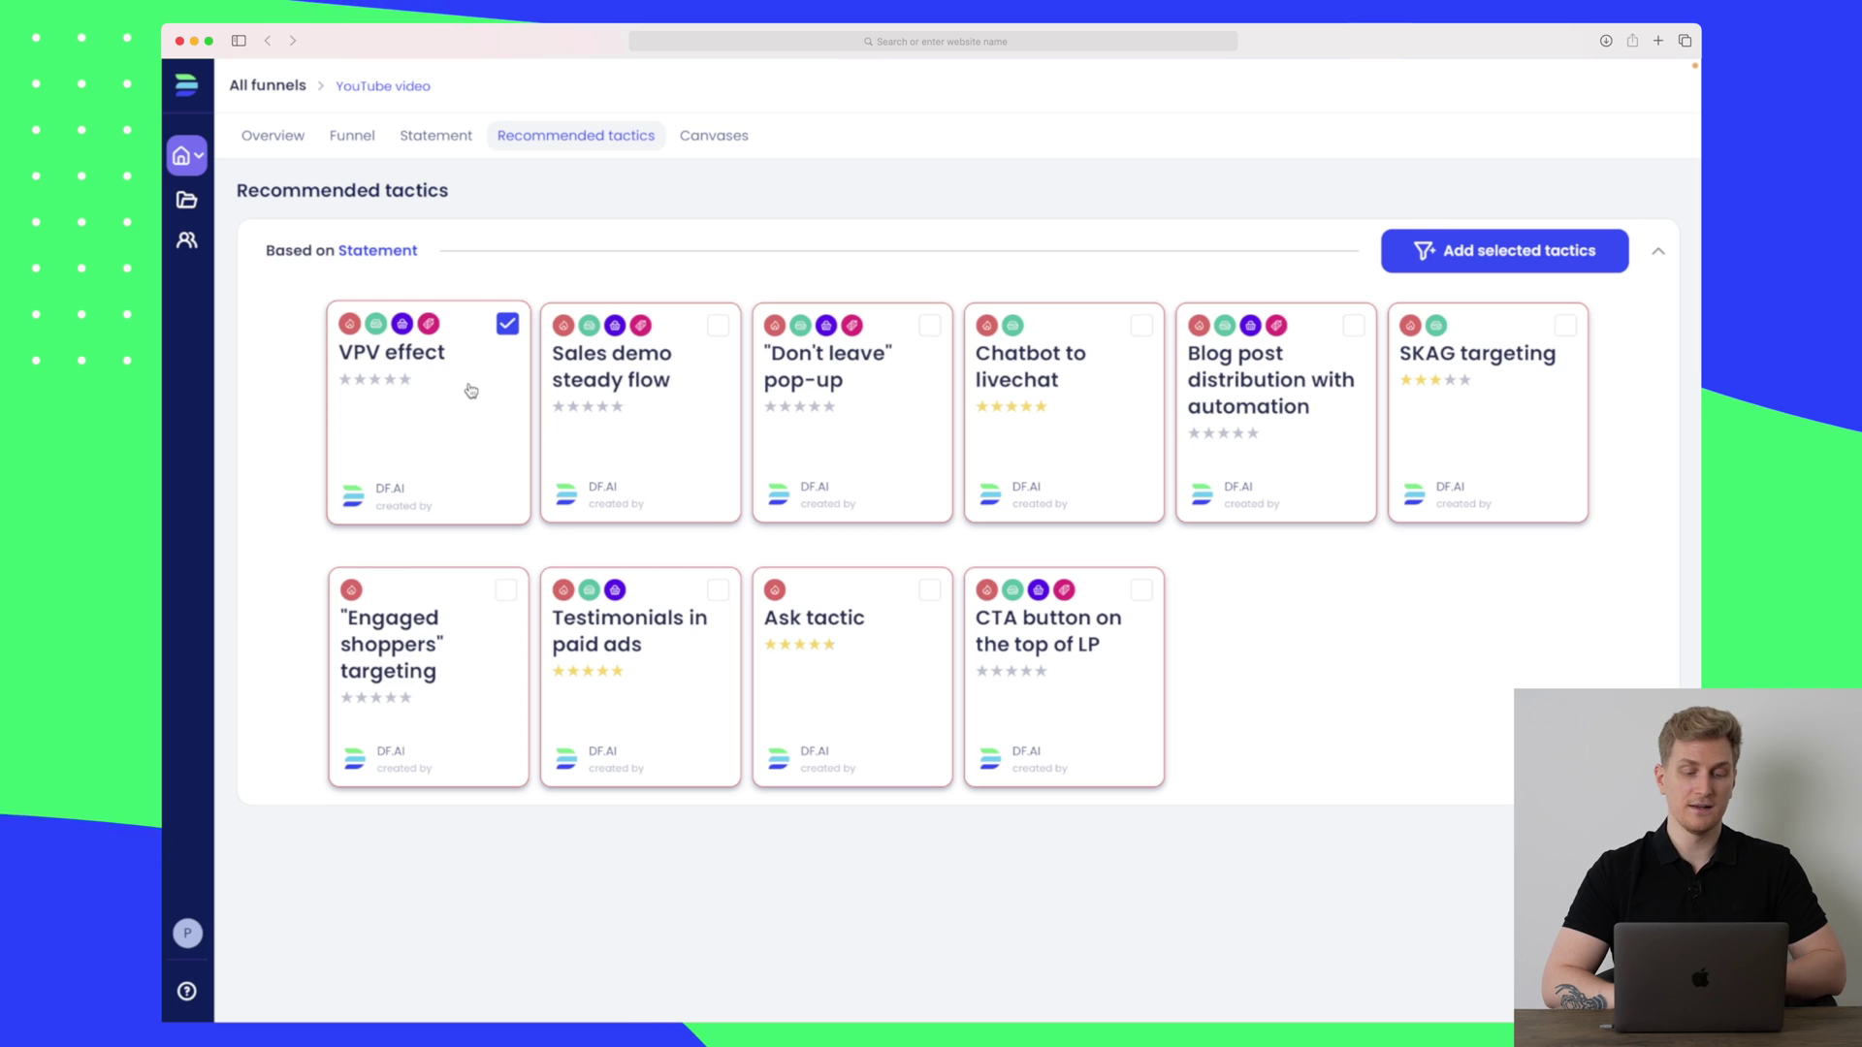
click(670, 418)
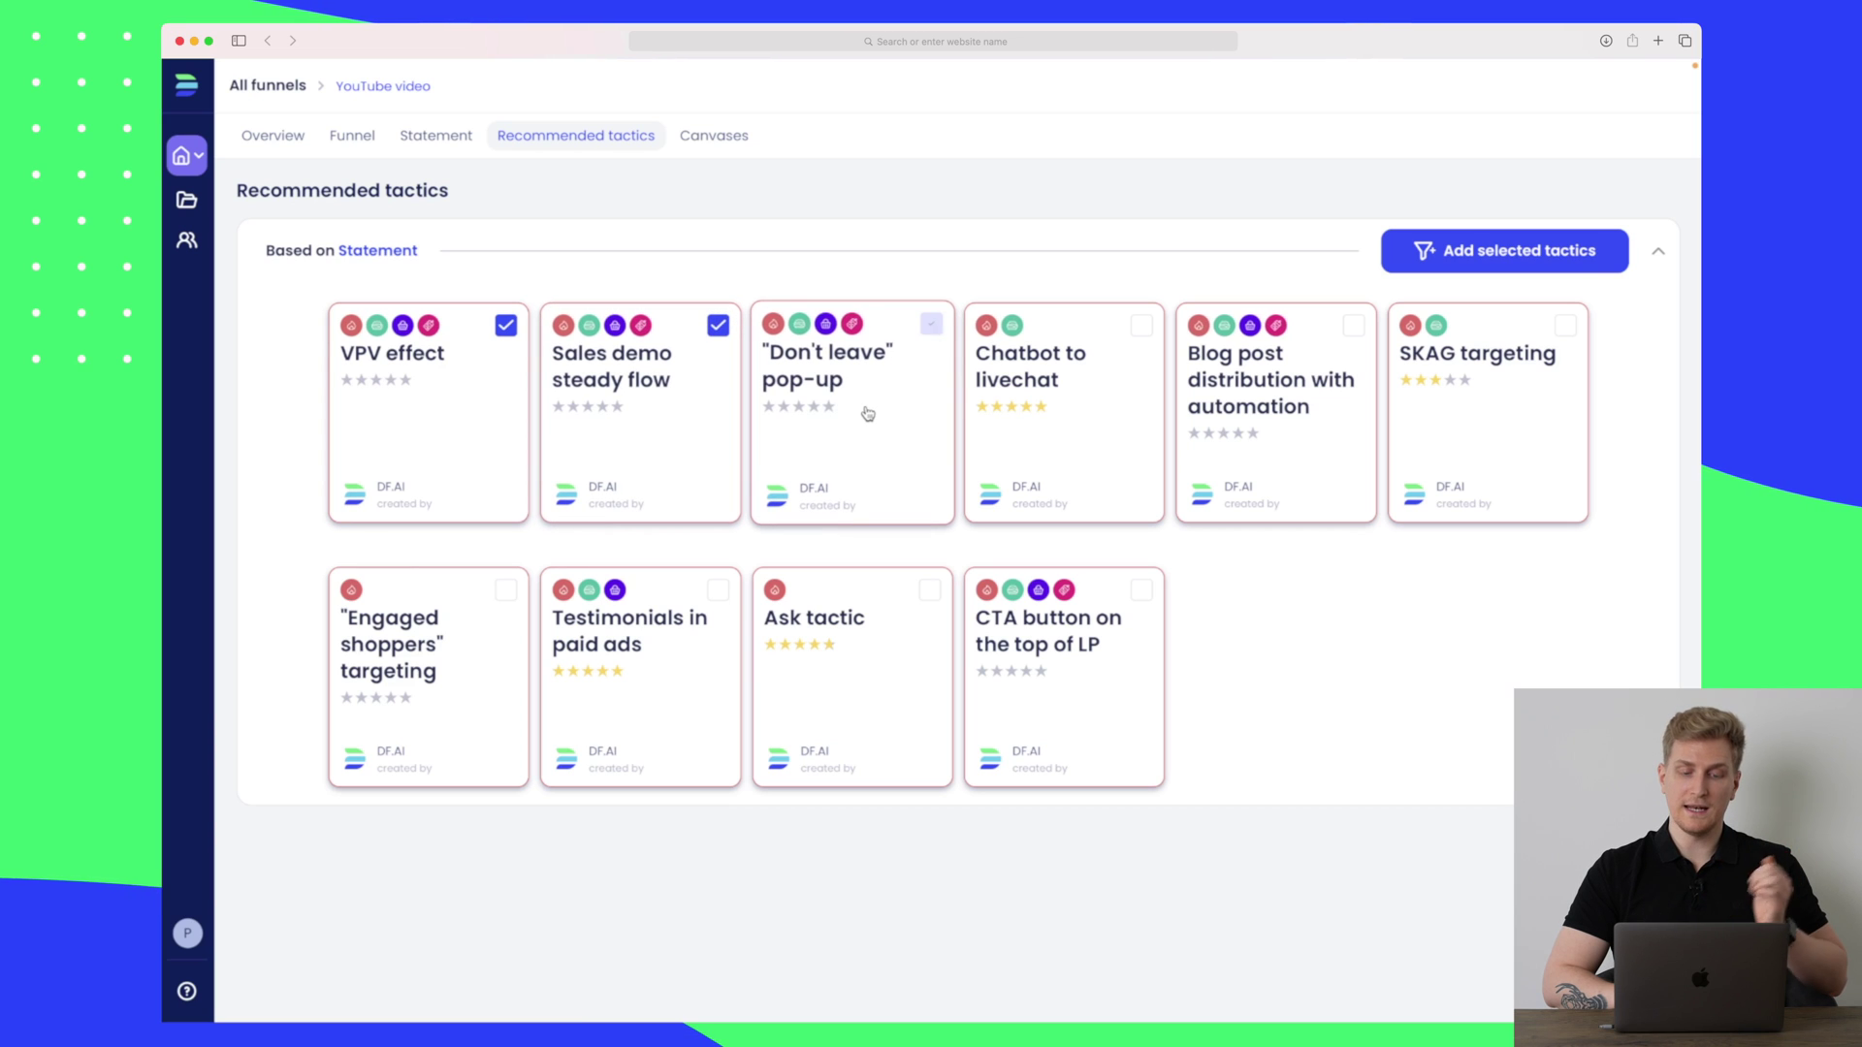
click(1067, 415)
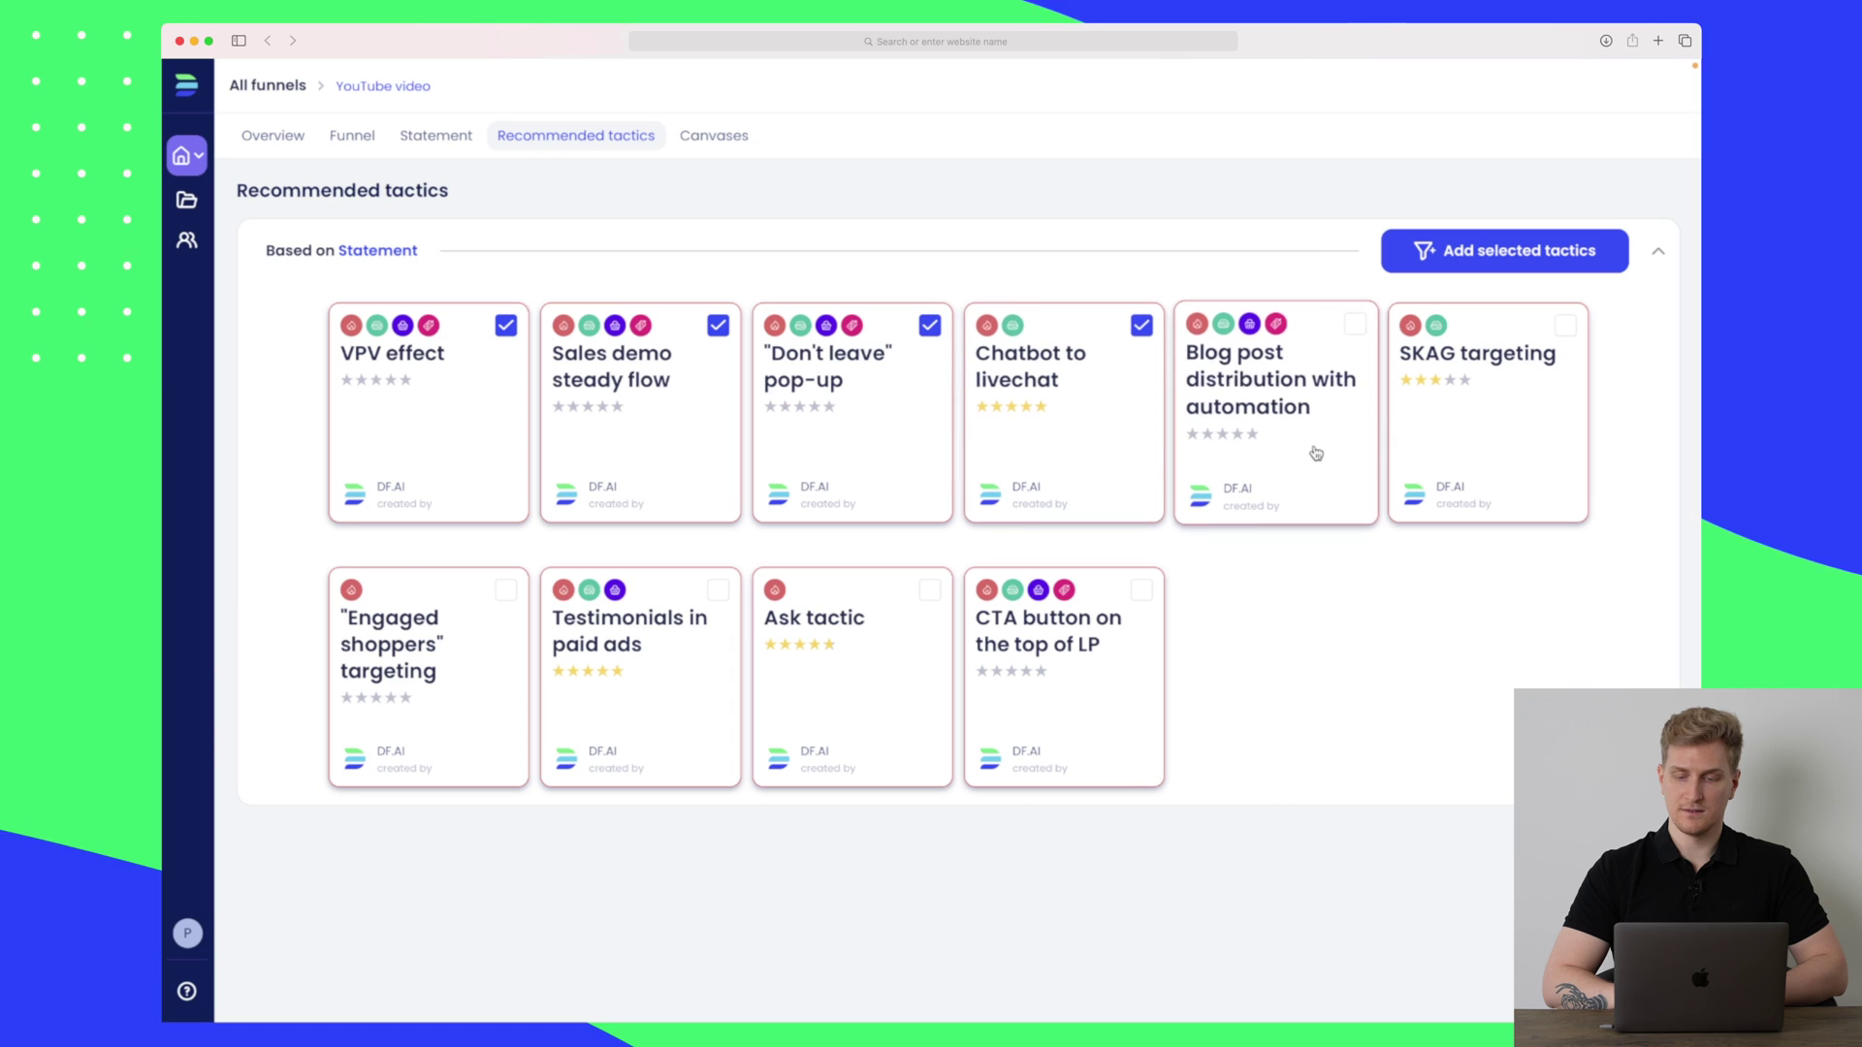
click(1506, 398)
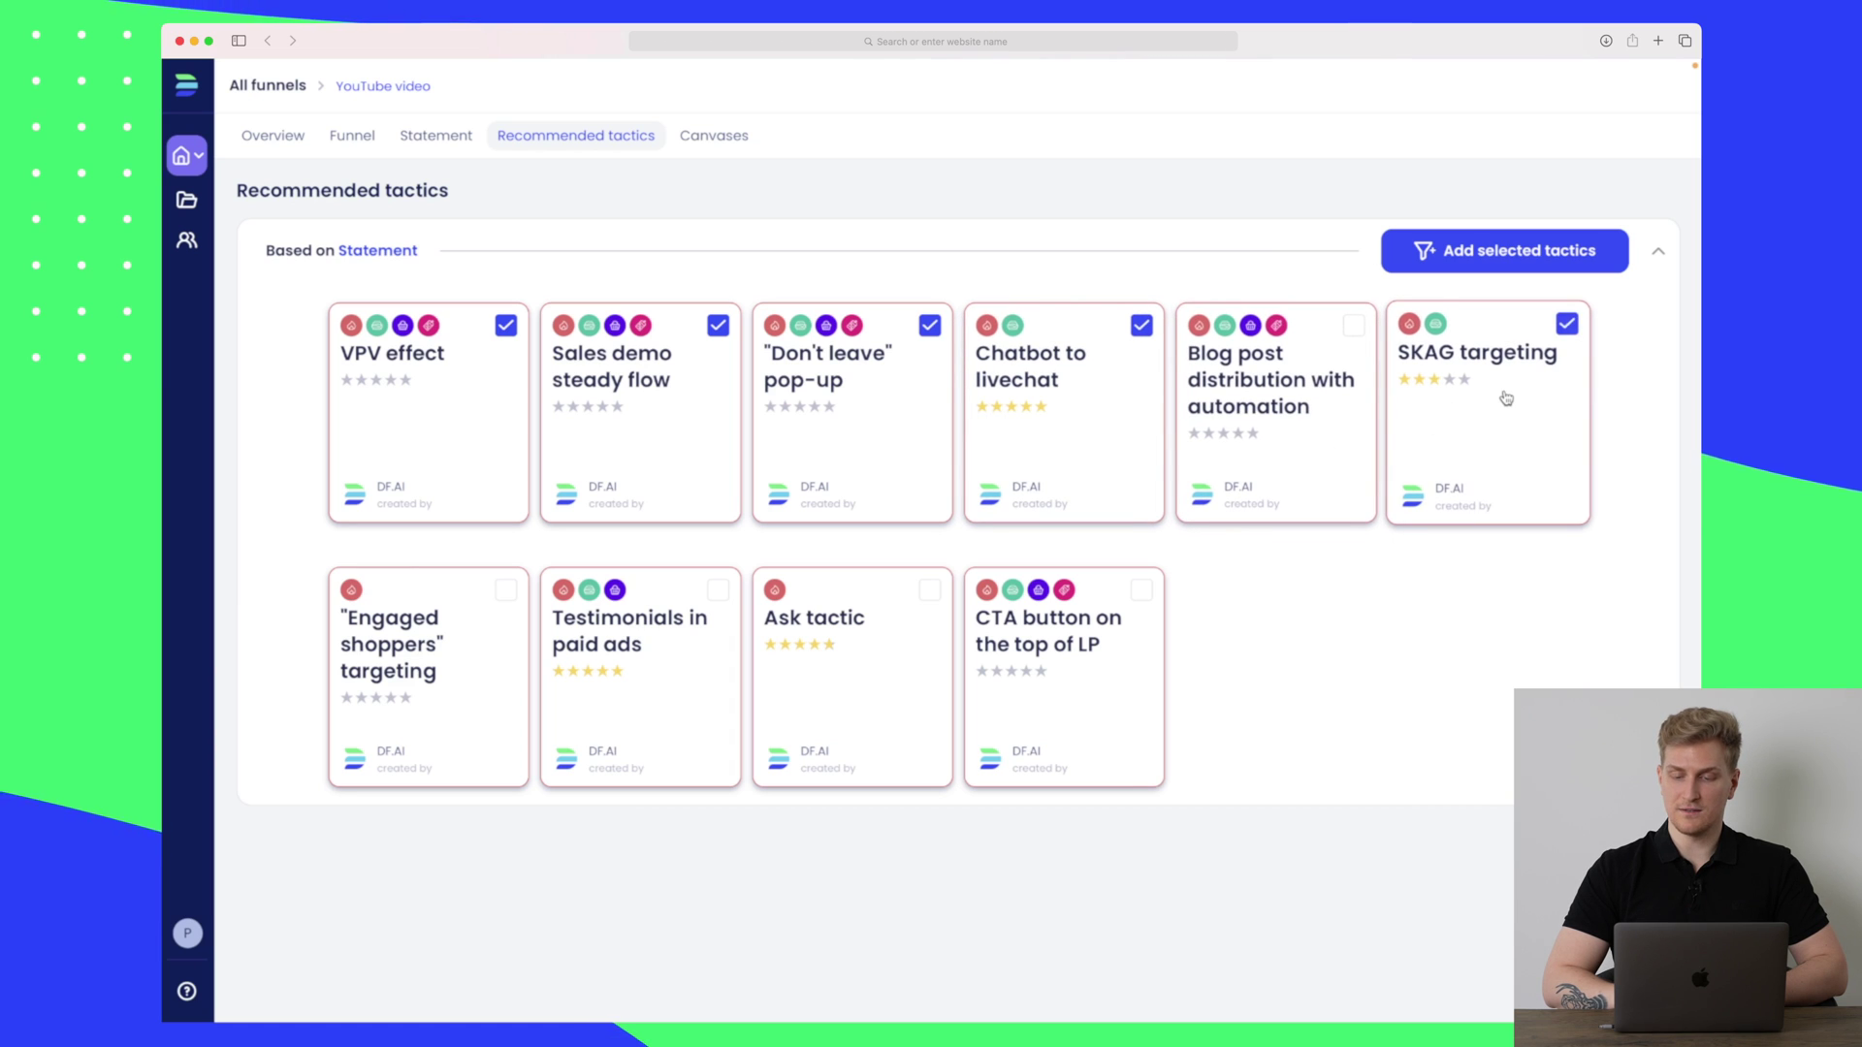
click(649, 648)
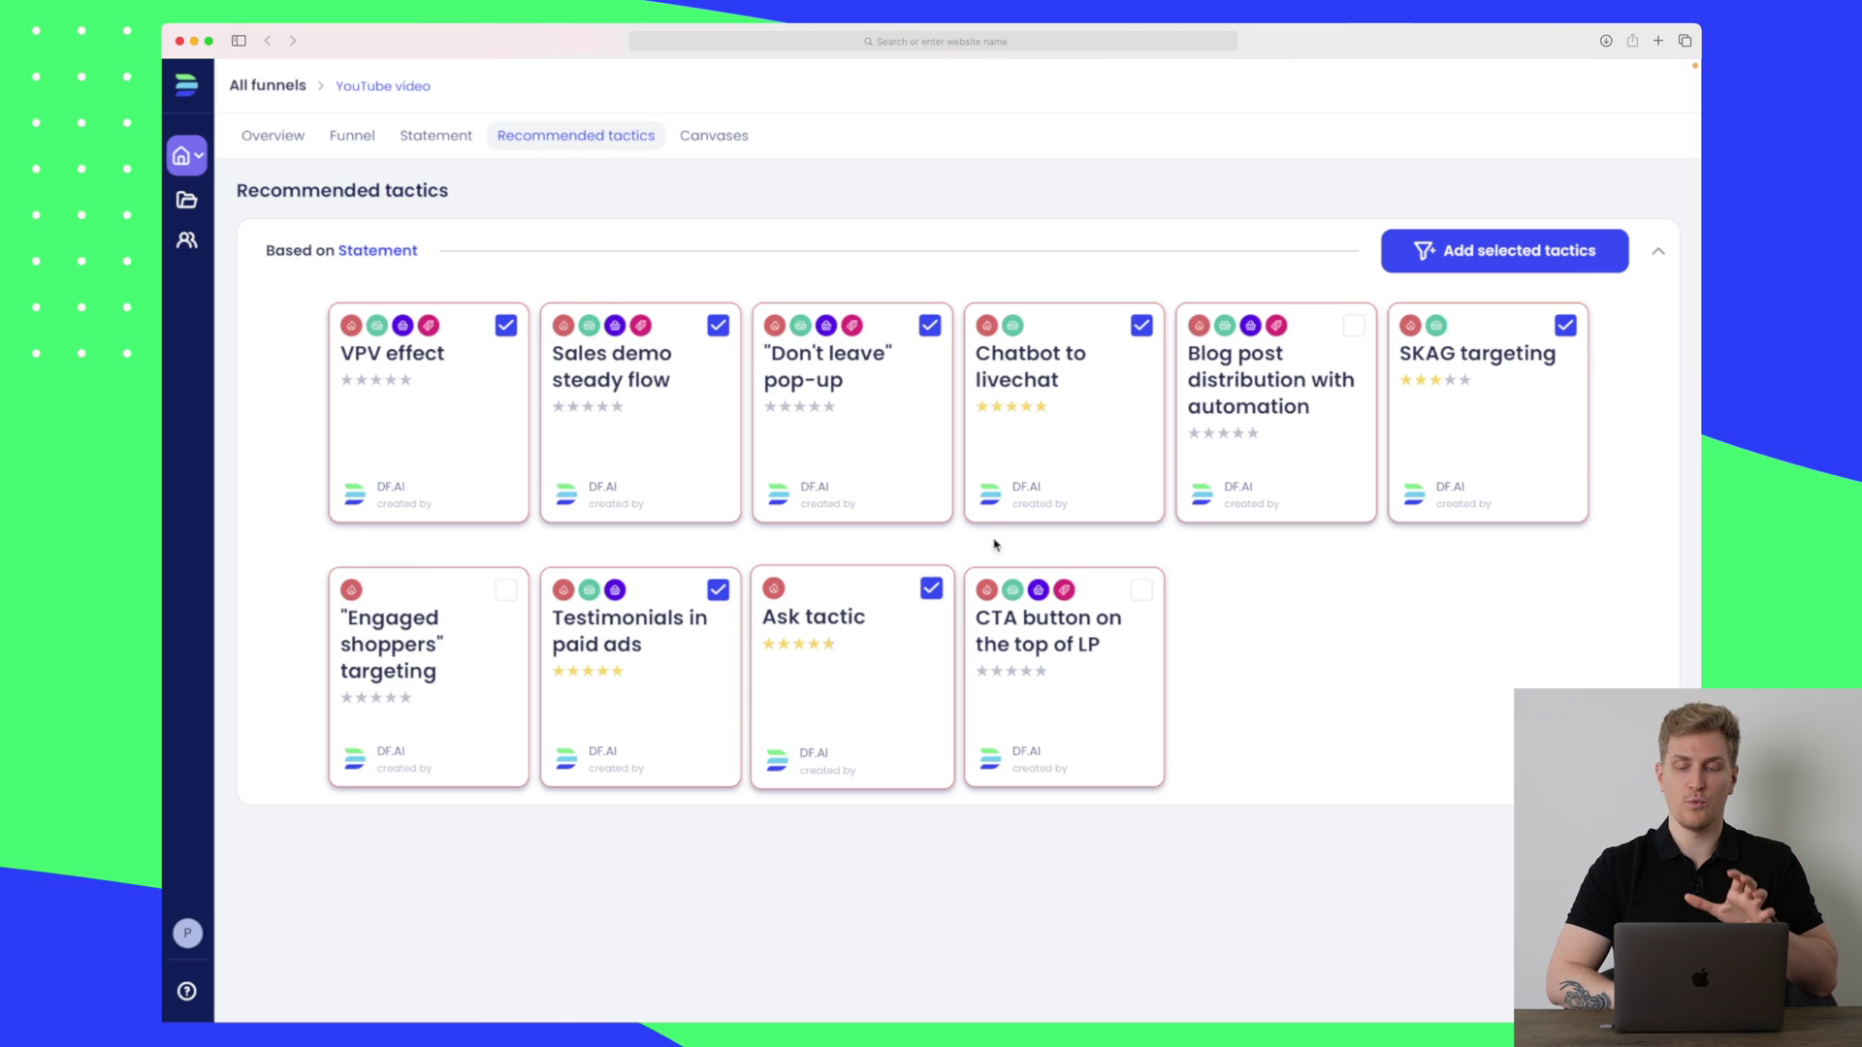
click(1508, 254)
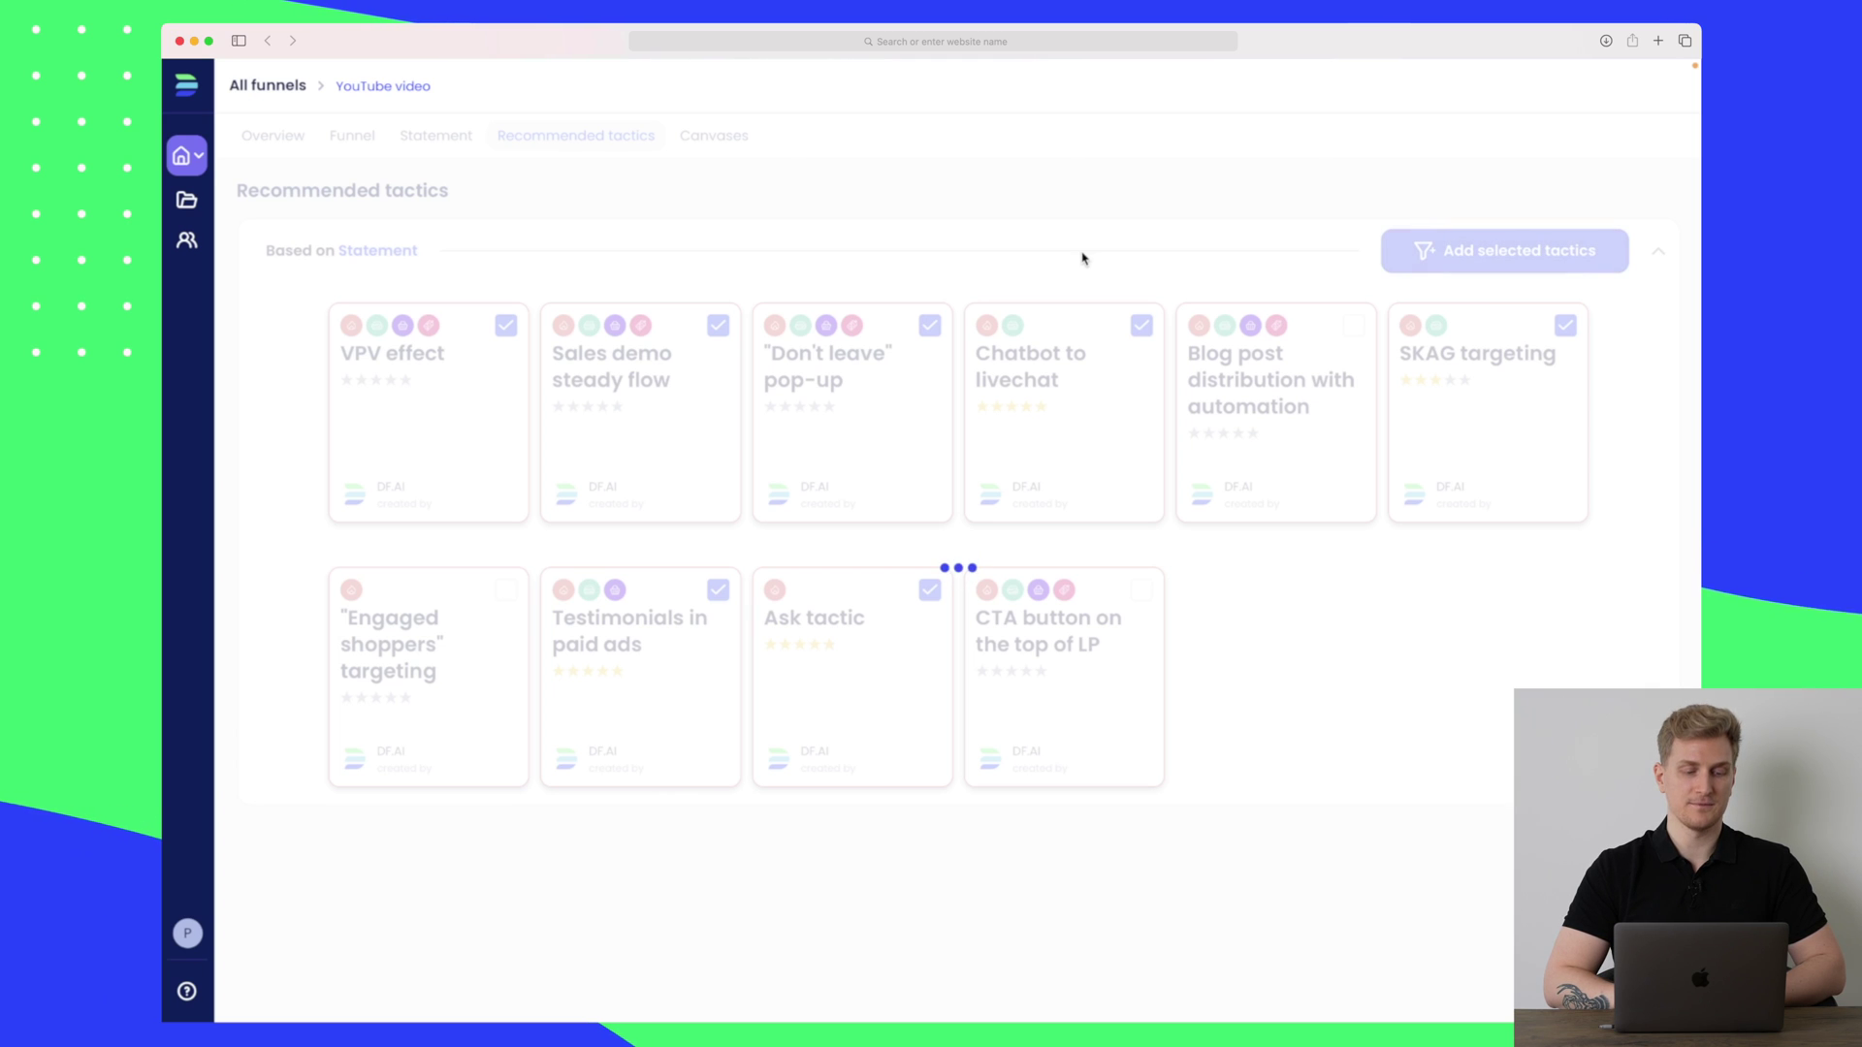
Look through the tactics added to the Icebreaker stage and expand the activities of VPV effect.
scroll(979, 452, down, 2)
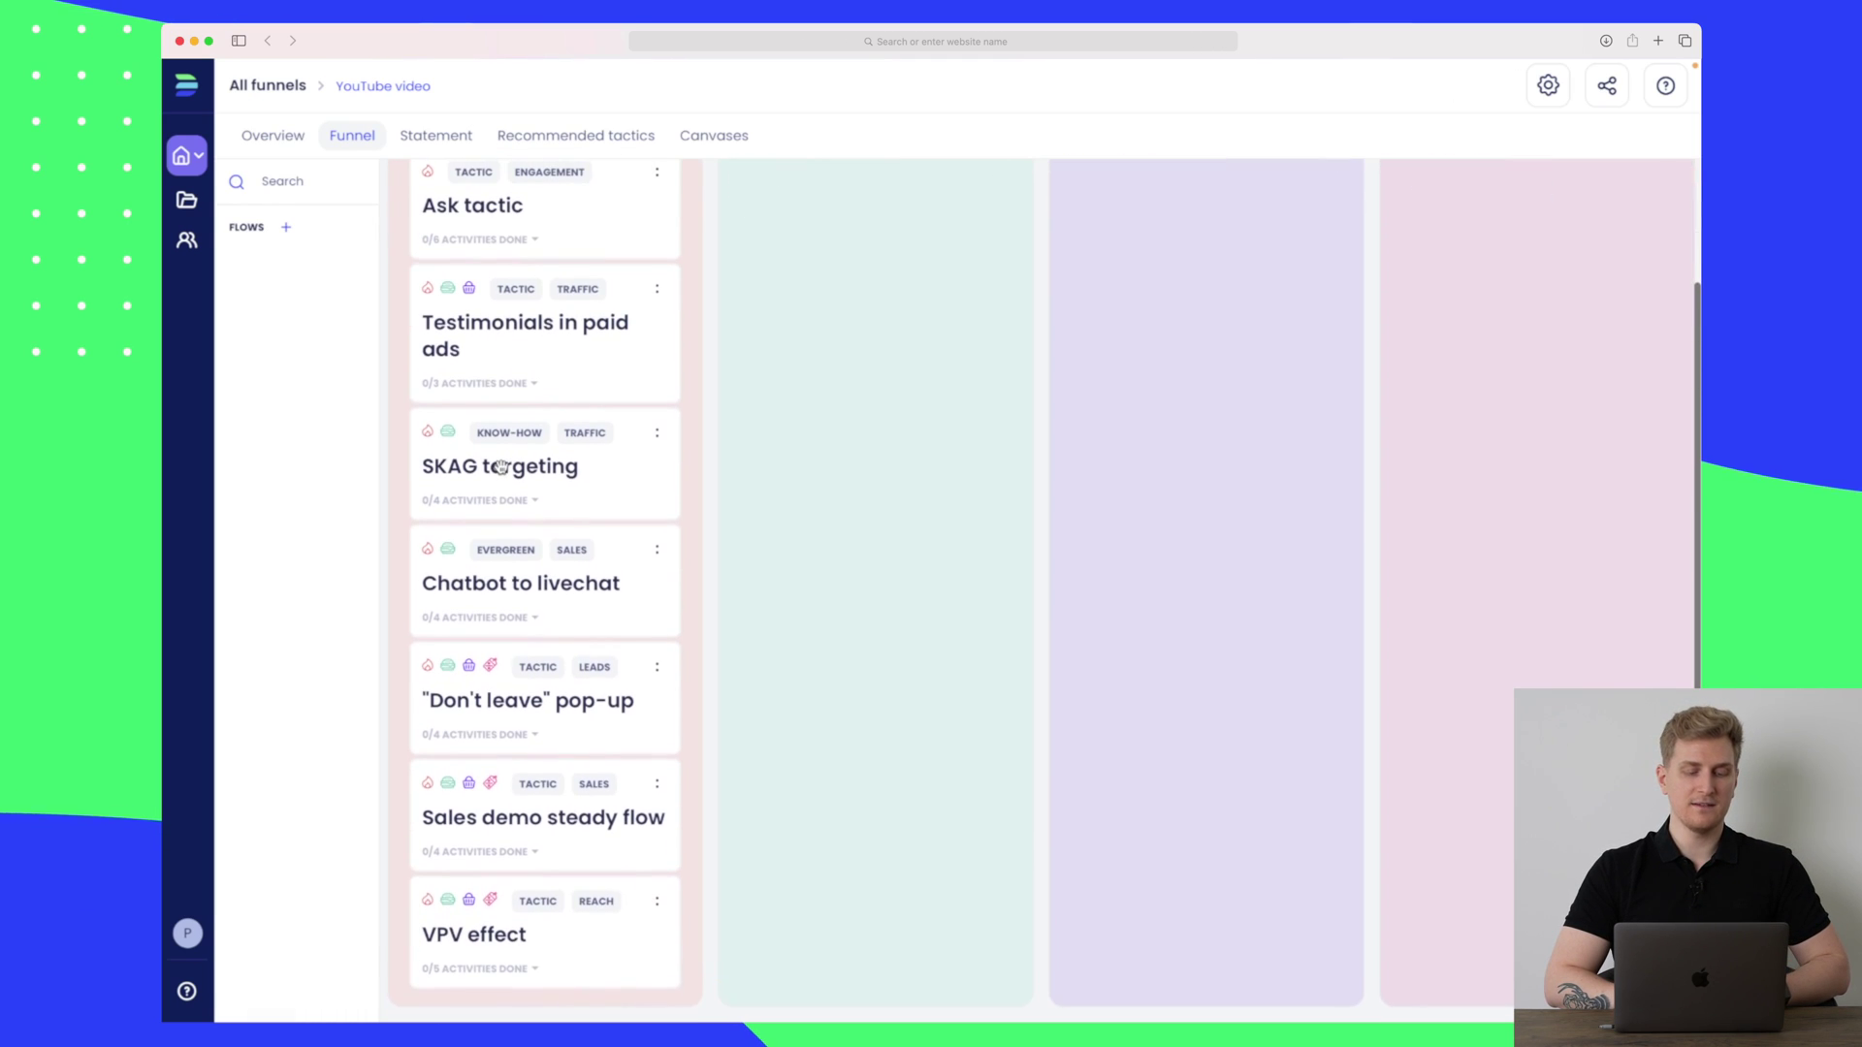
scroll(516, 390, up, 2)
scroll(516, 390, down, 3)
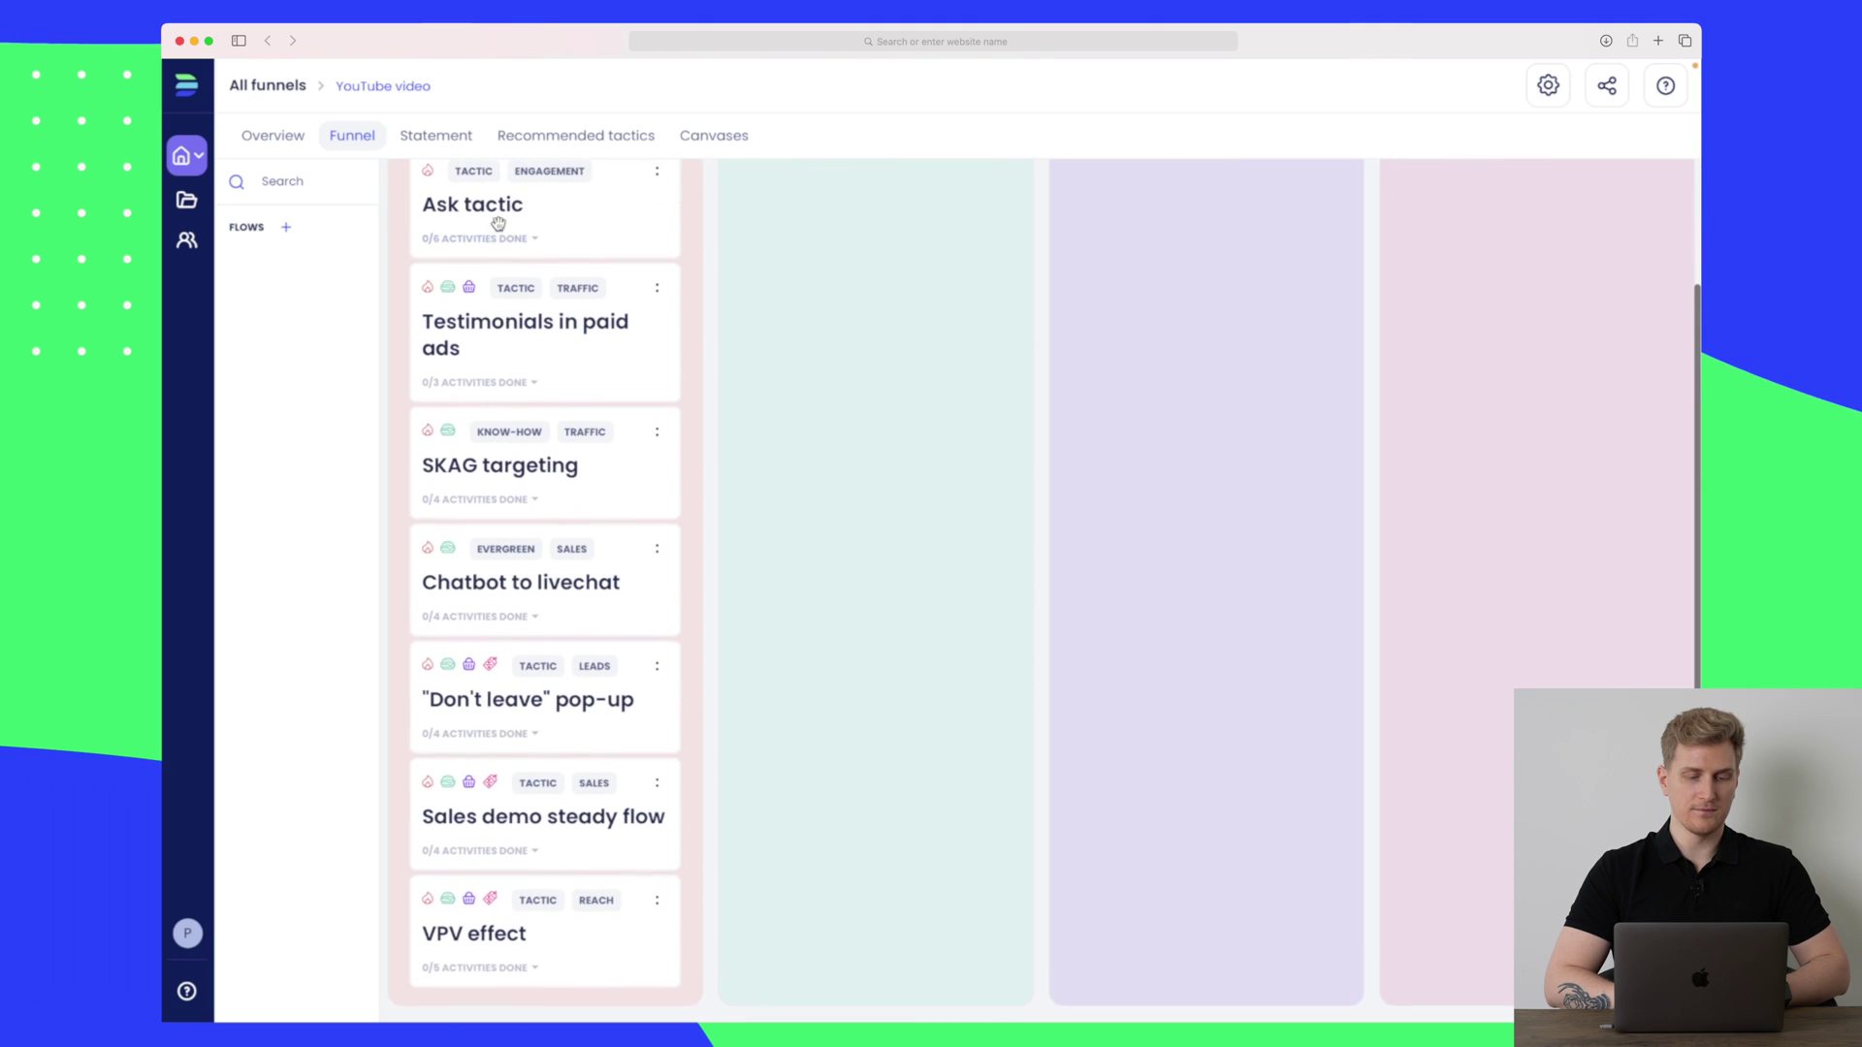
click(525, 970)
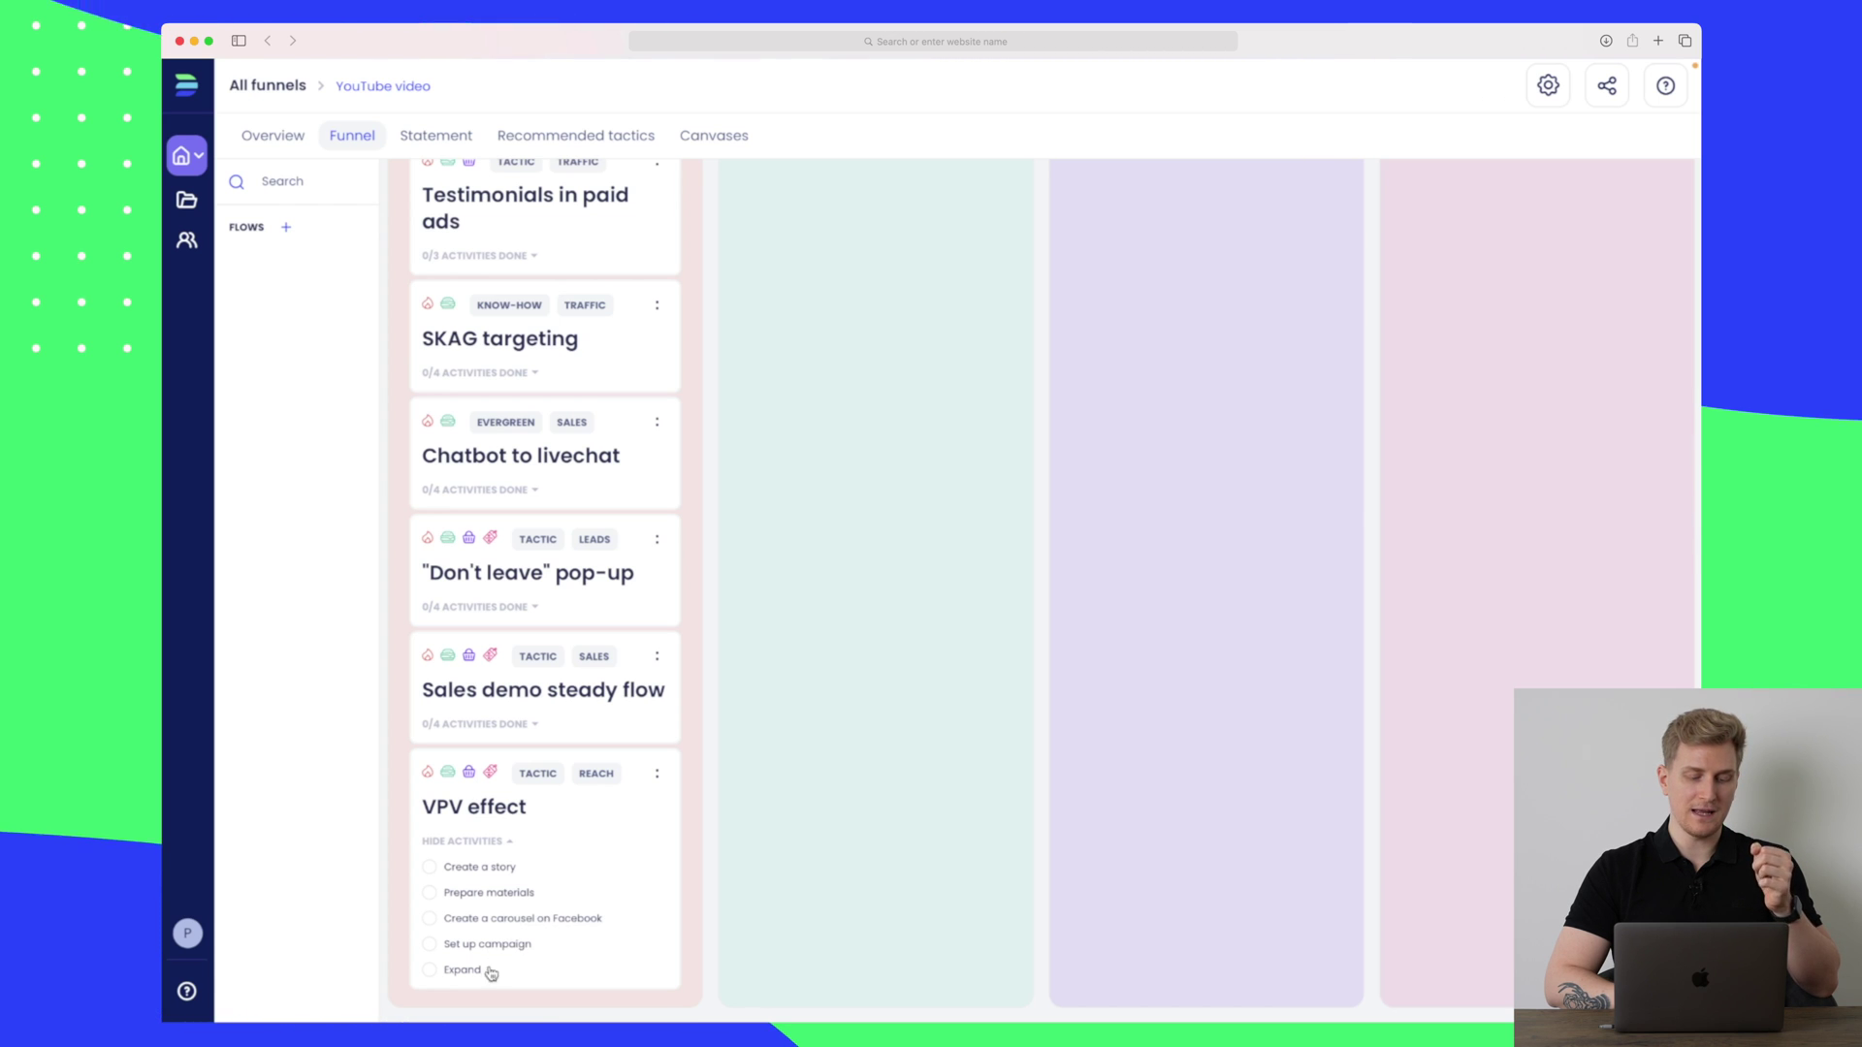
Move Ask tactic and Chatbot to livechat to the Cheeseburger stage, and SKAG targeting to the Main product stage.
scroll(546, 842, up, 1)
scroll(546, 842, up, 5)
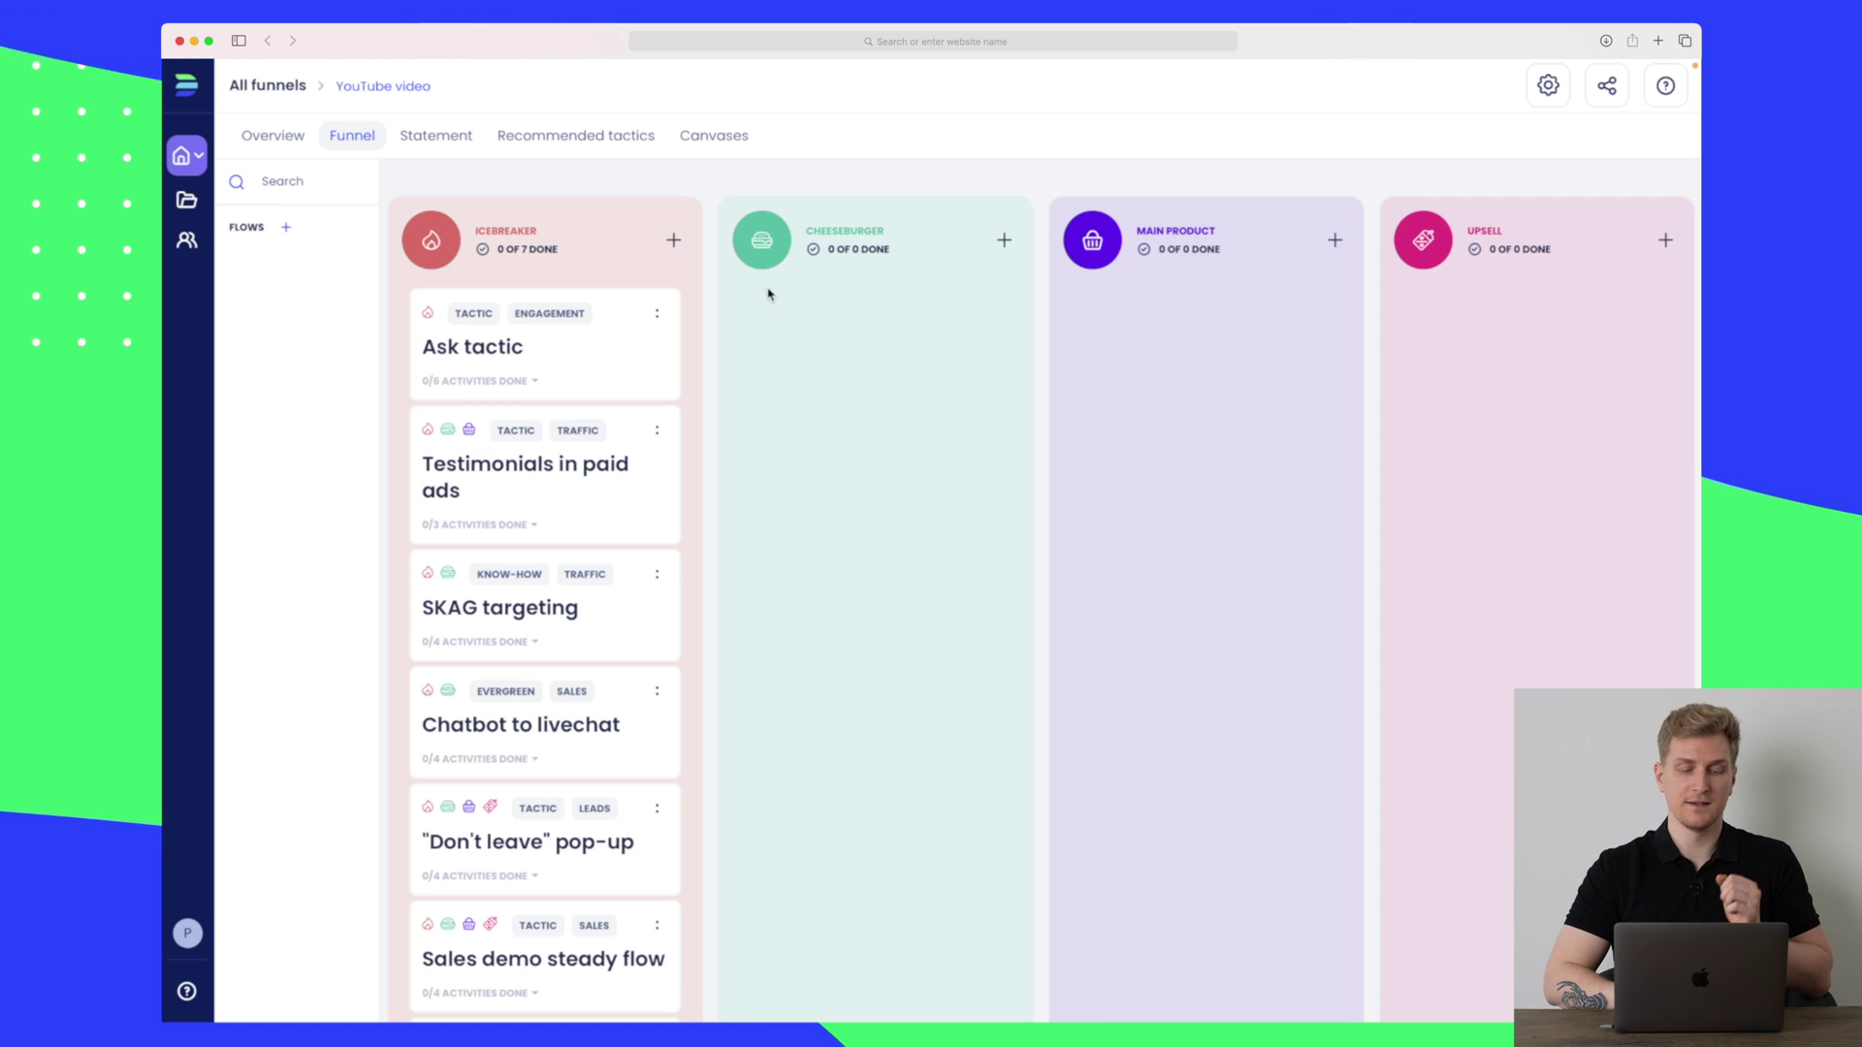
drag(581, 356, 863, 393)
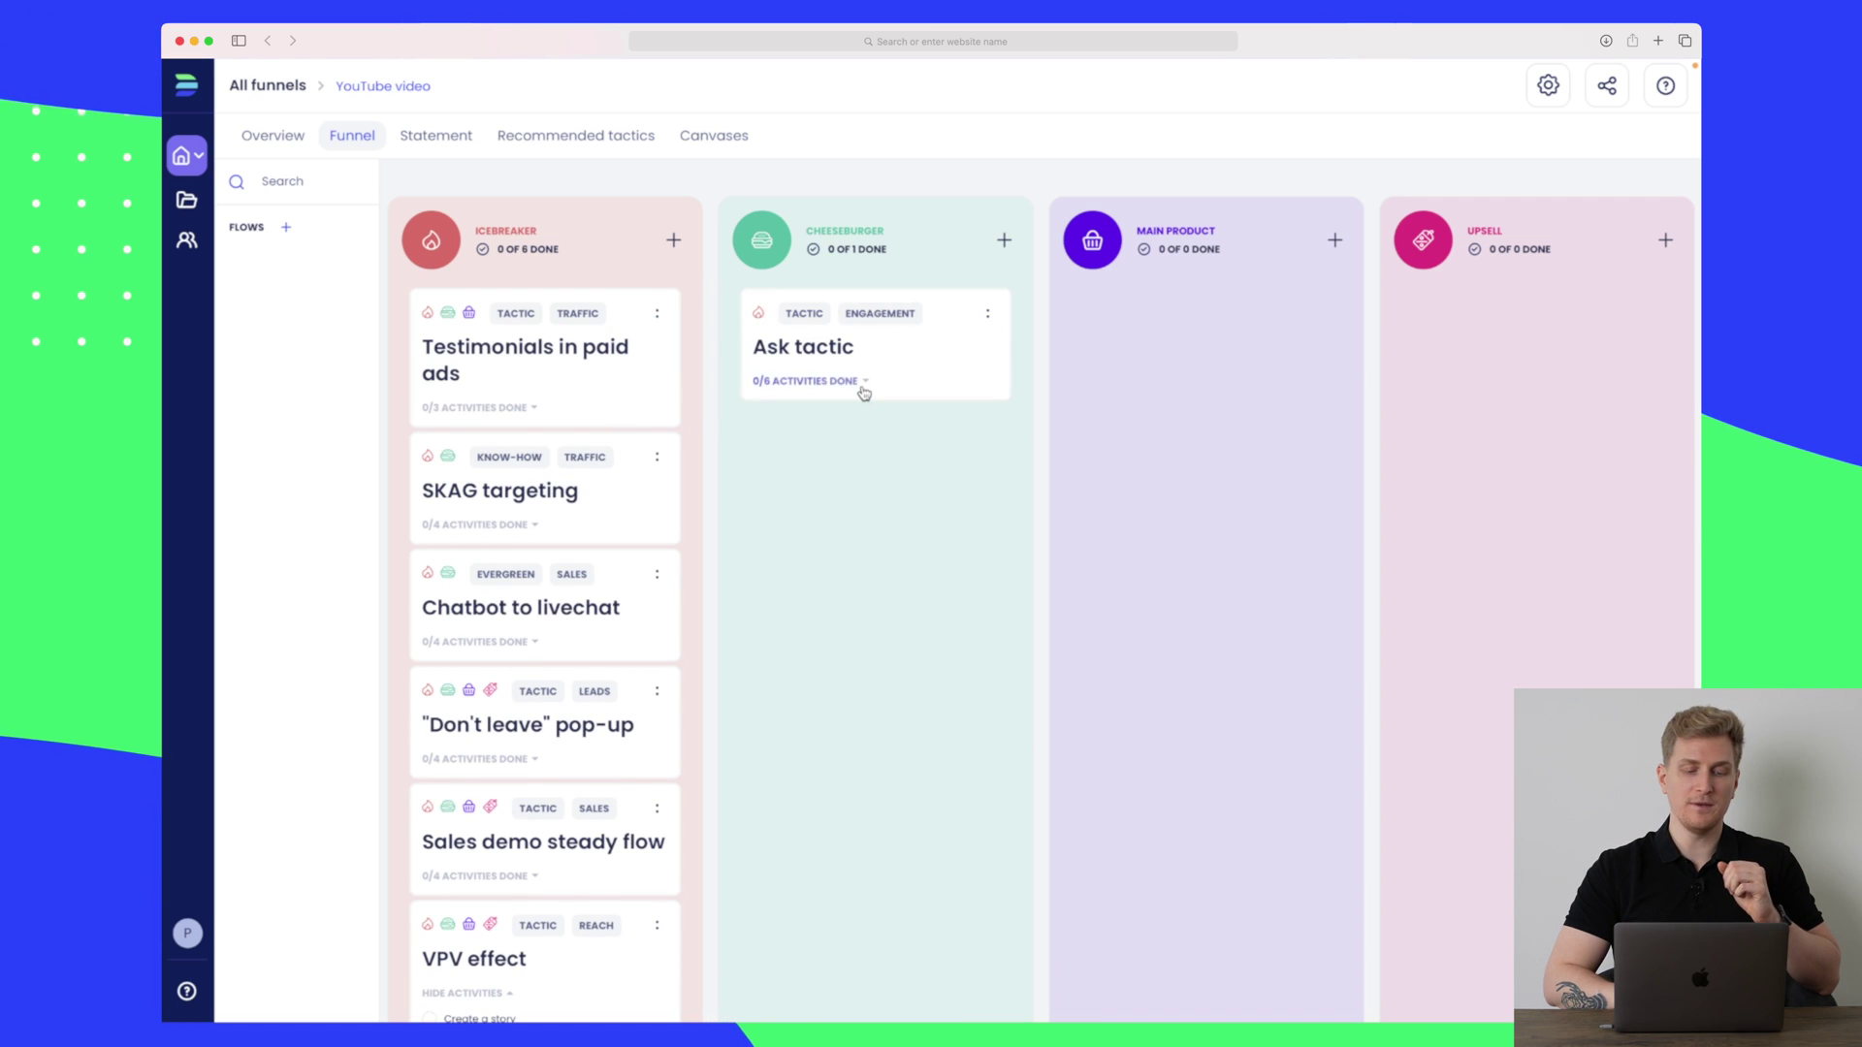
drag(458, 498, 1181, 448)
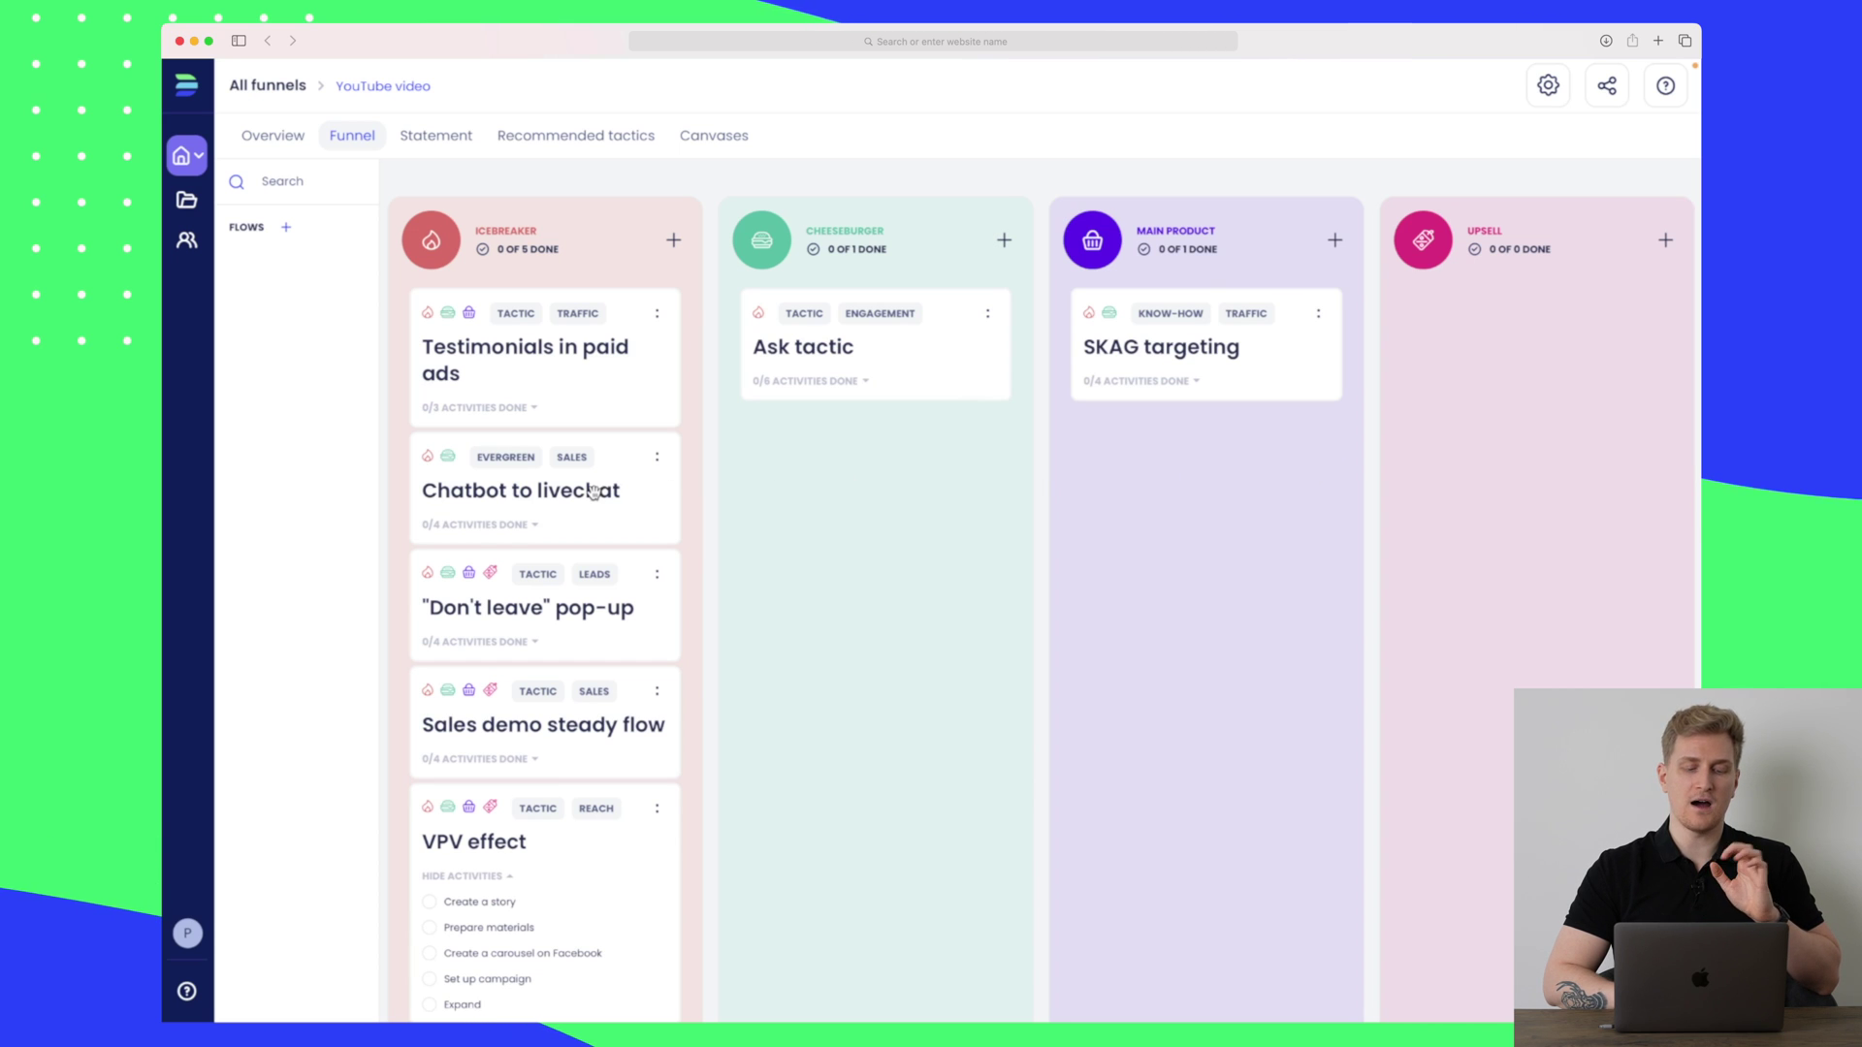
drag(593, 492, 802, 503)
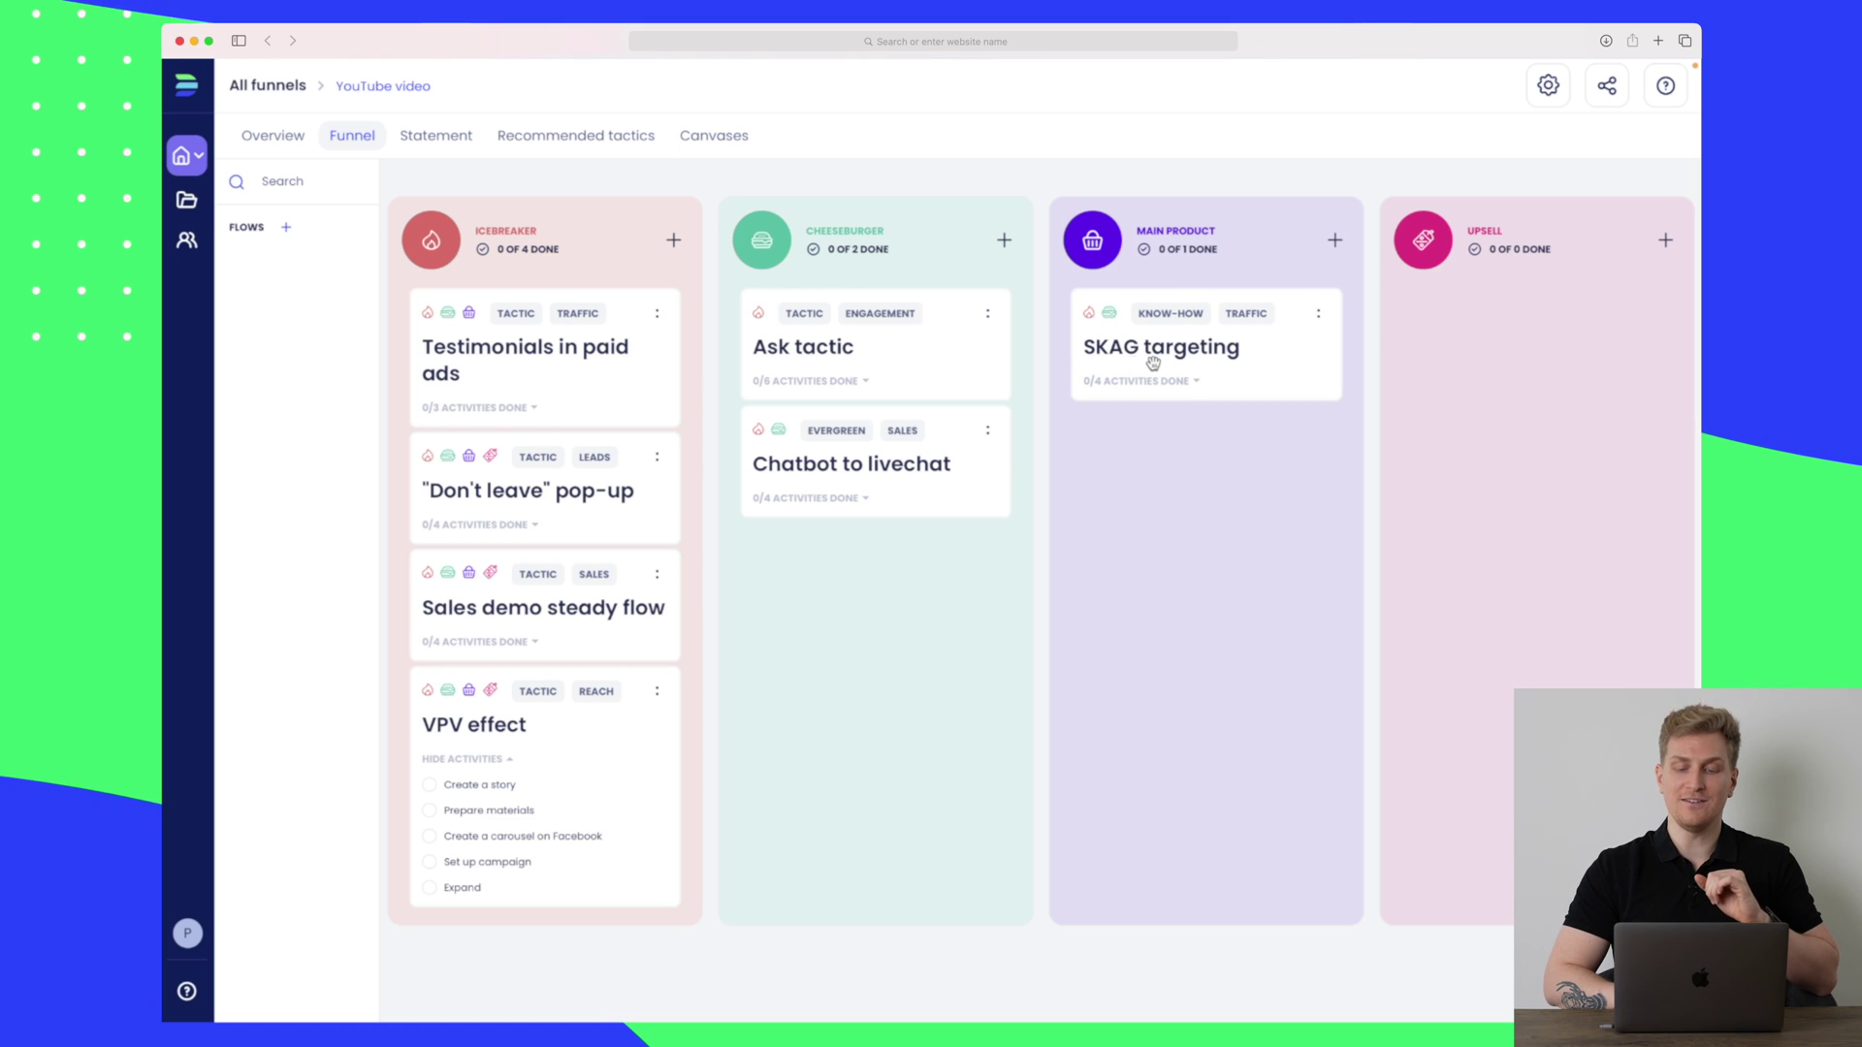
Mark all SKAG targeting activities as done: Select Keywords, Create ad groups, Choose landing pages and Create text ads.
click(1194, 383)
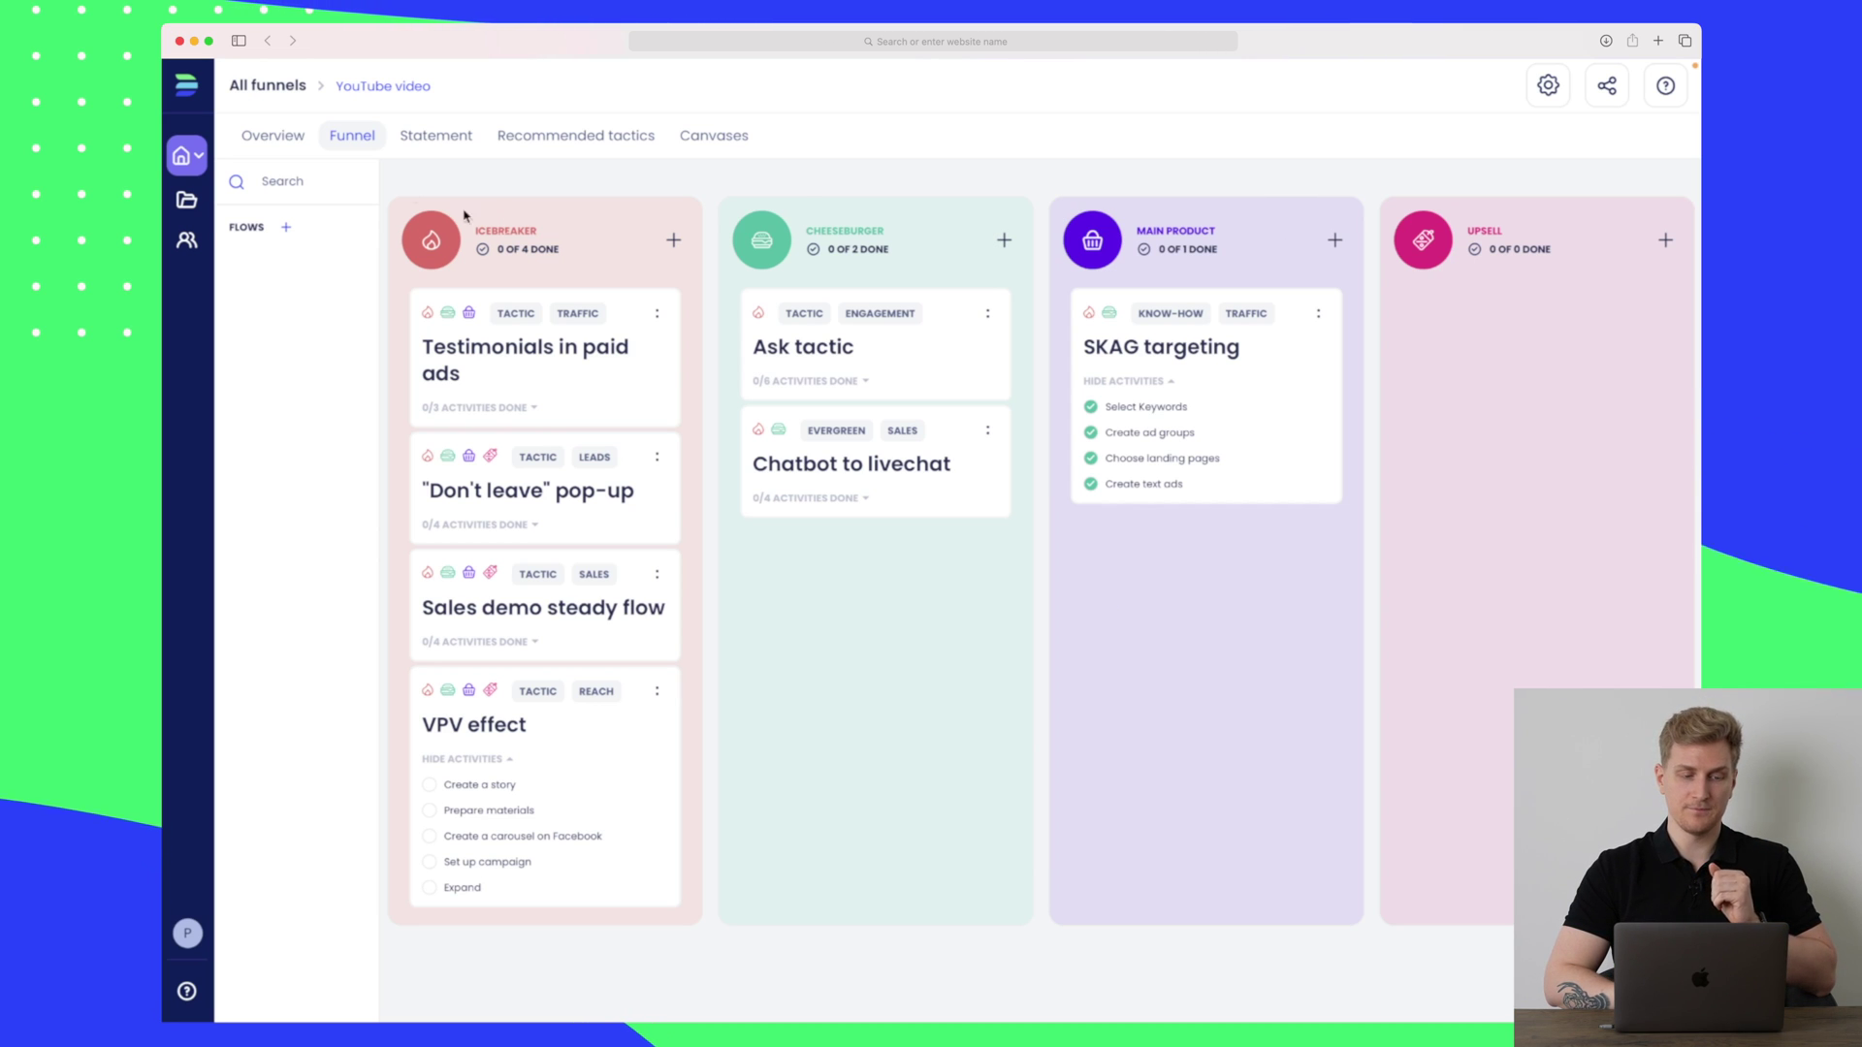
Review the funnel's progress overview, its completed statement and the recommended tactics.
click(277, 136)
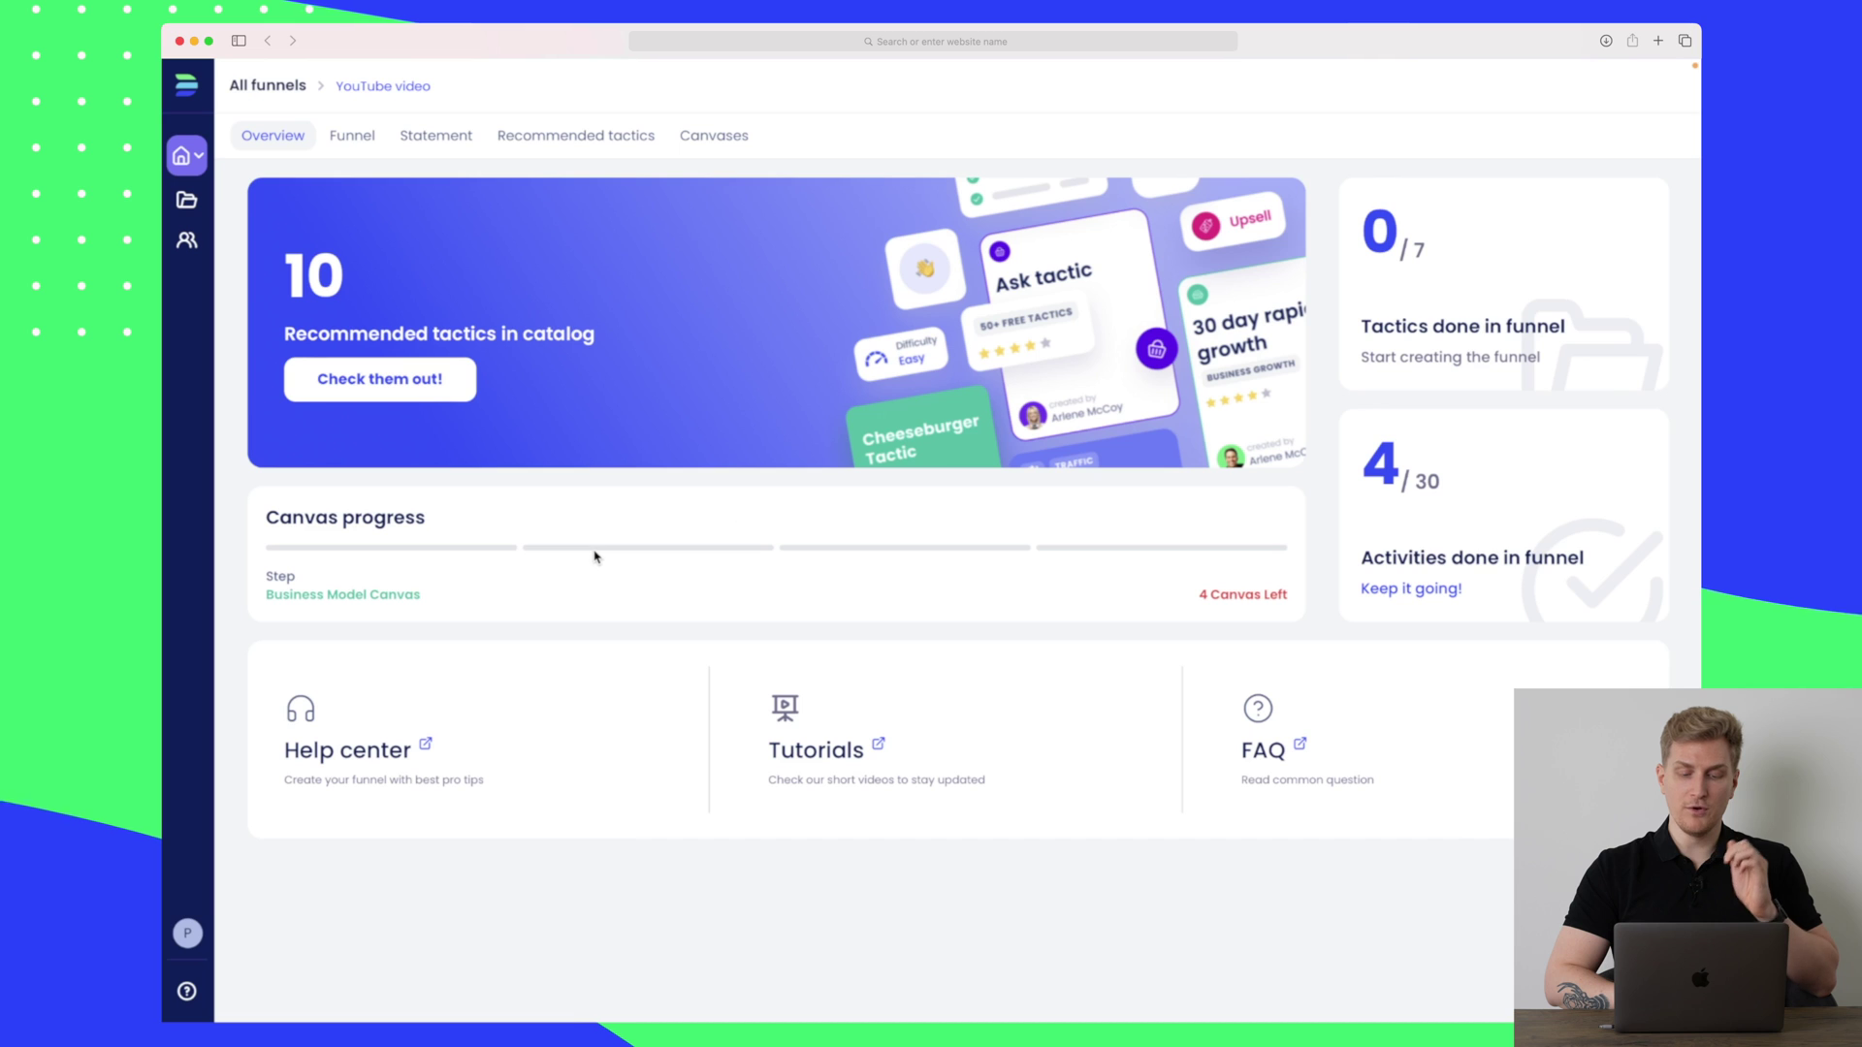
click(435, 135)
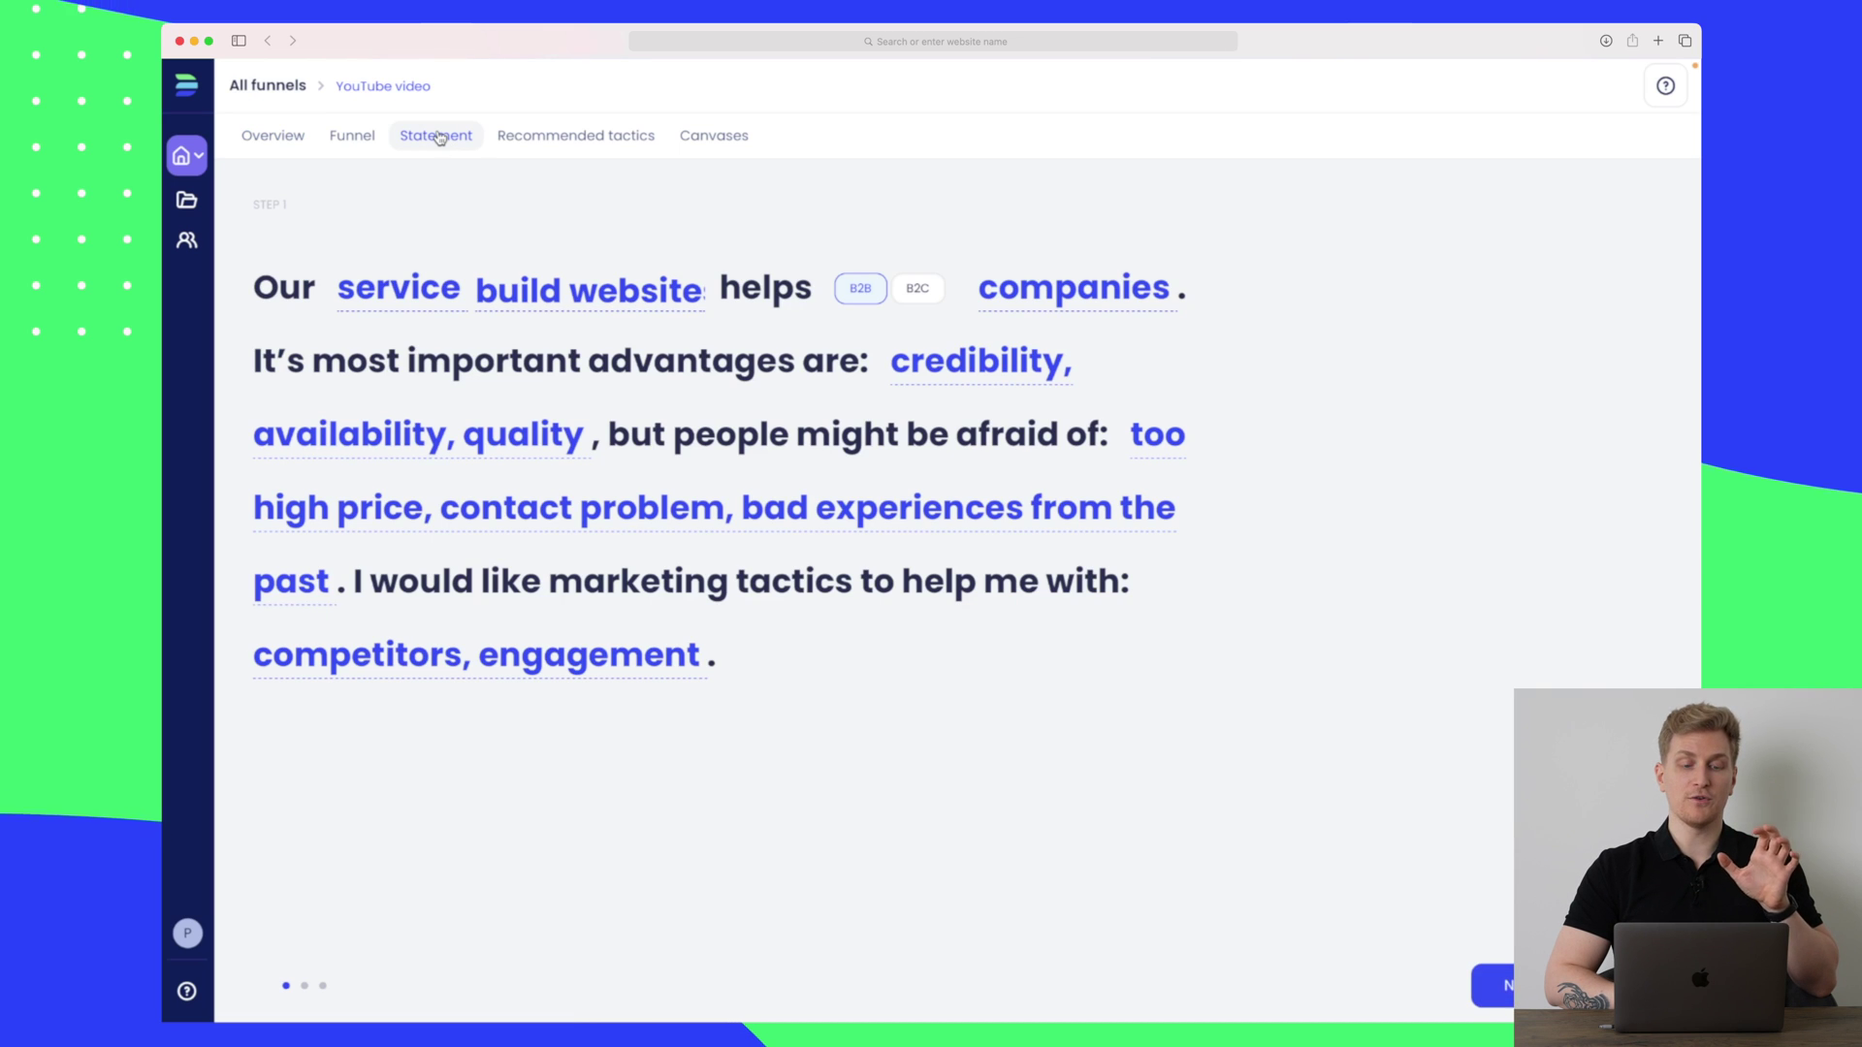
click(595, 138)
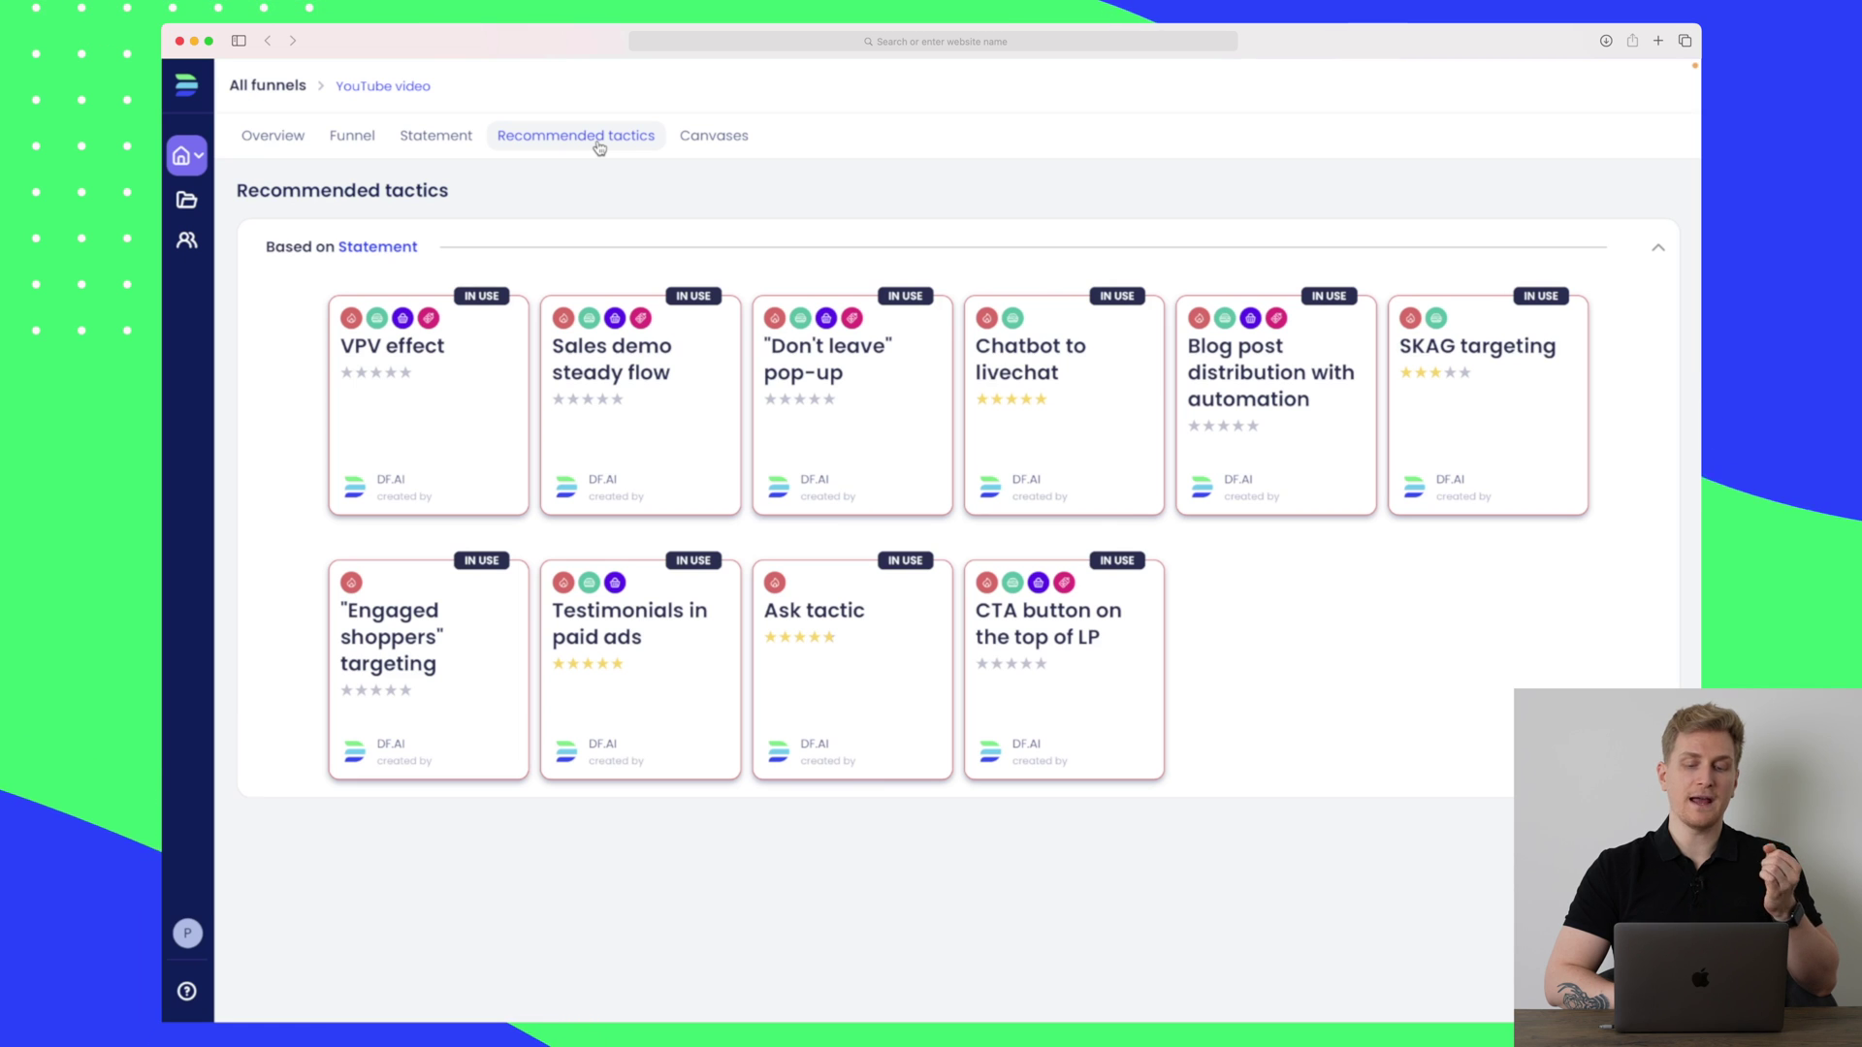
In the Business Model Canvas, select Commission as a revenue stream and Charity as the unique value.
click(717, 138)
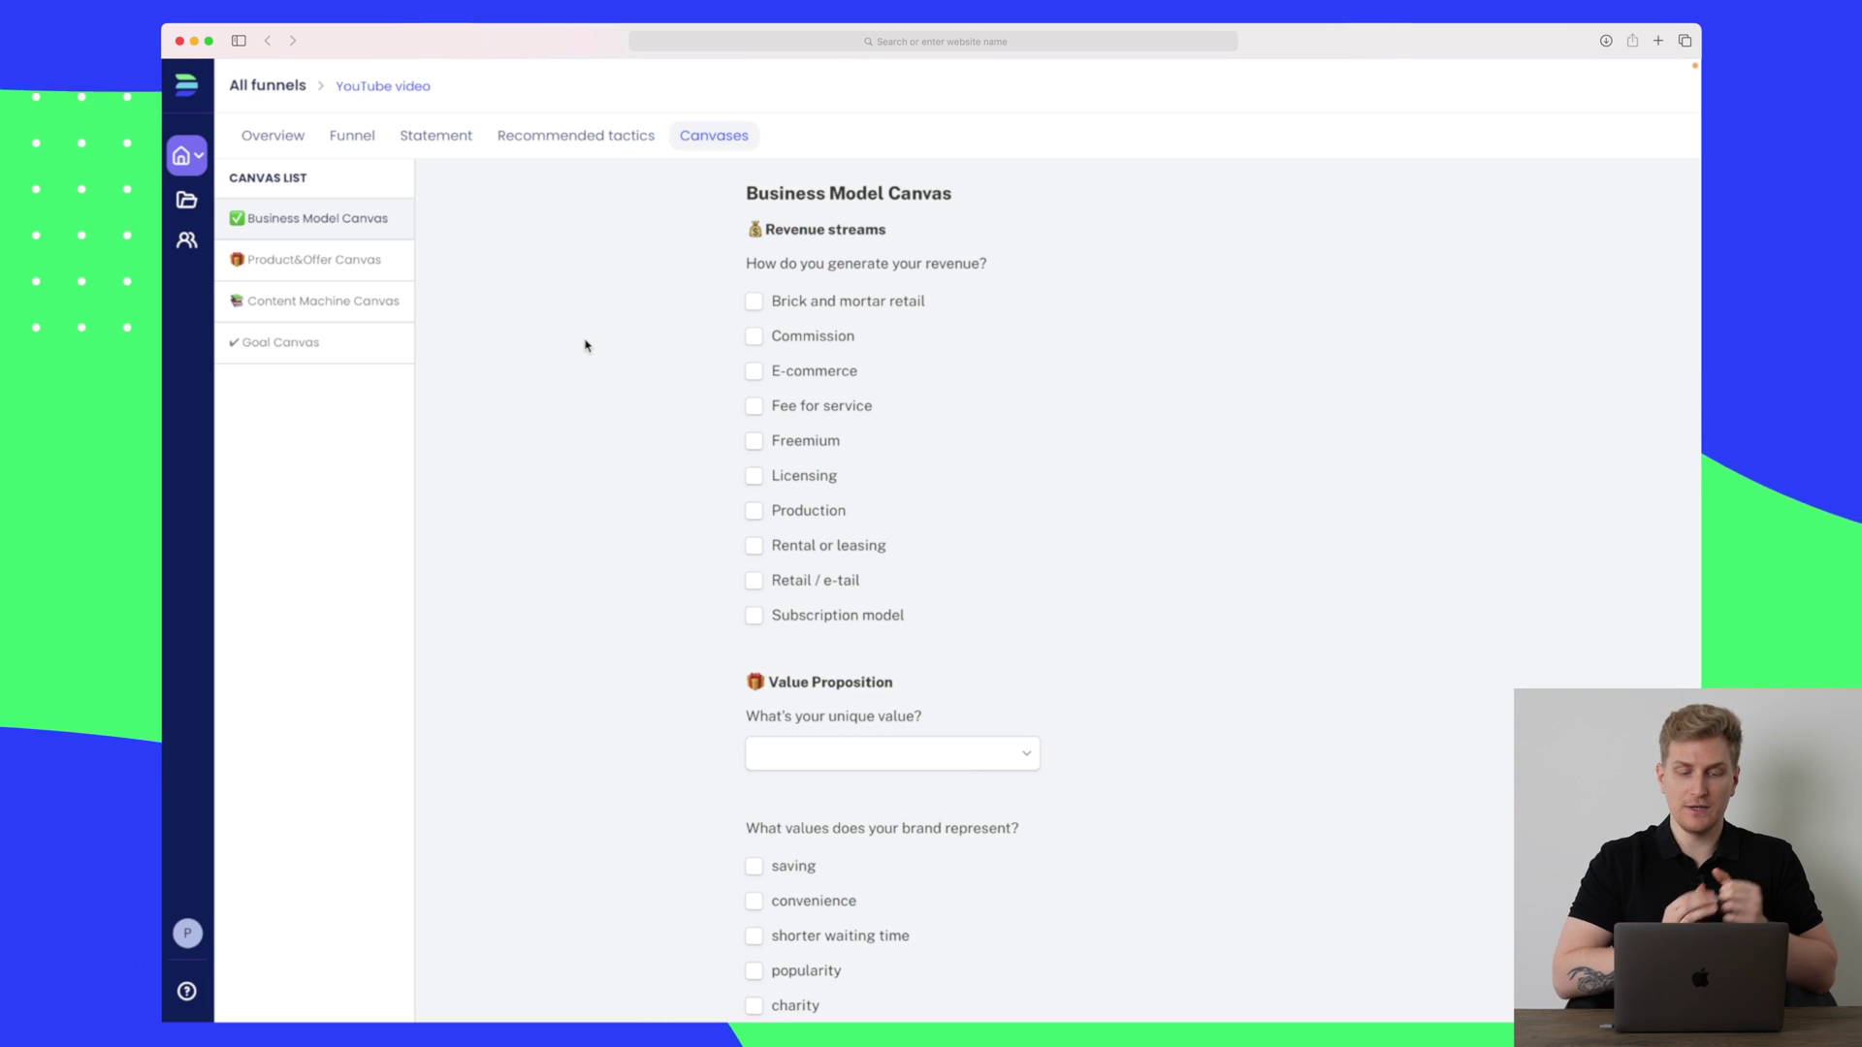
click(802, 340)
scroll(804, 343, down, 3)
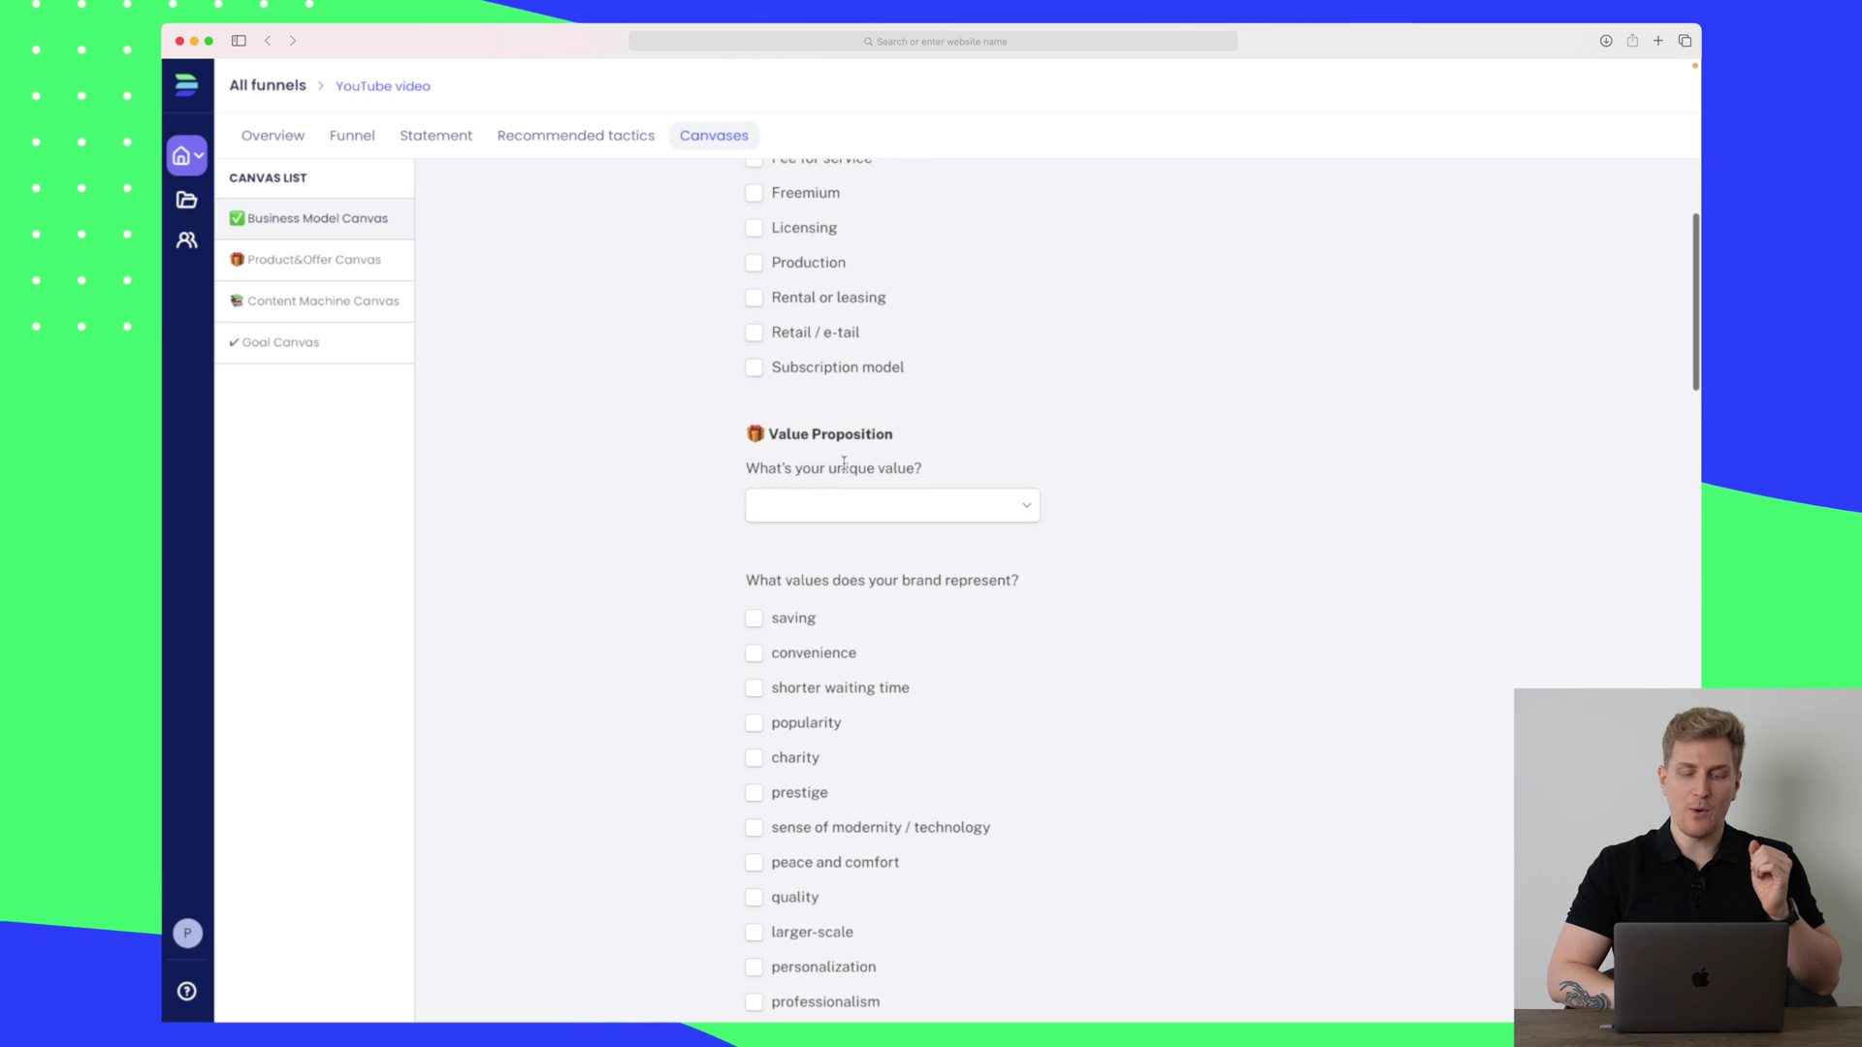
click(844, 506)
click(832, 670)
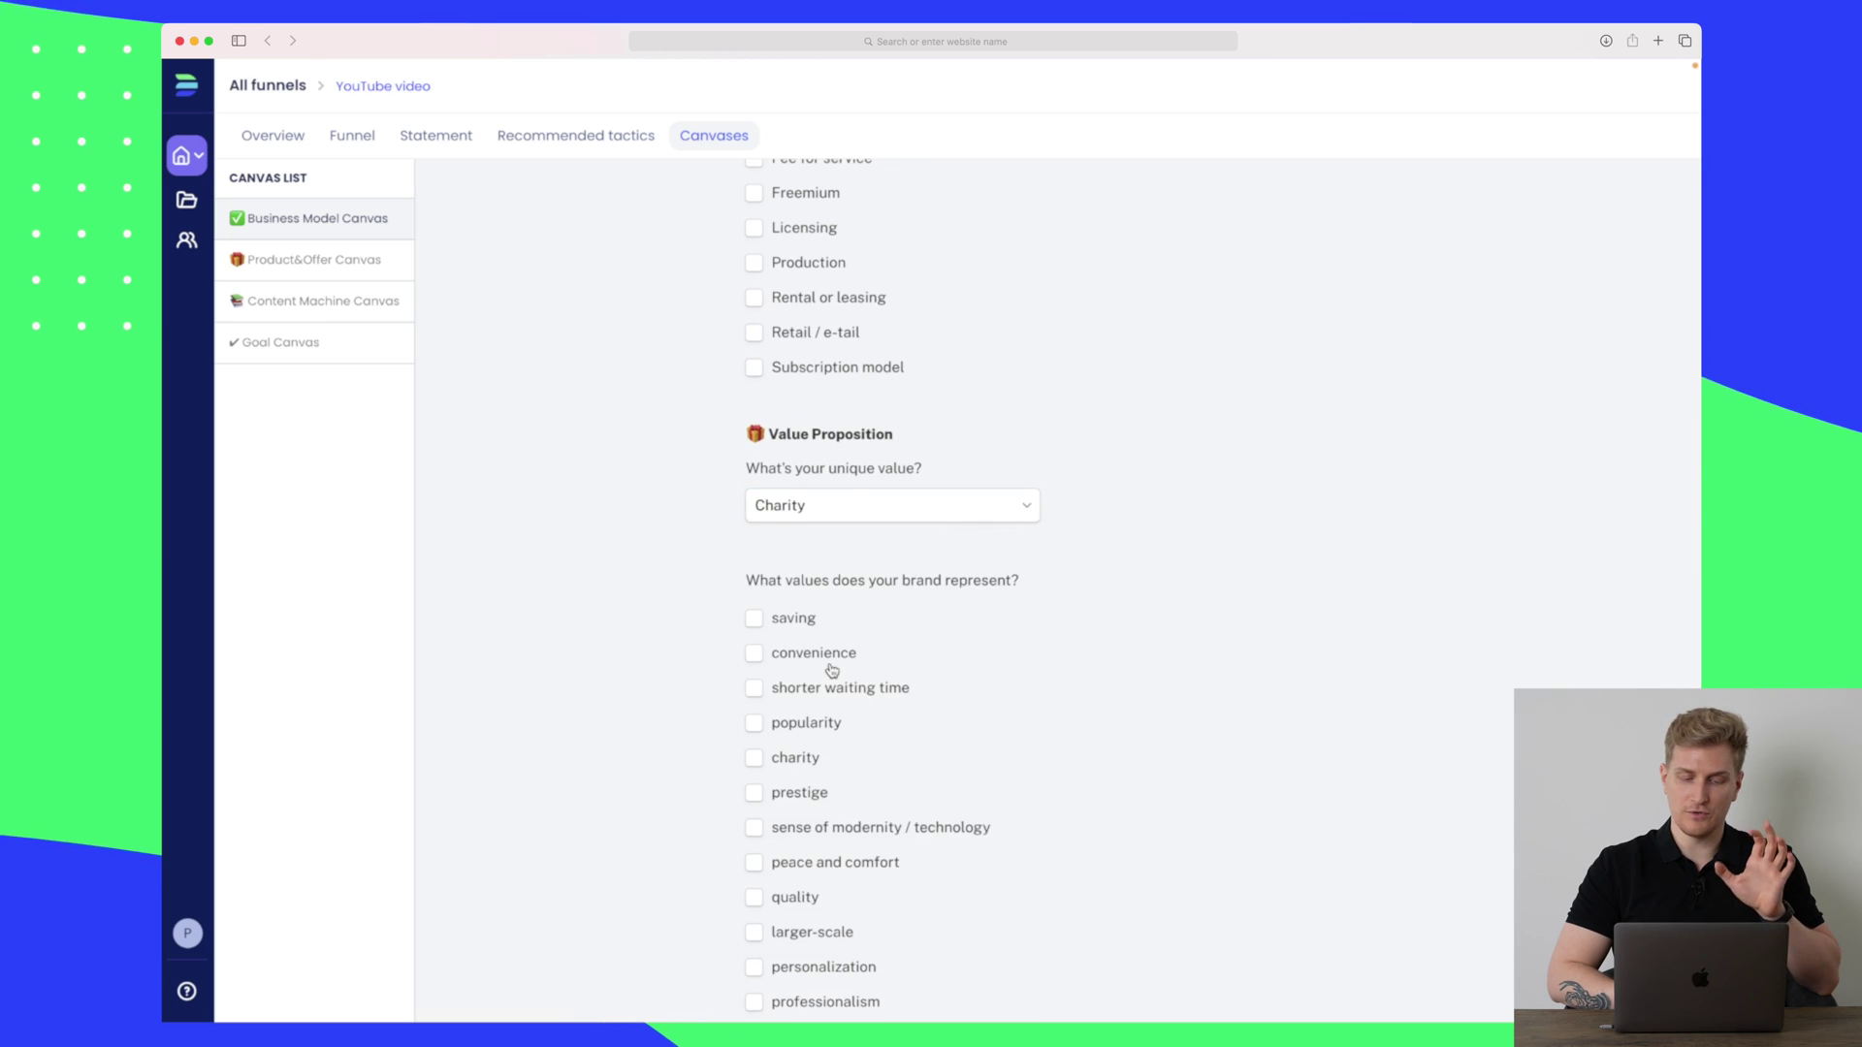
Select saving and prestige as the values the brand represents.
scroll(831, 670, down, 3)
scroll(831, 670, down, 2)
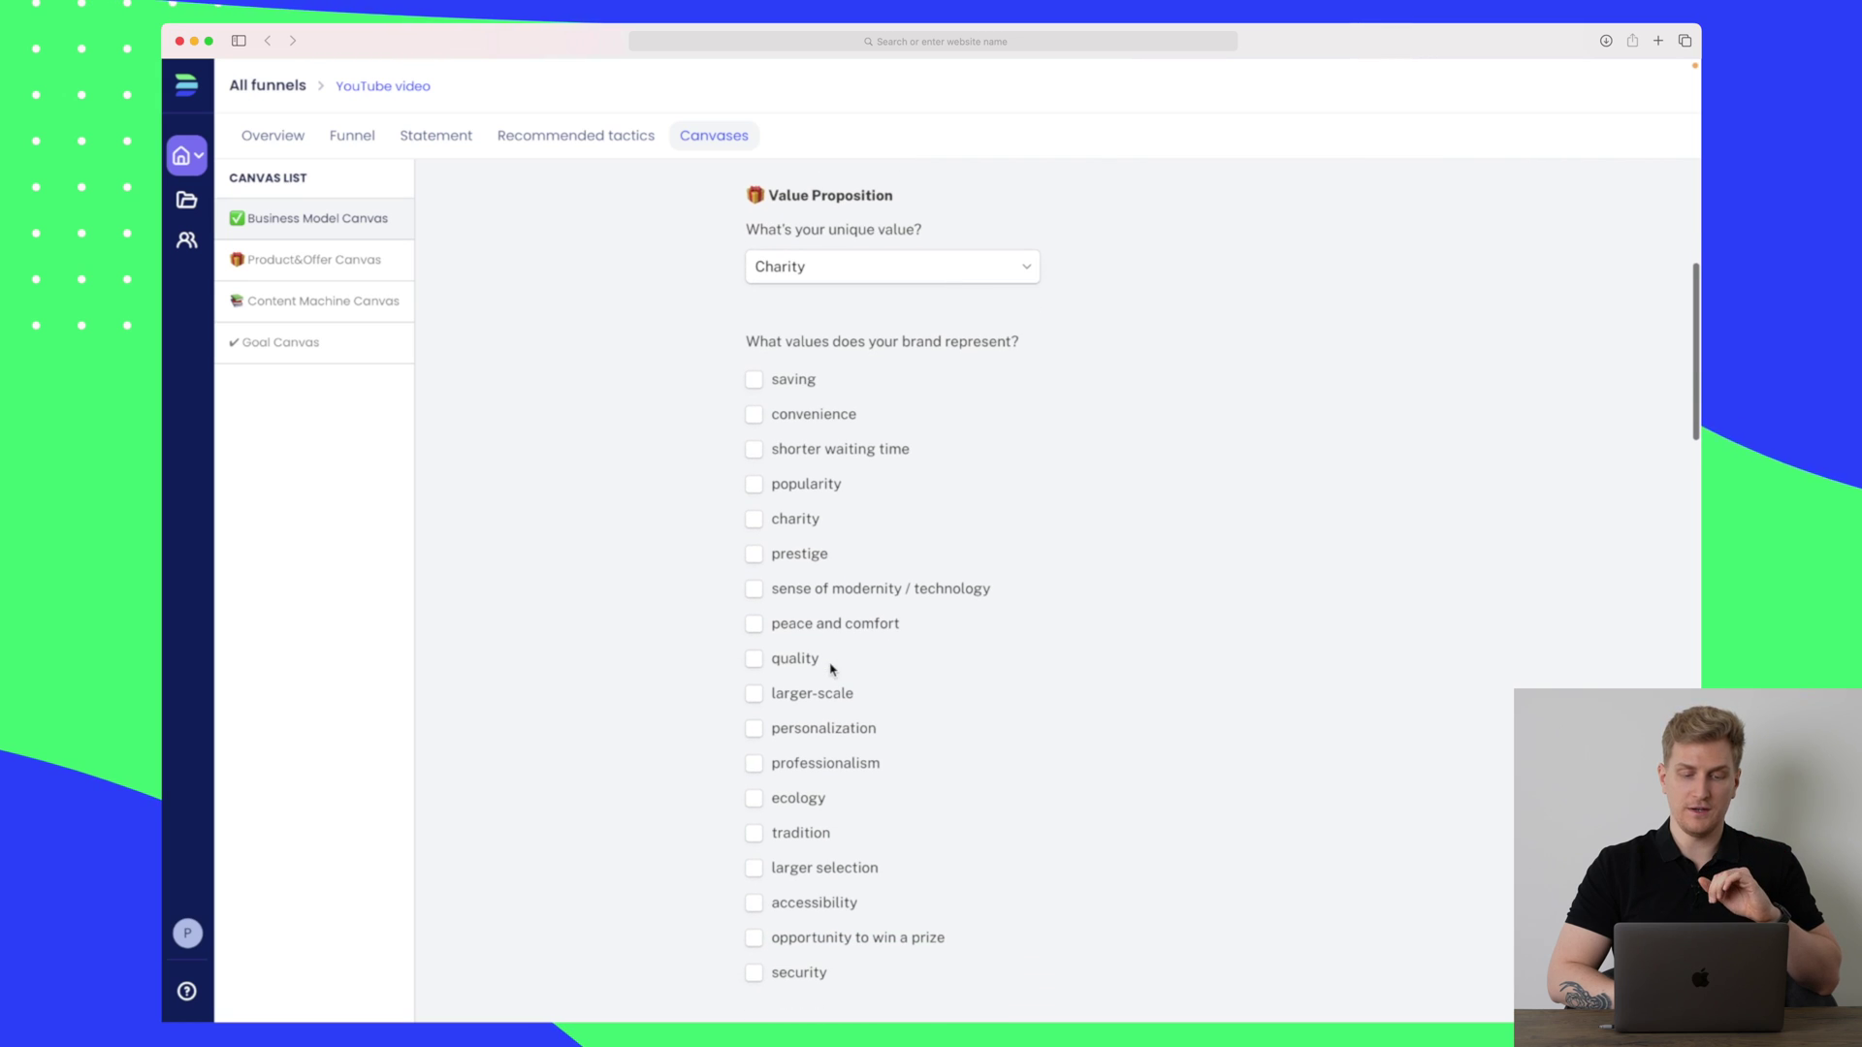
scroll(886, 339, down, 3)
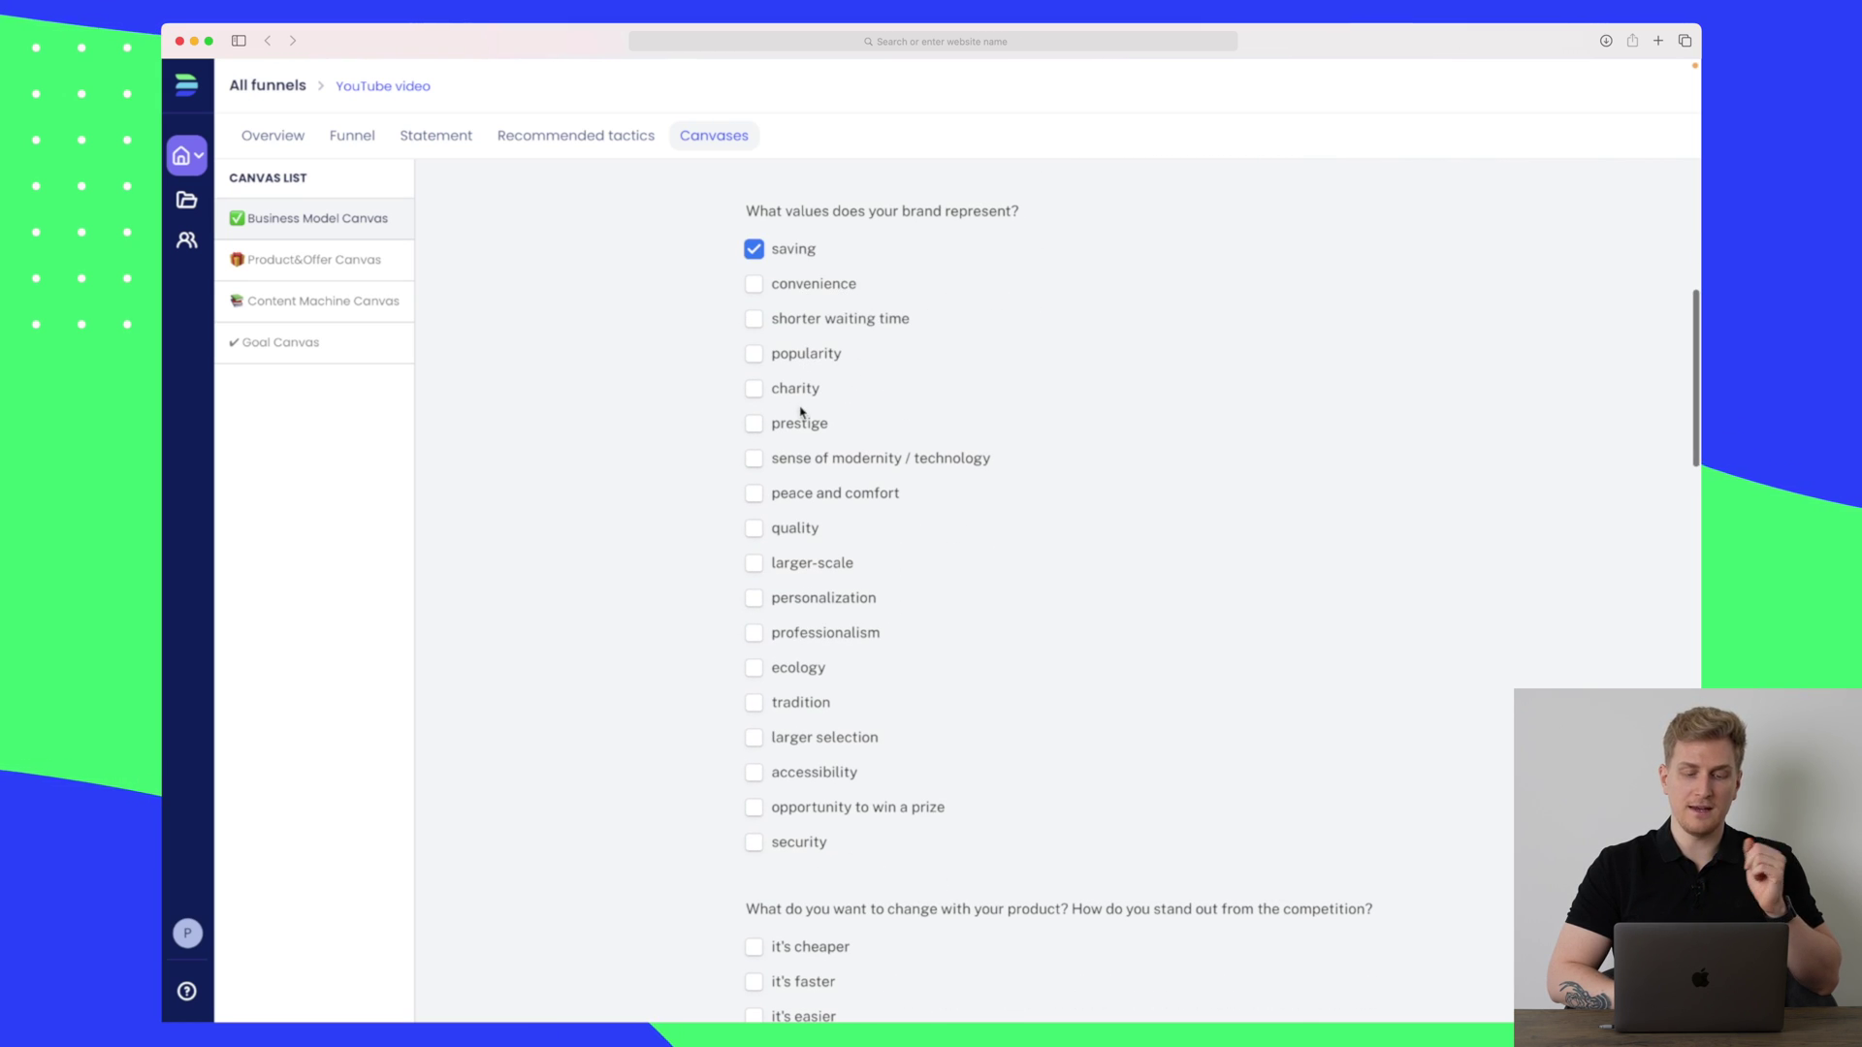
click(754, 423)
Select "it's faster" and "it works better" as the ways the product stands out from the competition.
scroll(790, 408, down, 10)
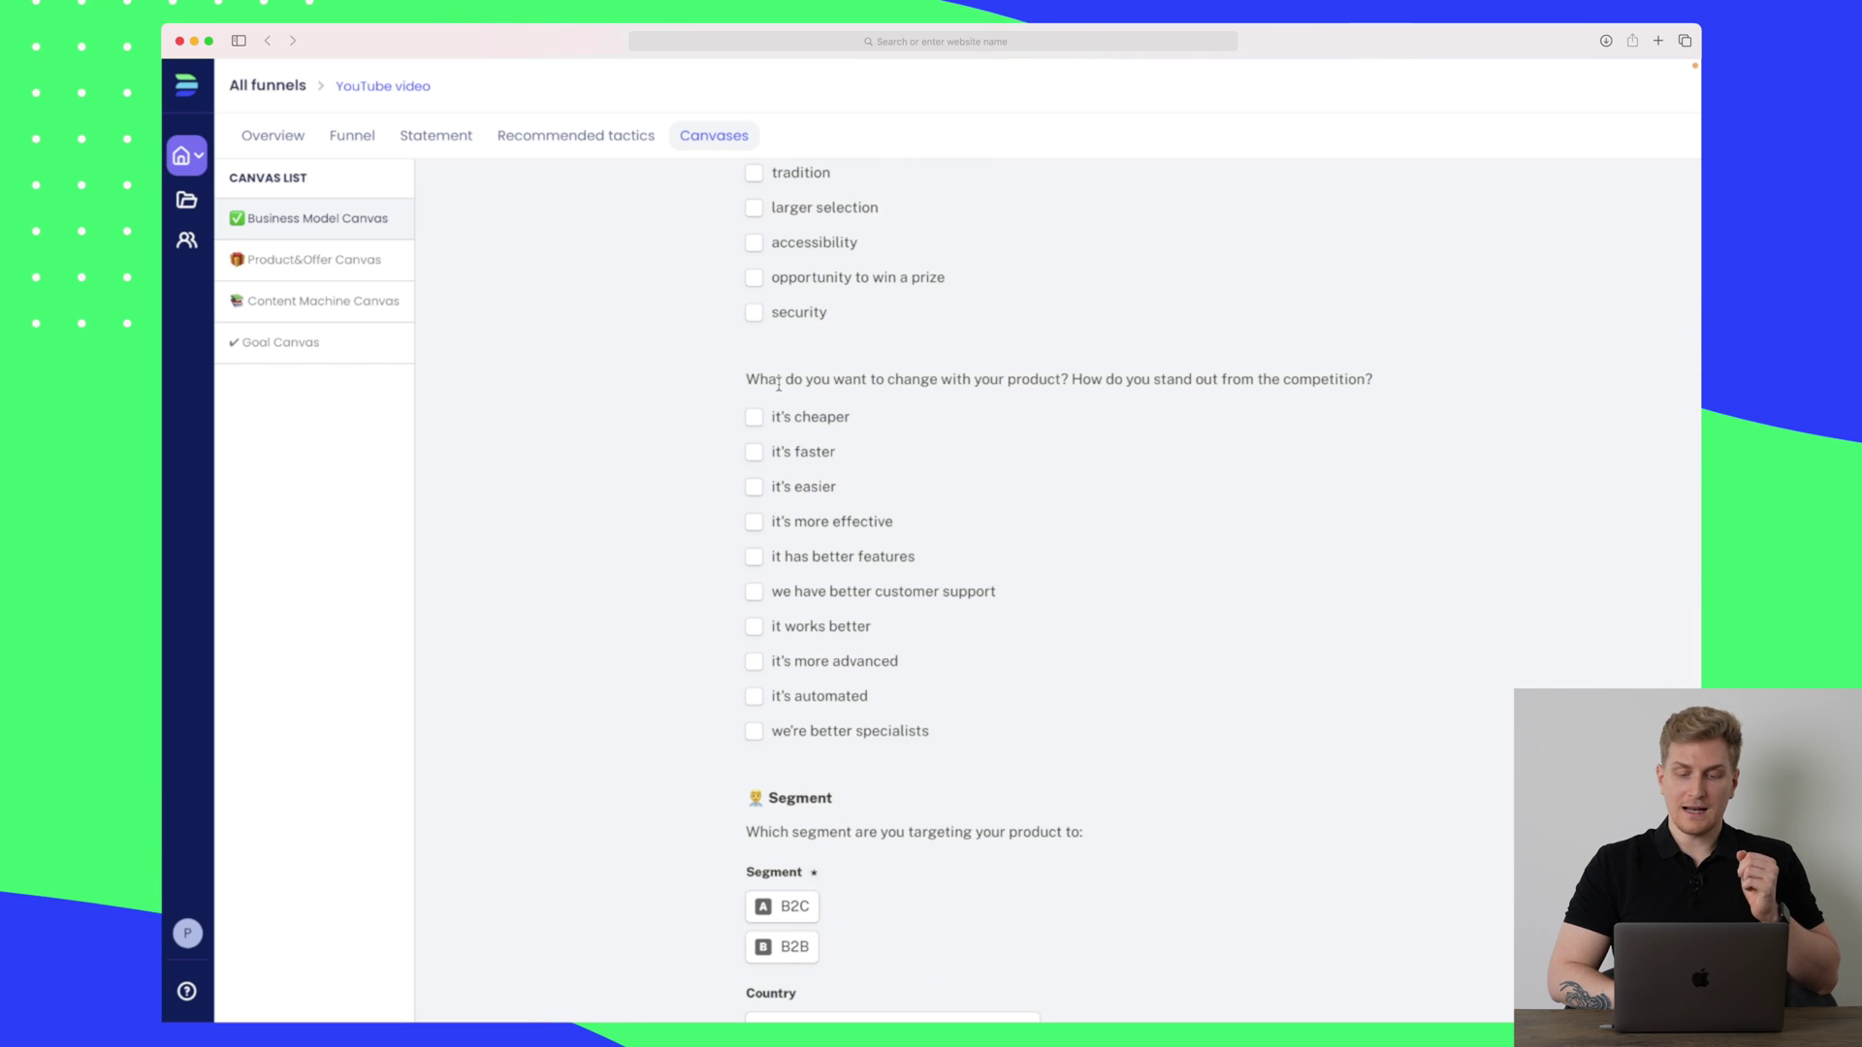
scroll(778, 385, down, 2)
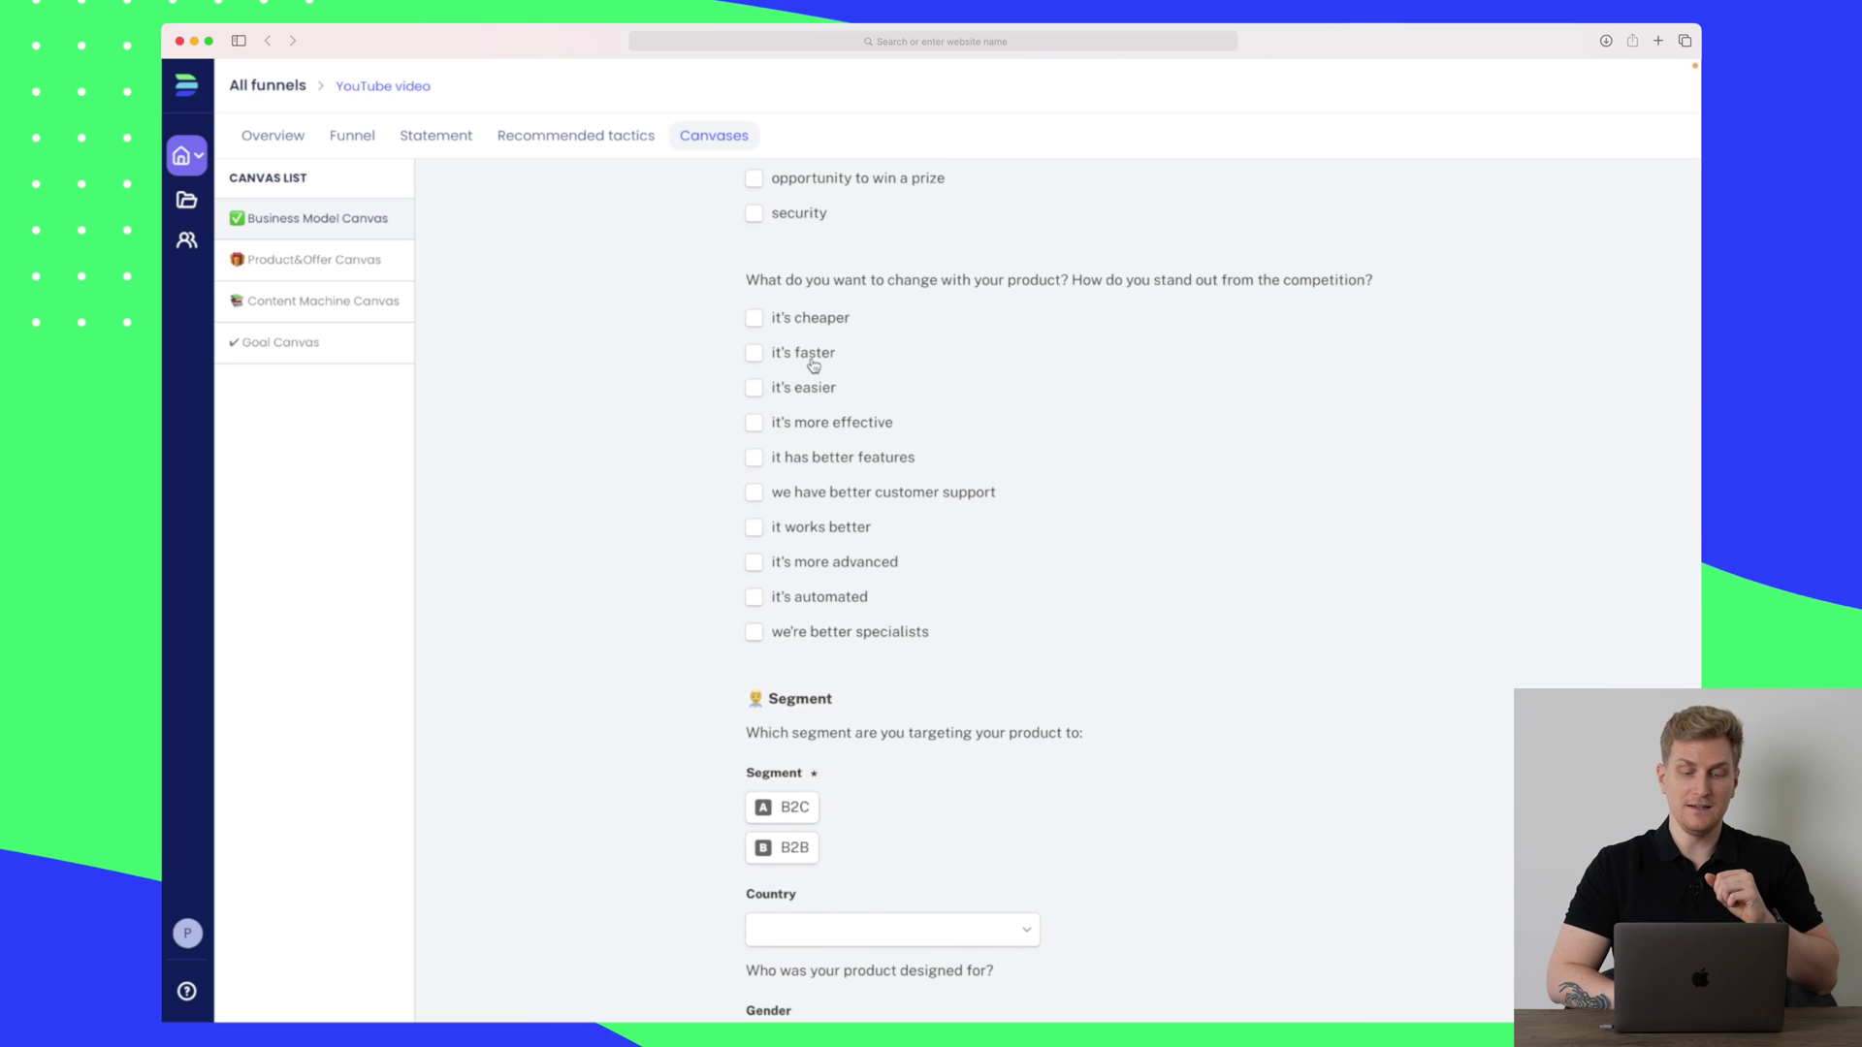
click(813, 362)
scroll(817, 373, down, 1)
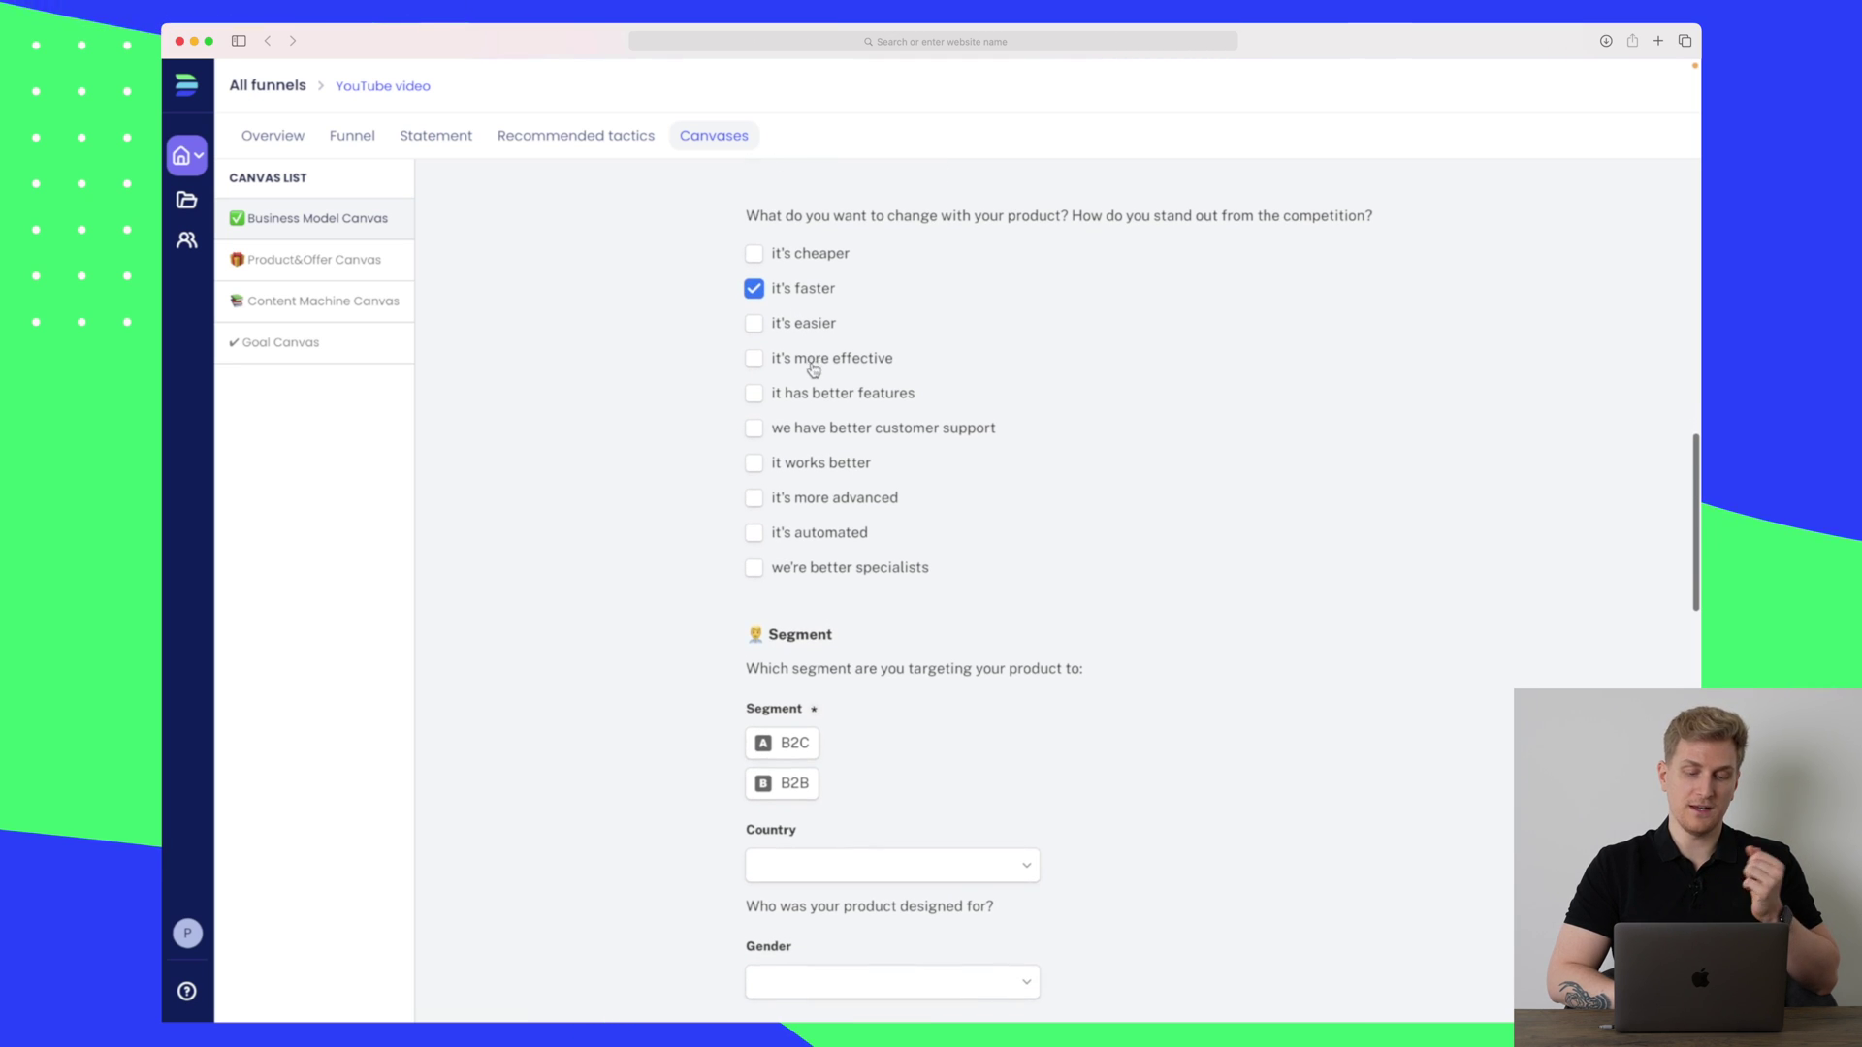
click(836, 463)
Set the target segment to B2B and look over the country, audience and problem questions.
scroll(824, 475, down, 5)
click(794, 509)
click(823, 430)
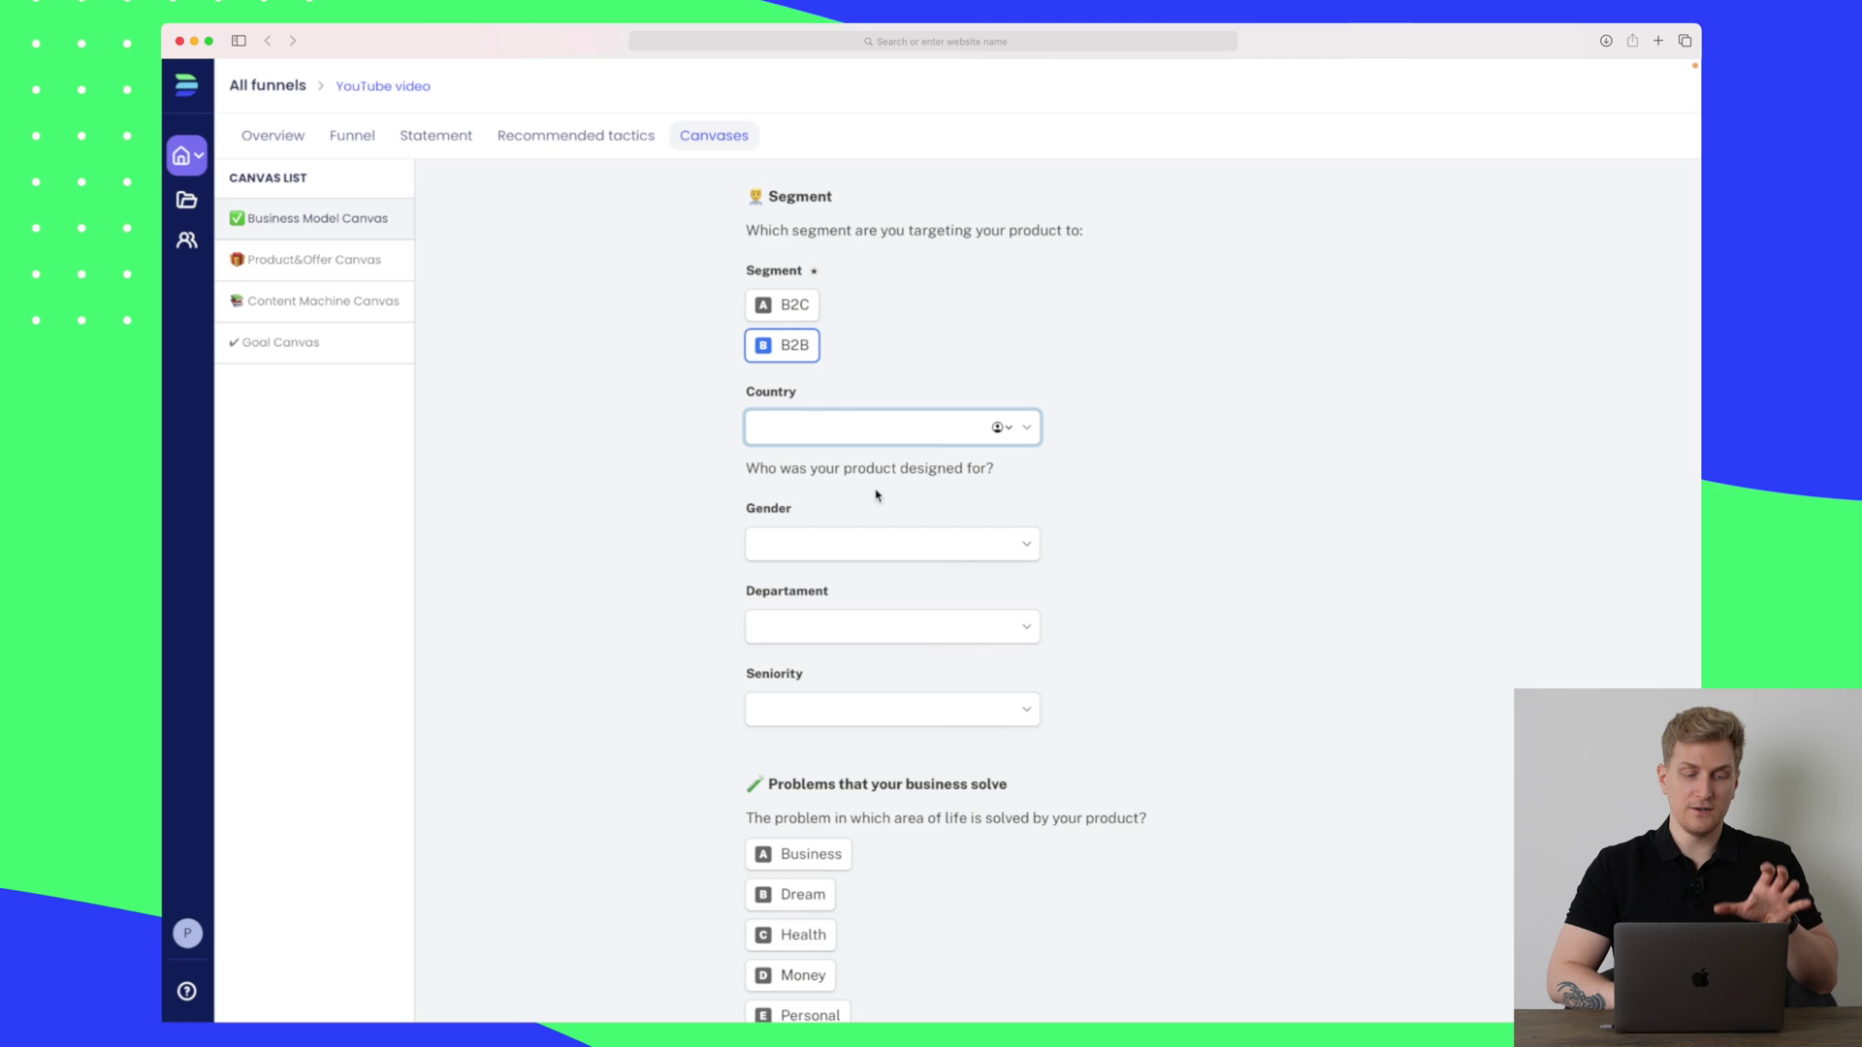
scroll(875, 495, down, 5)
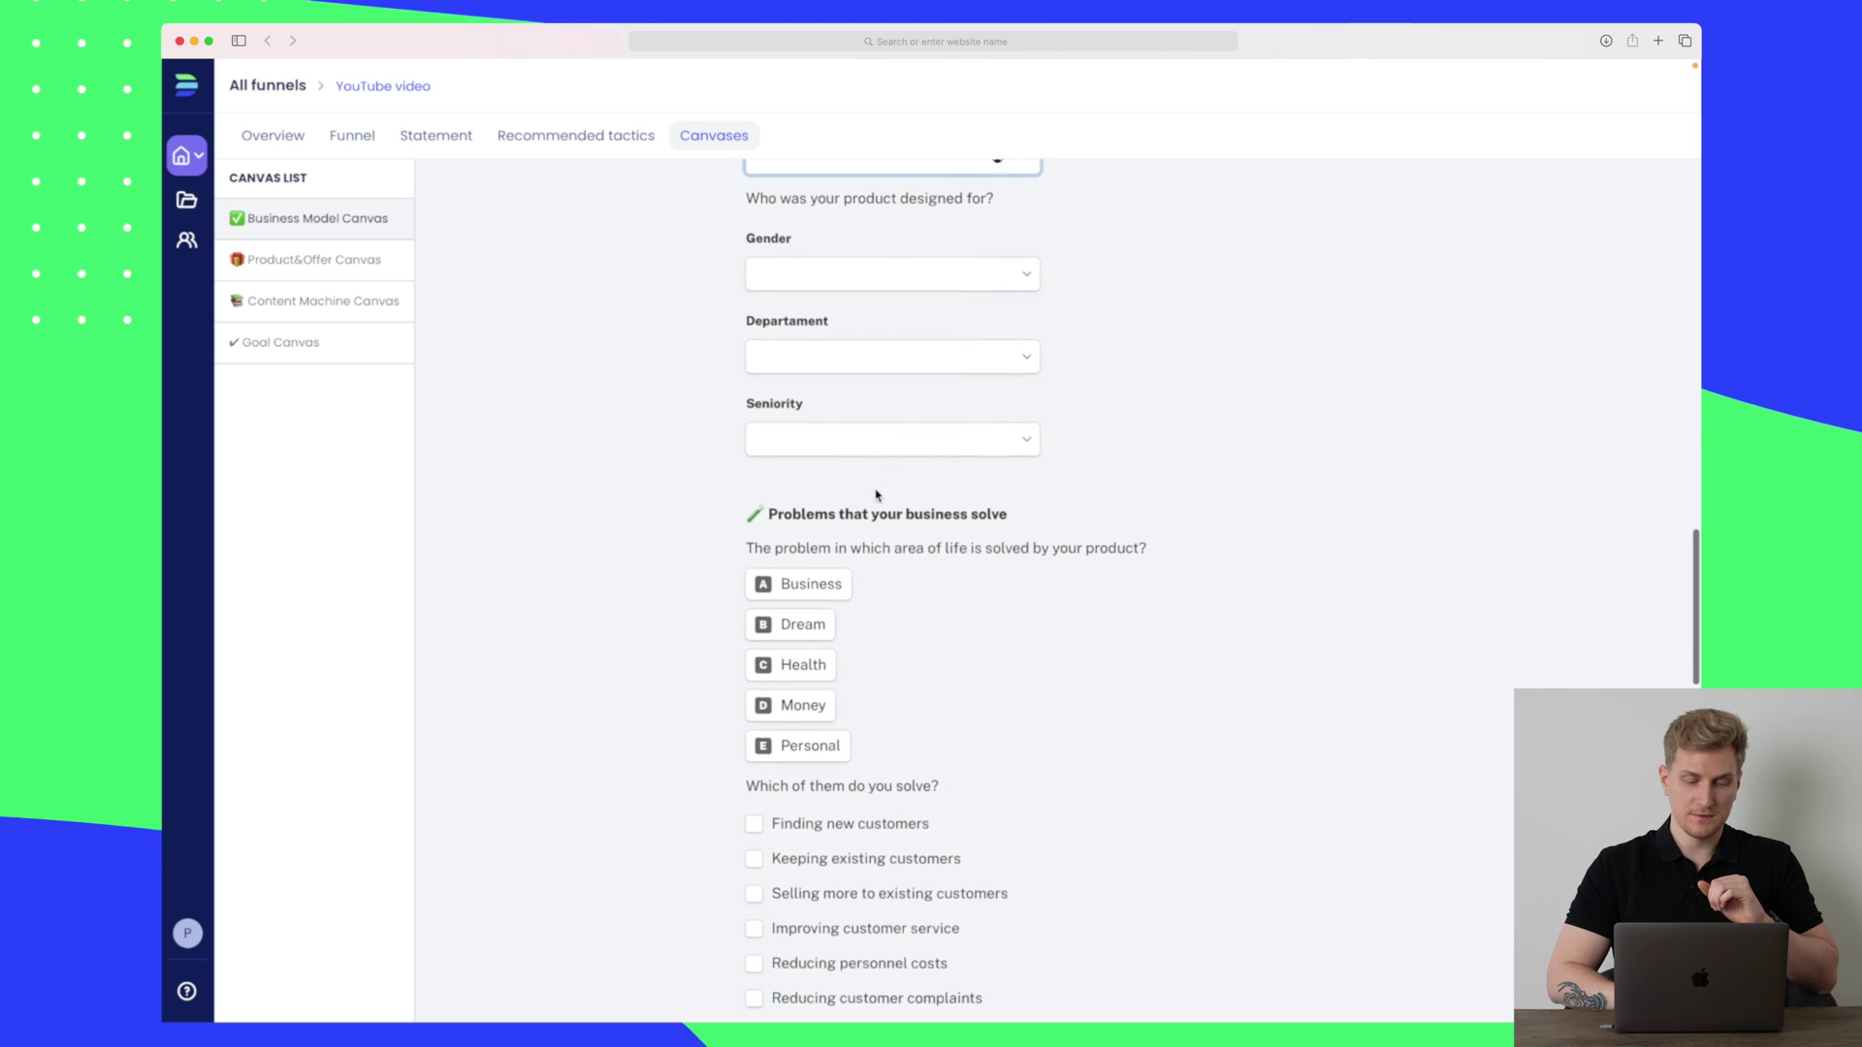
Select Business as the problem area the product solves and "Finding new customers" as the specific problem.
scroll(876, 496, down, 3)
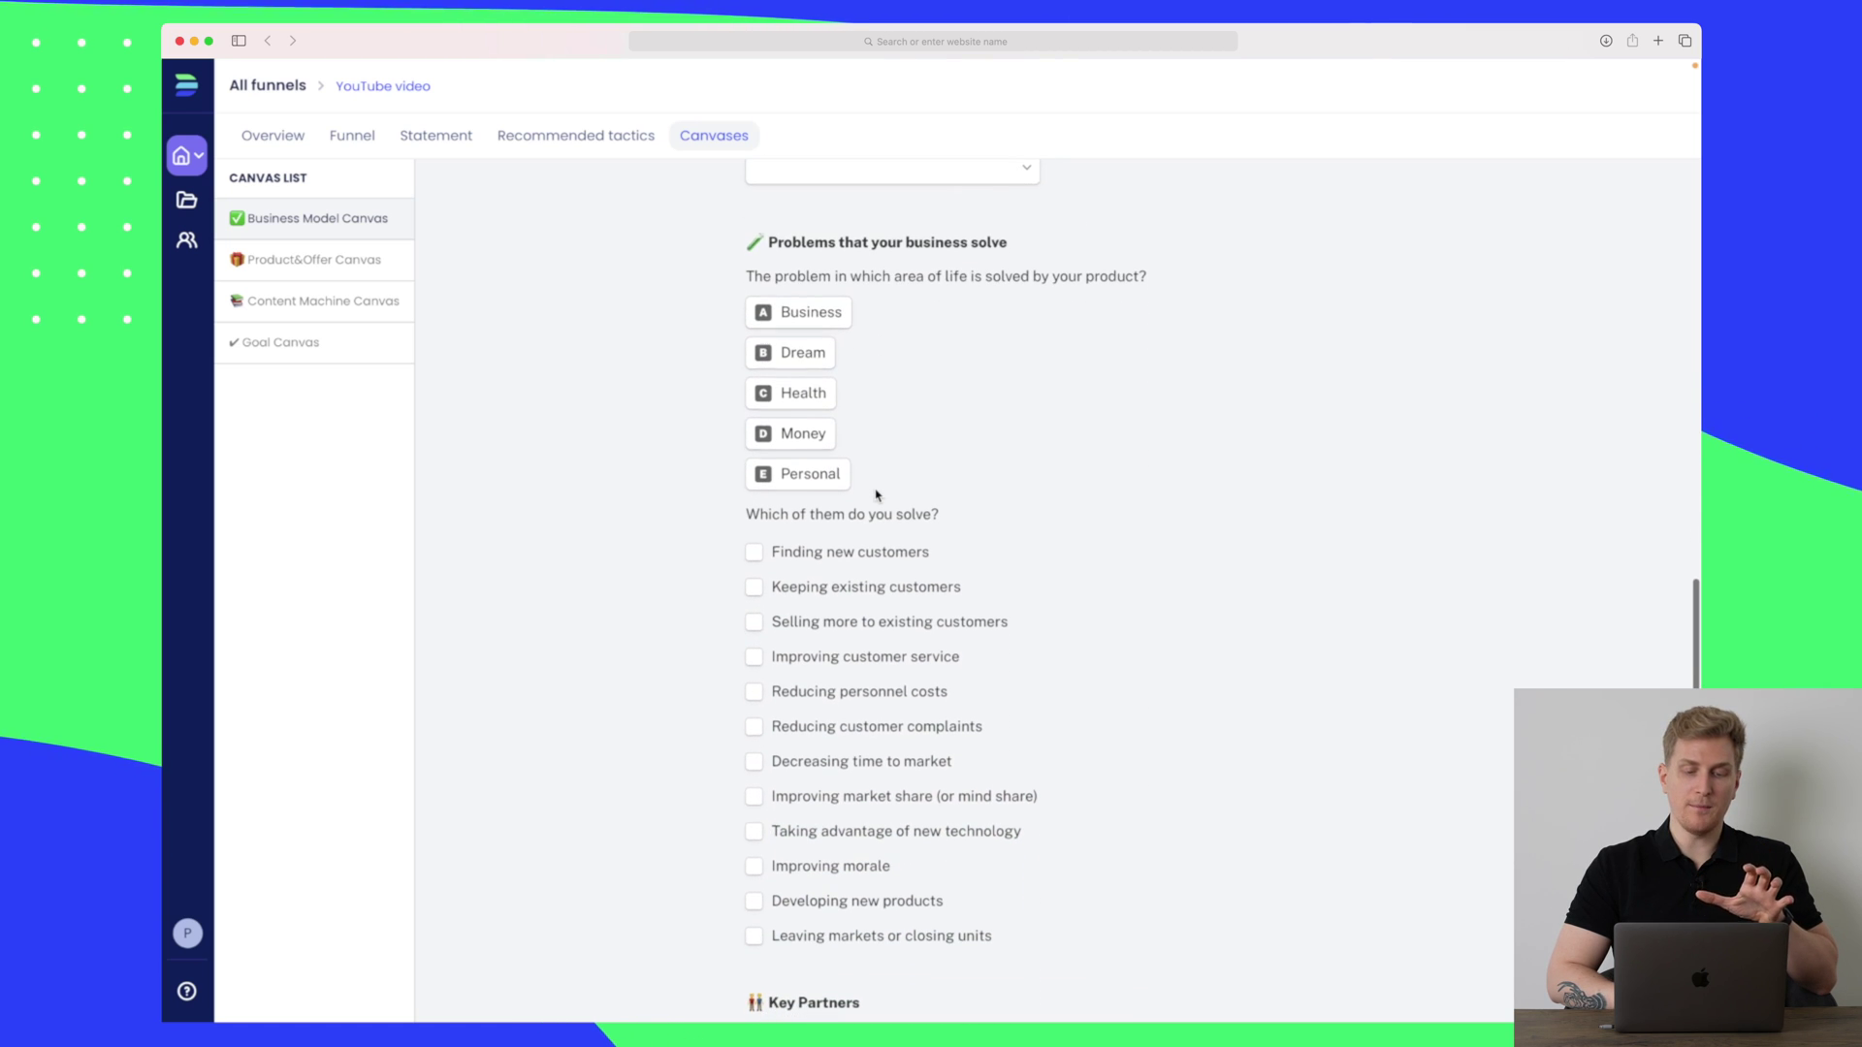
click(801, 308)
scroll(801, 310, down, 2)
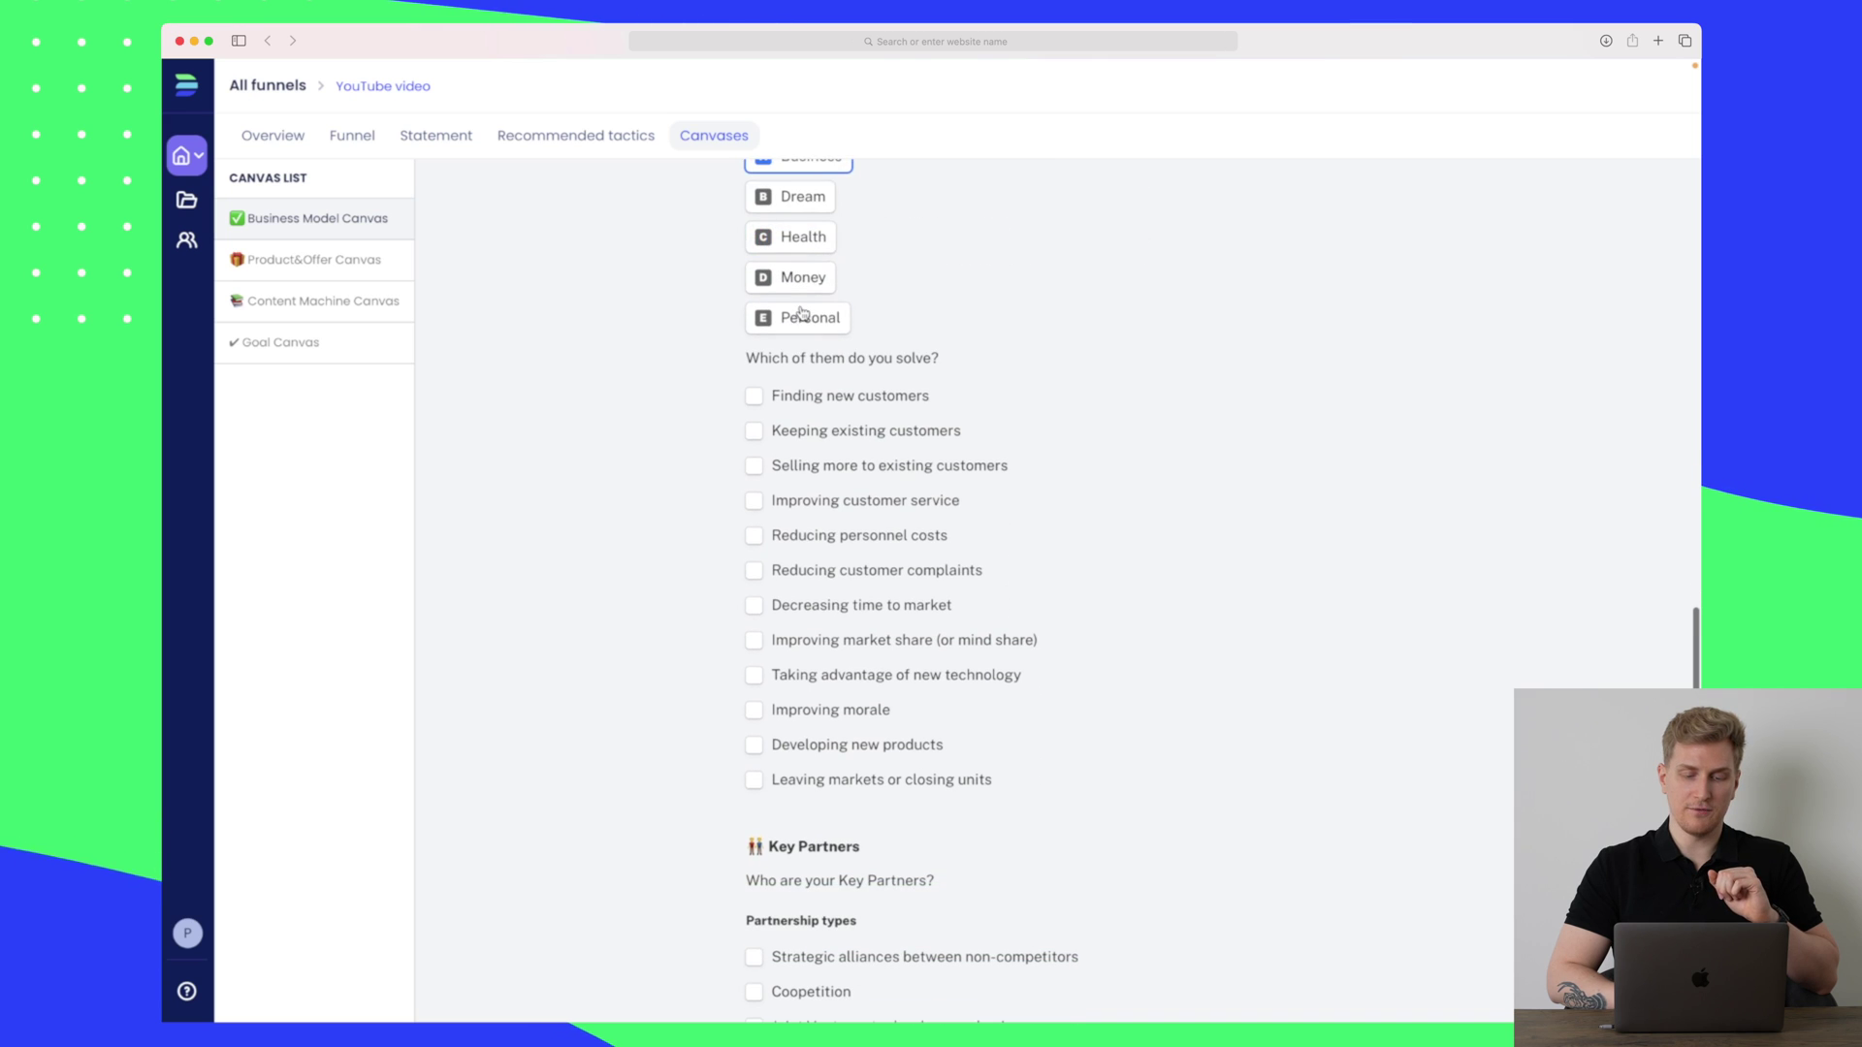
click(840, 398)
Select "Strategic alliances between non-competitors" as the partnership type and submit the Business Model Canvas.
scroll(840, 403, down, 8)
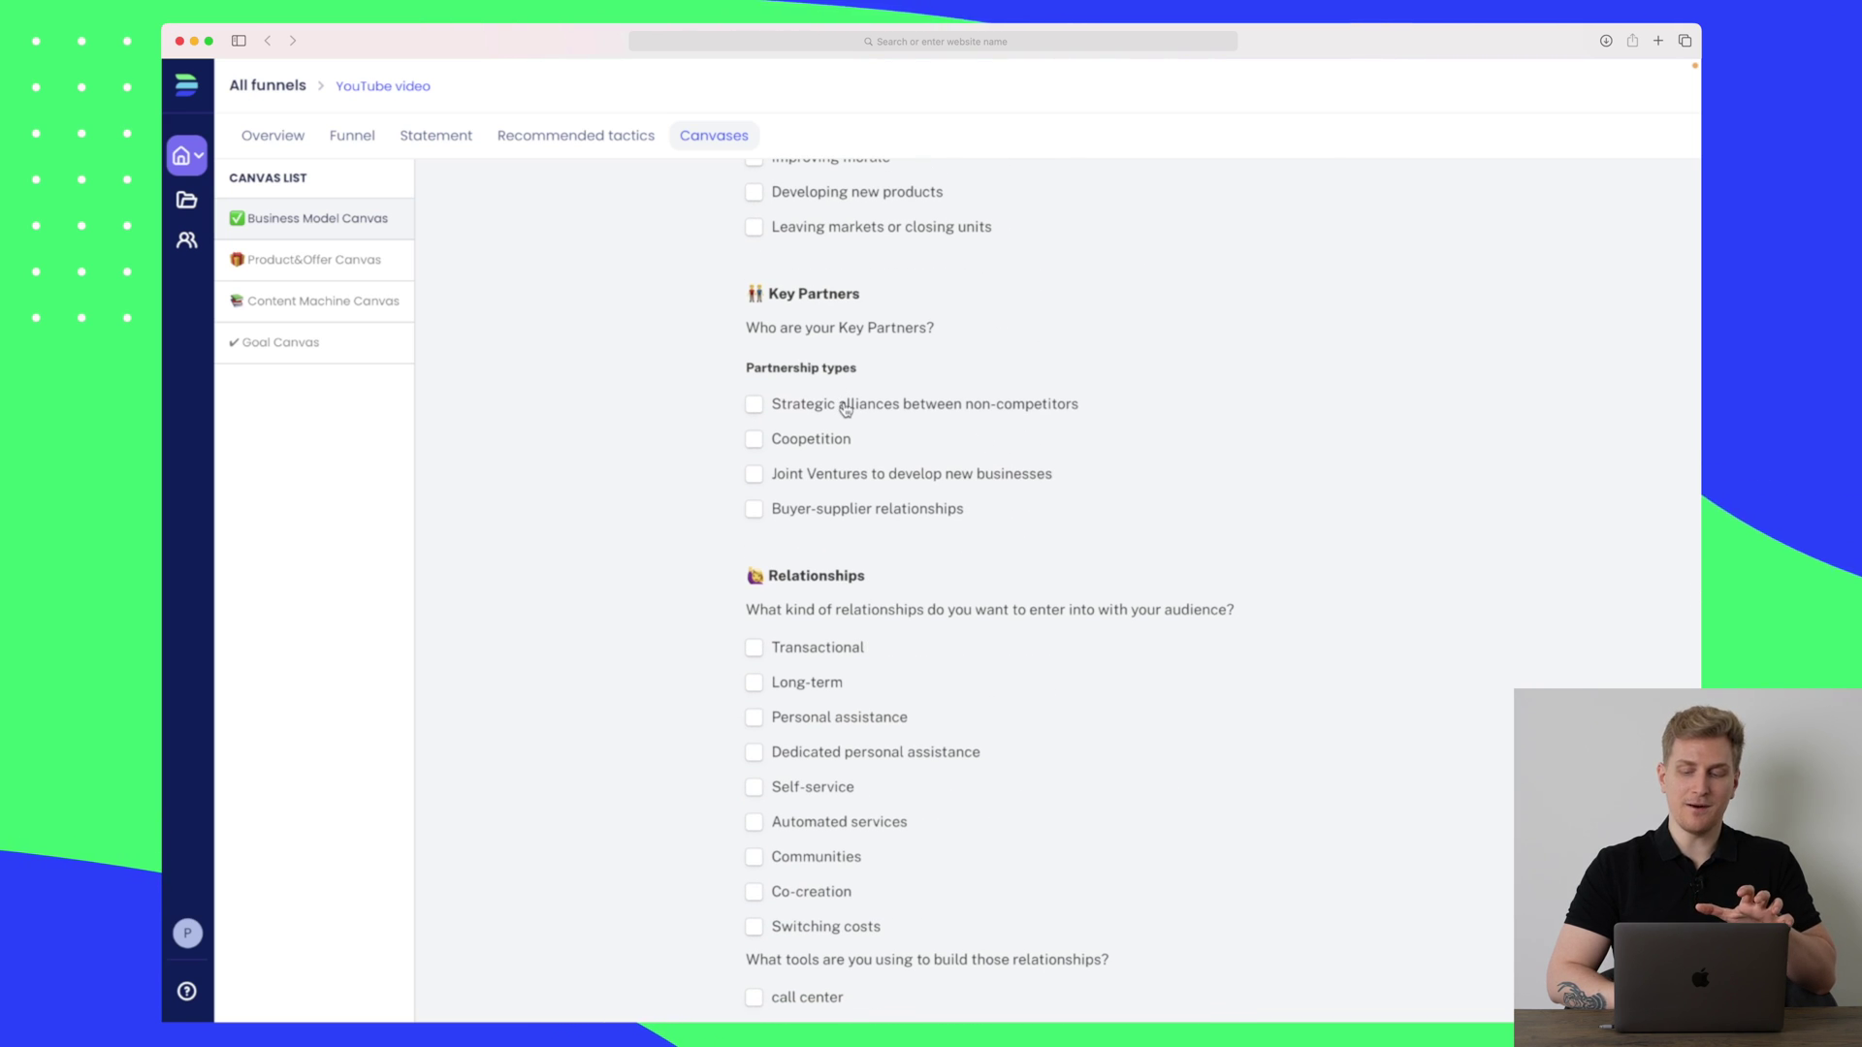
click(840, 404)
scroll(840, 404, down, 7)
scroll(846, 409, down, 10)
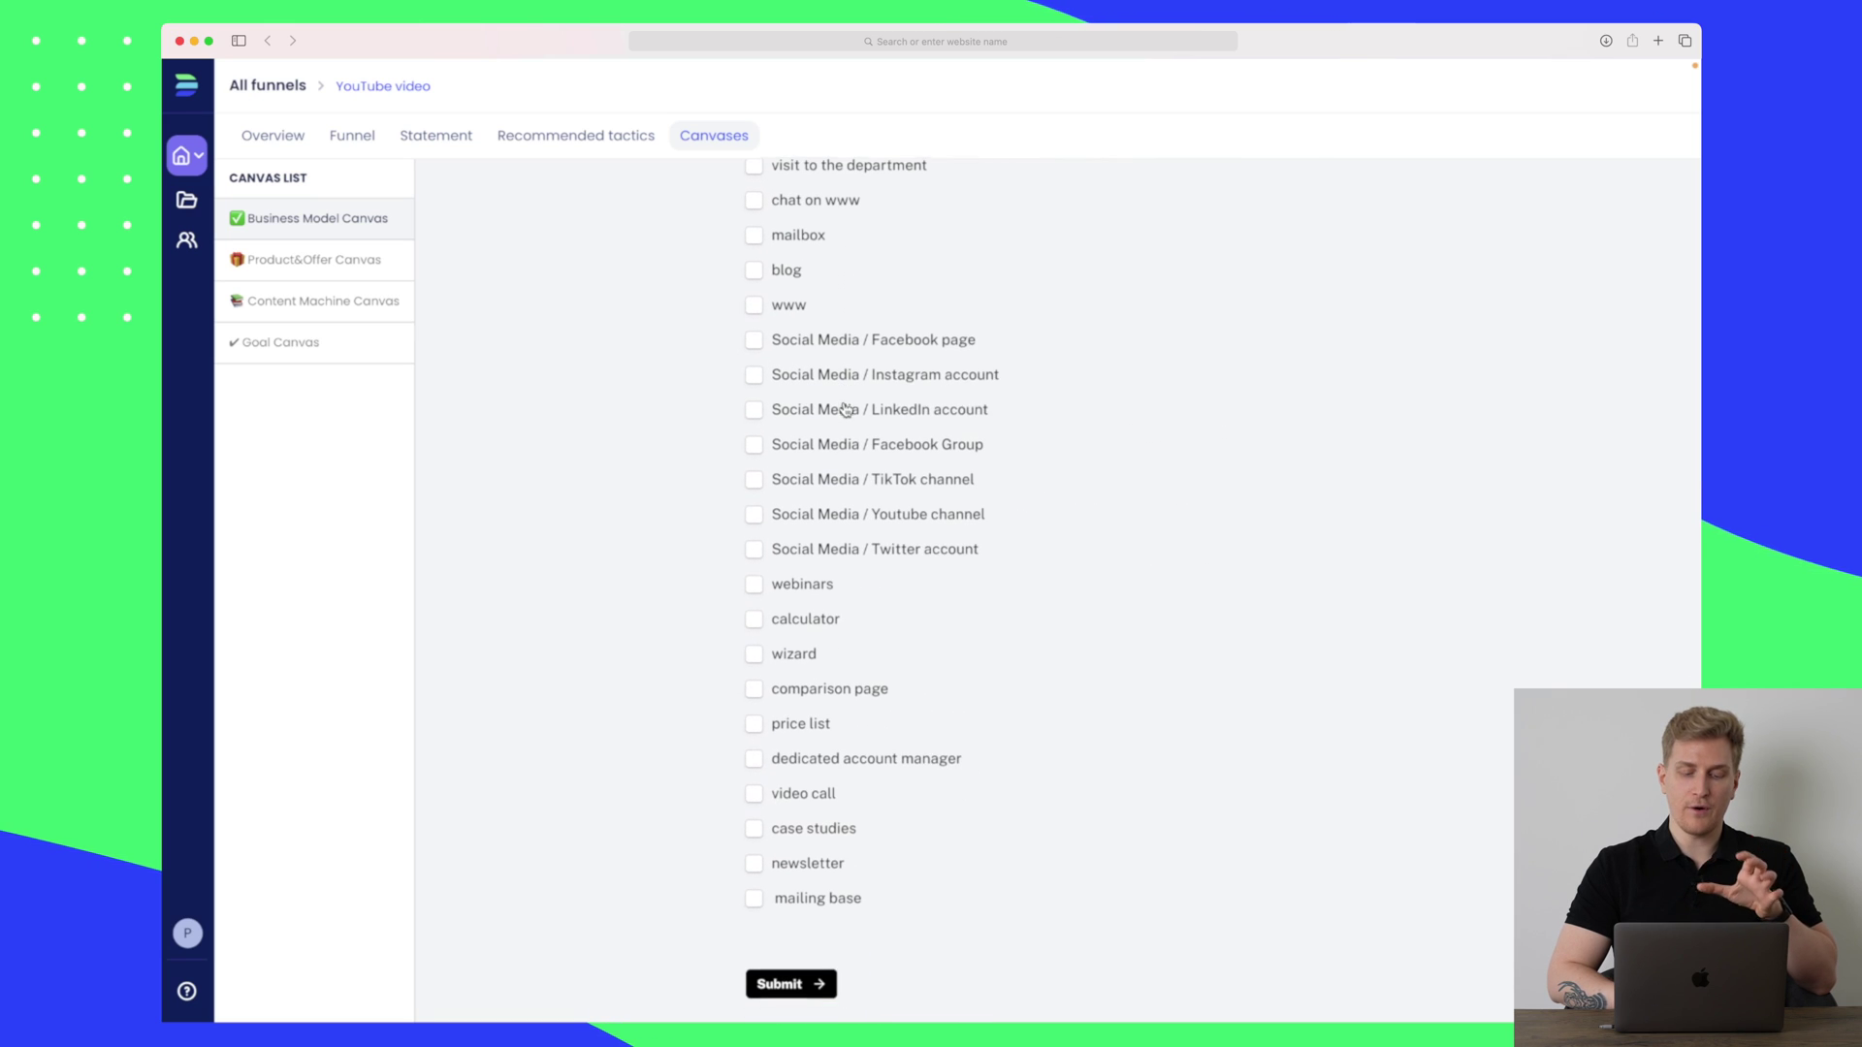
click(782, 985)
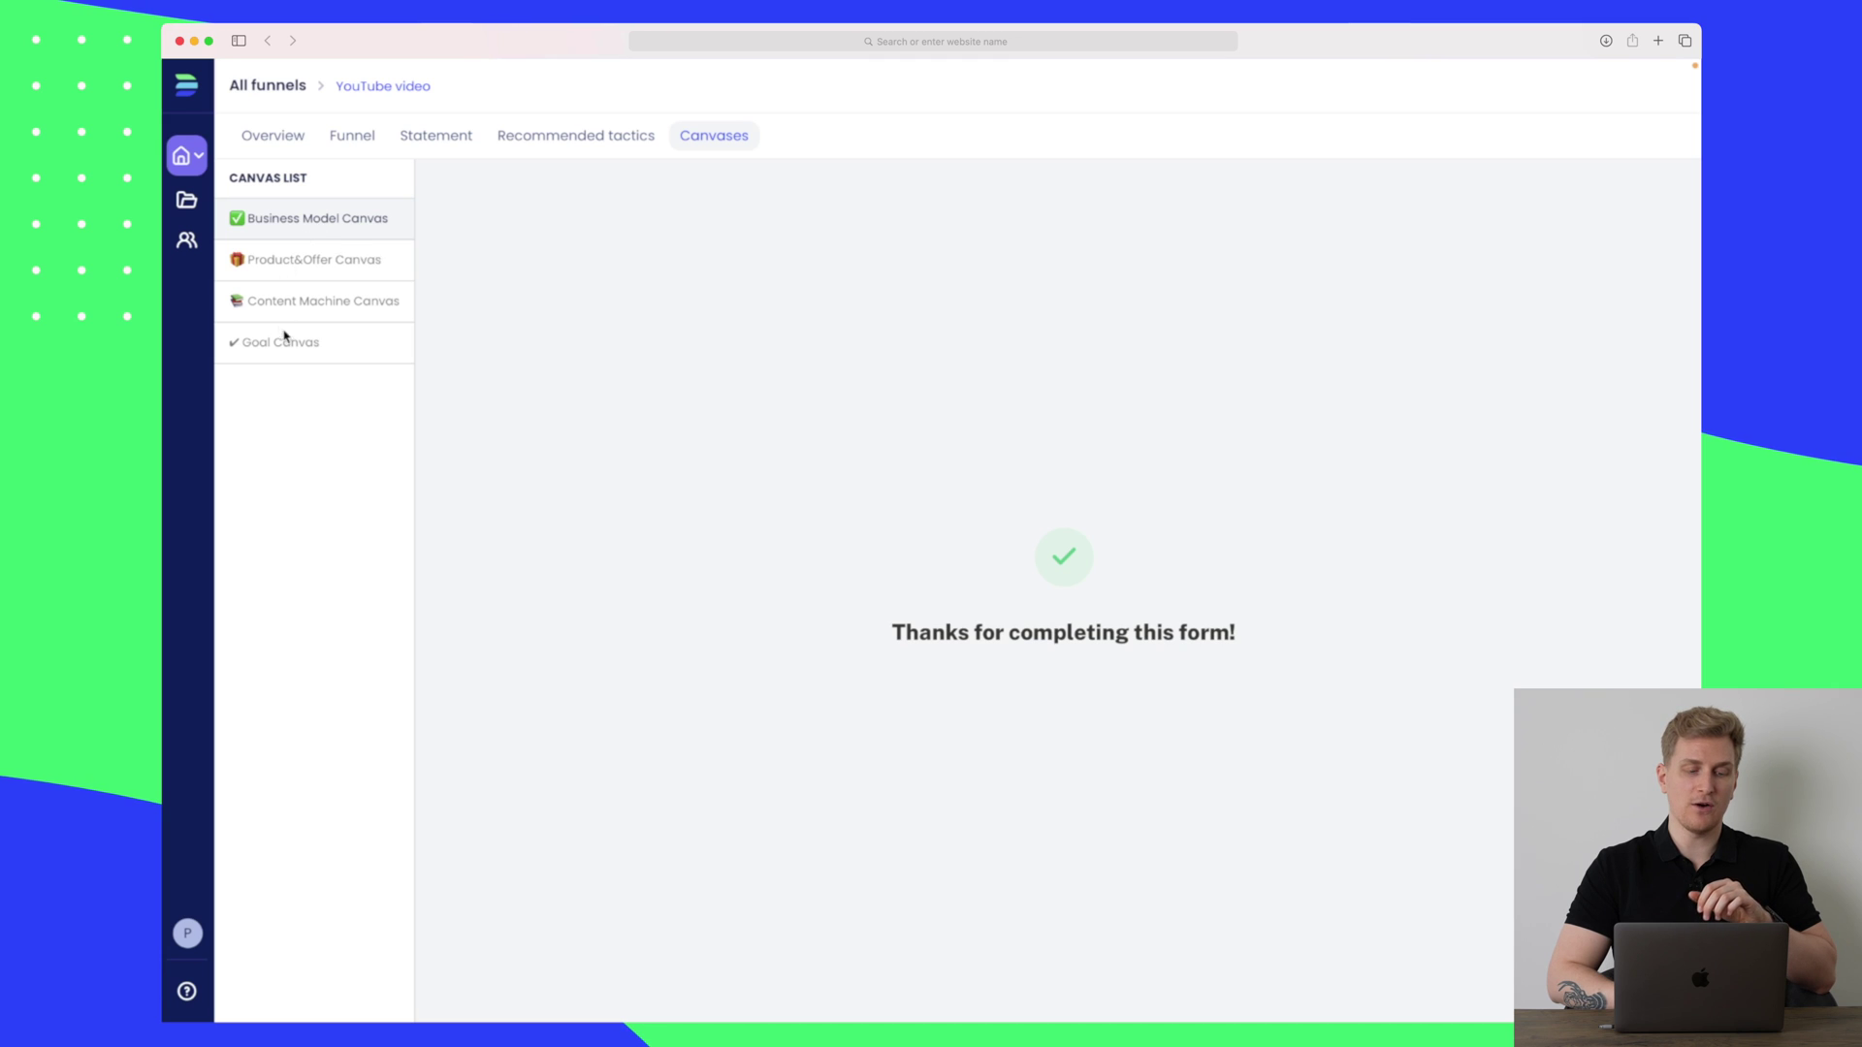
Open the Product&Offer Canvas and look over its product, bestseller and bundle questions.
click(291, 260)
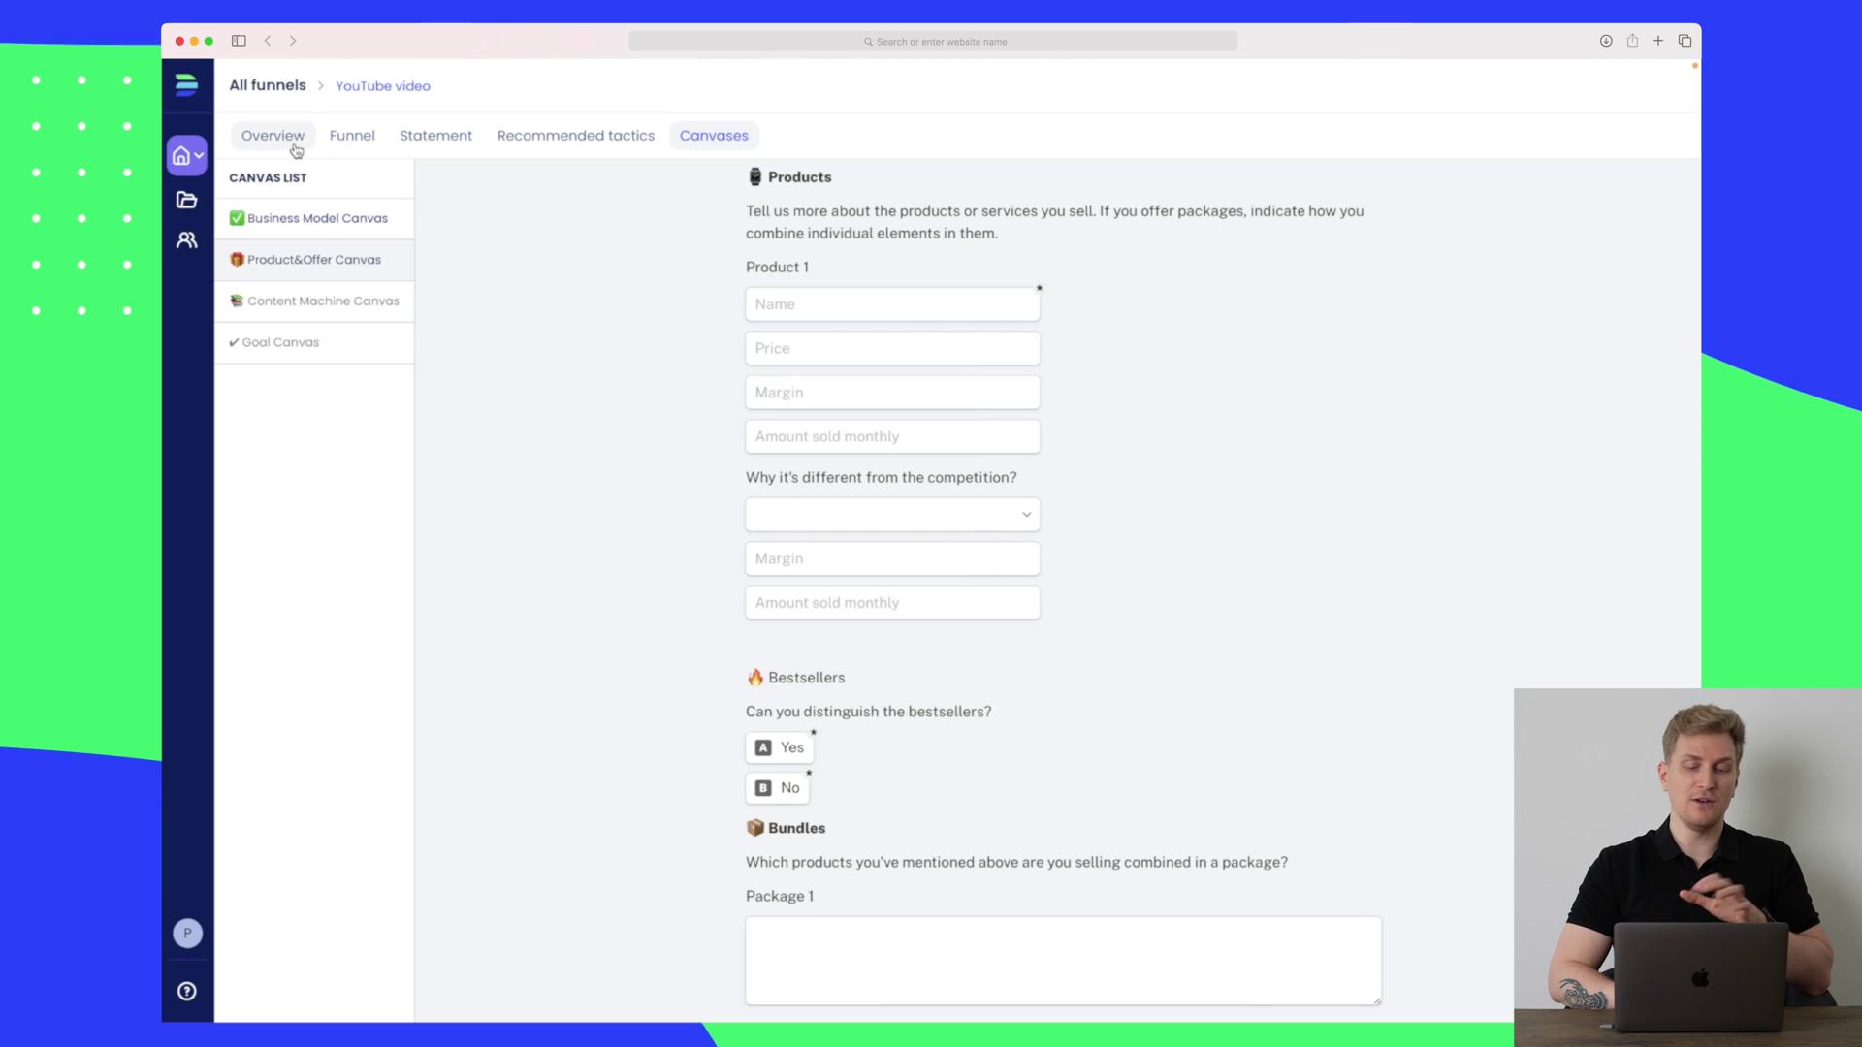
click(309, 220)
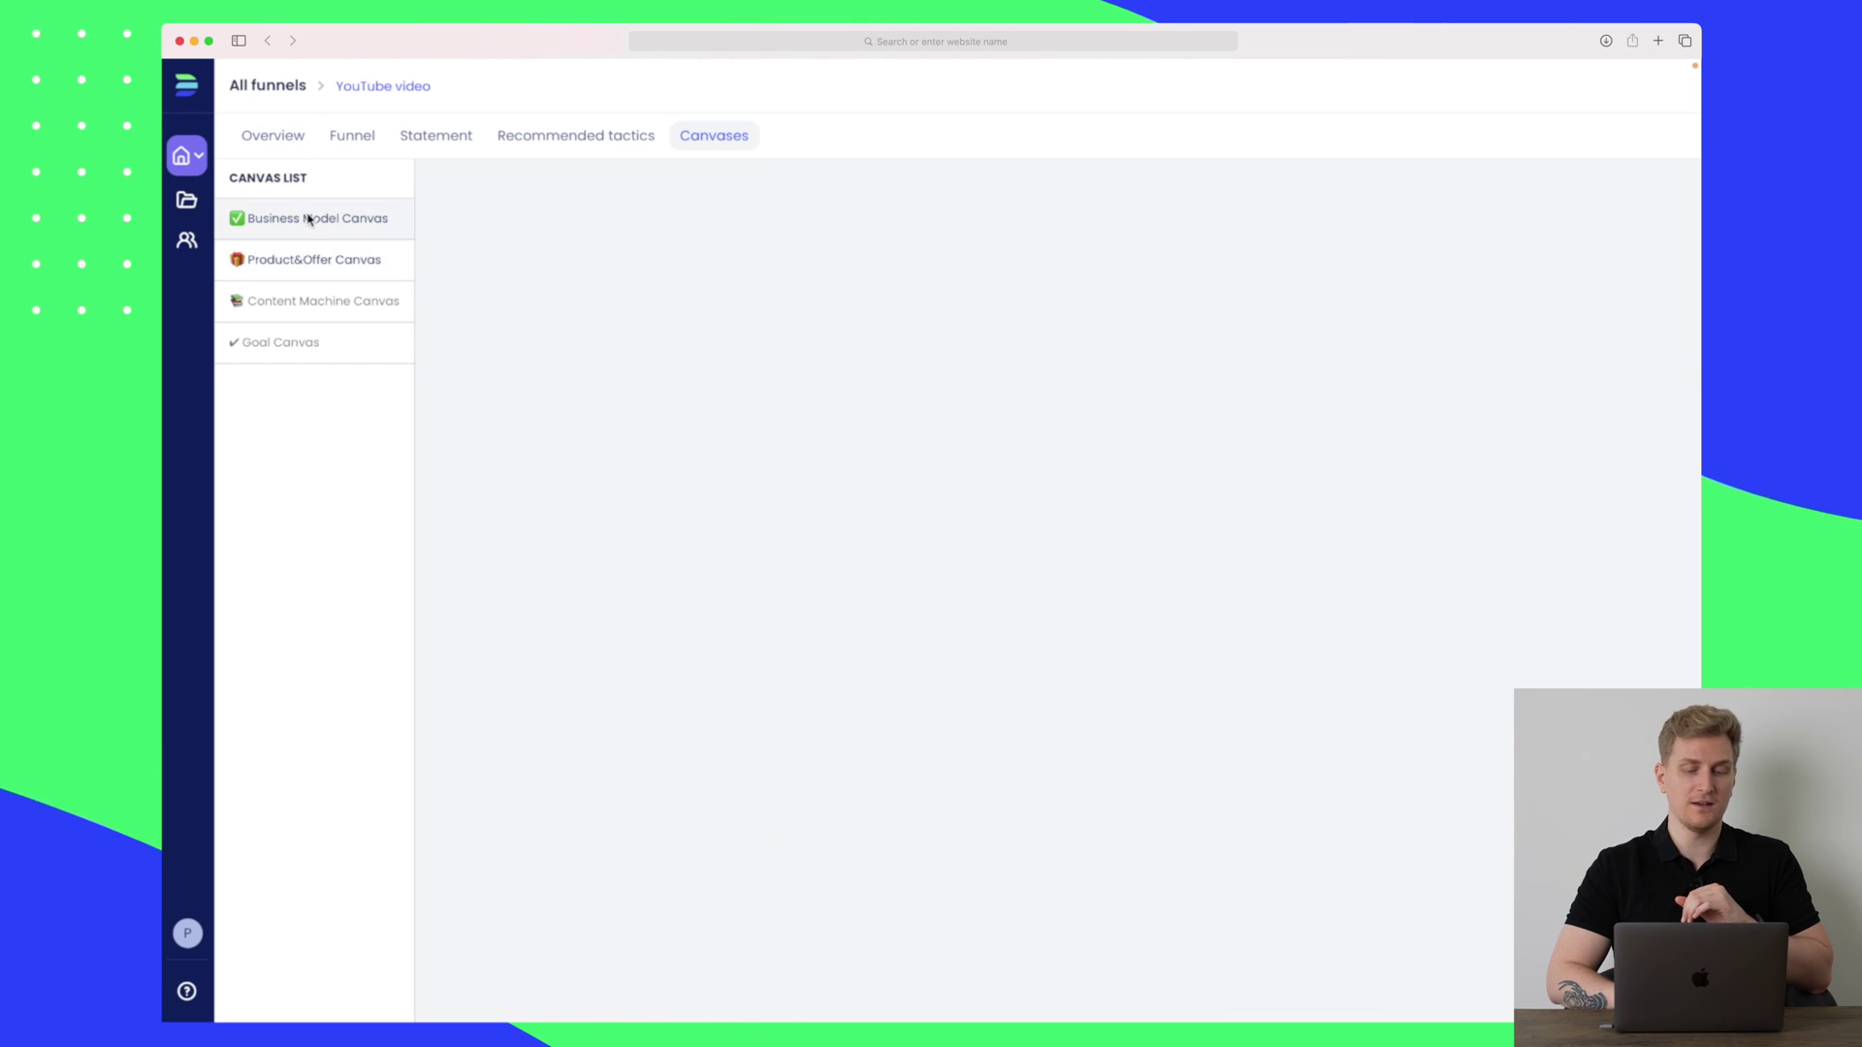
click(298, 268)
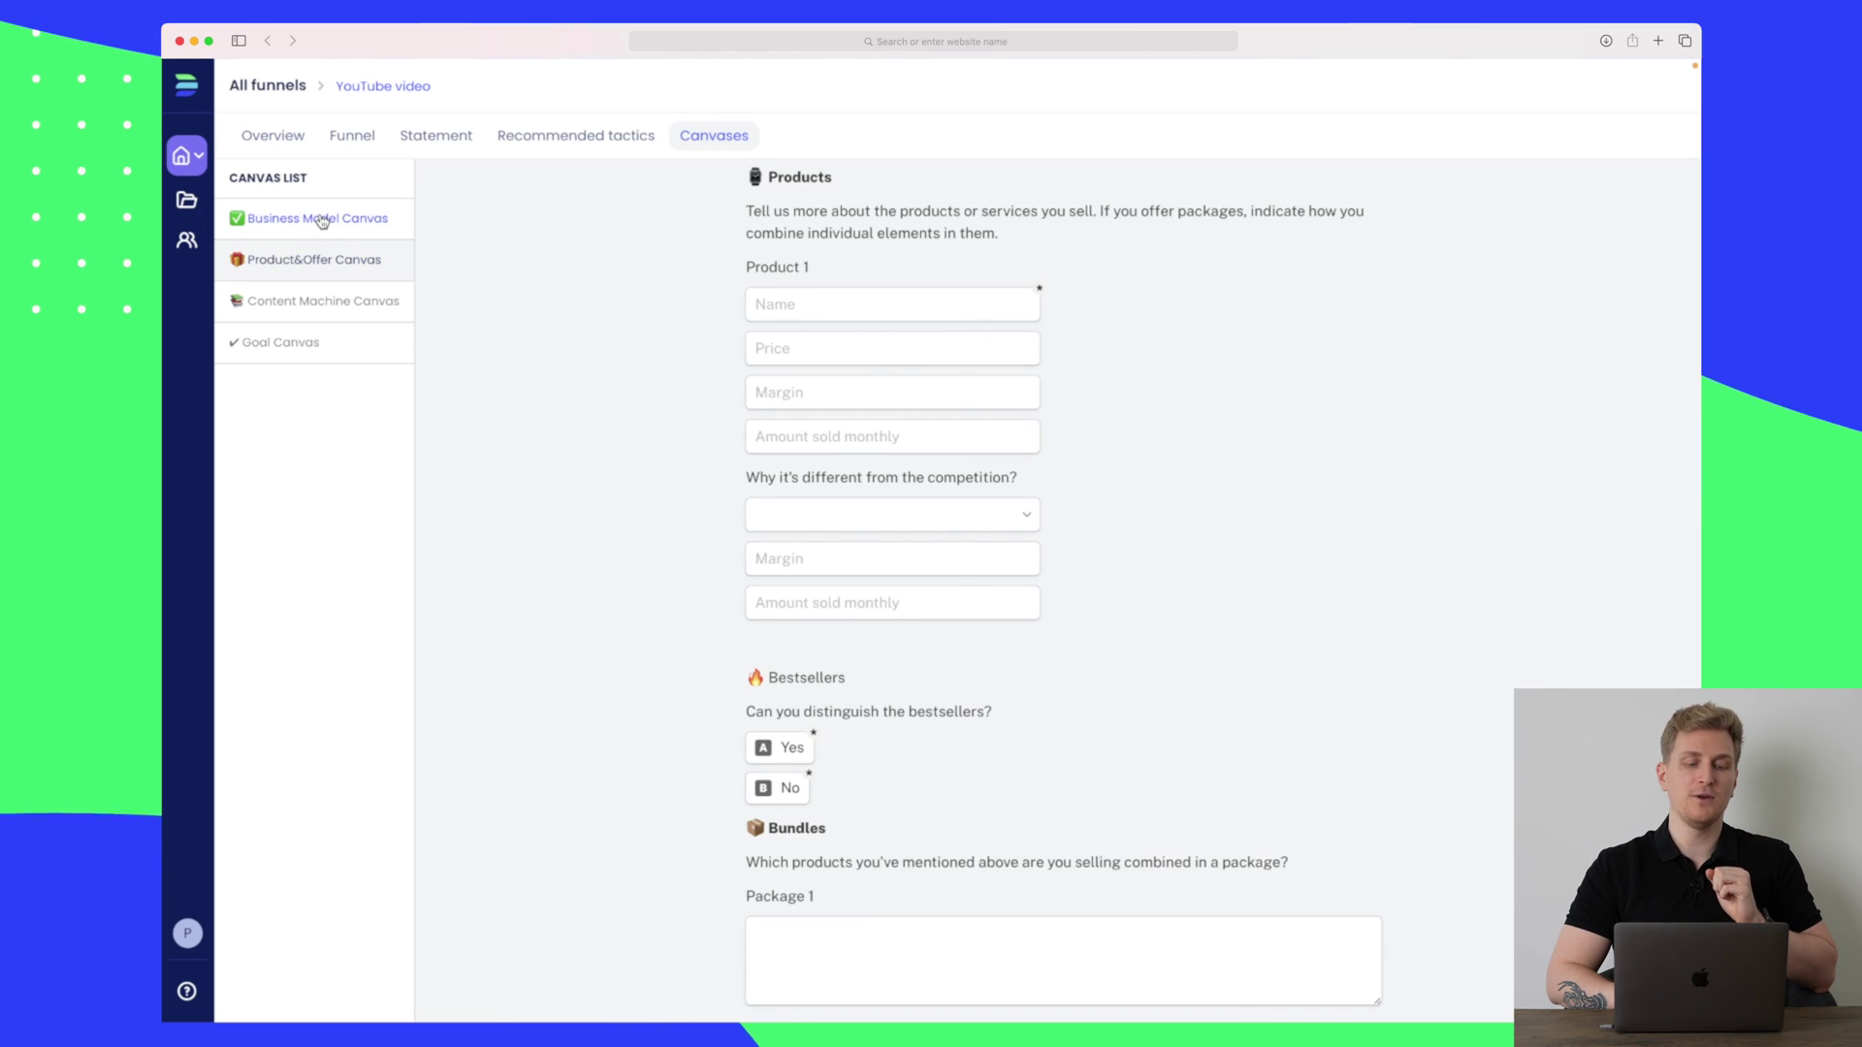
Review the tactics placed on the funnel board and compare them with the recommended tactics.
click(353, 147)
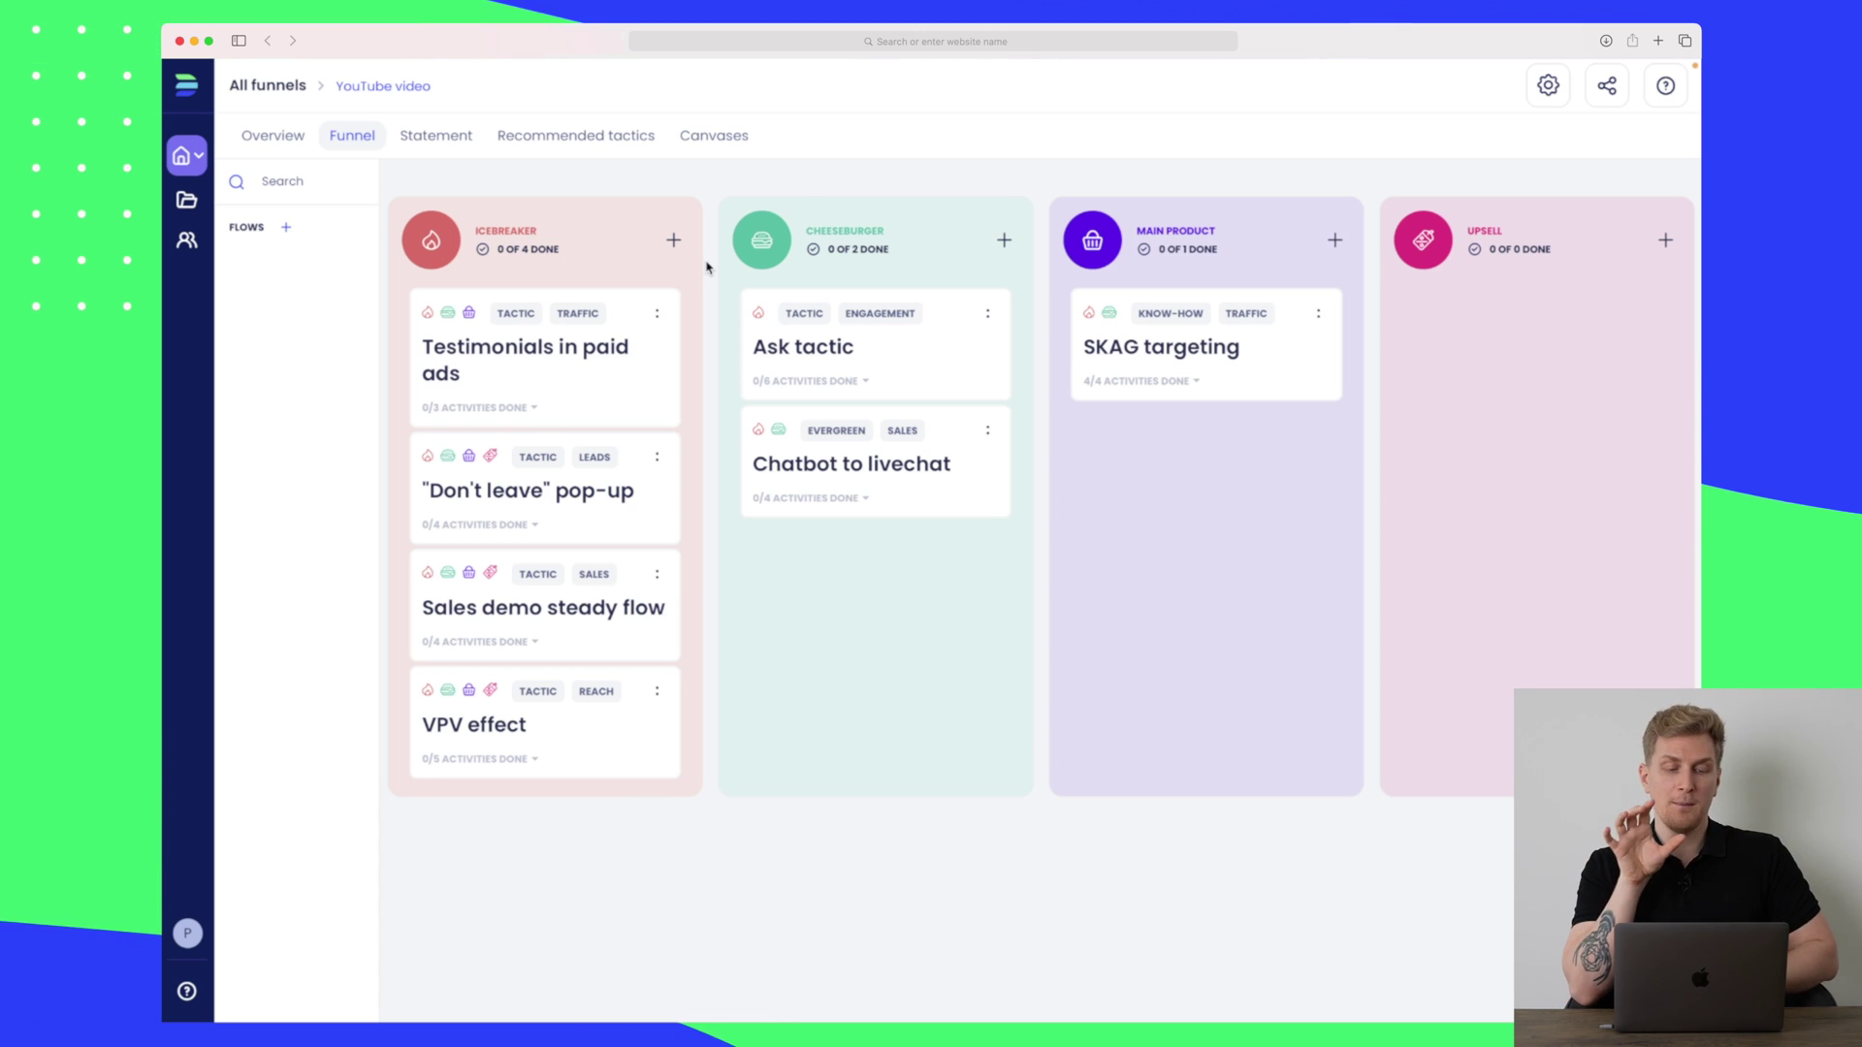
click(603, 144)
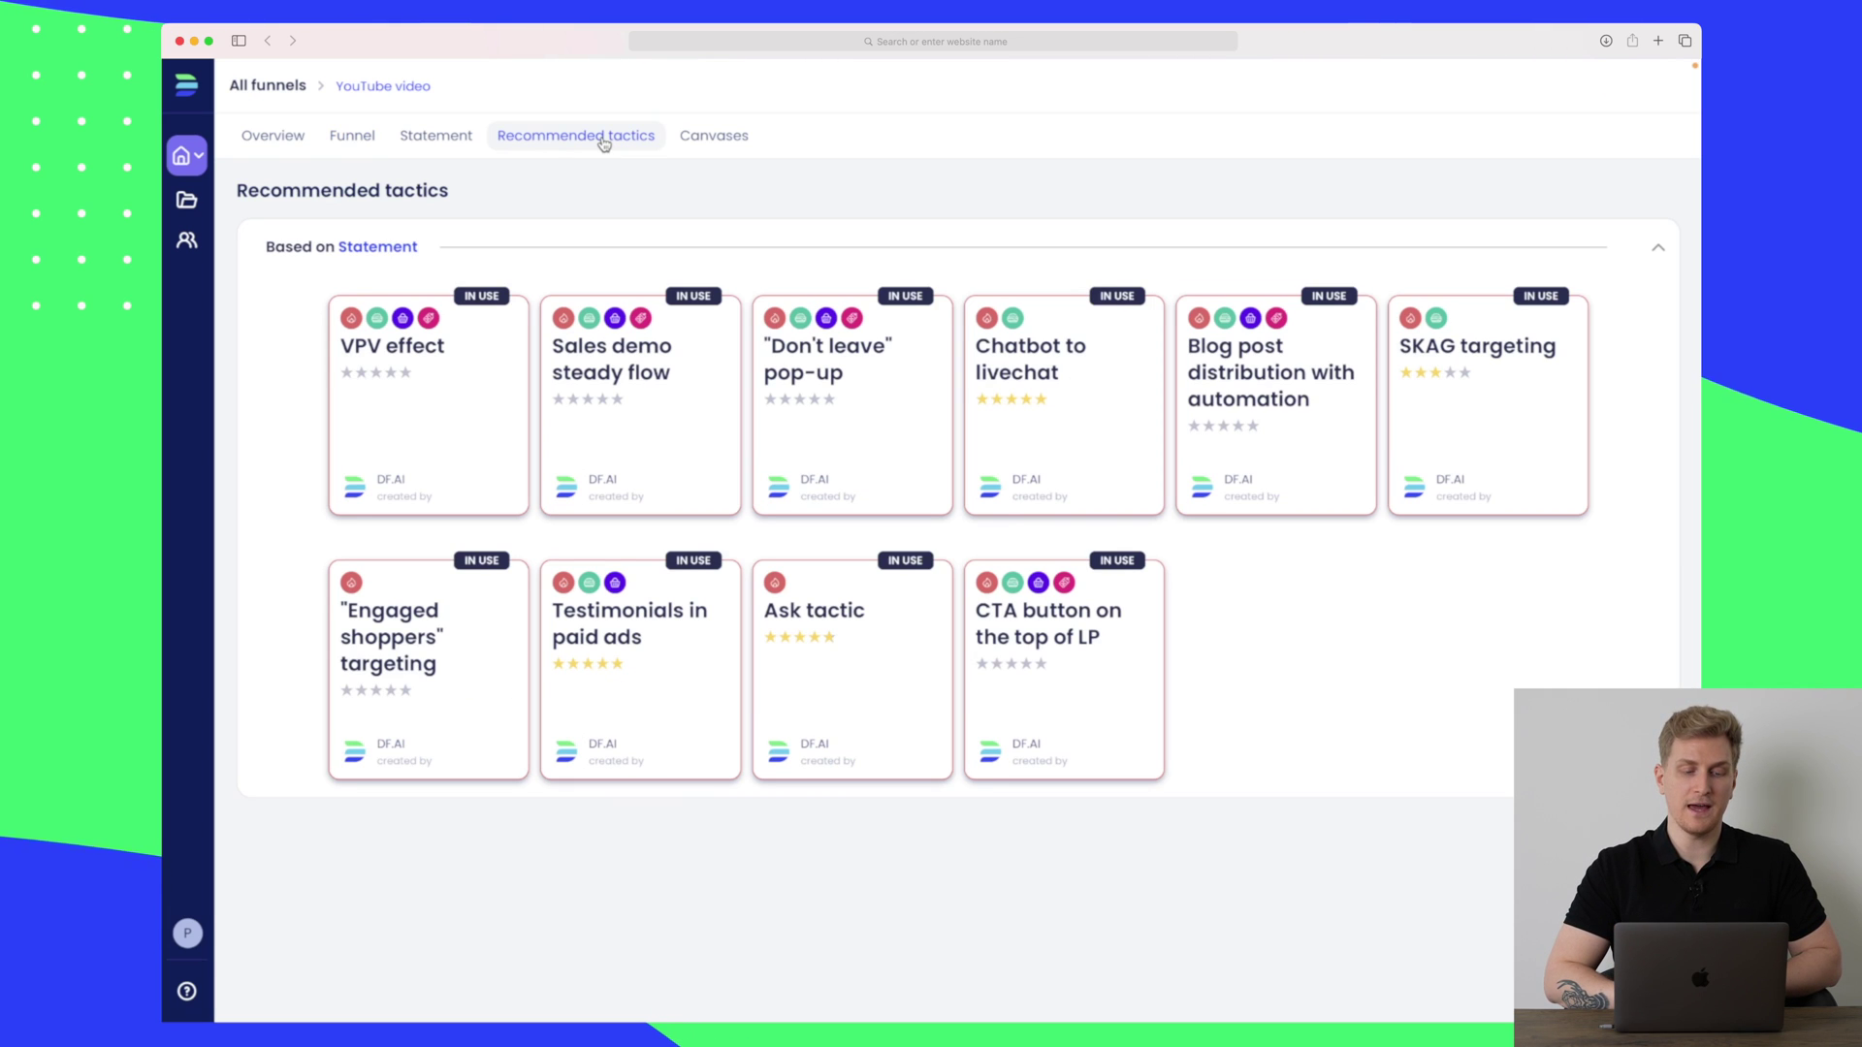
click(354, 137)
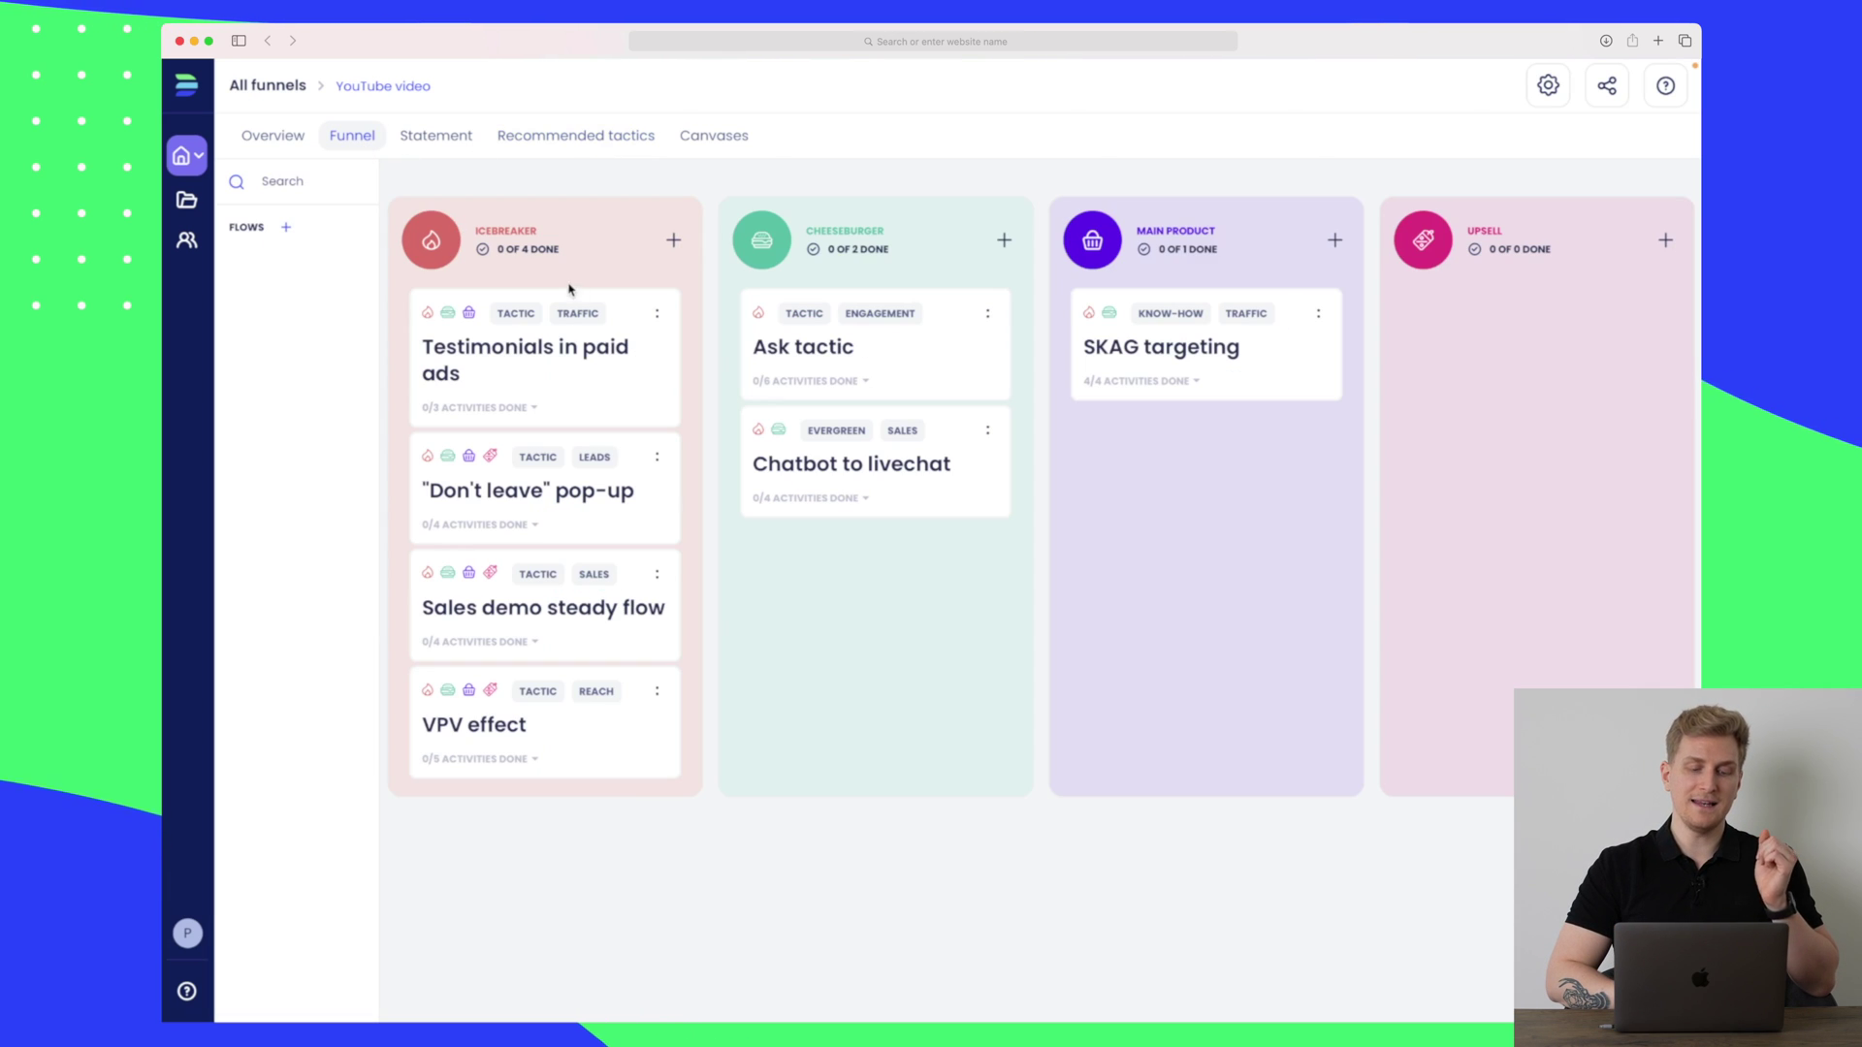
Open the tactics library from the Icebreaker stage and browse the available tactics for one to use.
click(676, 239)
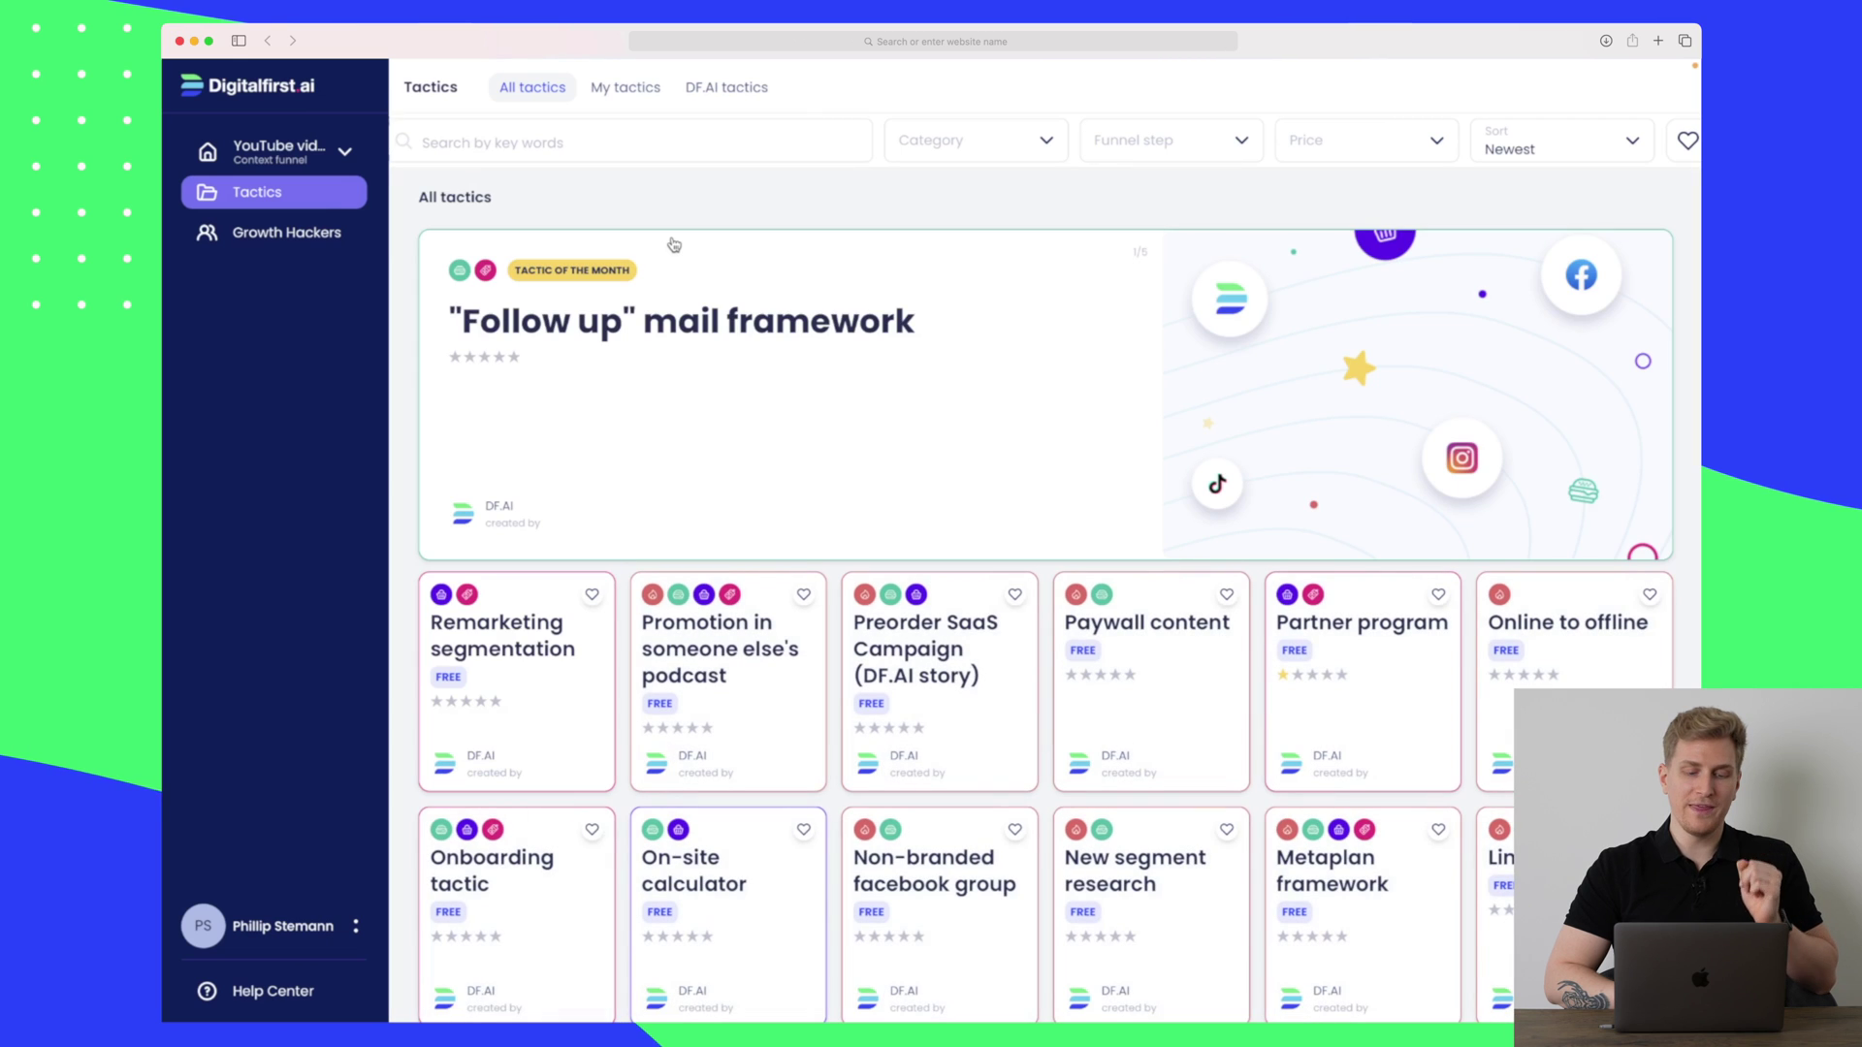
scroll(770, 403, down, 10)
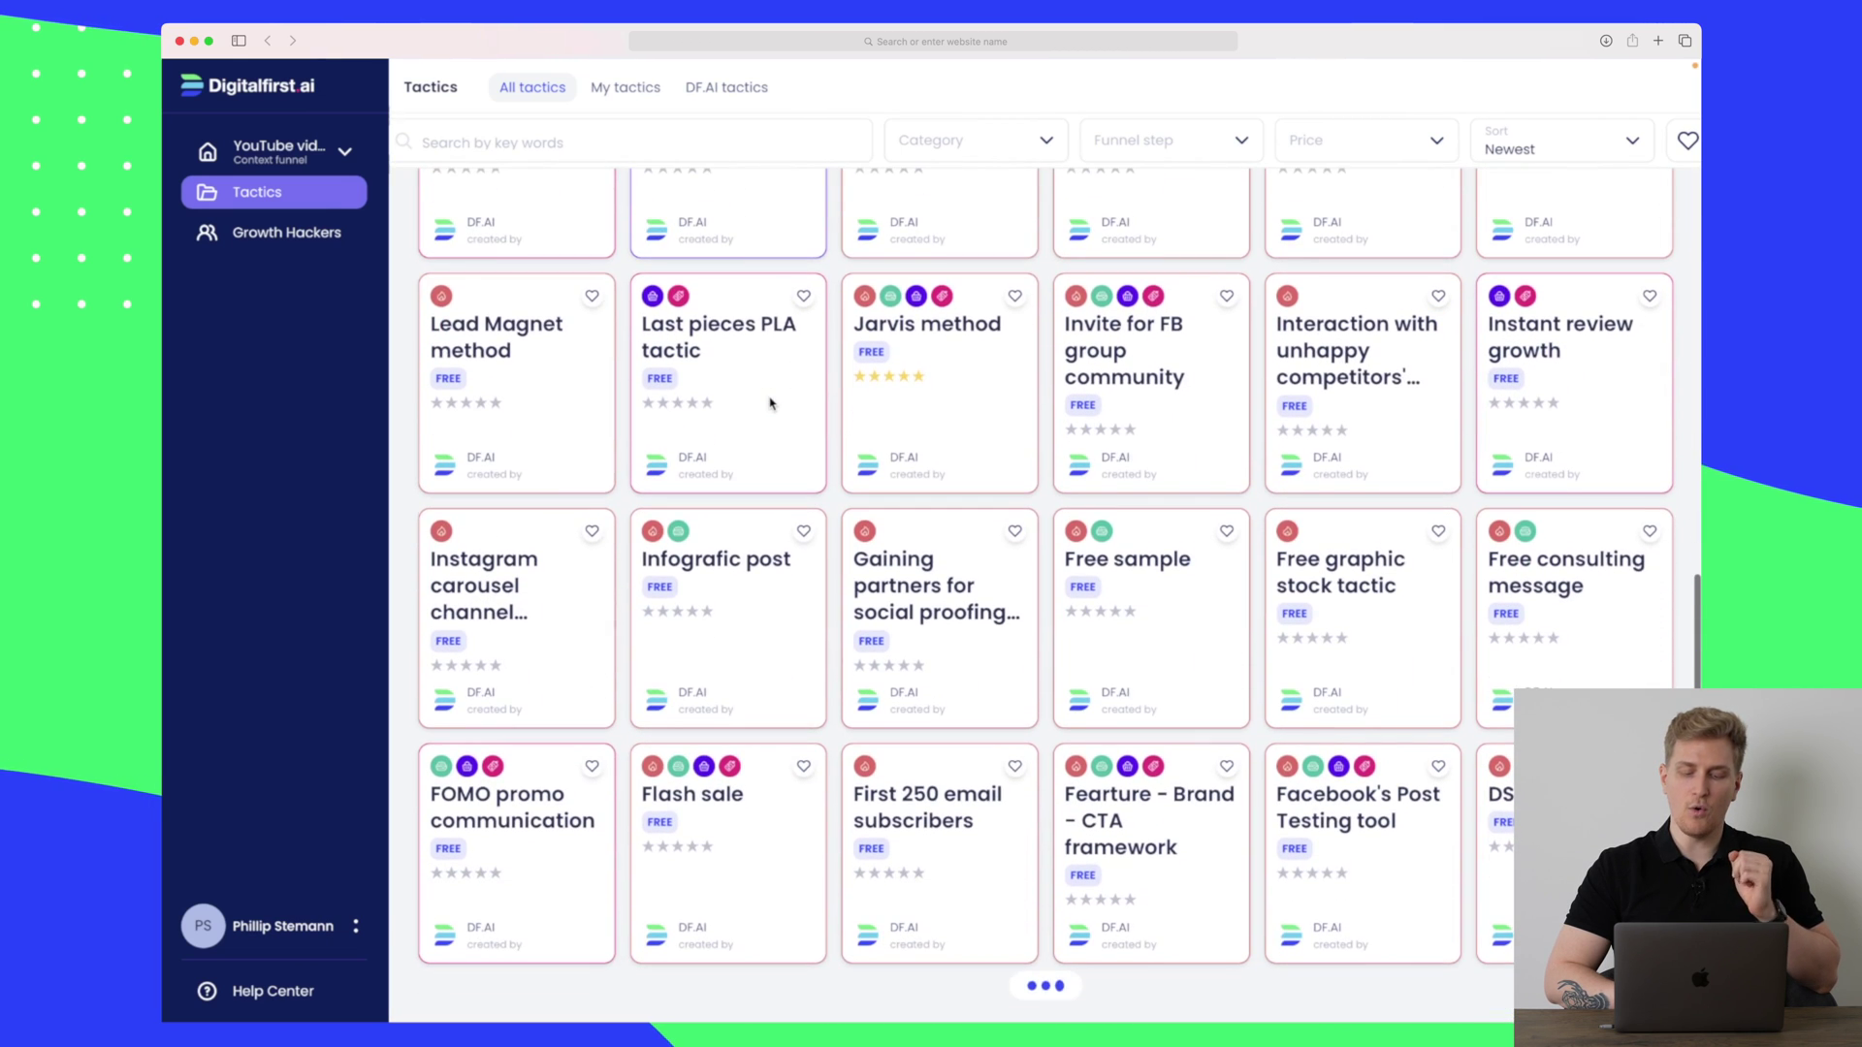
scroll(770, 403, down, 15)
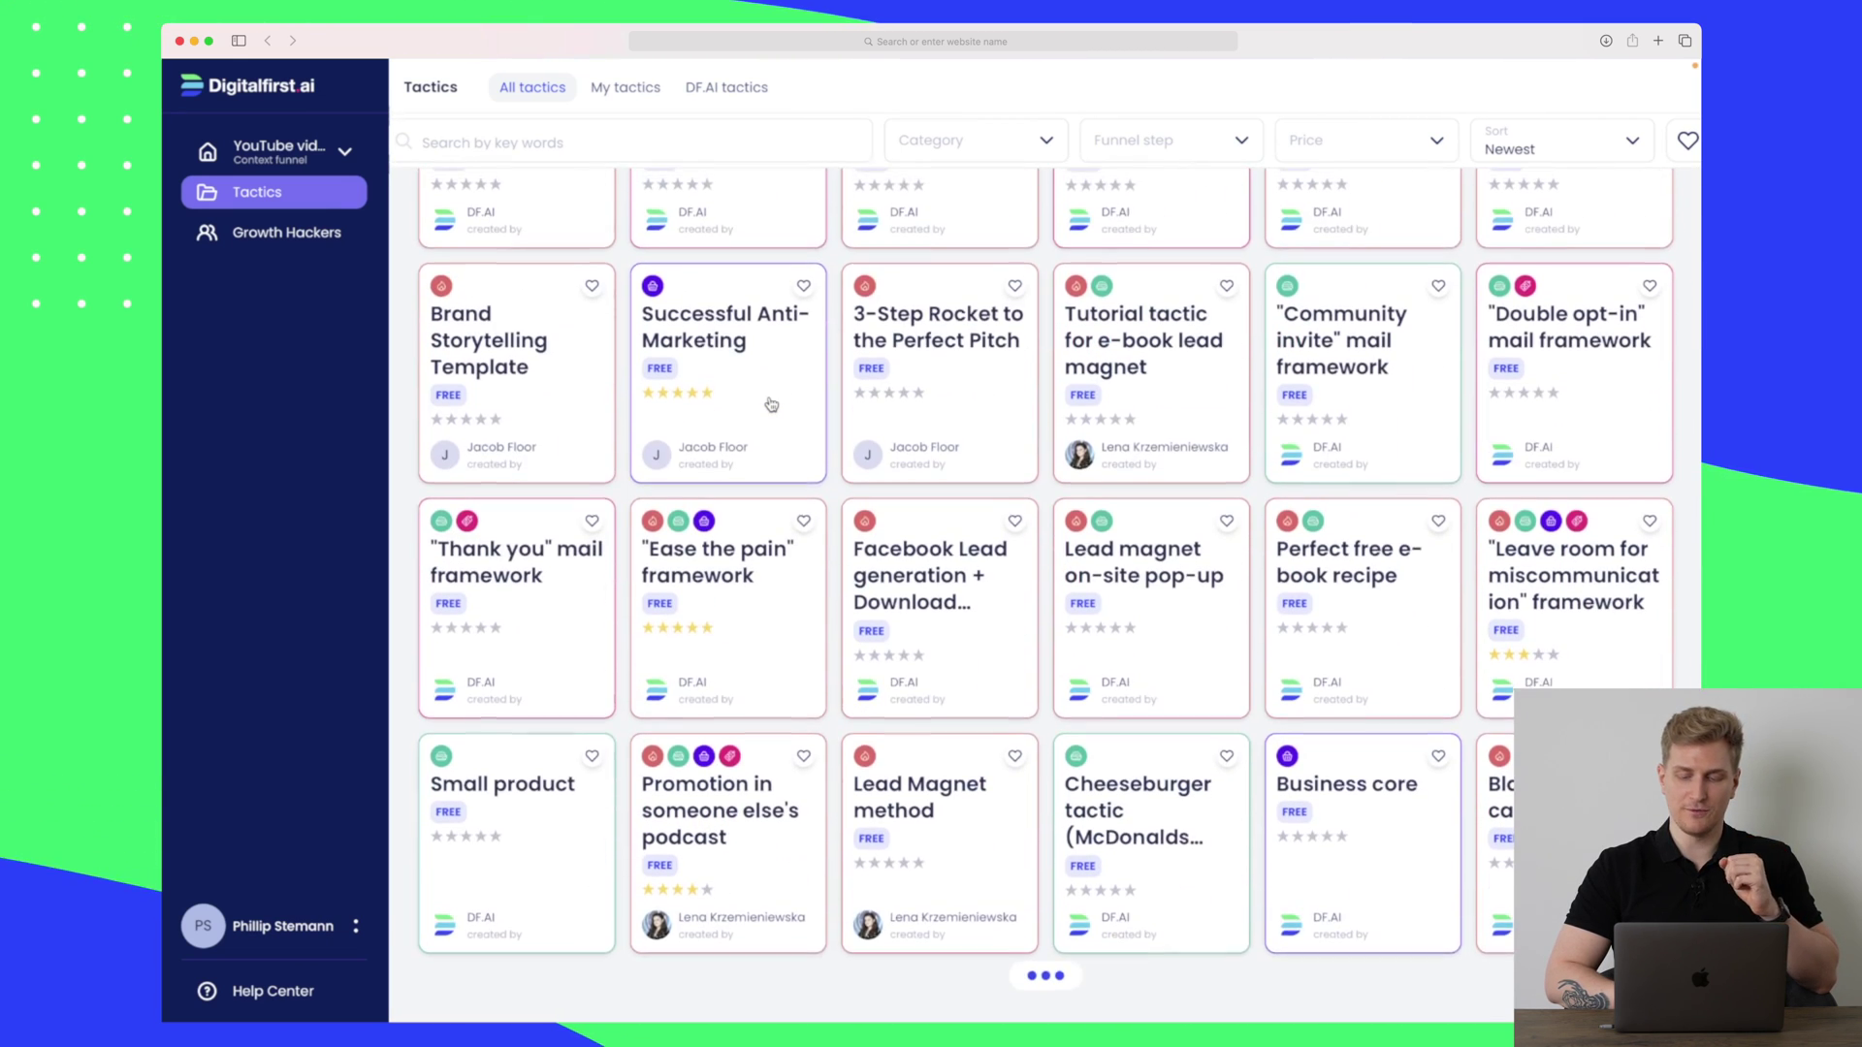
scroll(770, 403, down, 5)
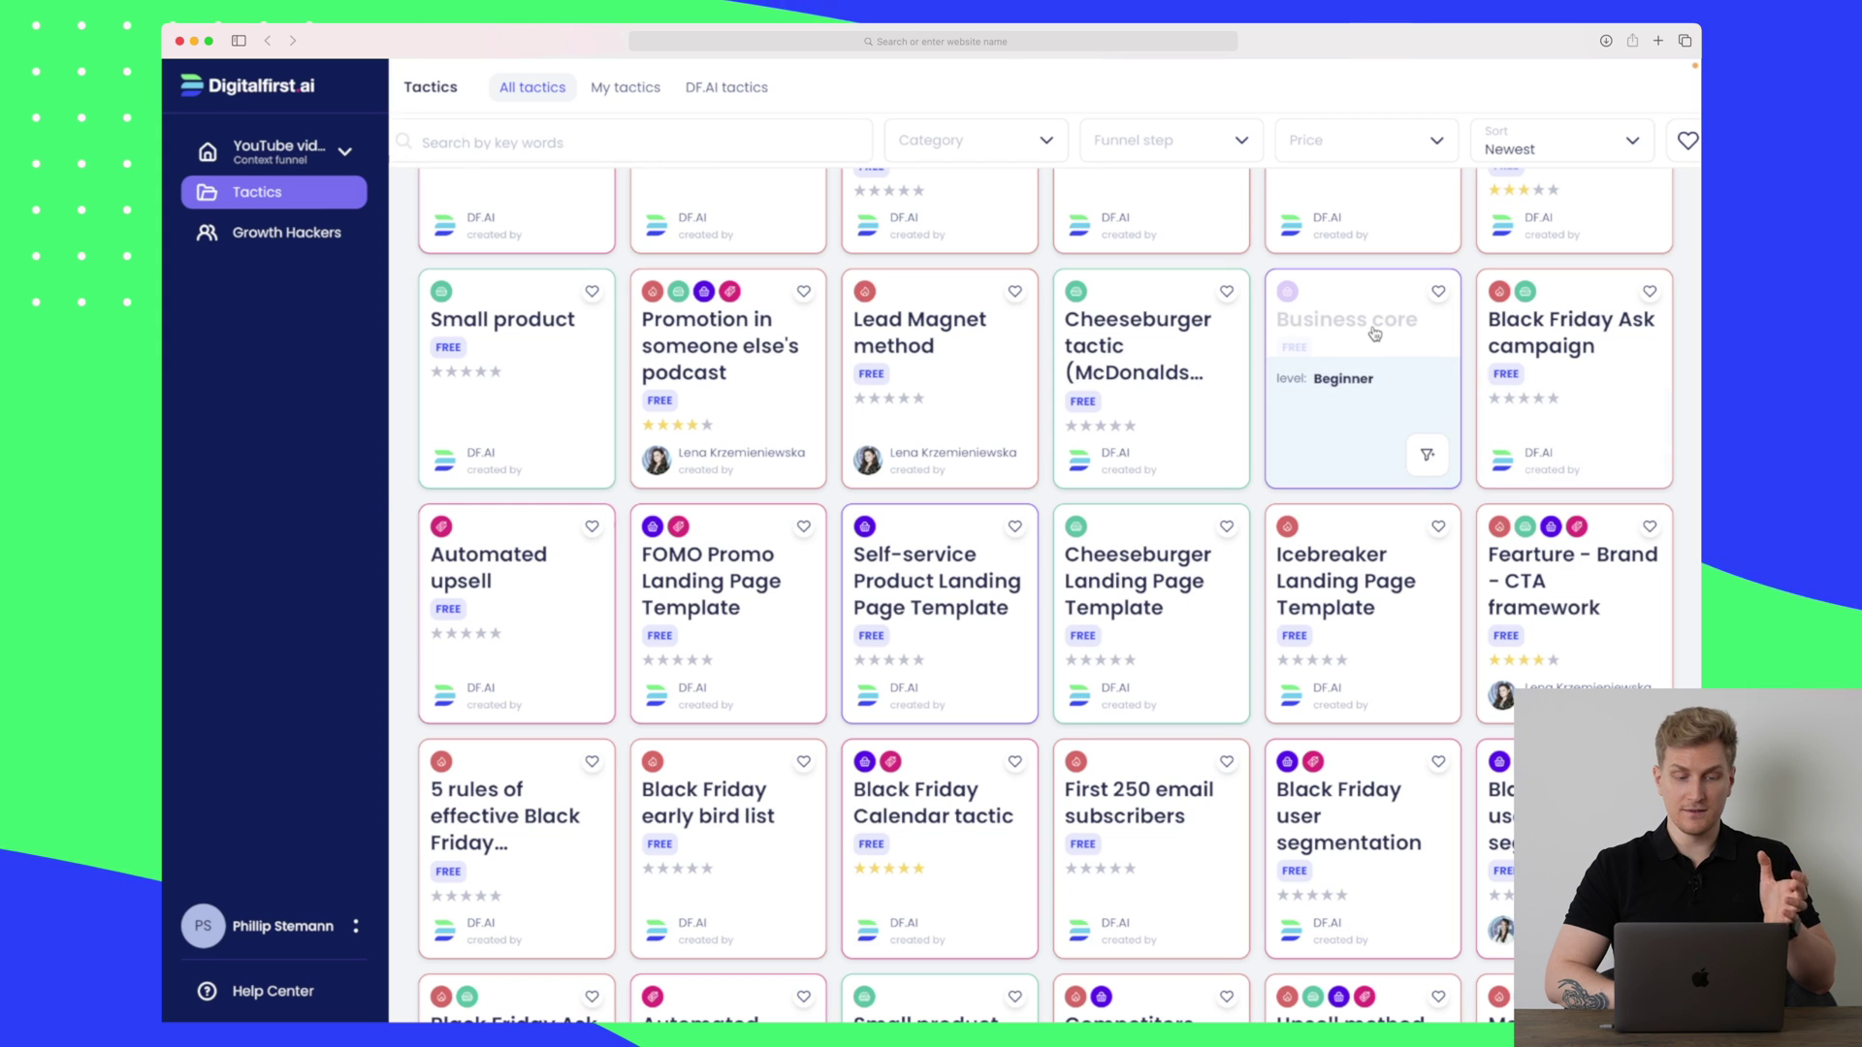
scroll(501, 565, down, 5)
scroll(501, 565, down, 1)
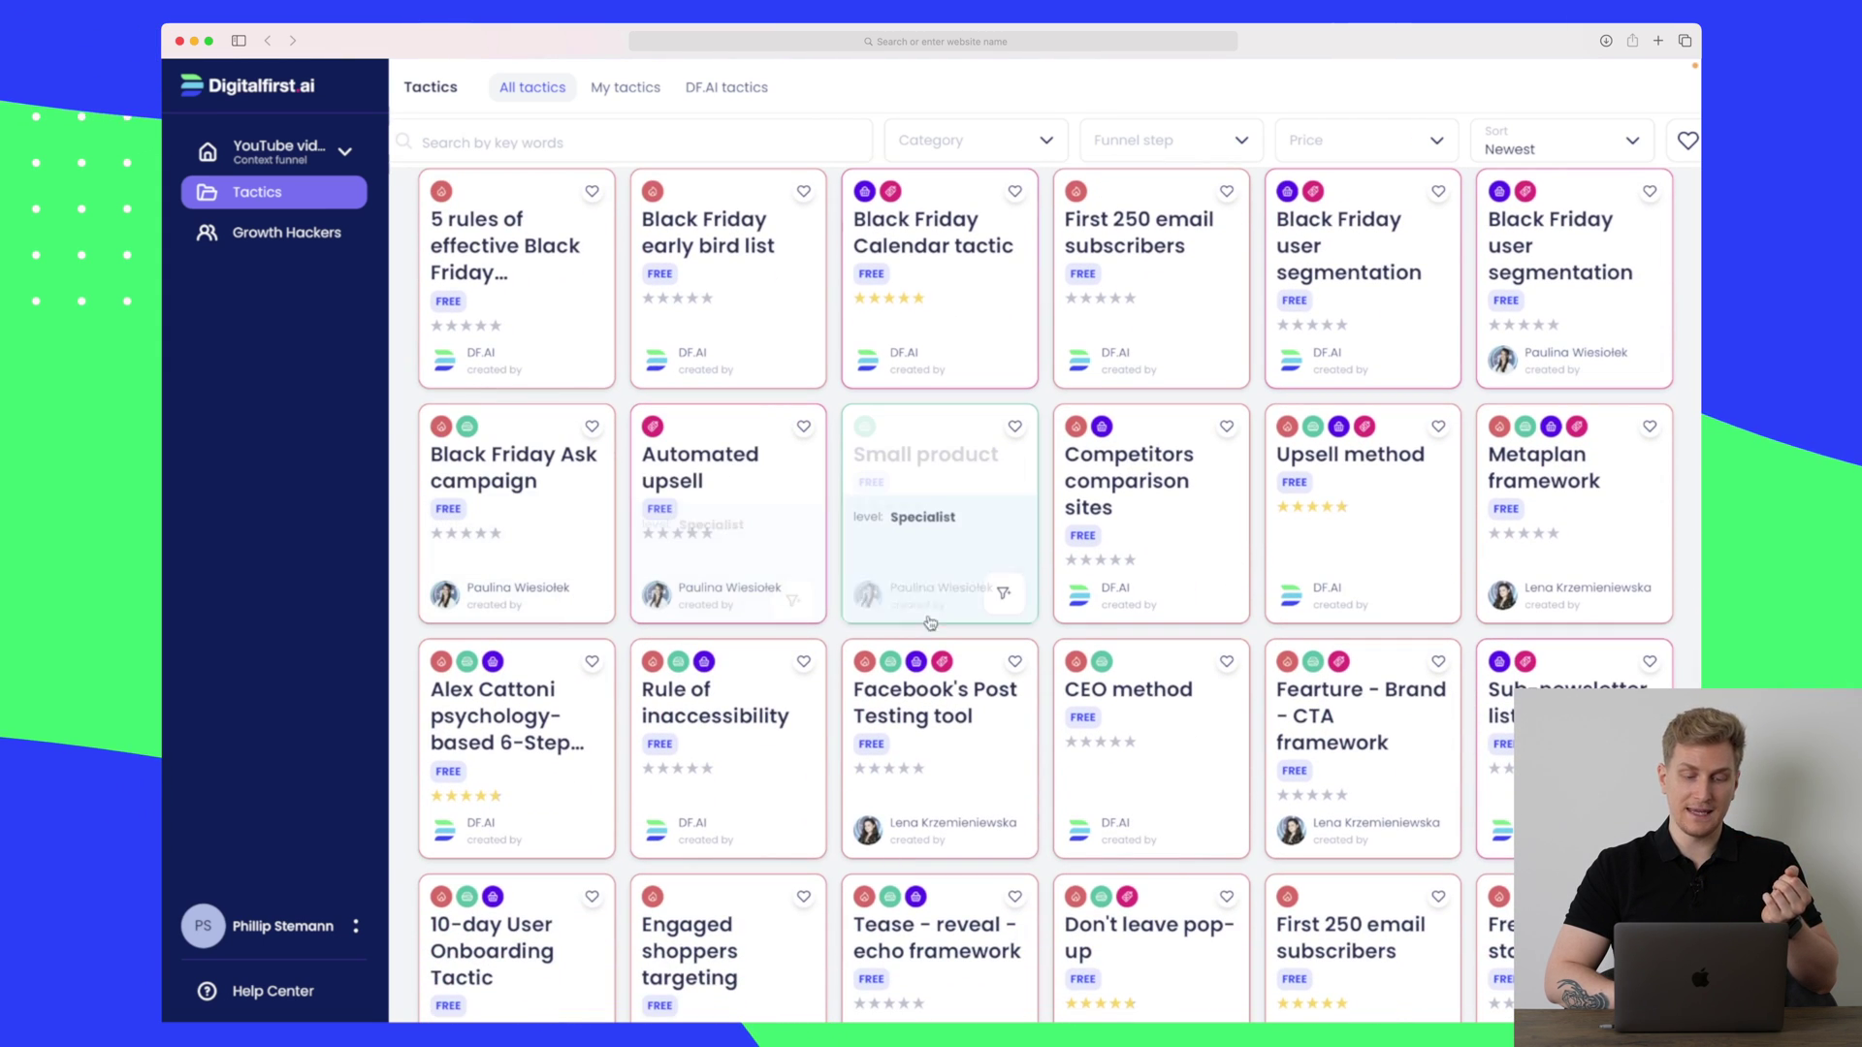
scroll(1066, 514, down, 5)
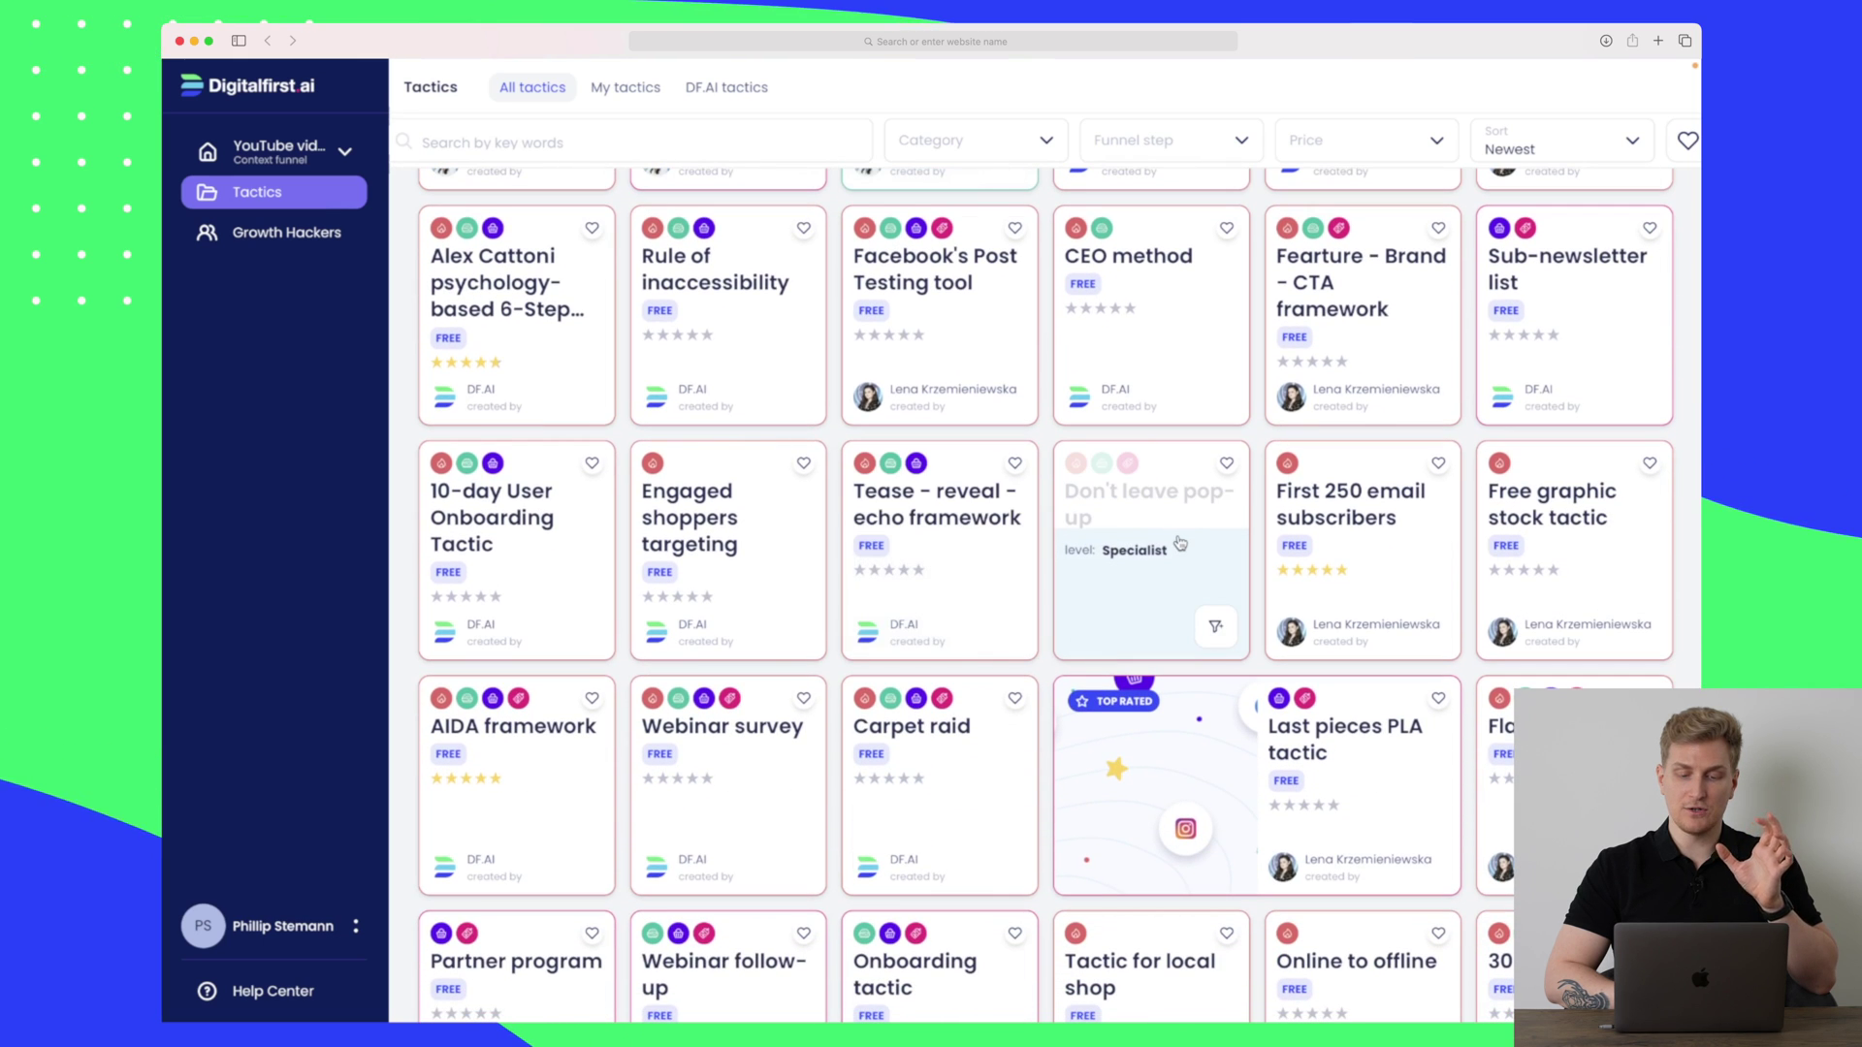
scroll(1154, 533, down, 2)
scroll(1181, 544, down, 1)
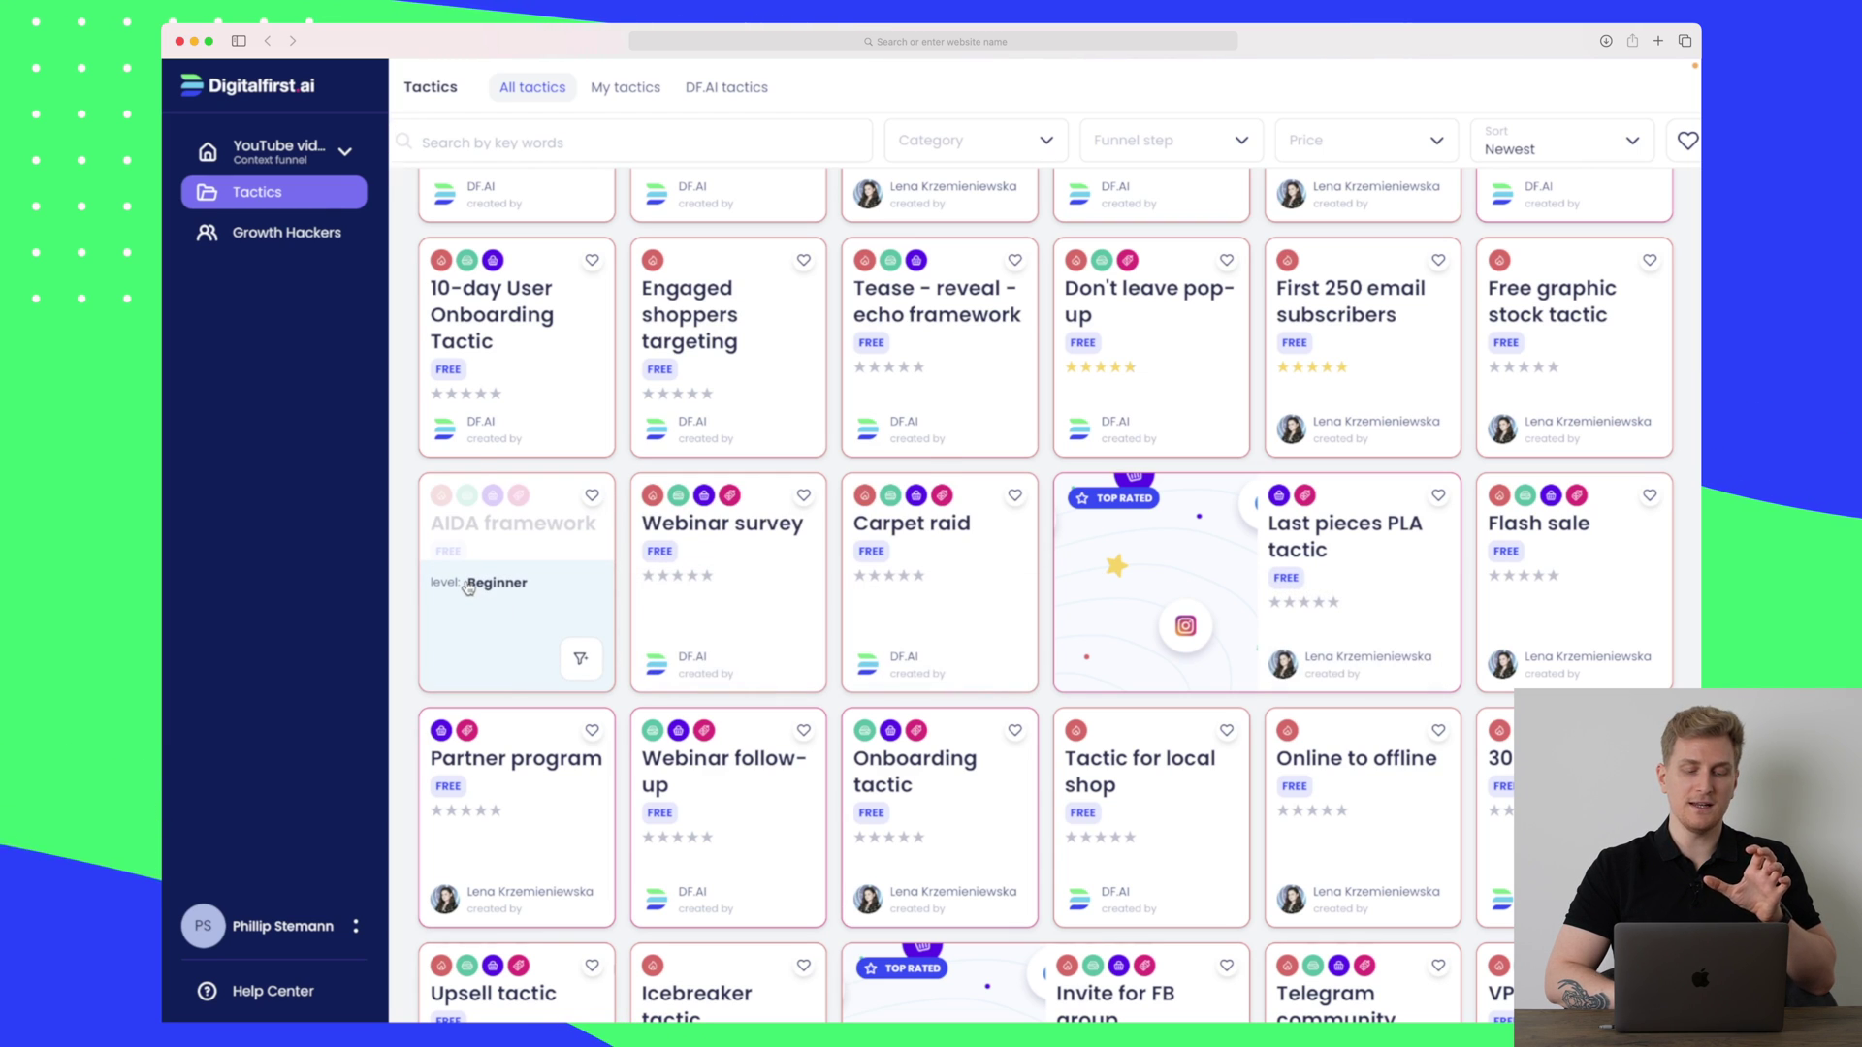
Open the AIDA framework tactic and read its Attention, Interest, Desire and Action steps and its About description.
click(527, 597)
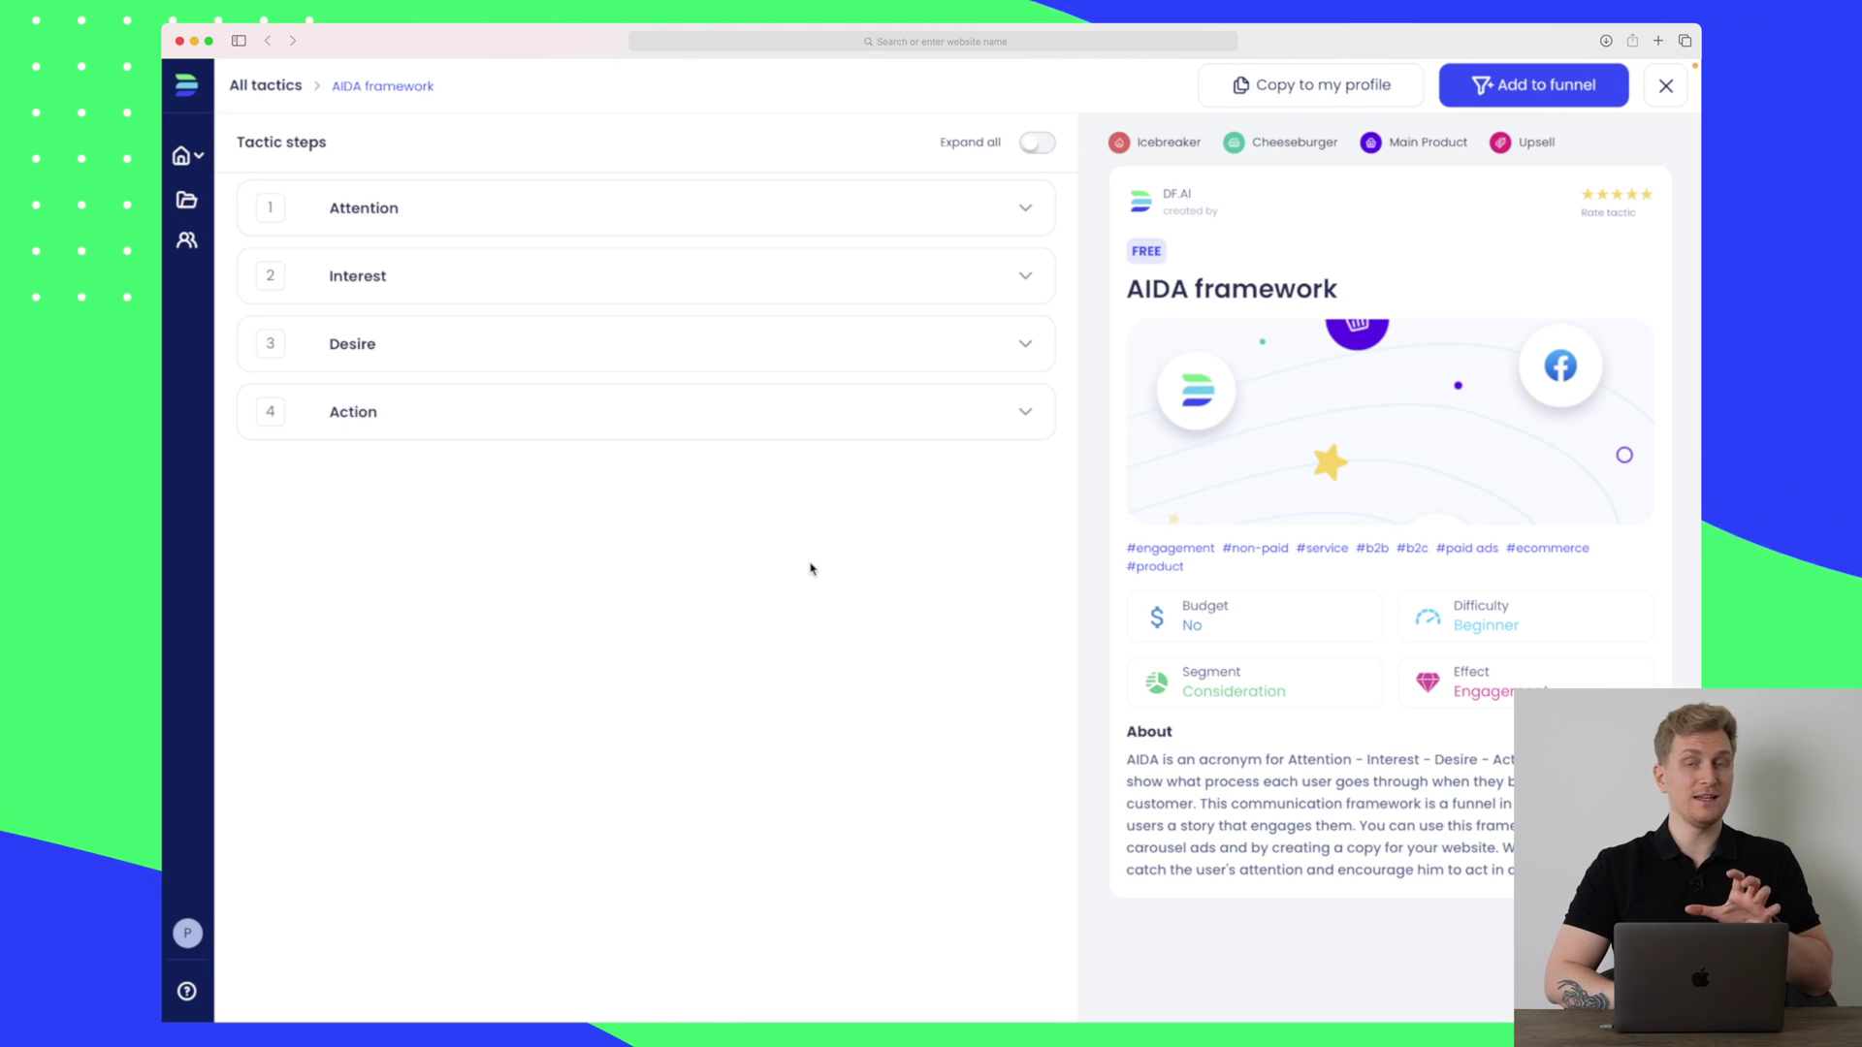
click(1026, 208)
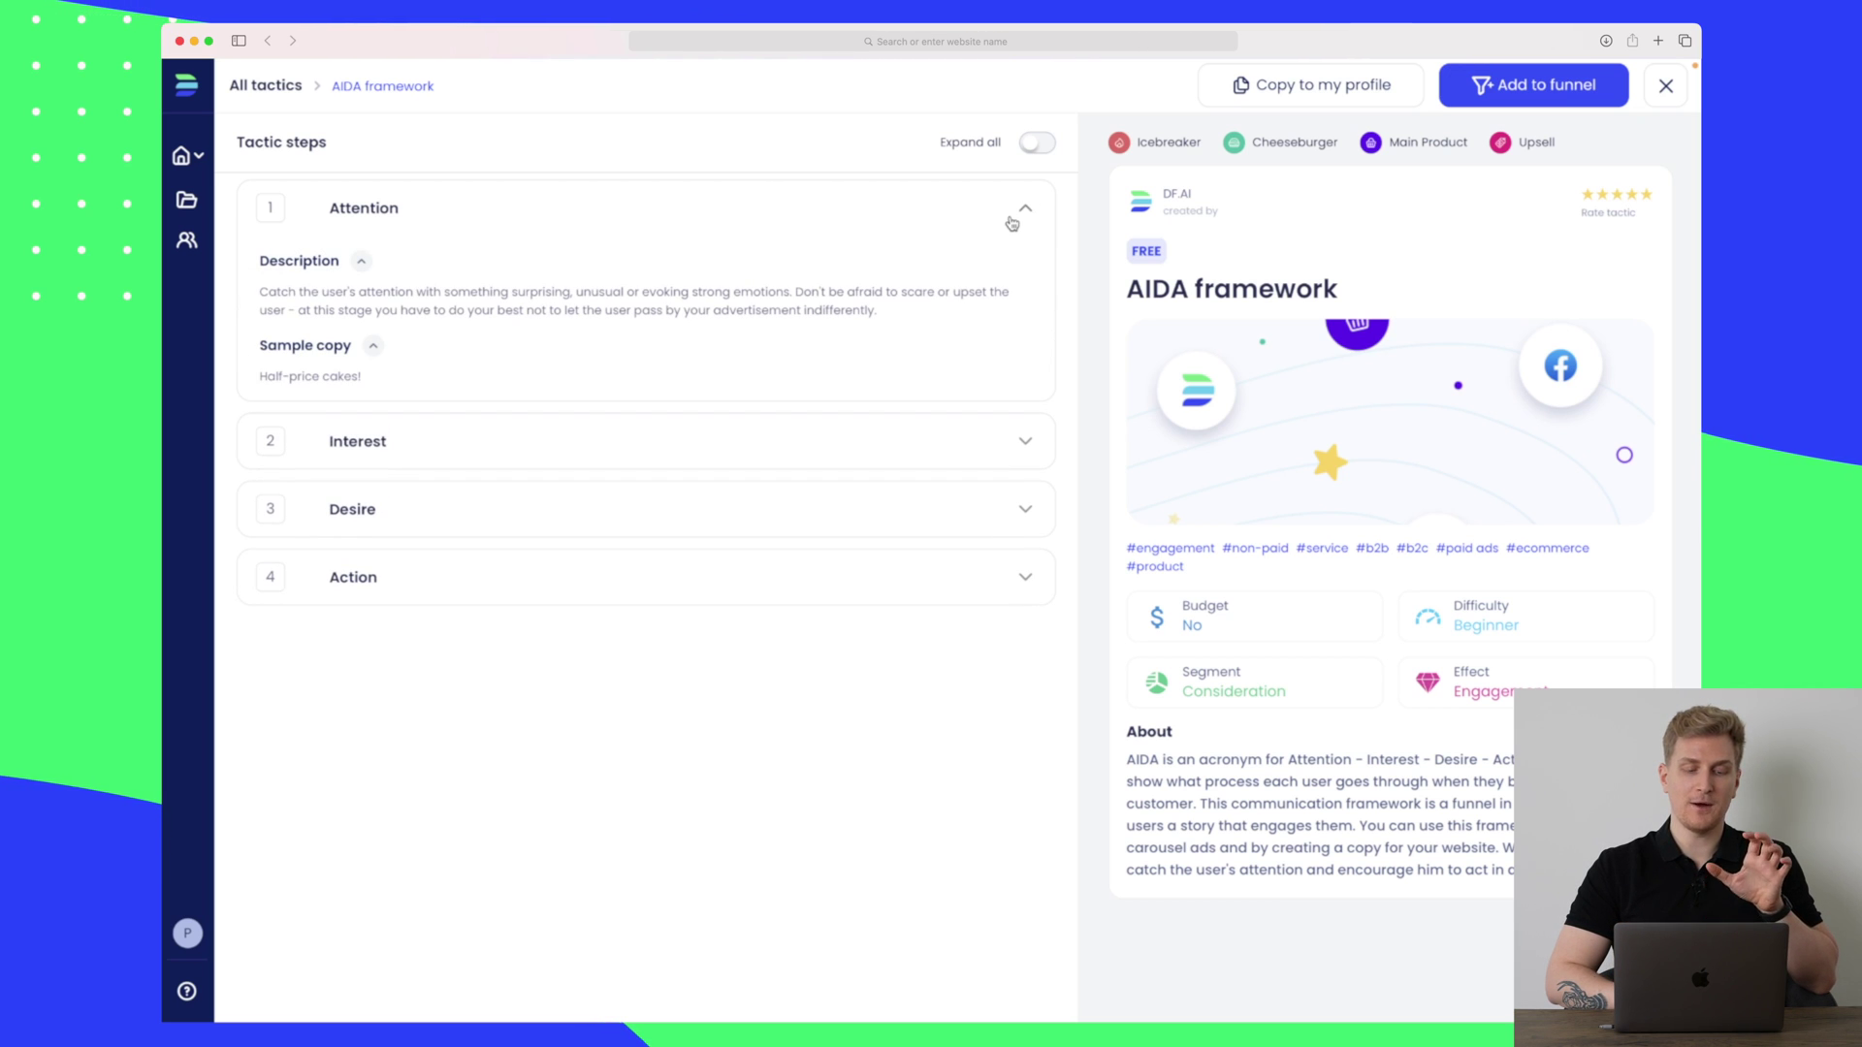
click(1013, 223)
click(1027, 278)
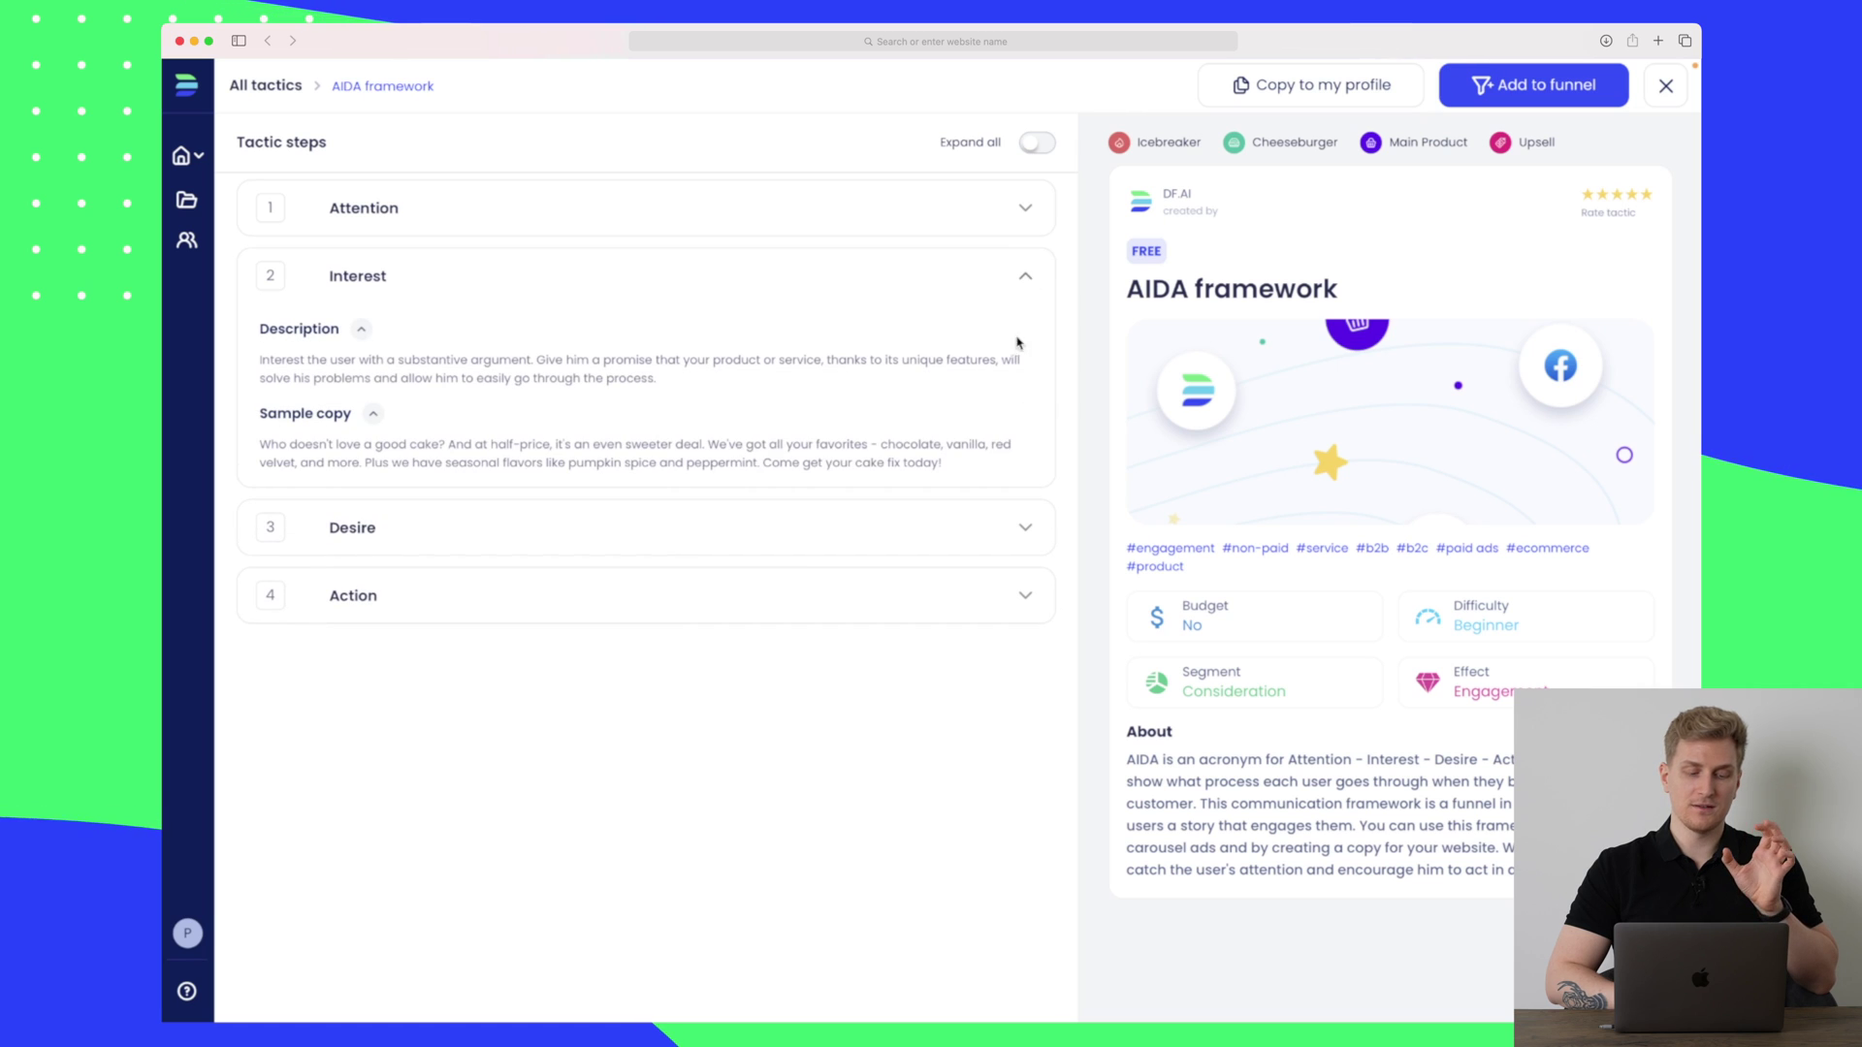
click(1019, 523)
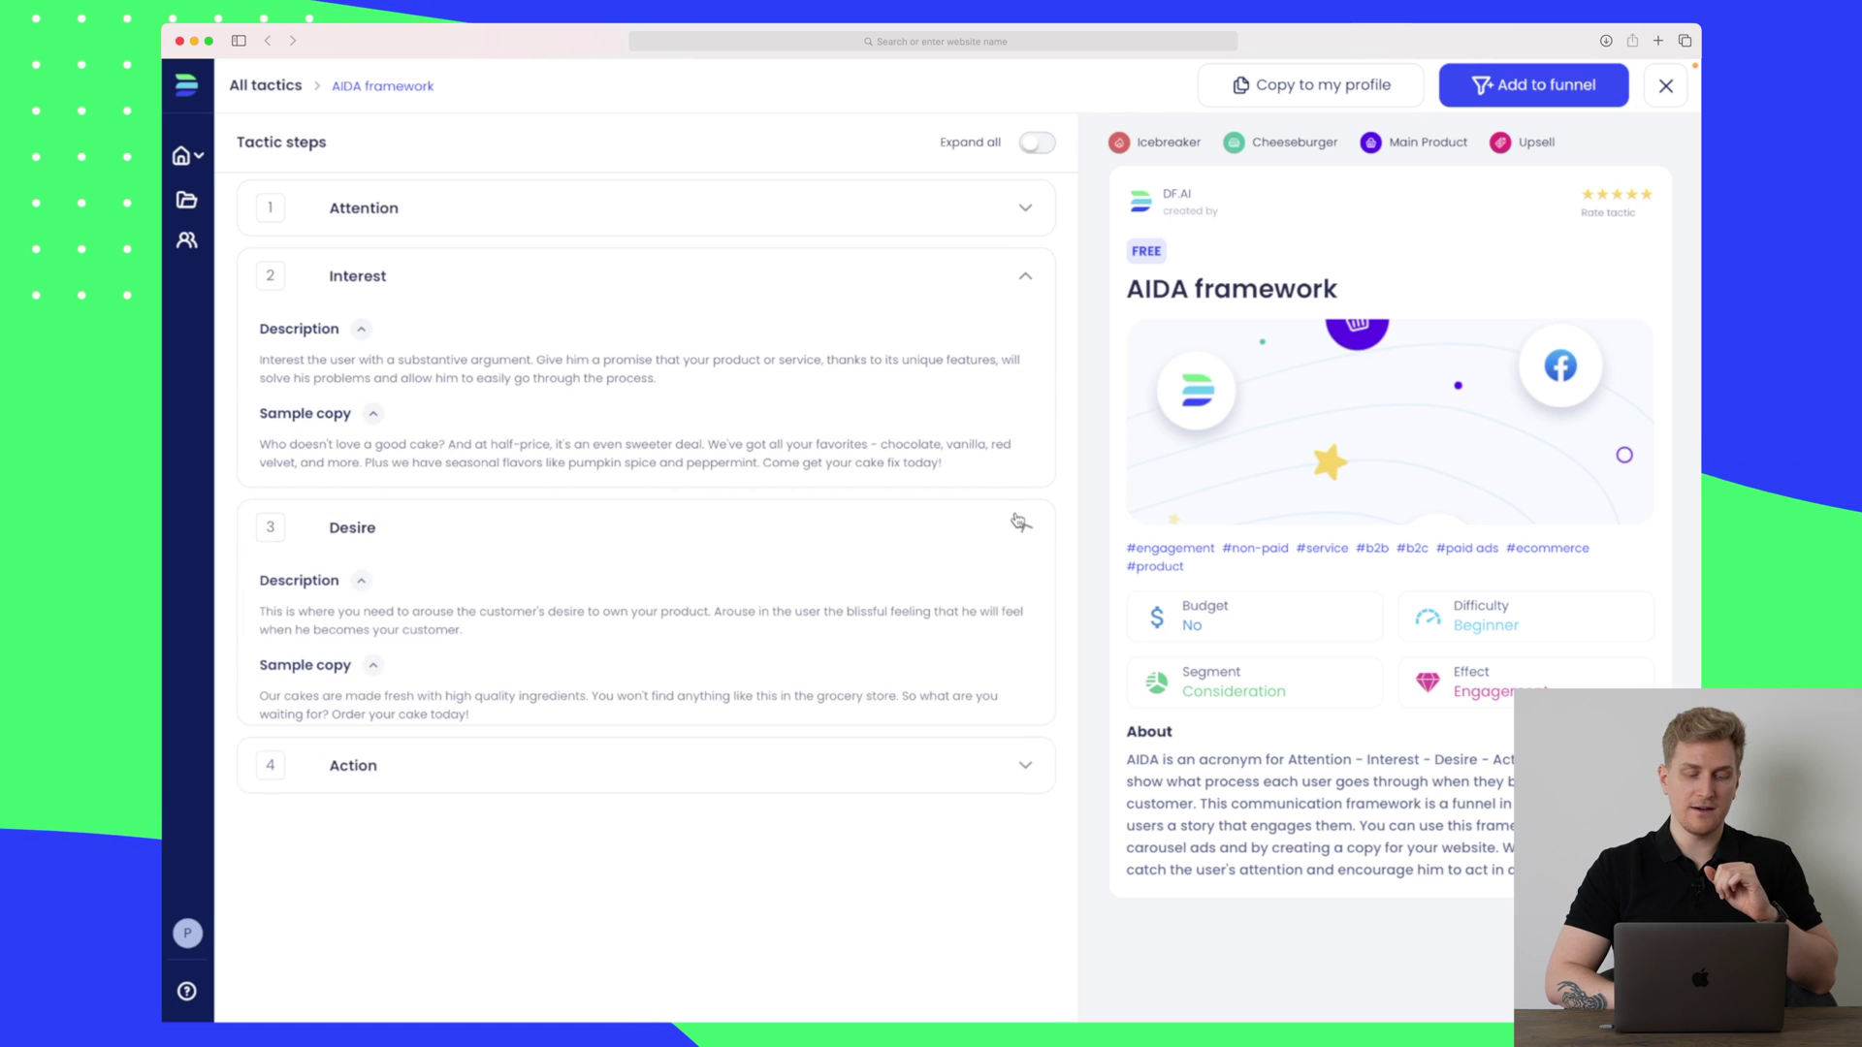
click(1030, 781)
drag(1266, 786, 1498, 871)
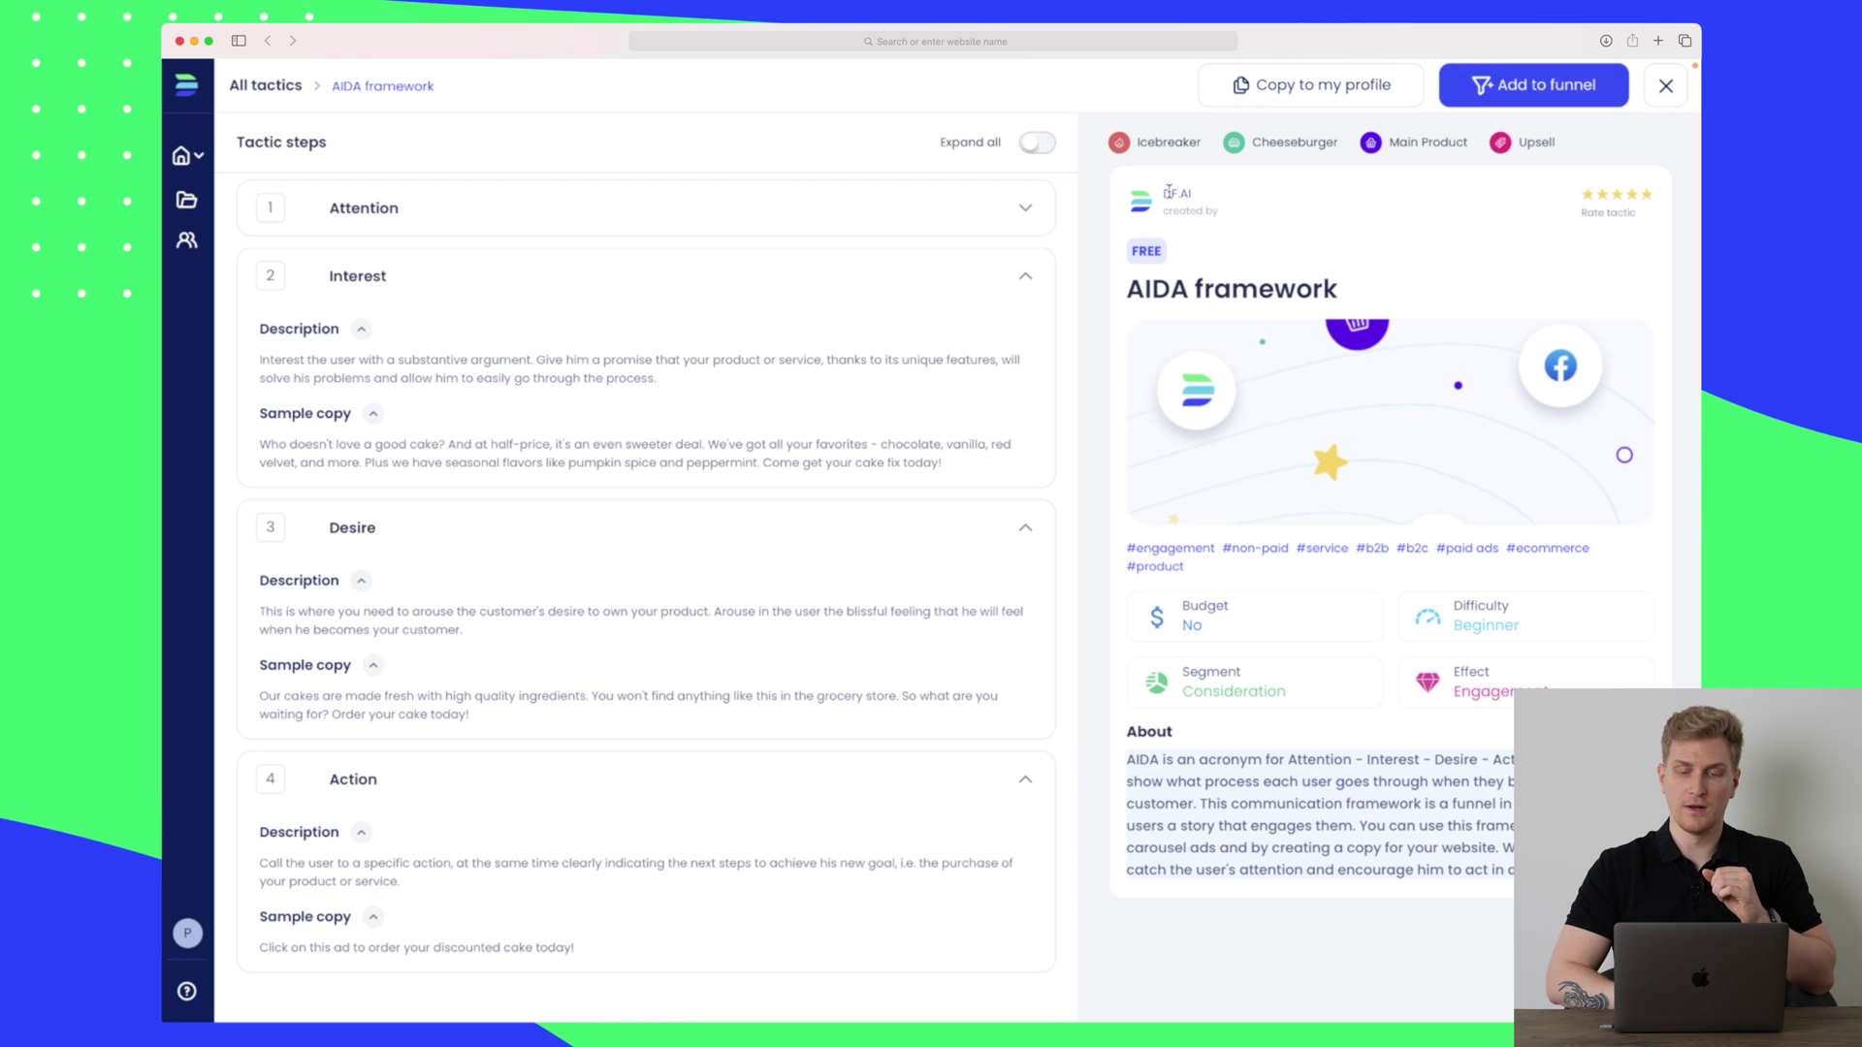
Add the AIDA framework tactic to the funnel and return to the tactics library.
click(1143, 141)
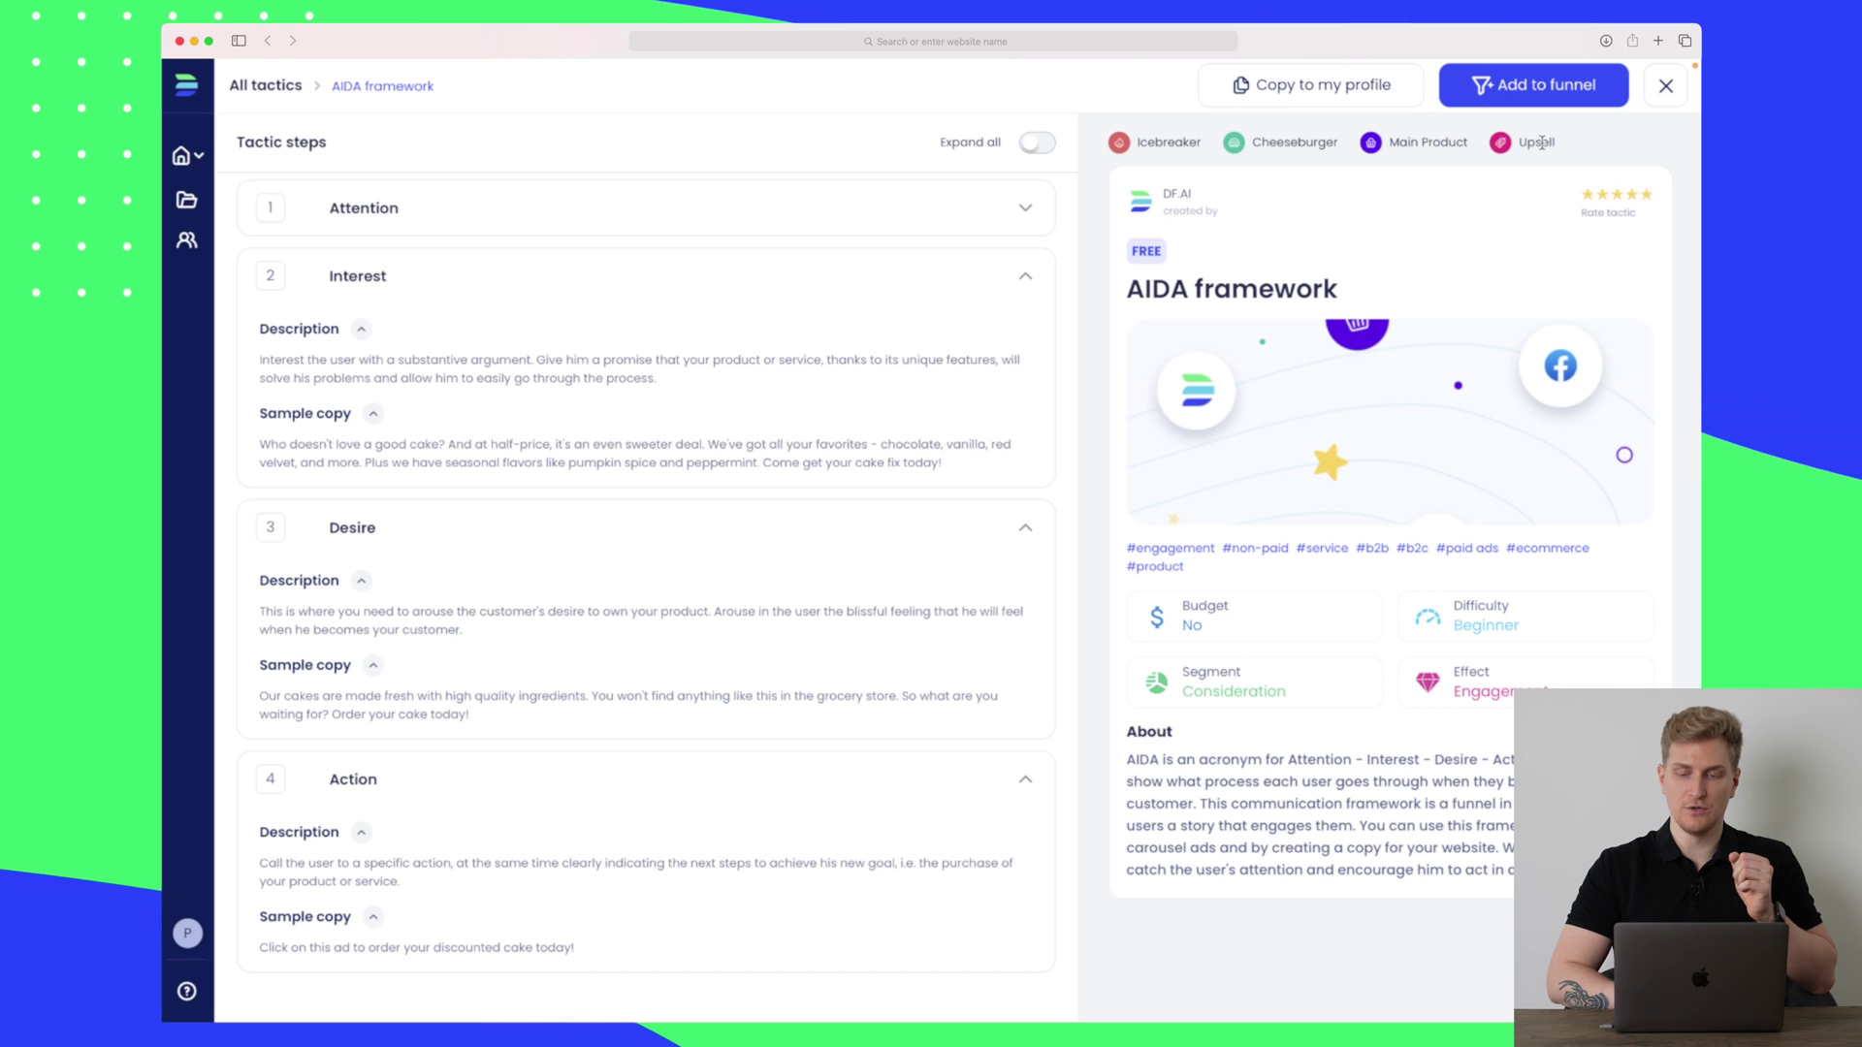
click(1551, 78)
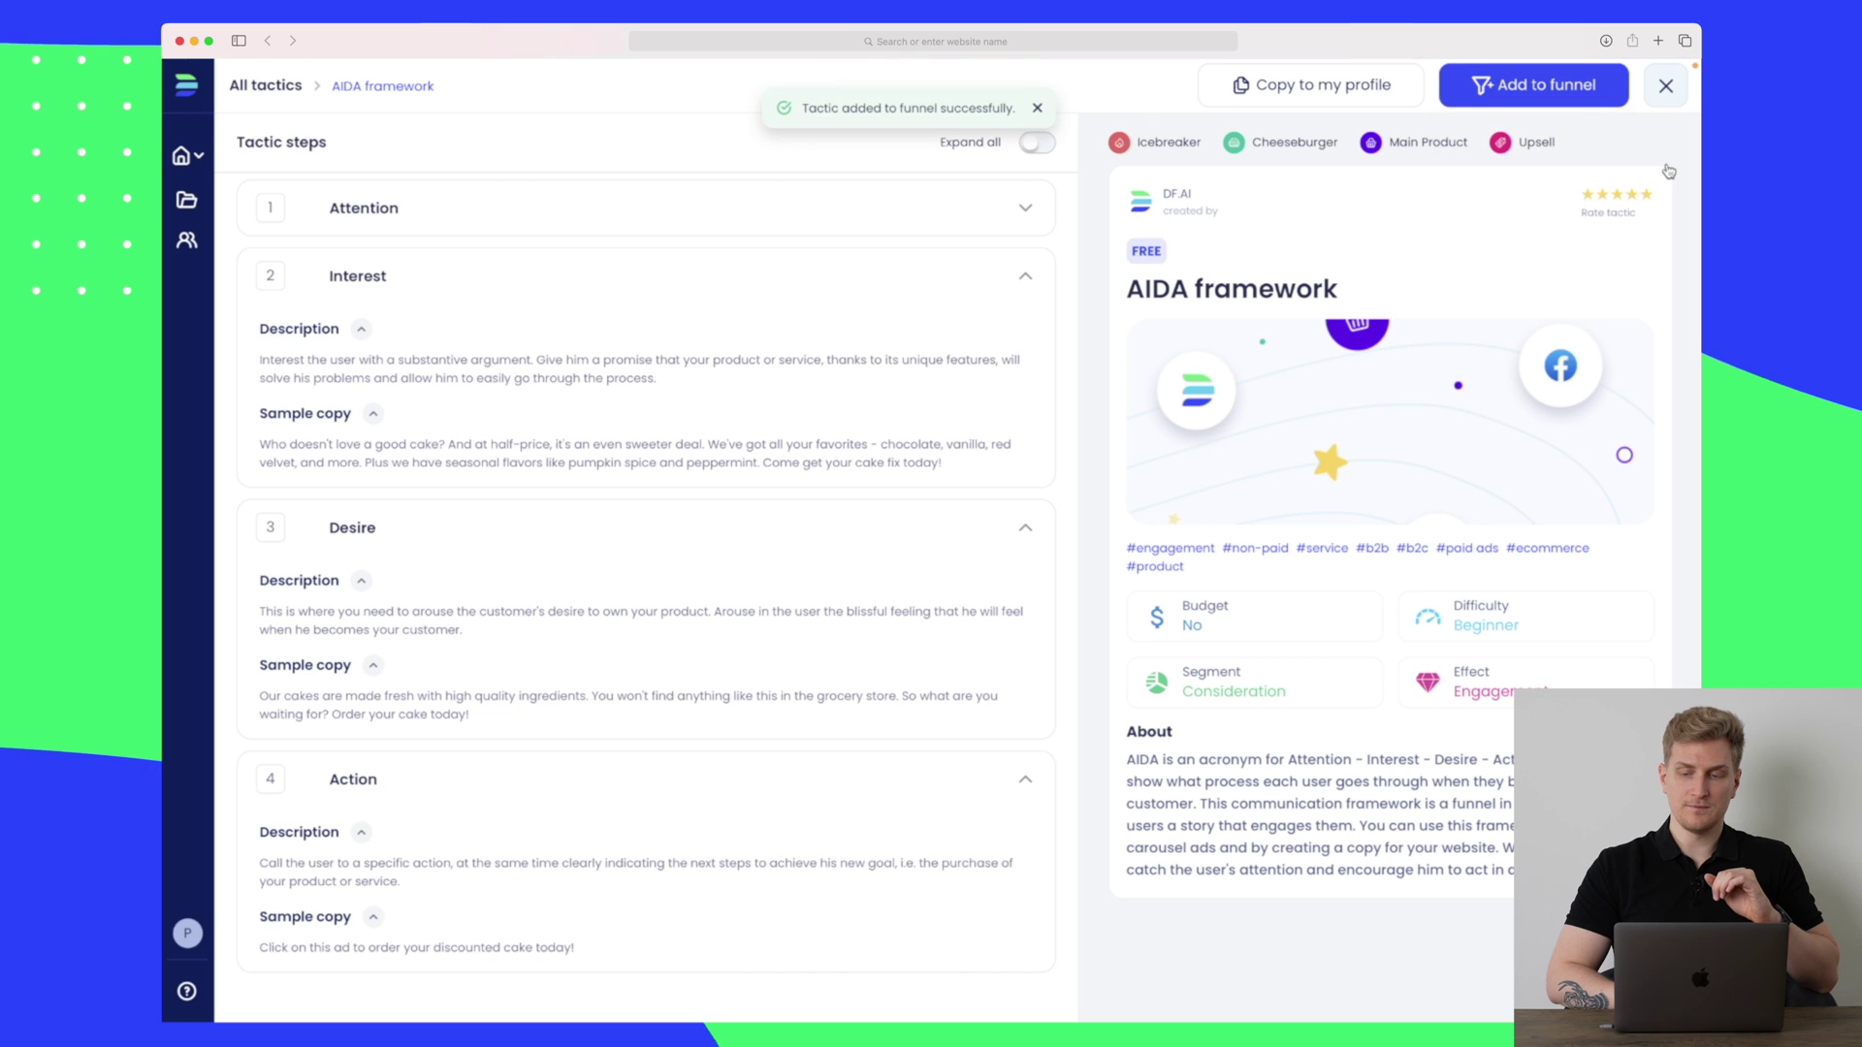
click(1665, 85)
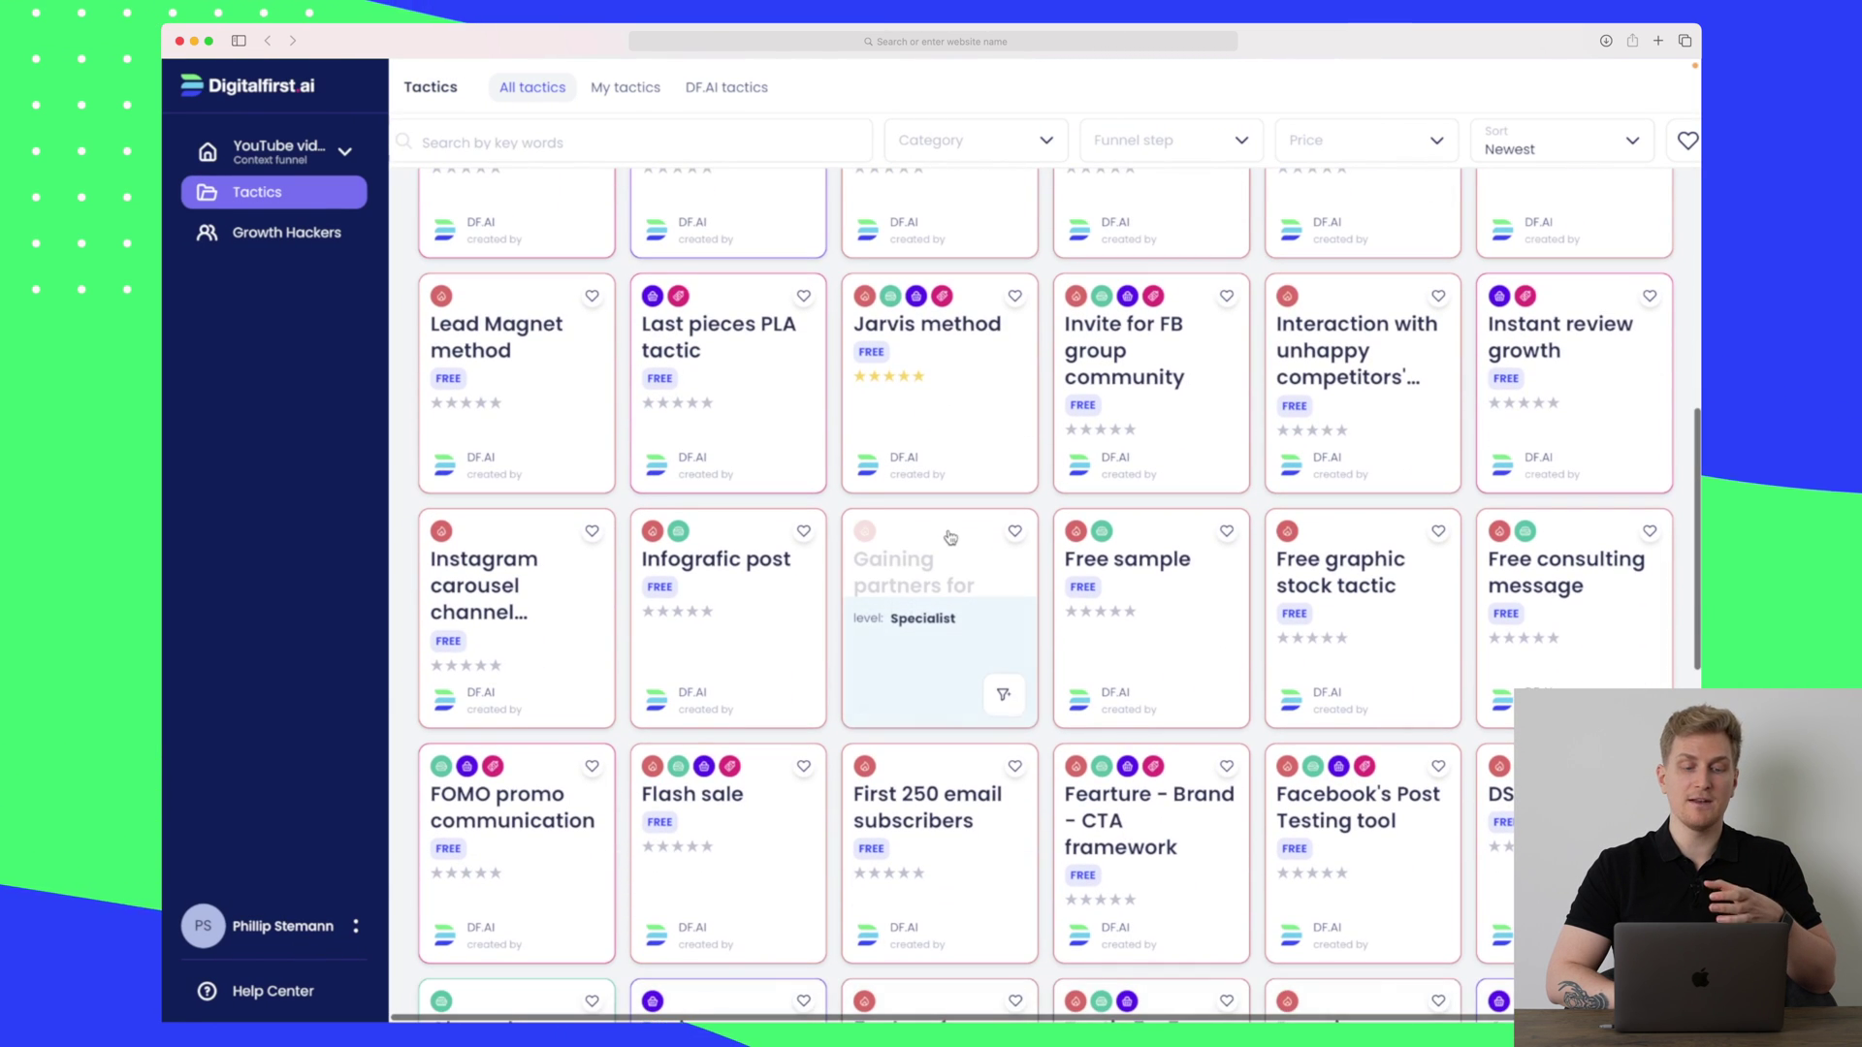
Search all tactics for "black".
scroll(950, 538, up, 10)
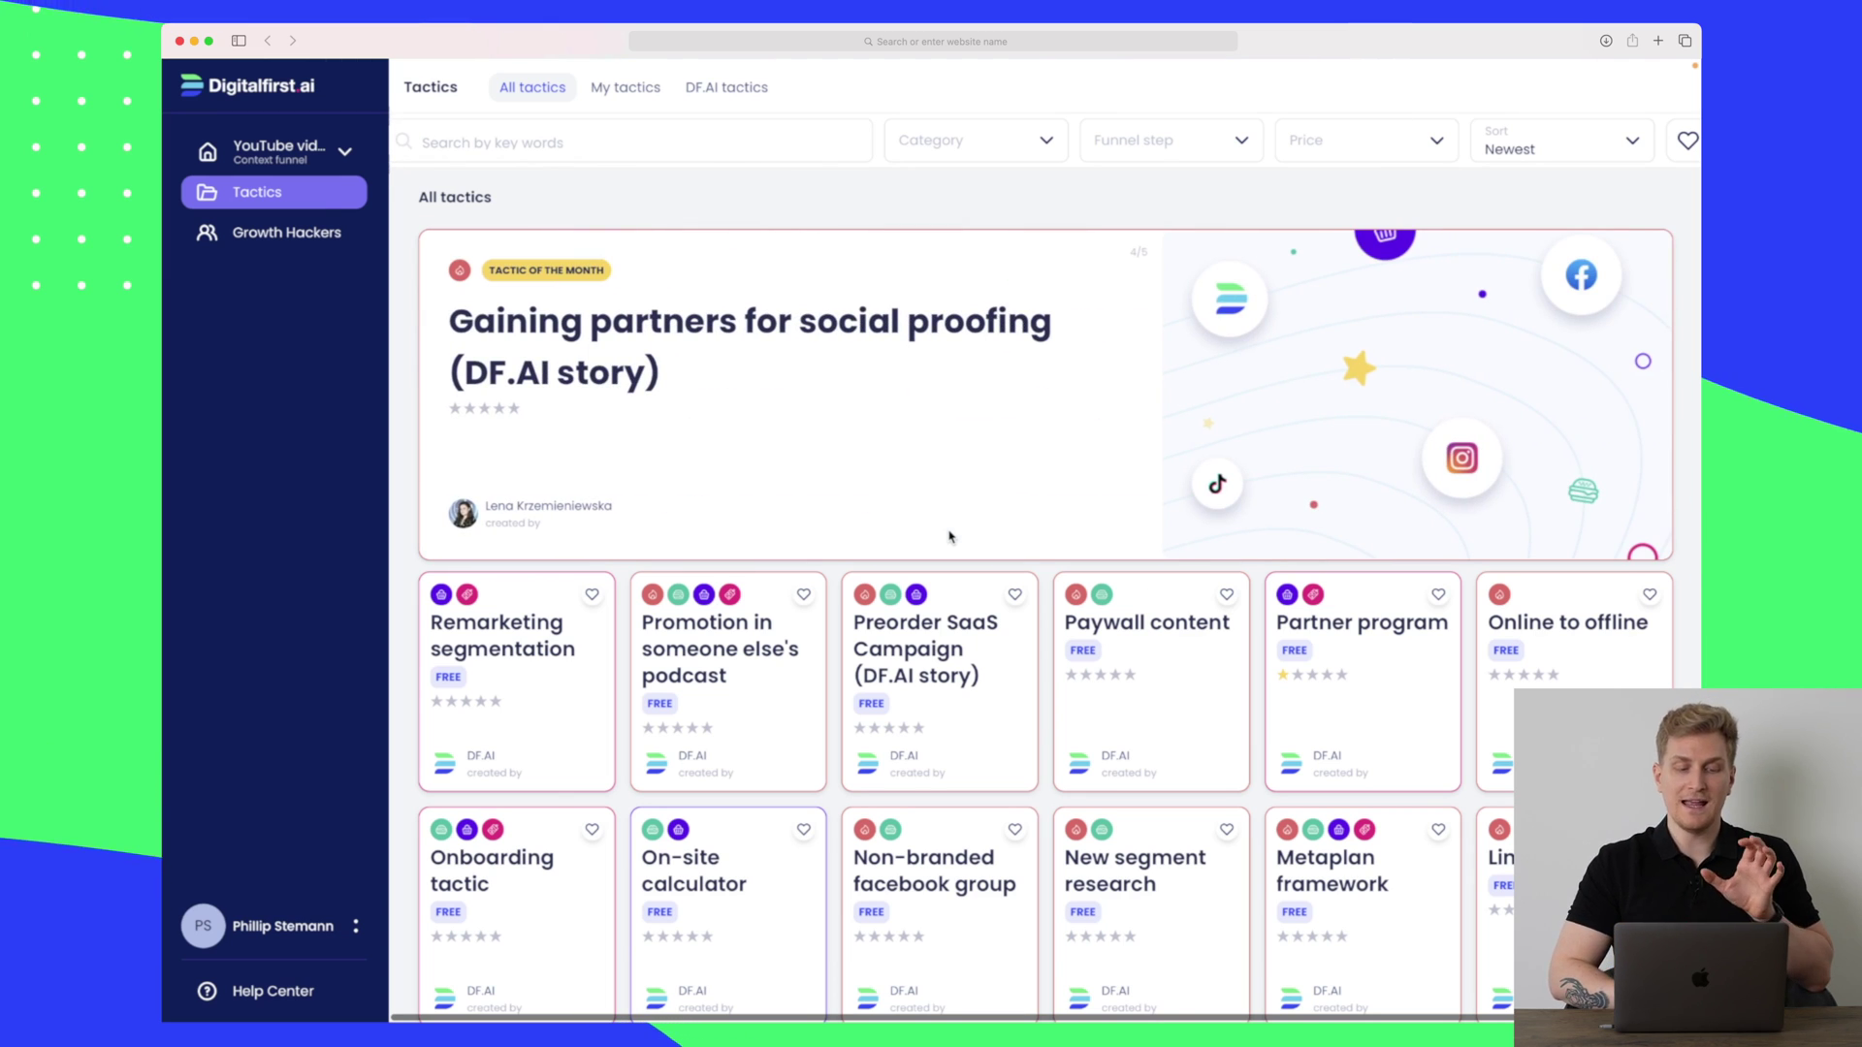
scroll(948, 536, down, 10)
scroll(948, 536, up, 10)
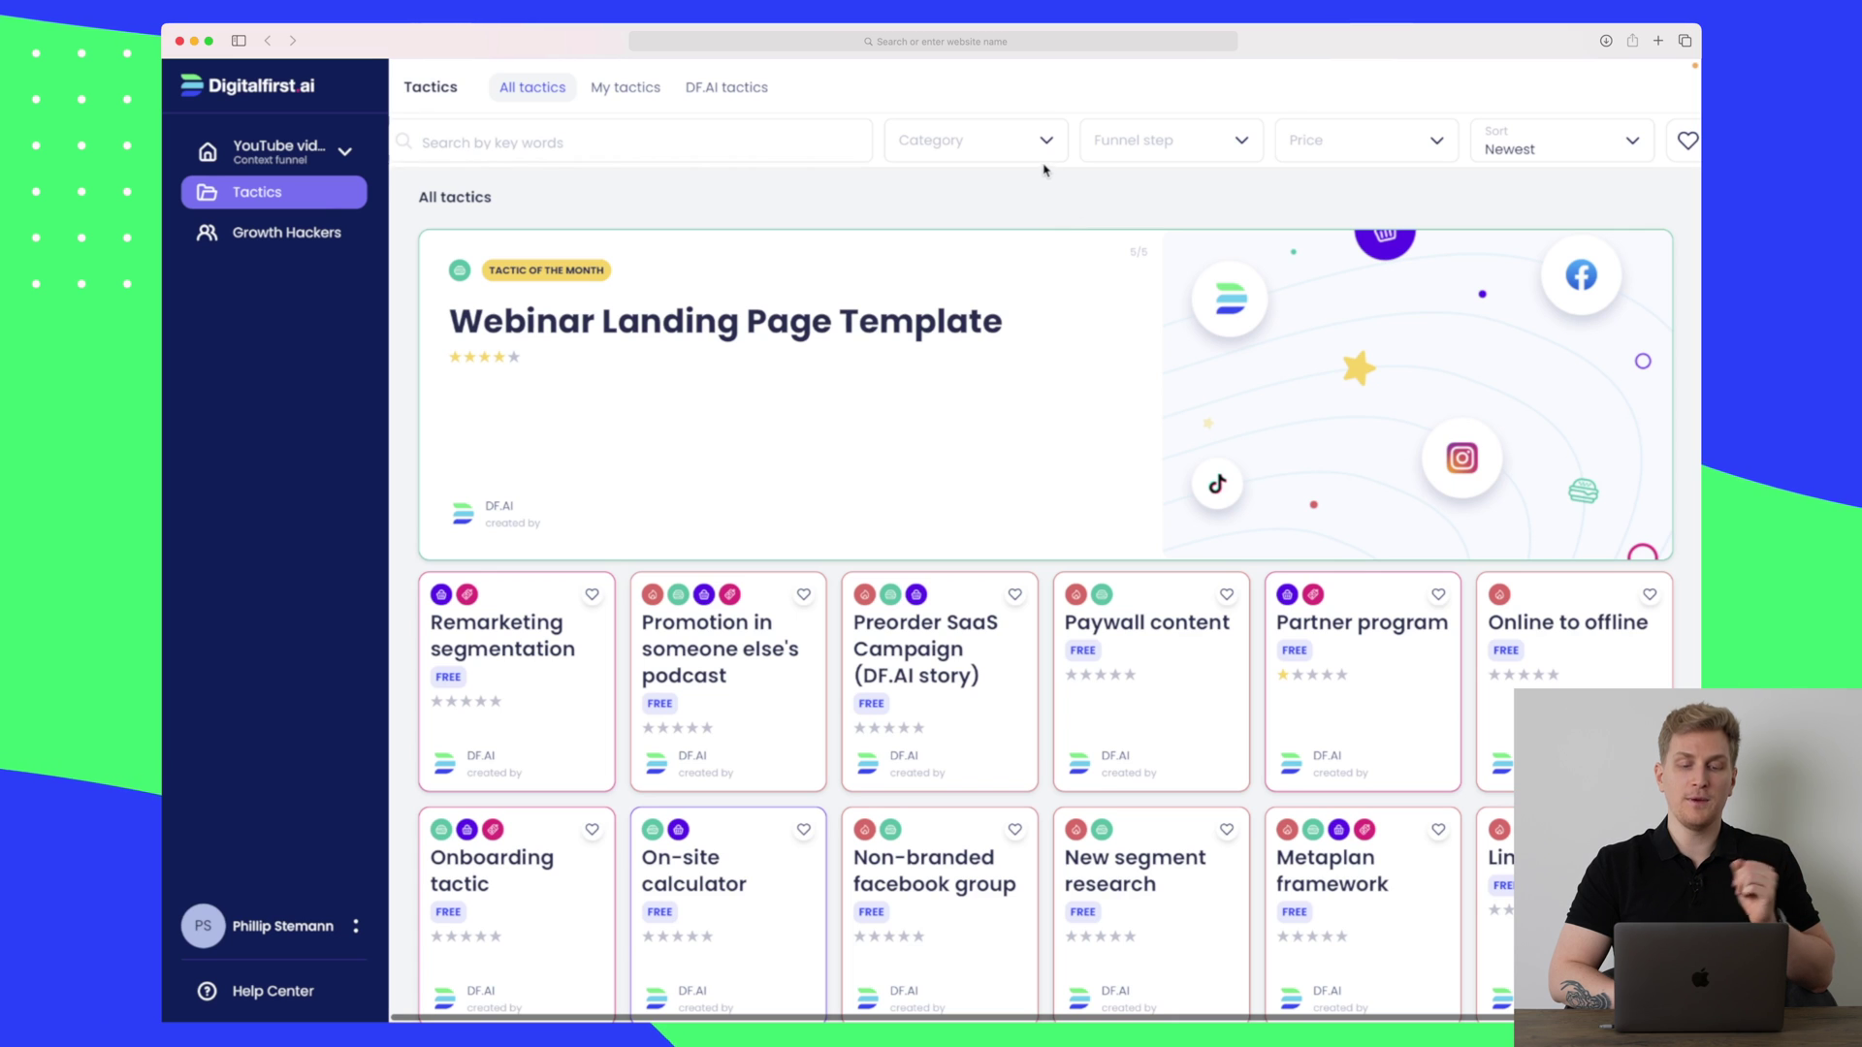
click(748, 152)
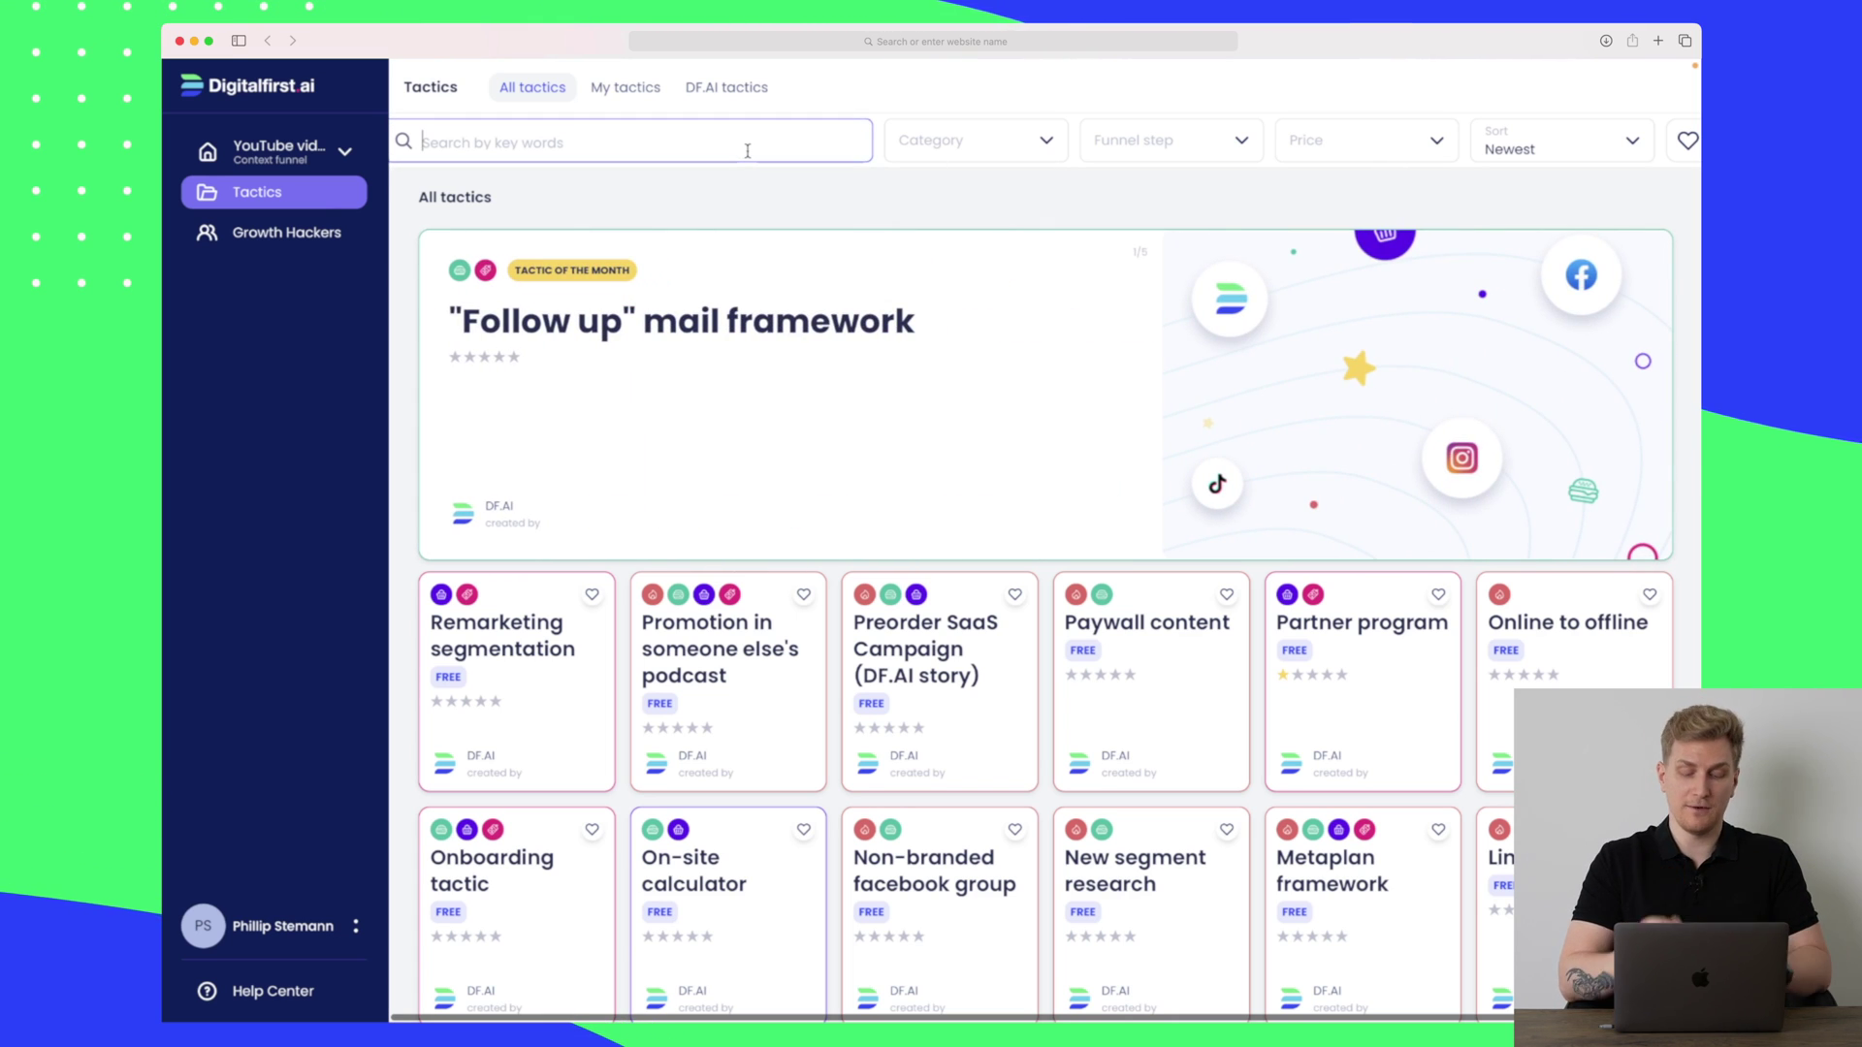
text(bl)
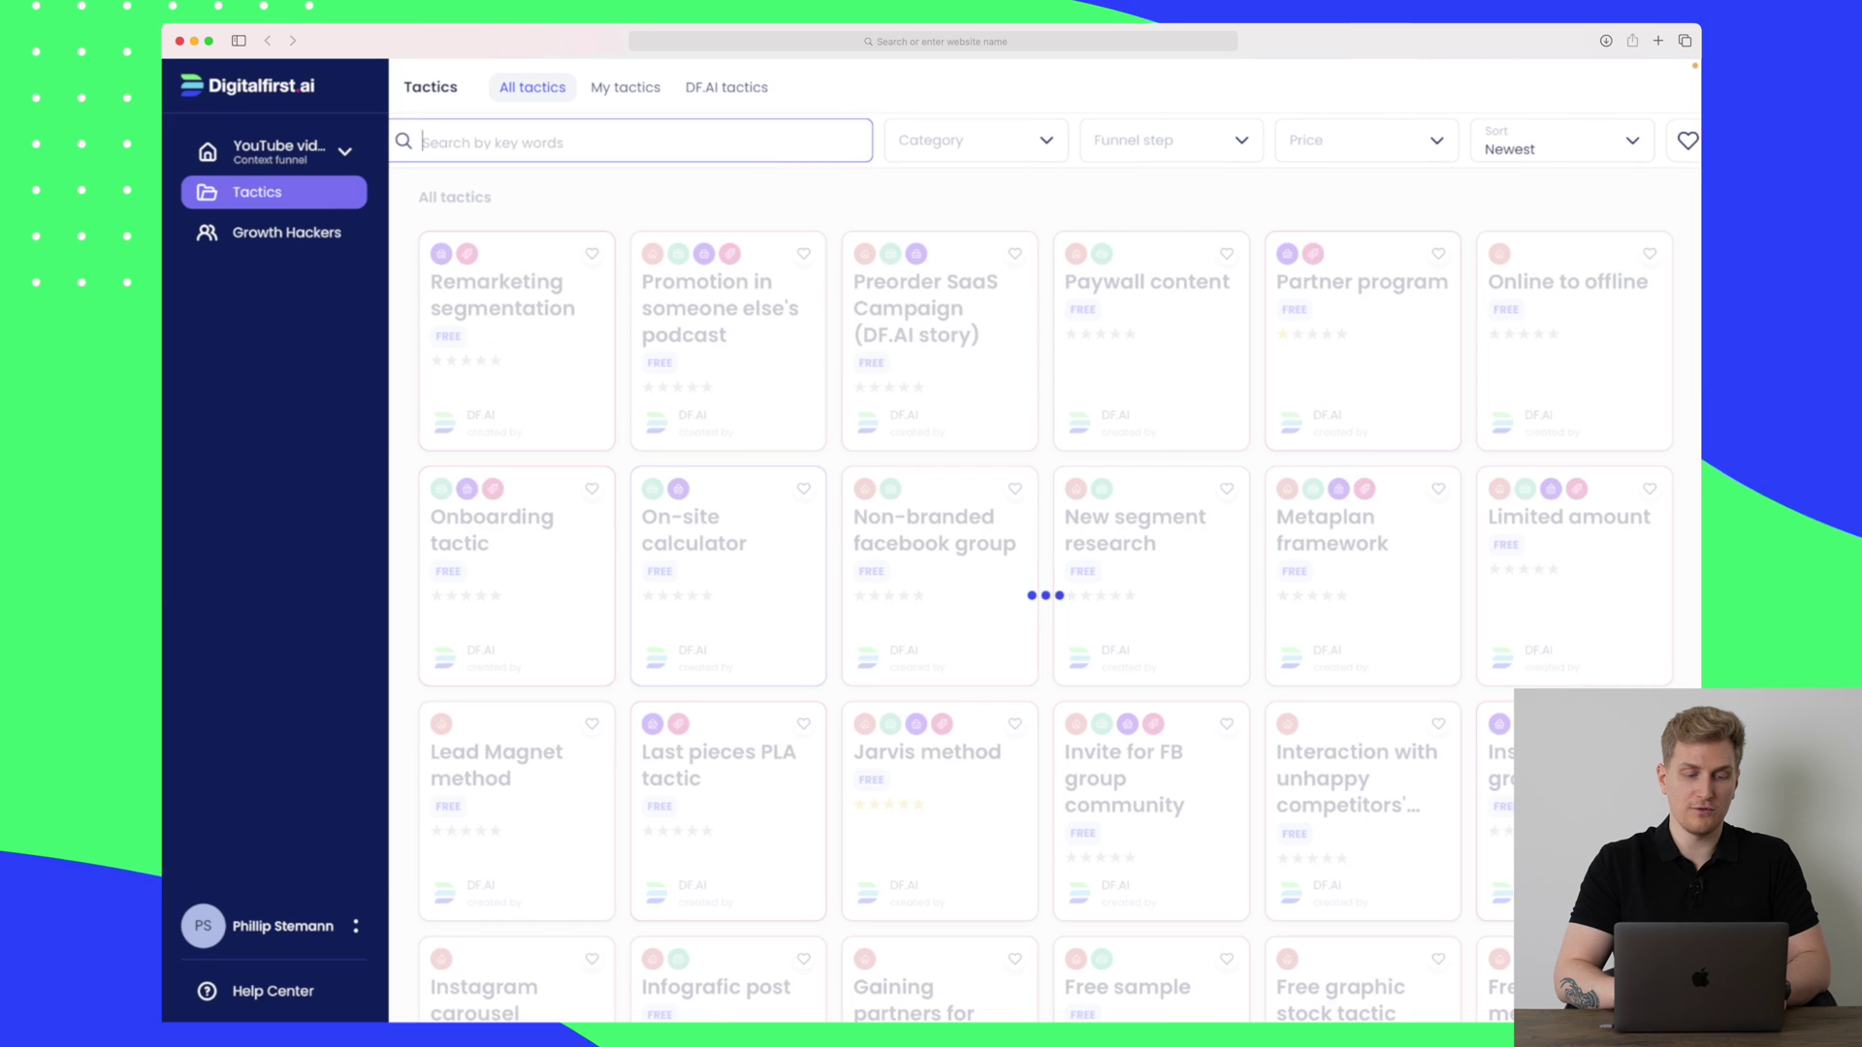
text(ack)
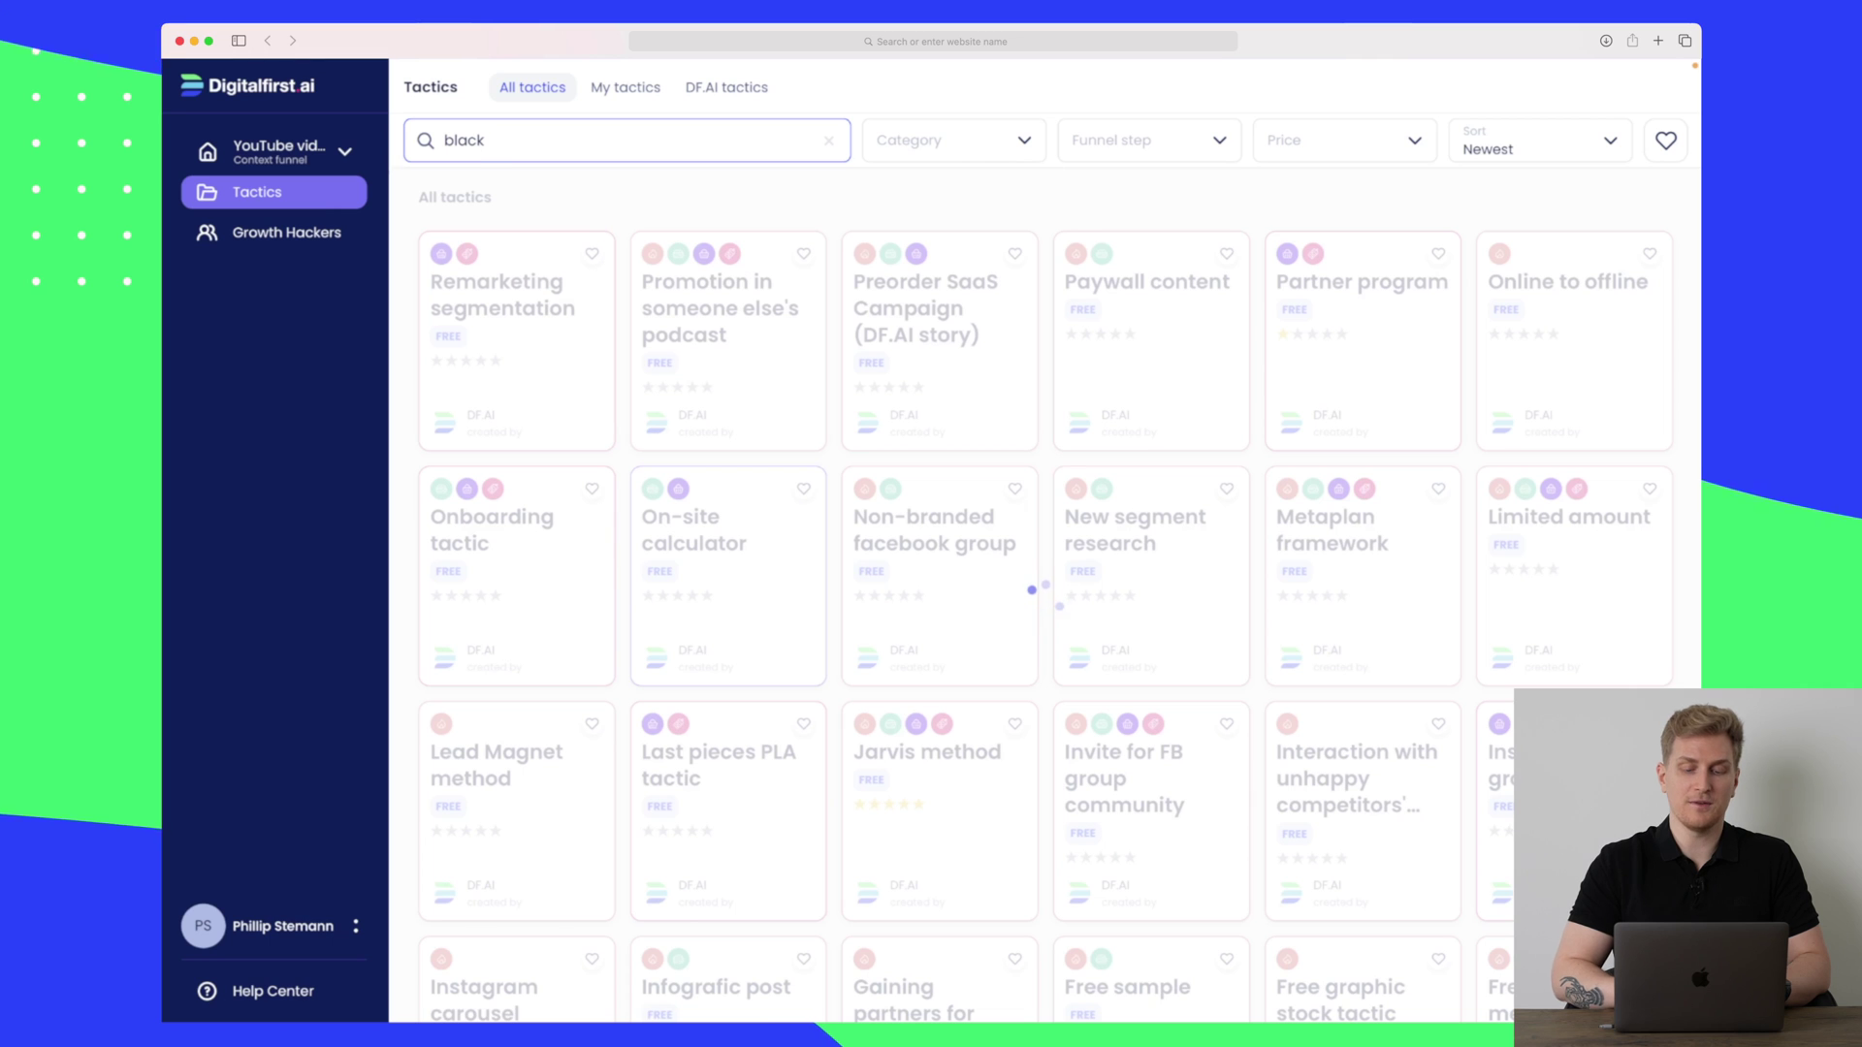
Look over the My tactics collection and the new tactic naming form, and browse the DF.AI tactics.
click(636, 94)
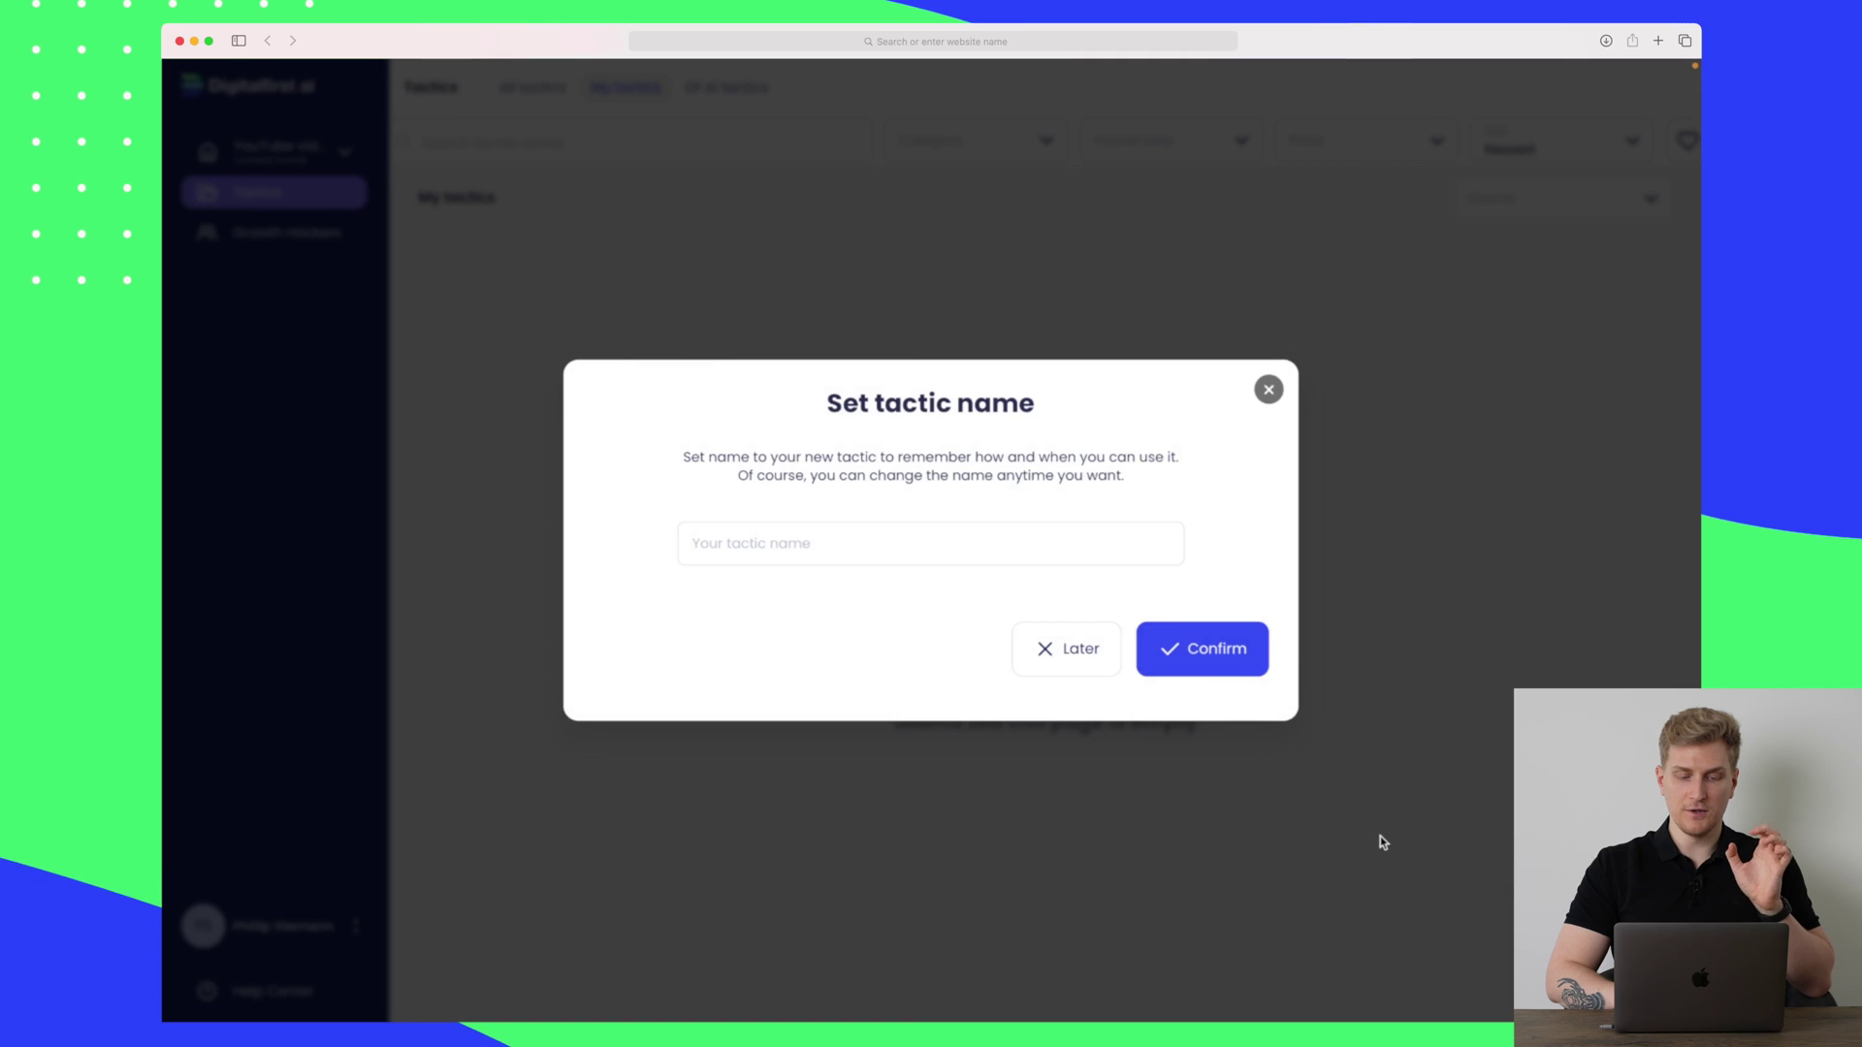
click(1383, 842)
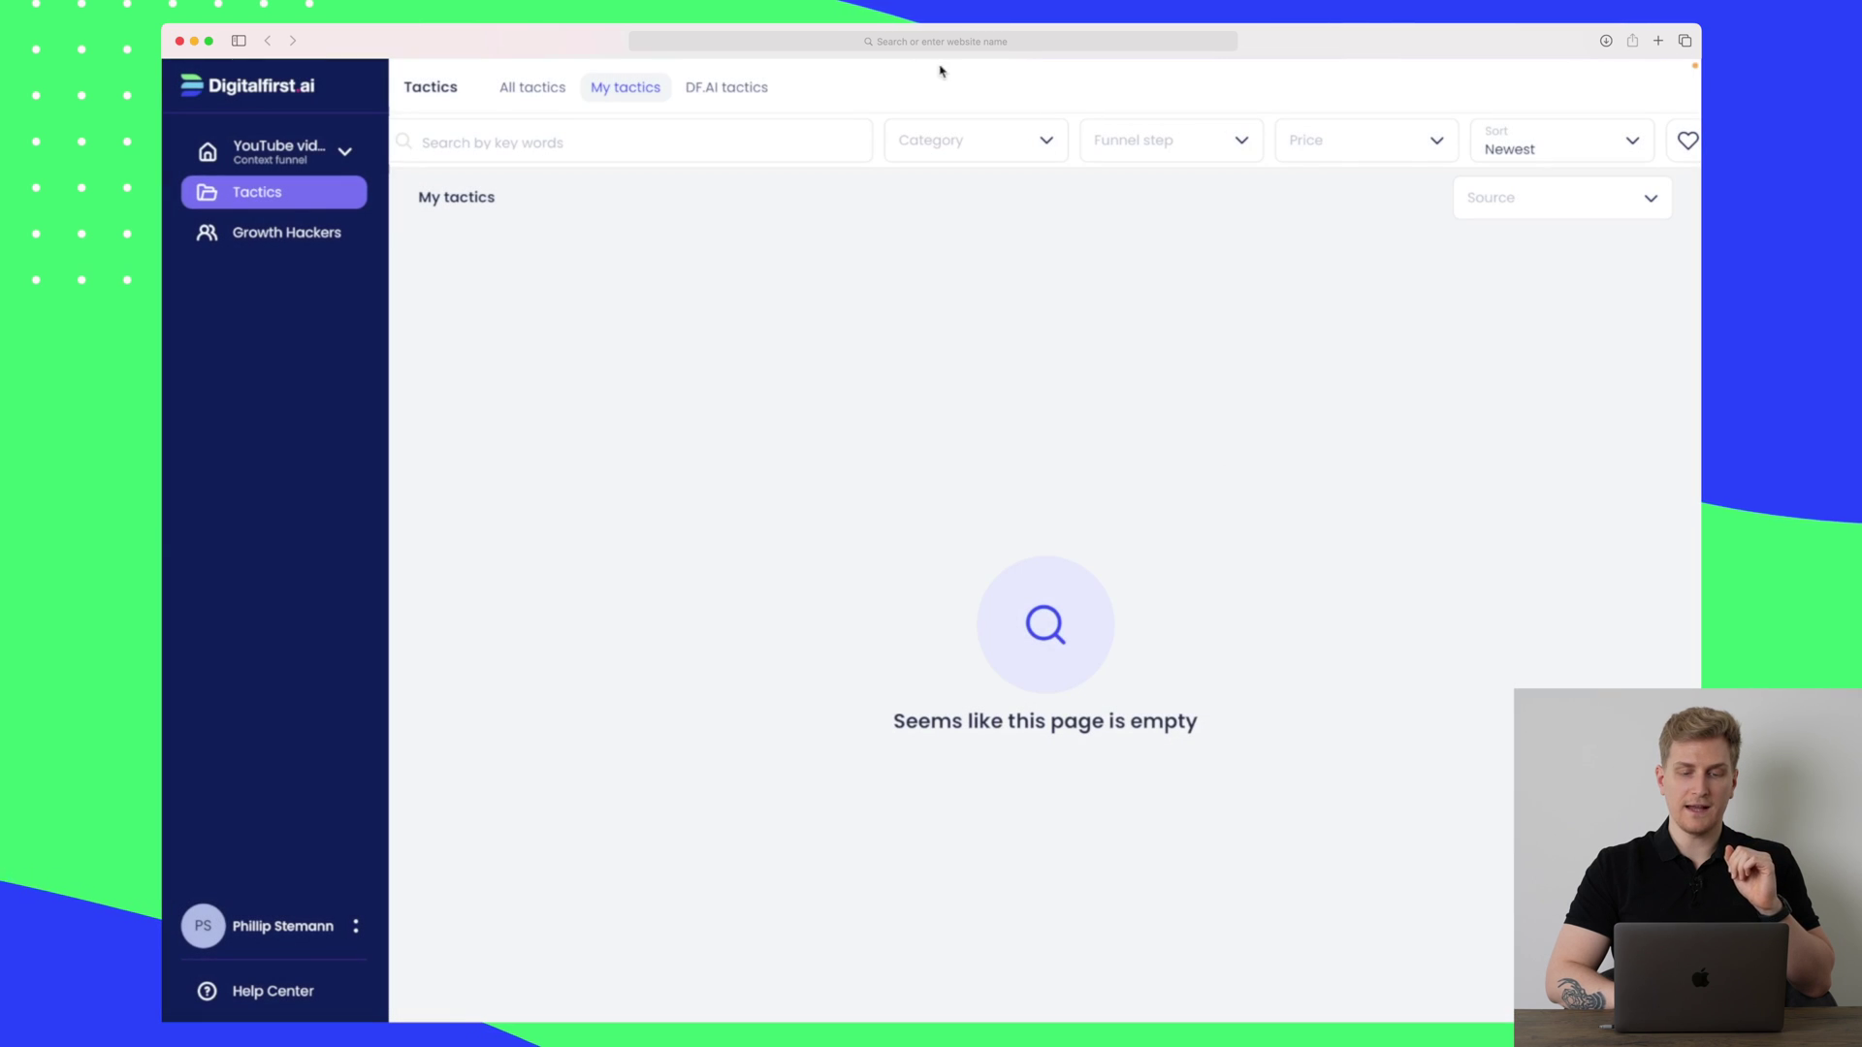
click(766, 91)
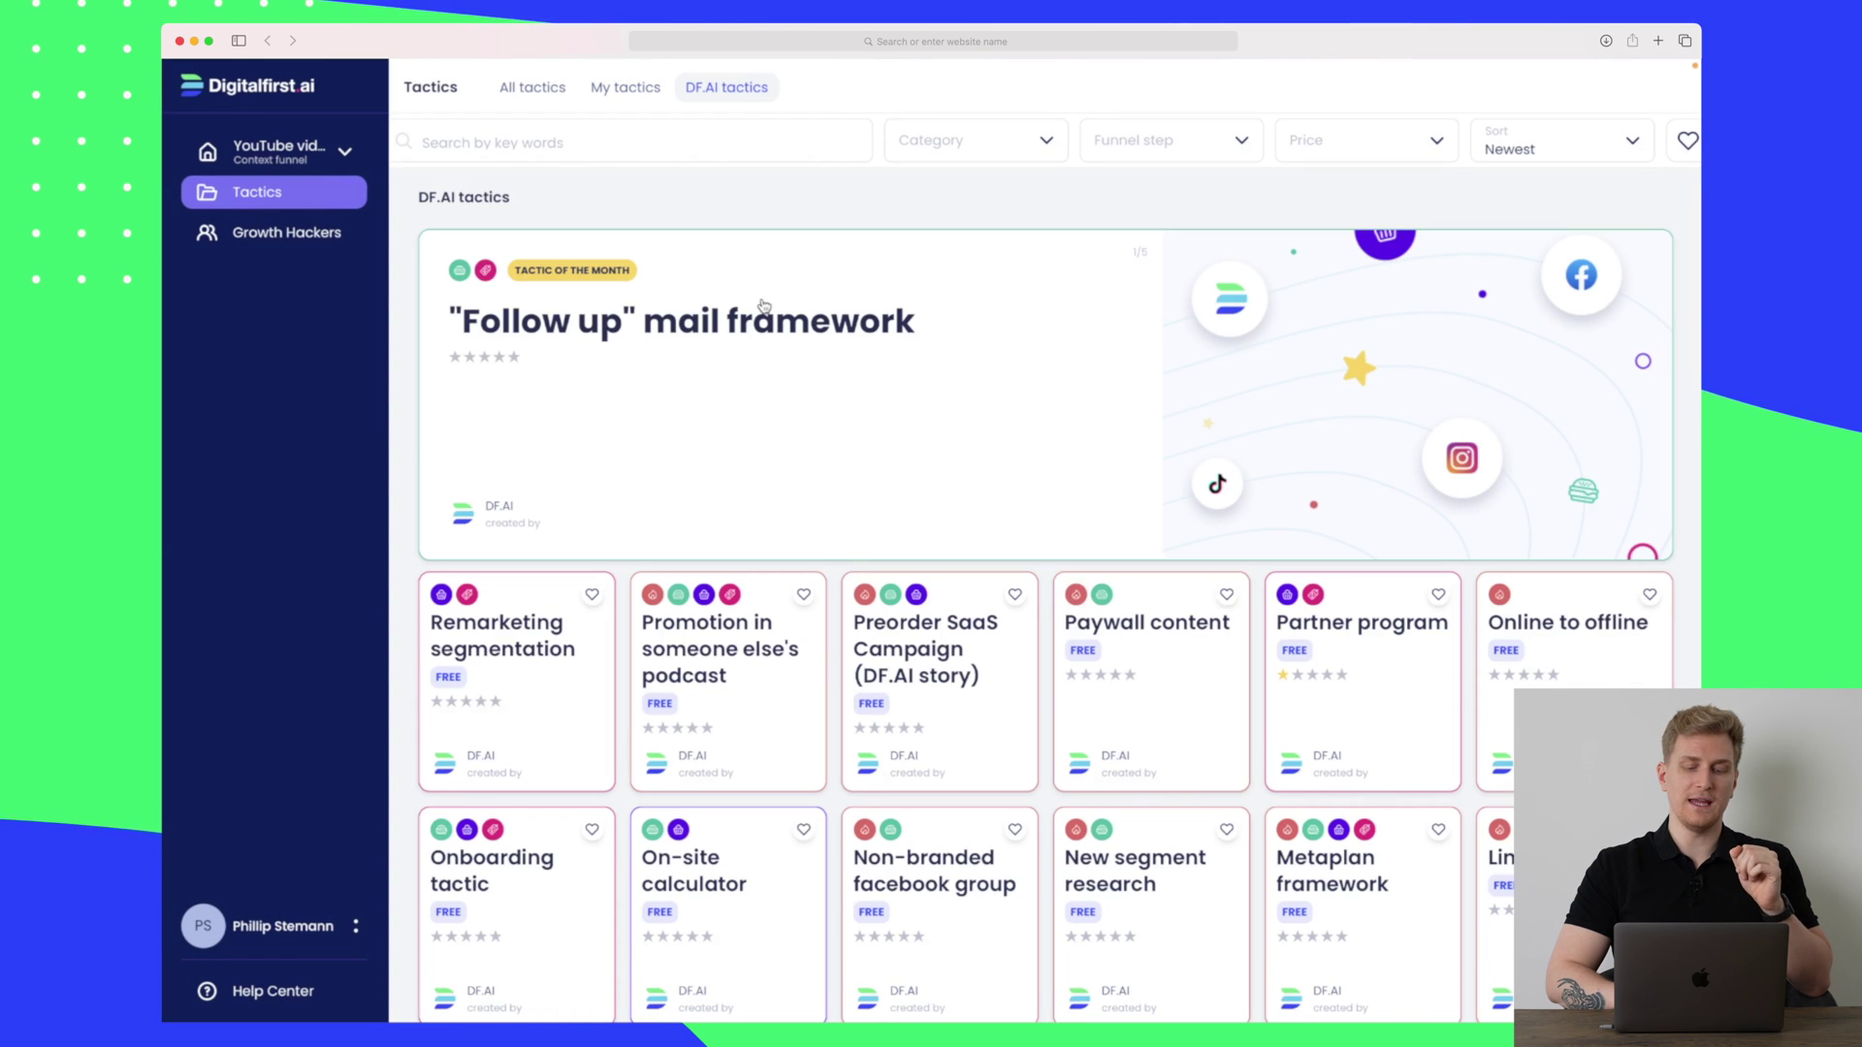
scroll(765, 302, down, 5)
scroll(769, 459, down, 4)
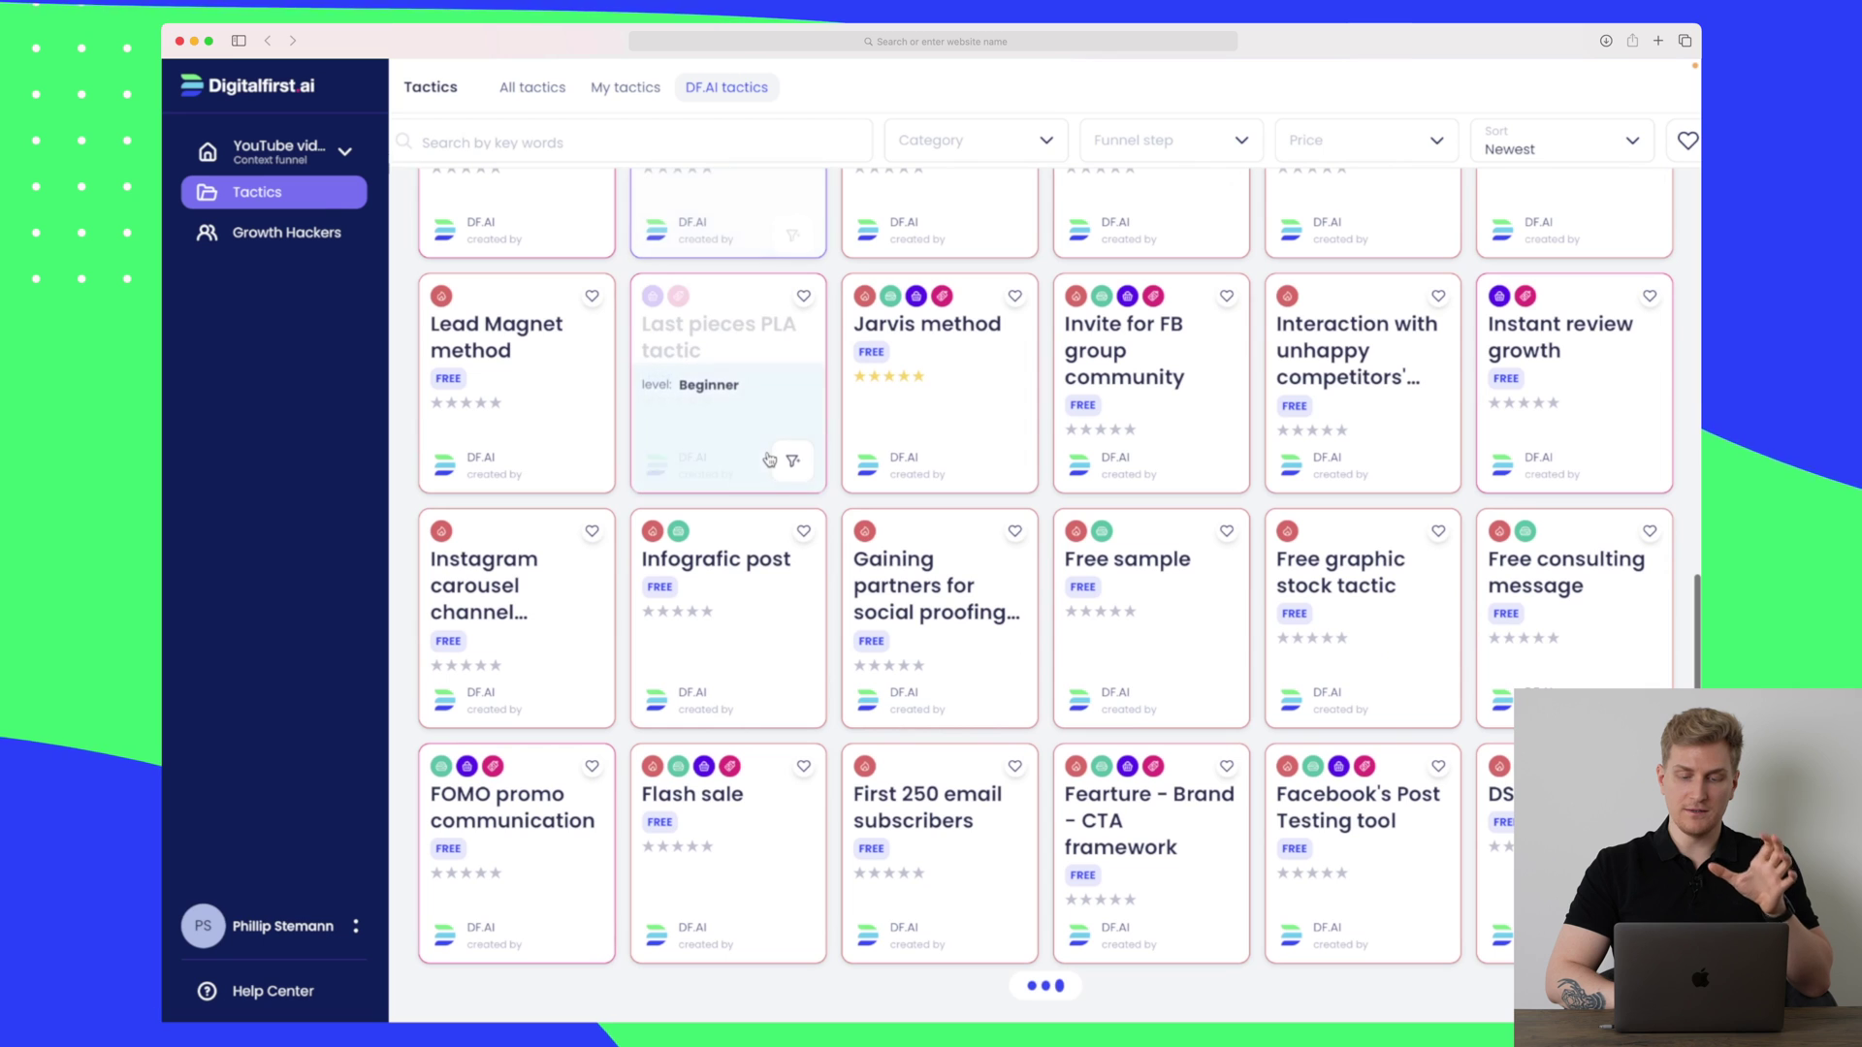
Finish browsing the DF.AI tactics and look through the profiles in the Growth Hackers directory.
scroll(769, 459, down, 8)
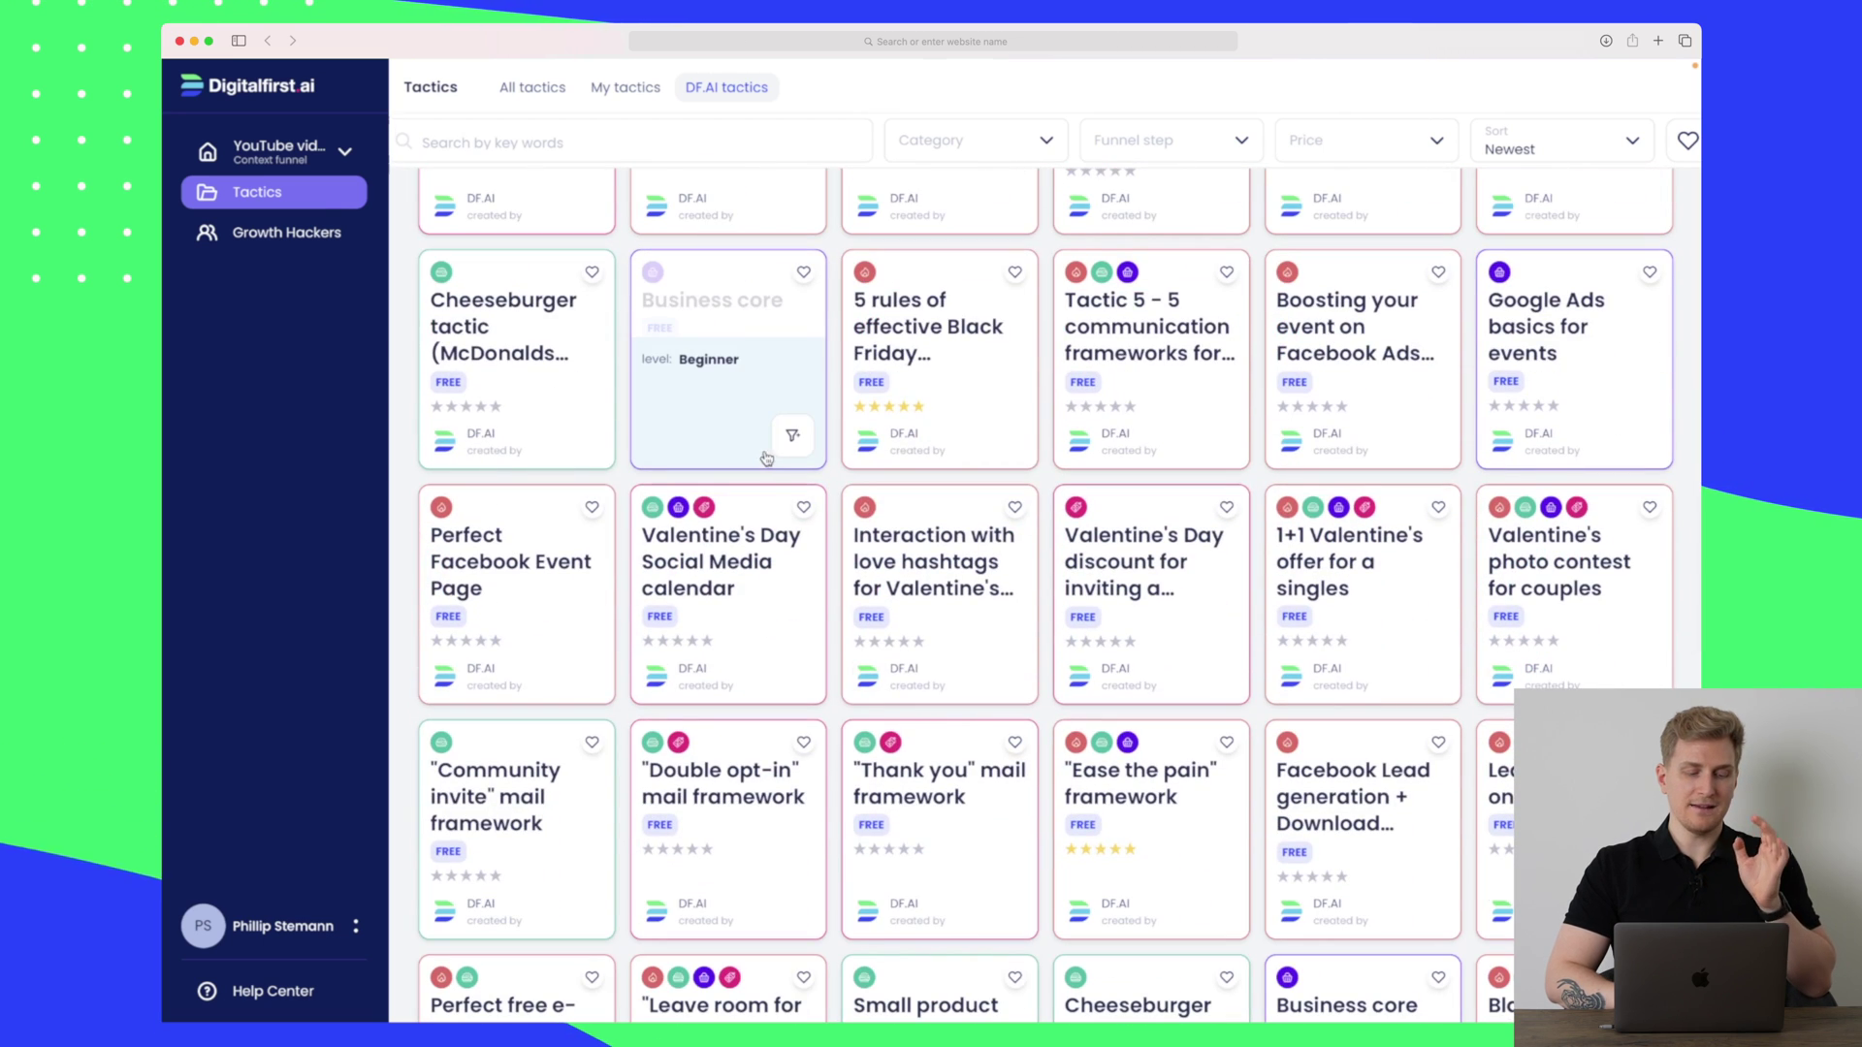
click(296, 235)
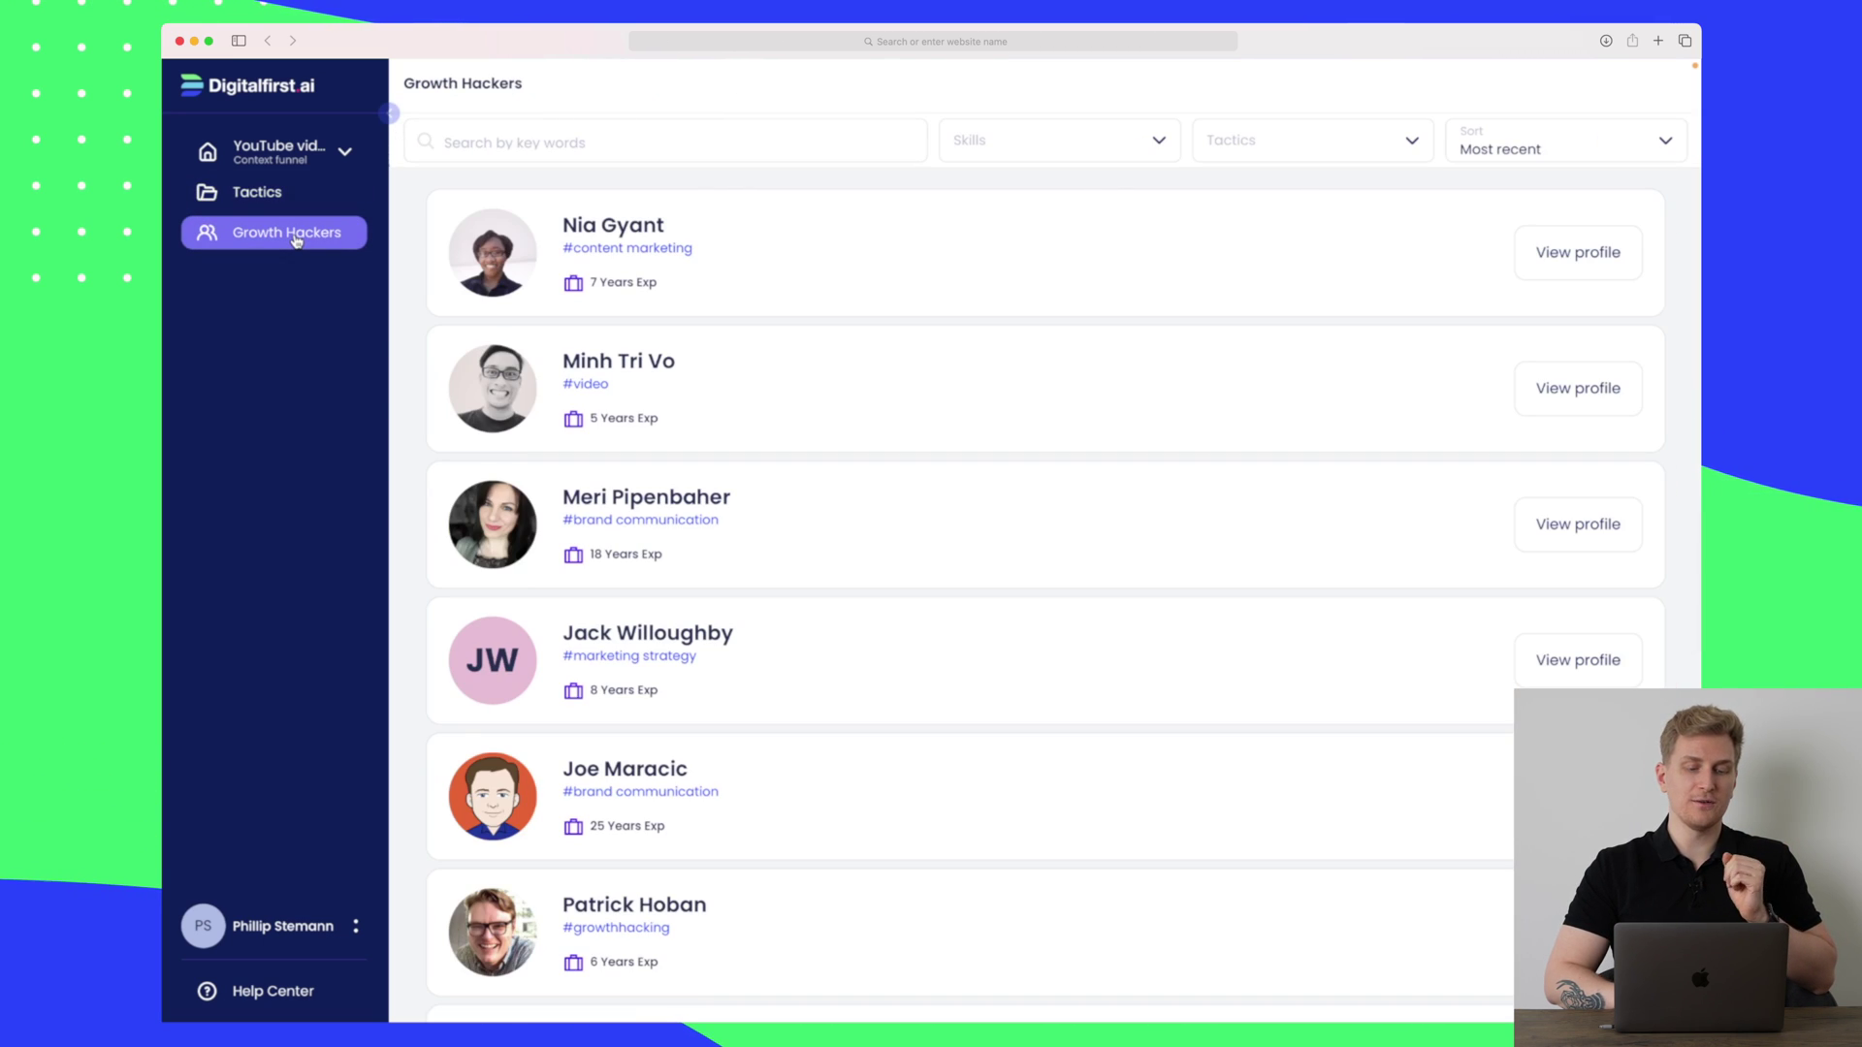
scroll(933, 410, down, 10)
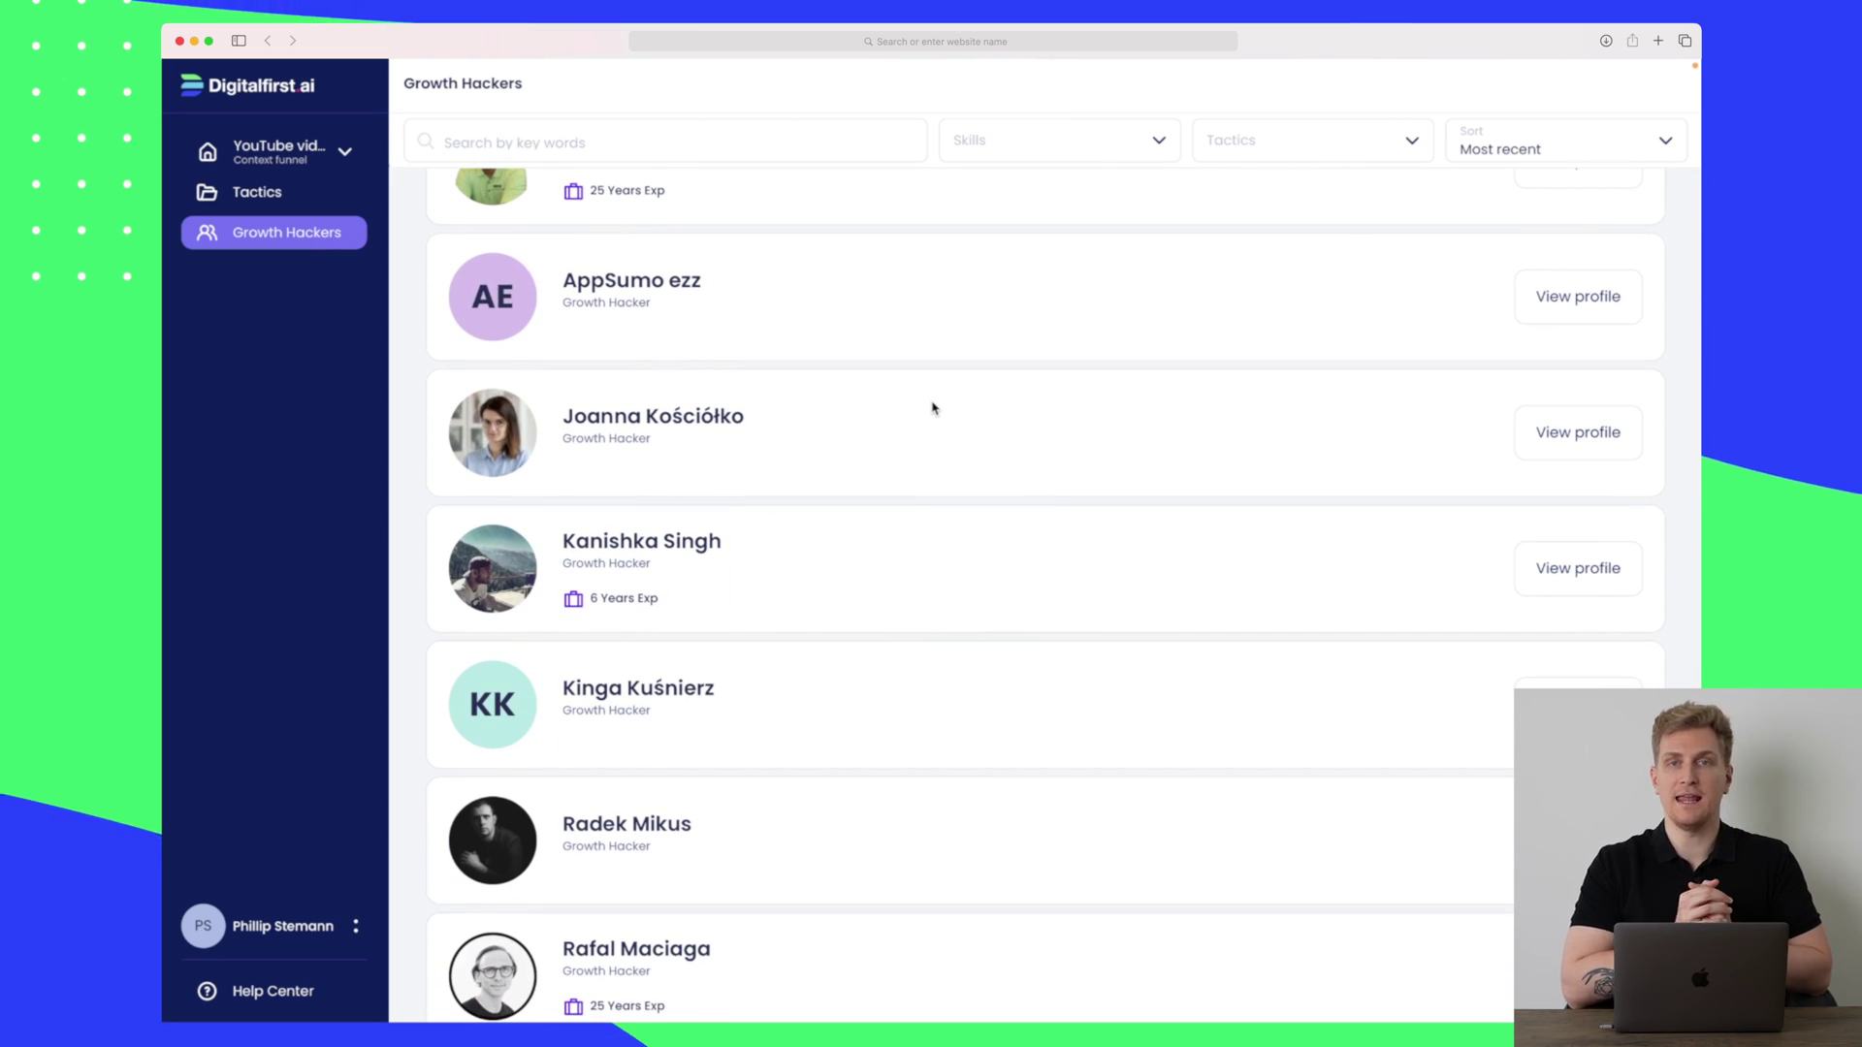
scroll(933, 408, down, 3)
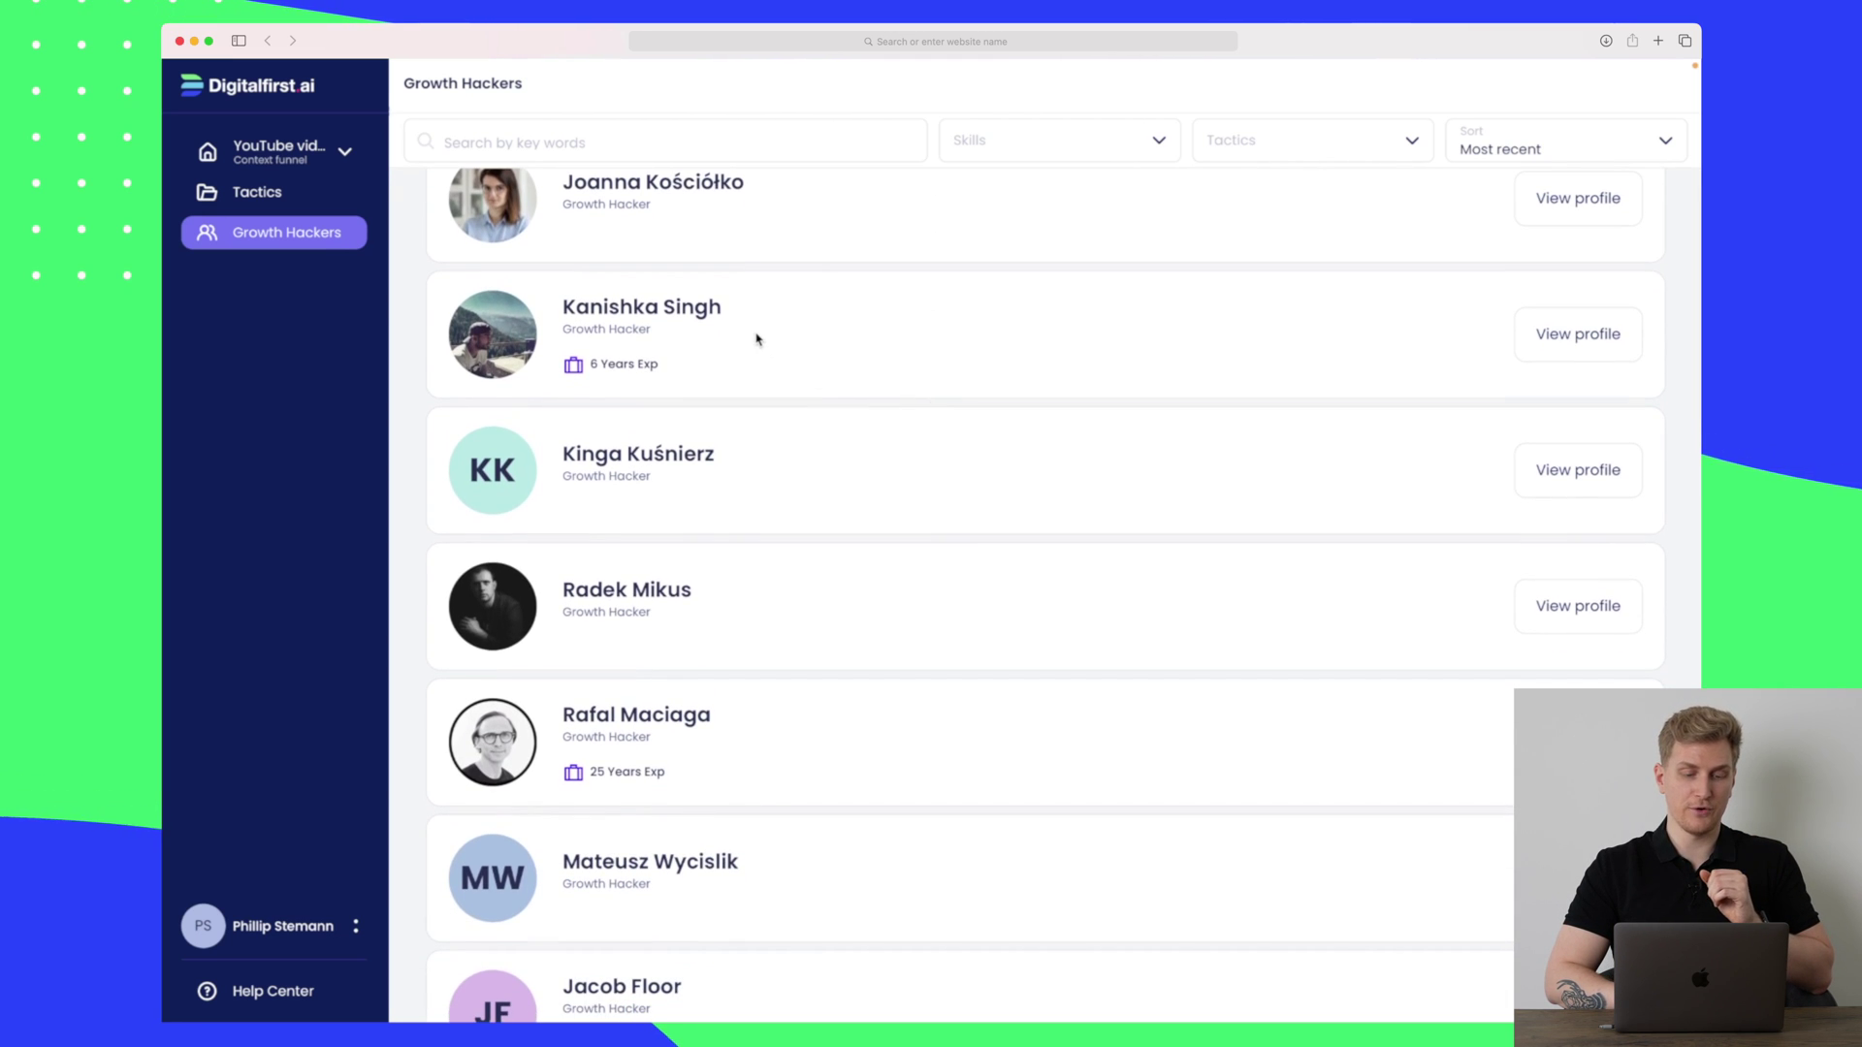
scroll(759, 338, down, 5)
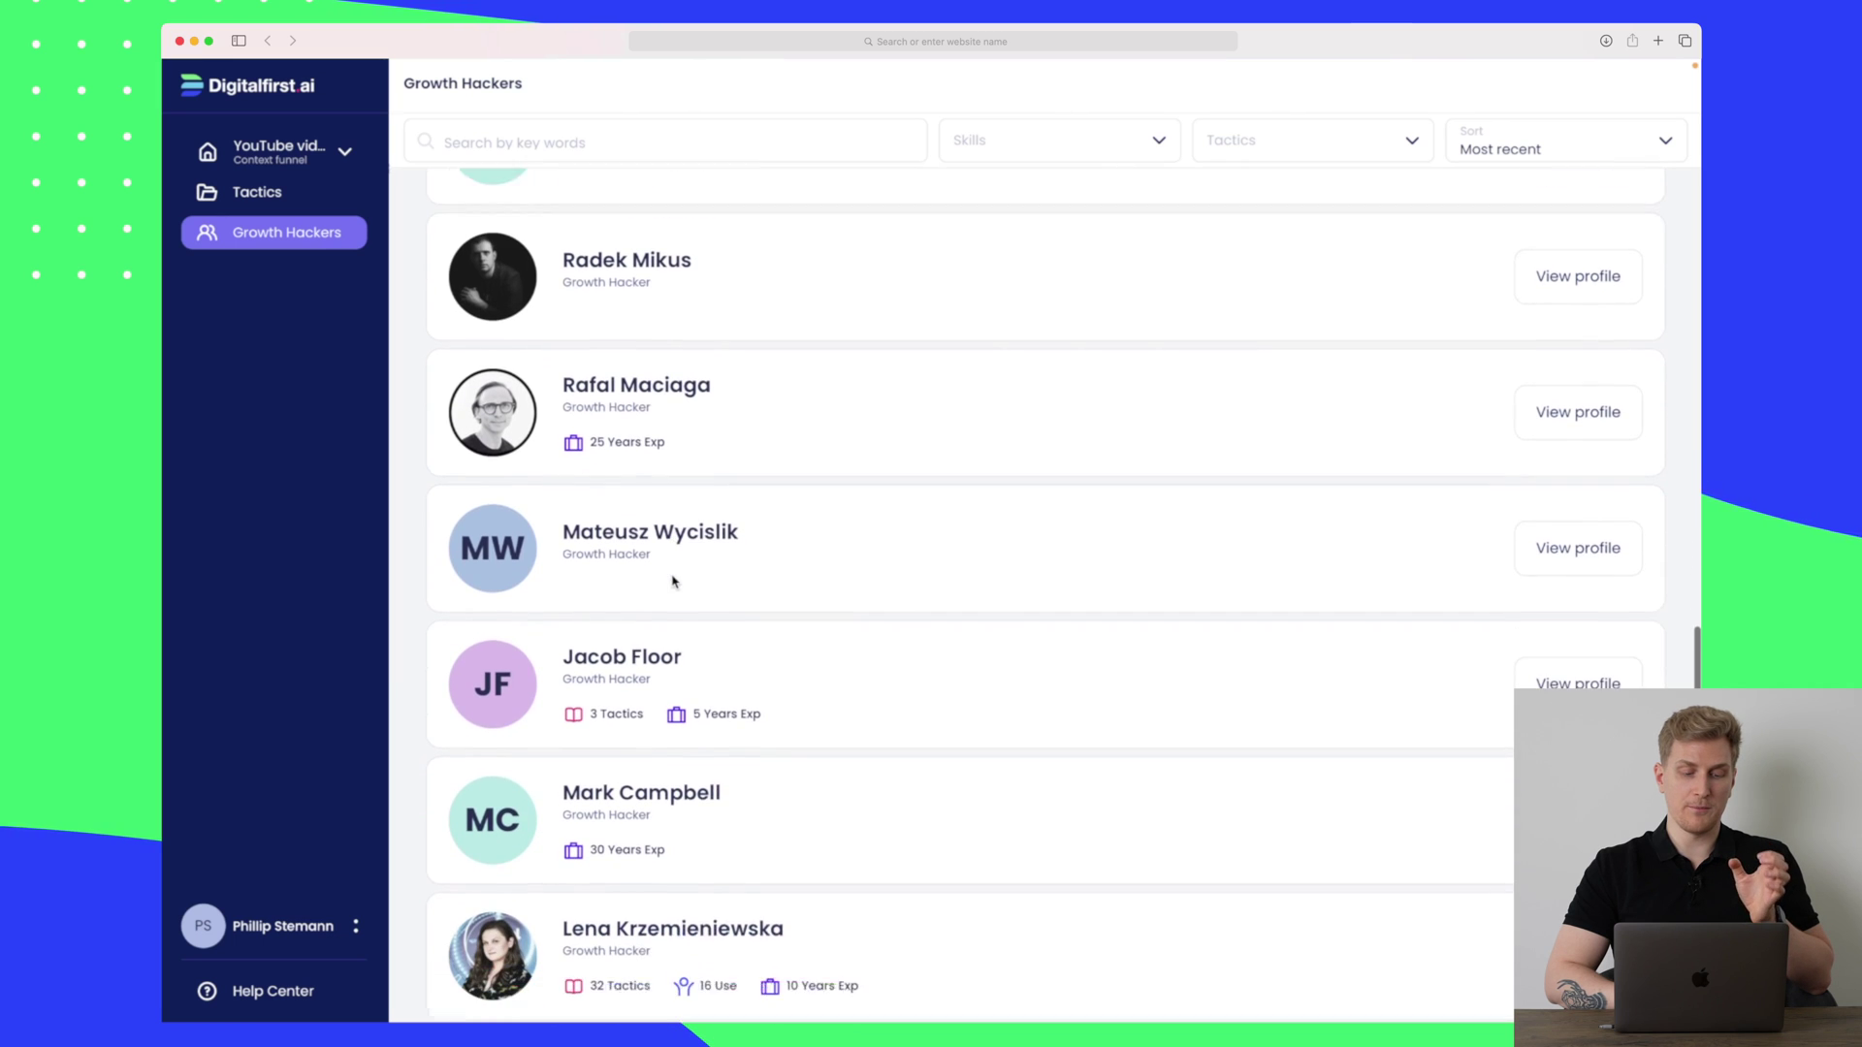
scroll(677, 548, down, 1)
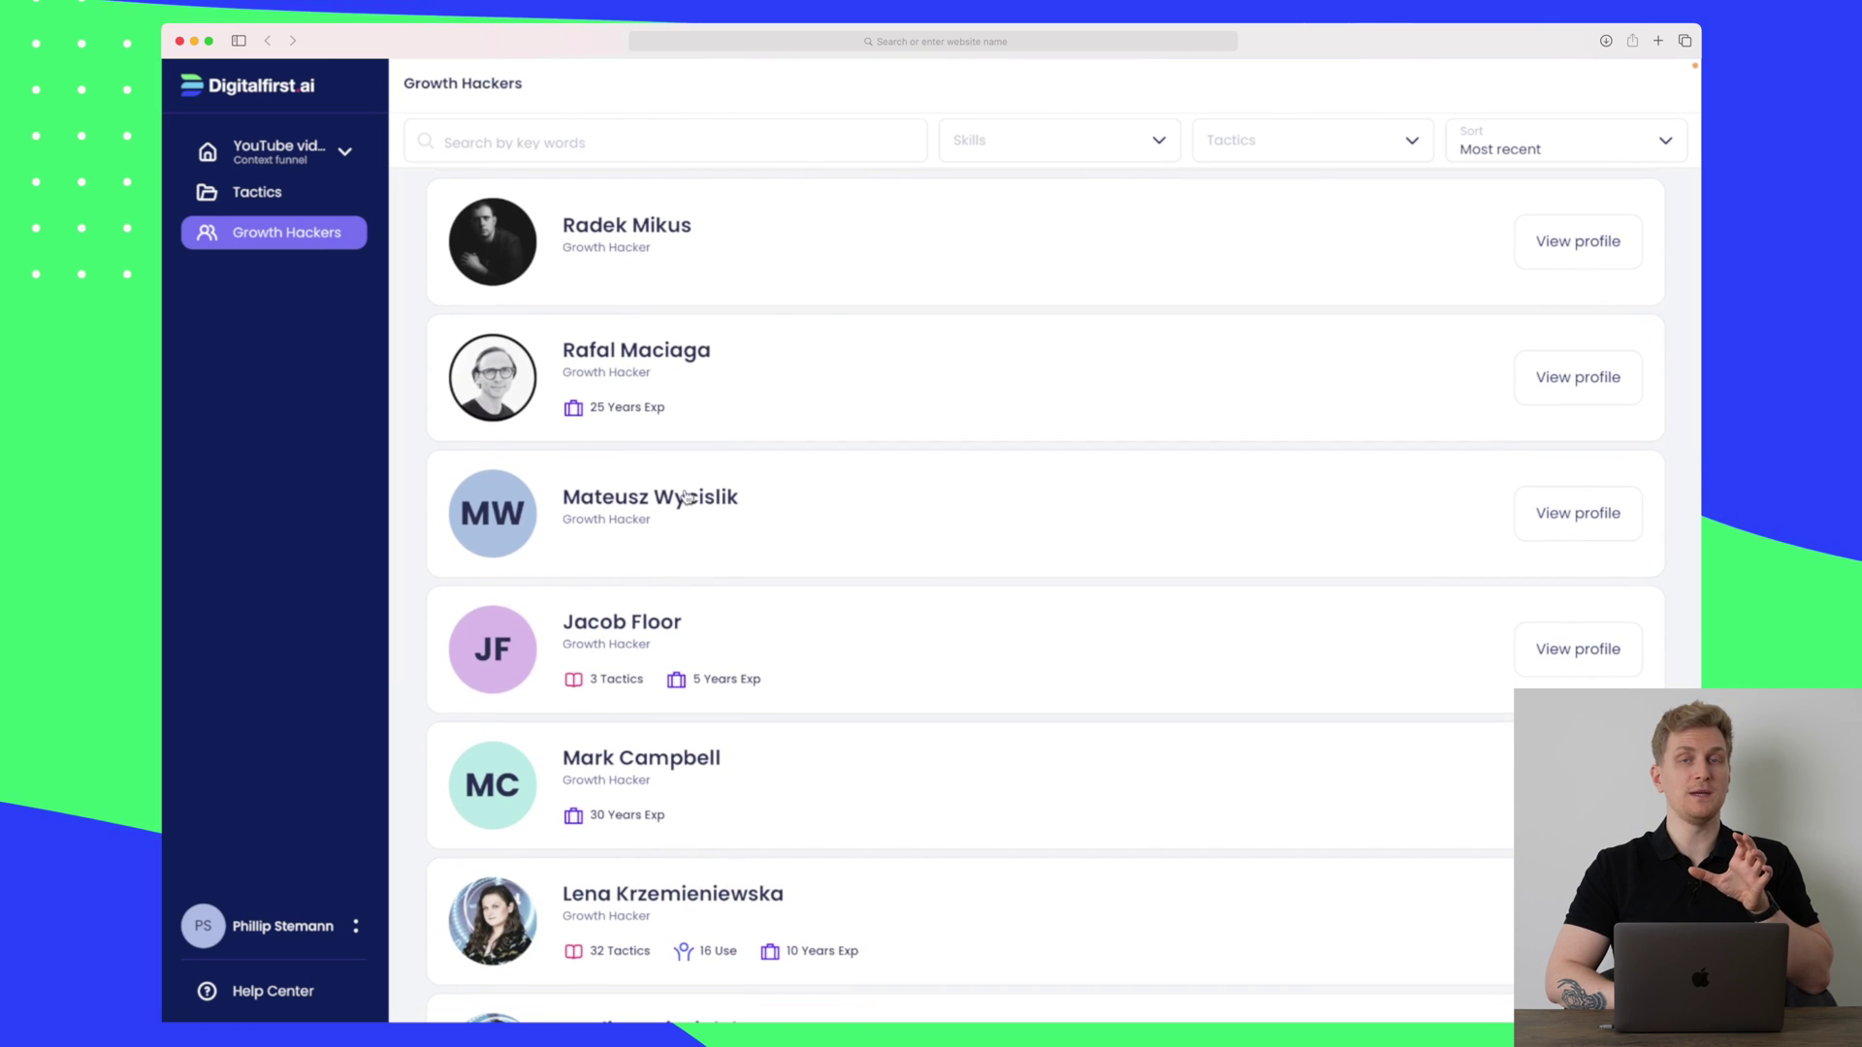
scroll(685, 496, up, 10)
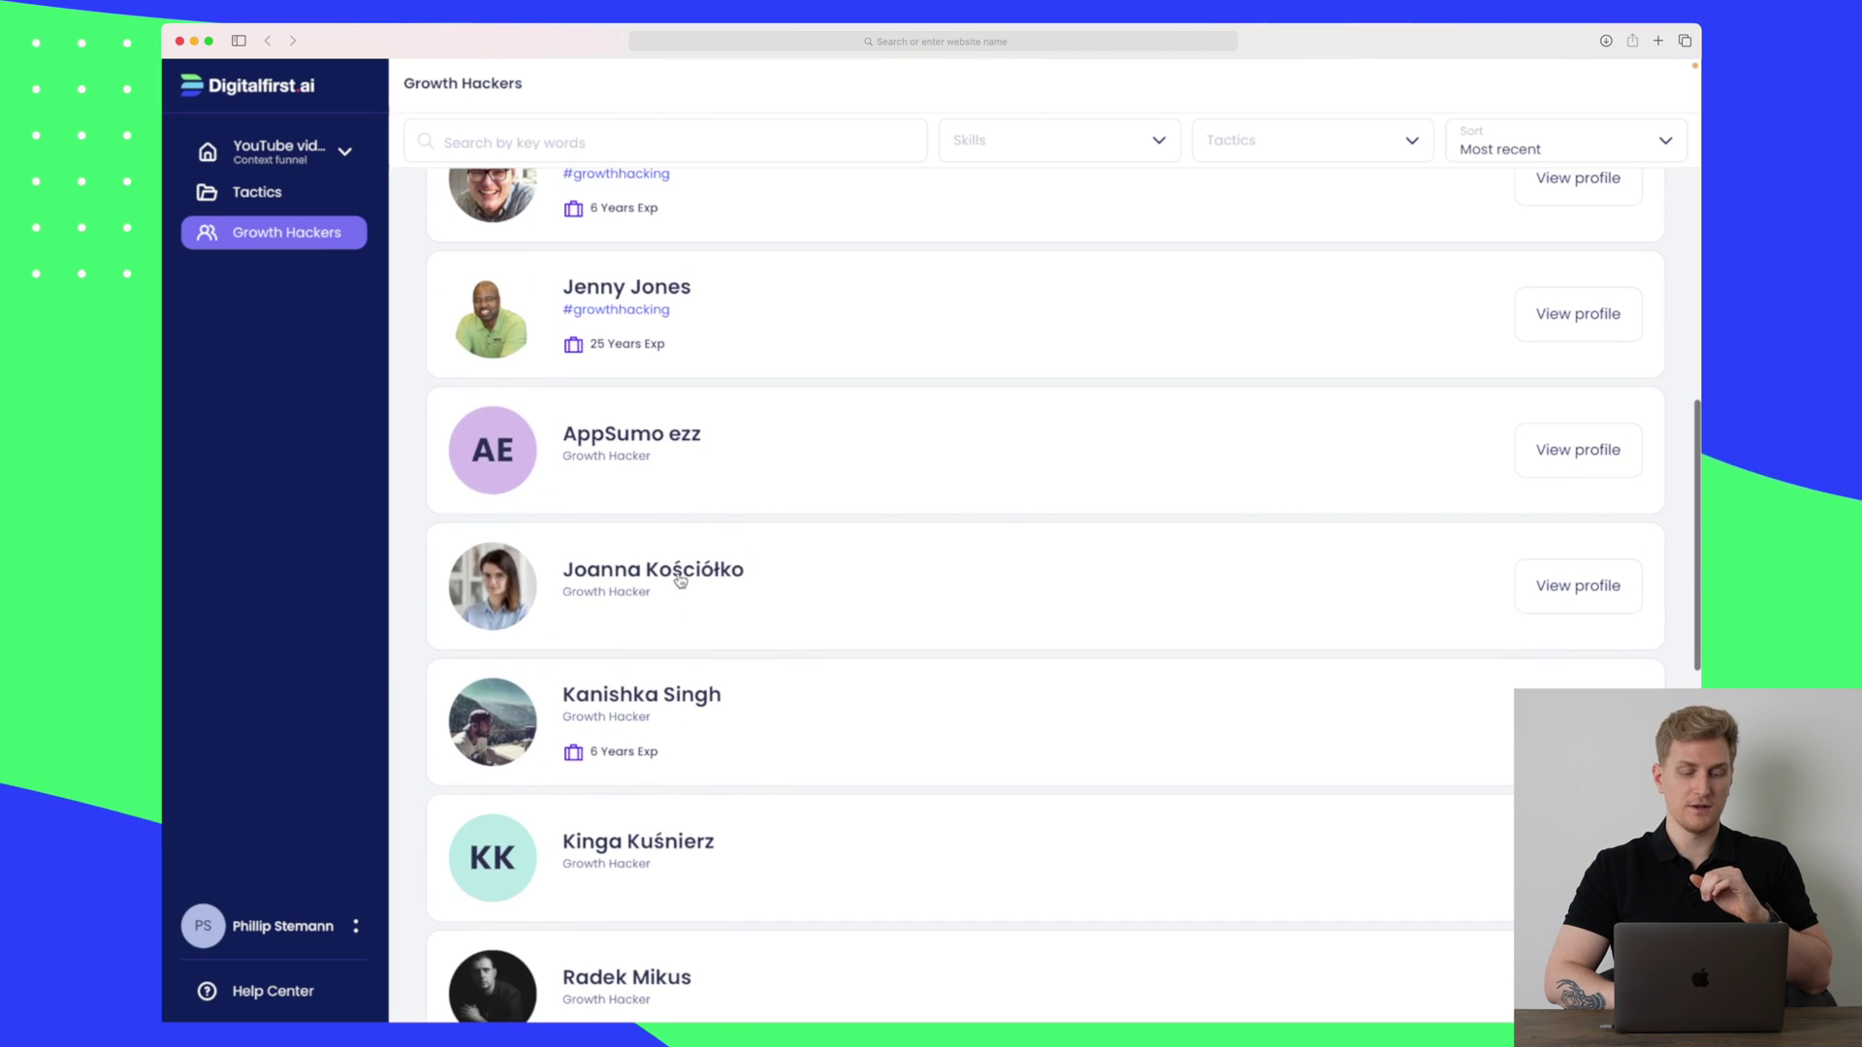
Open the AppSumo growth hacker's profile and examine its message form, Tactics section and About section.
click(647, 441)
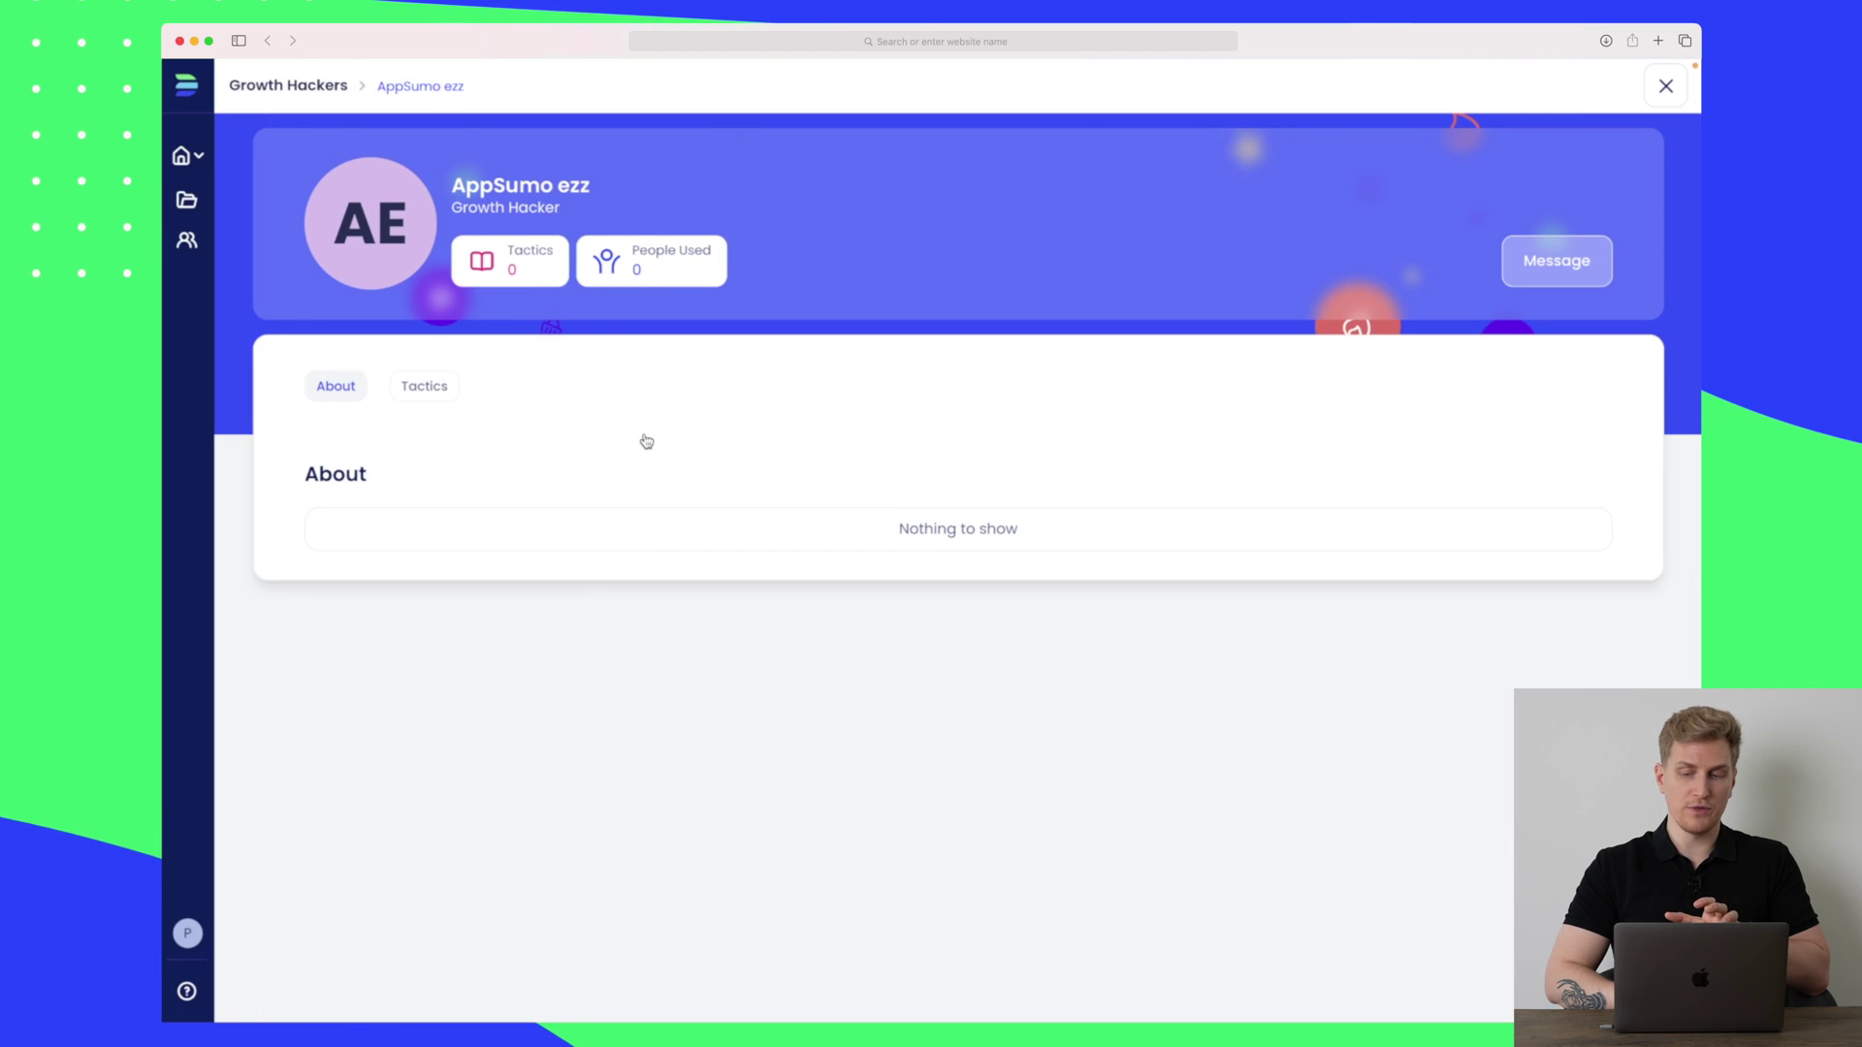
click(1576, 259)
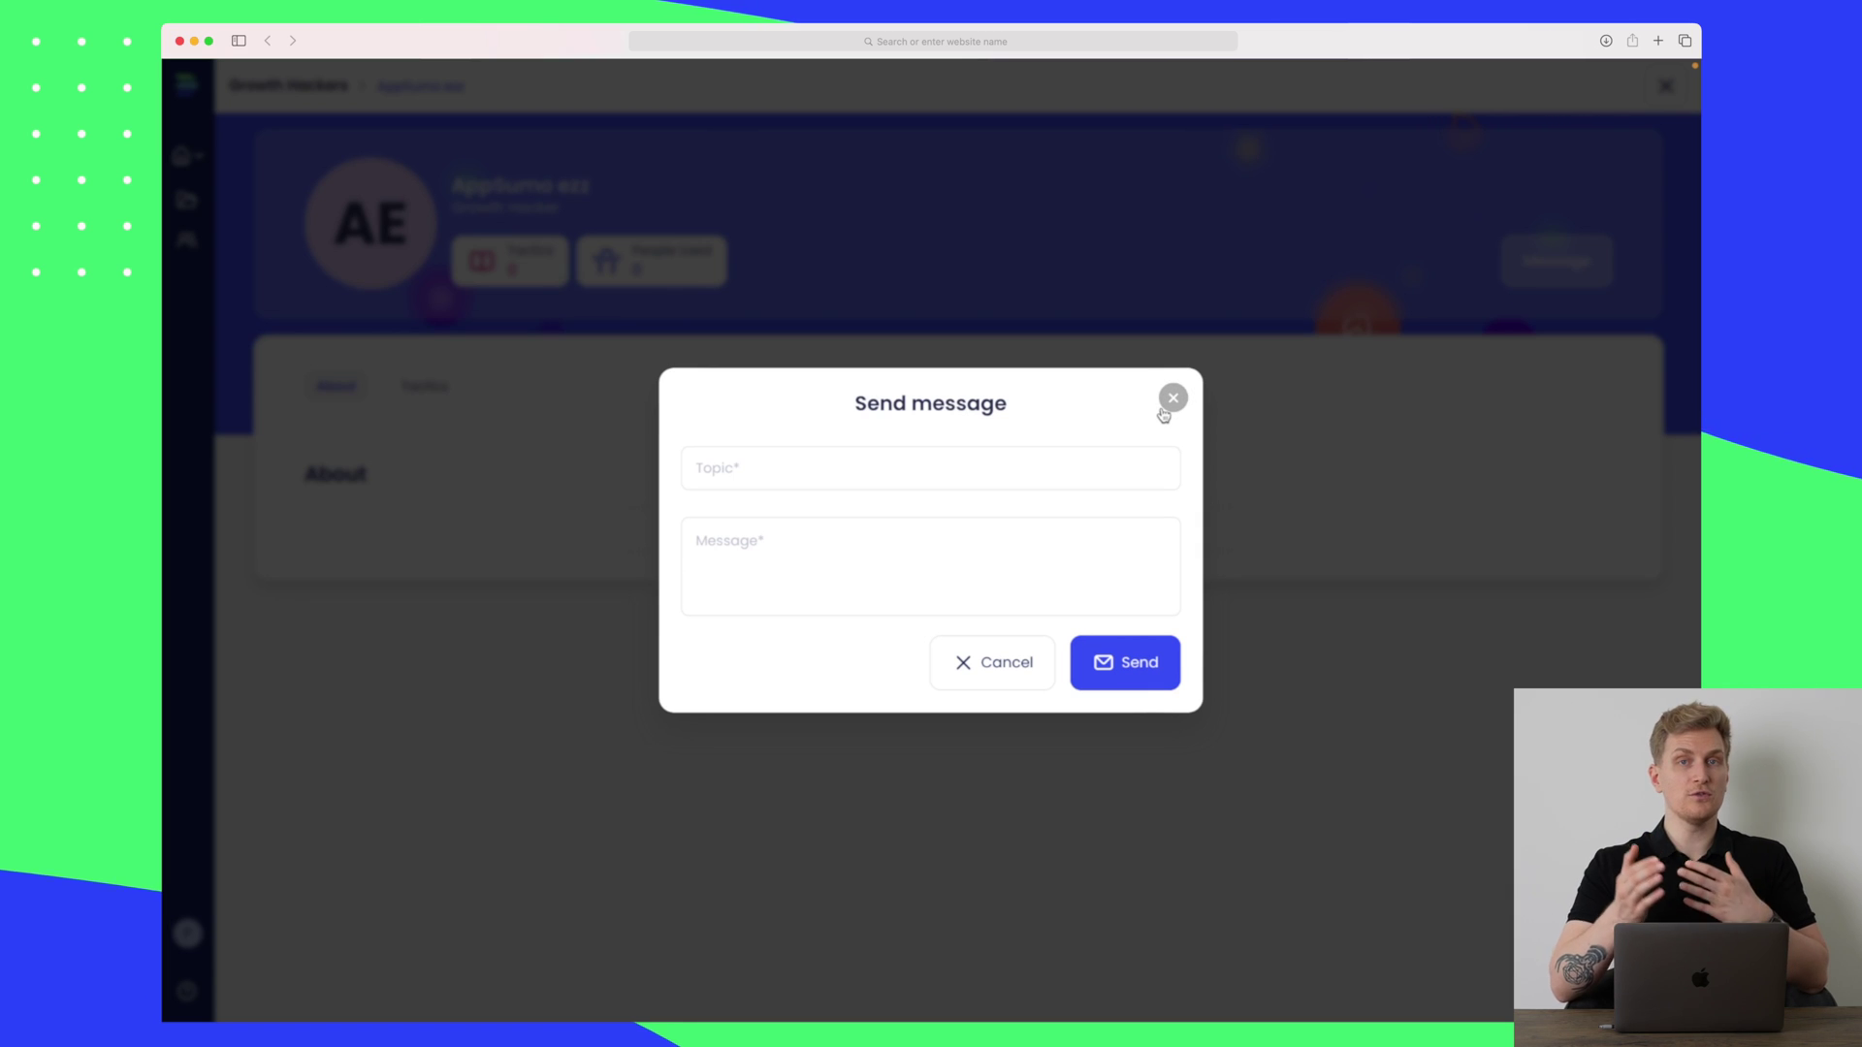
click(1173, 399)
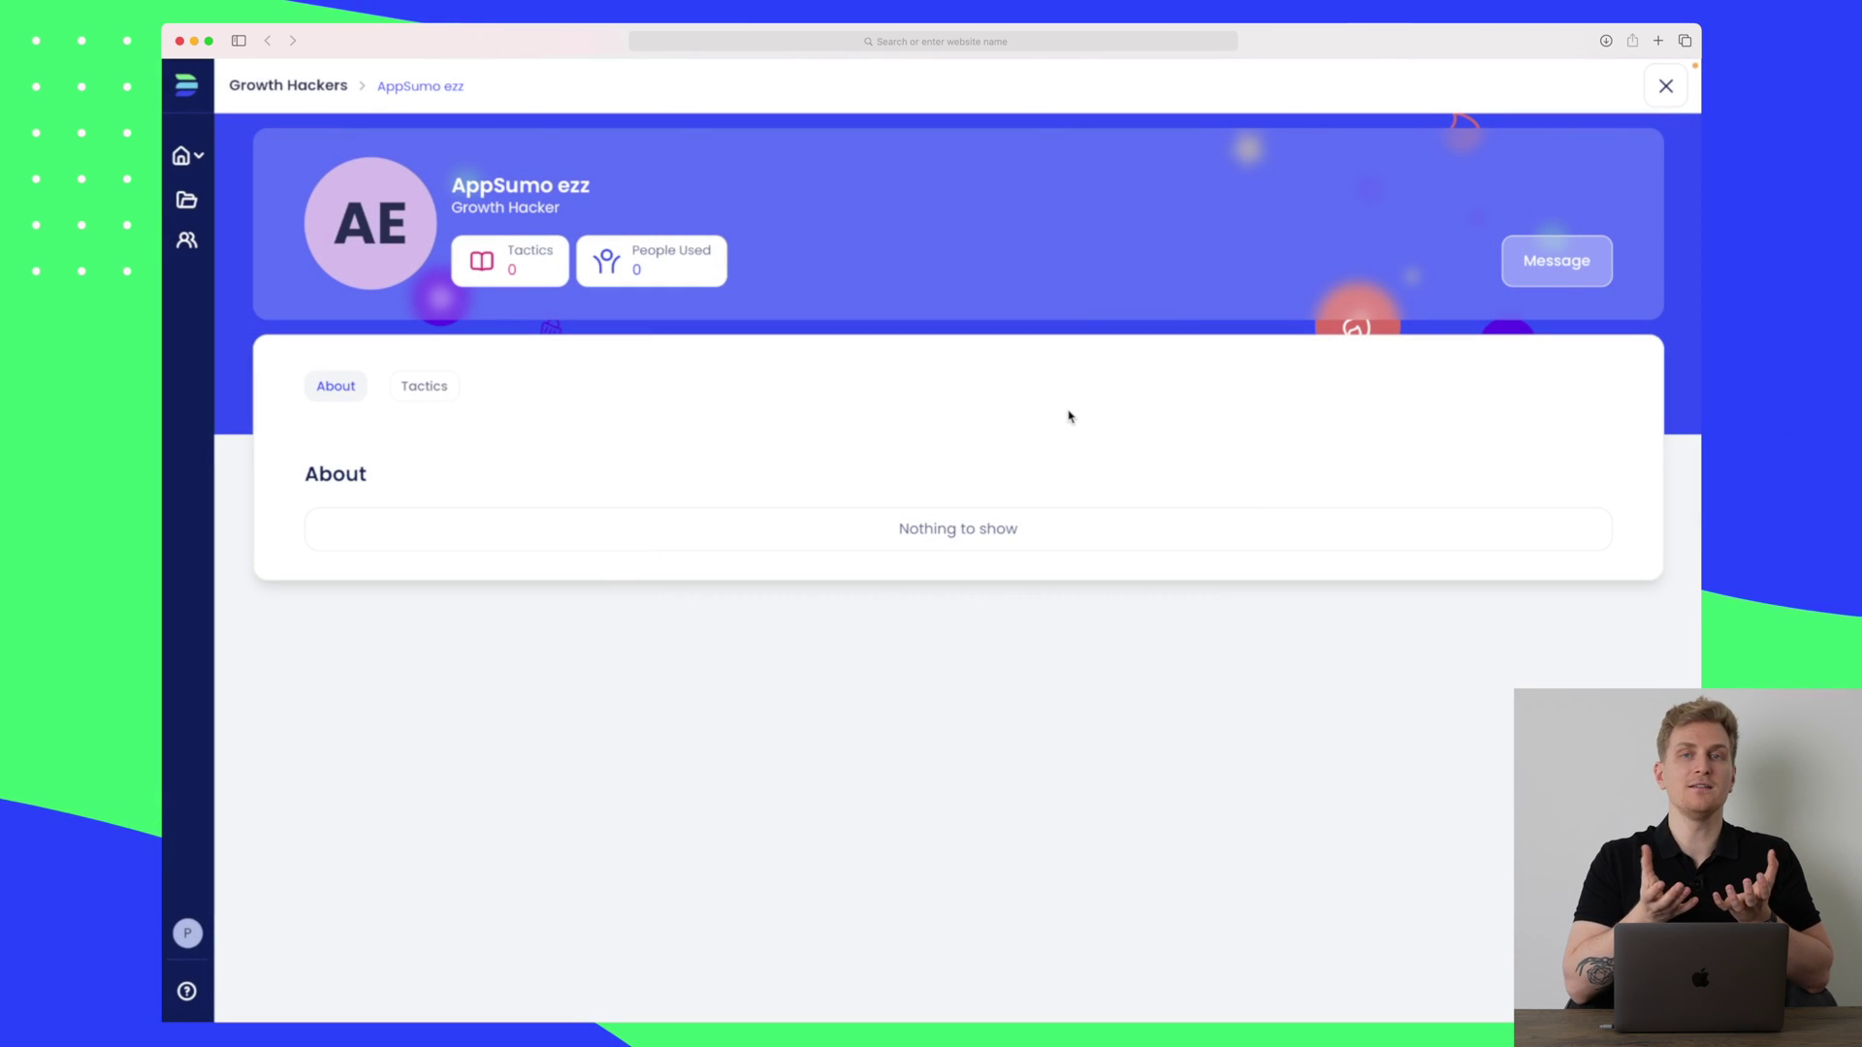
click(415, 388)
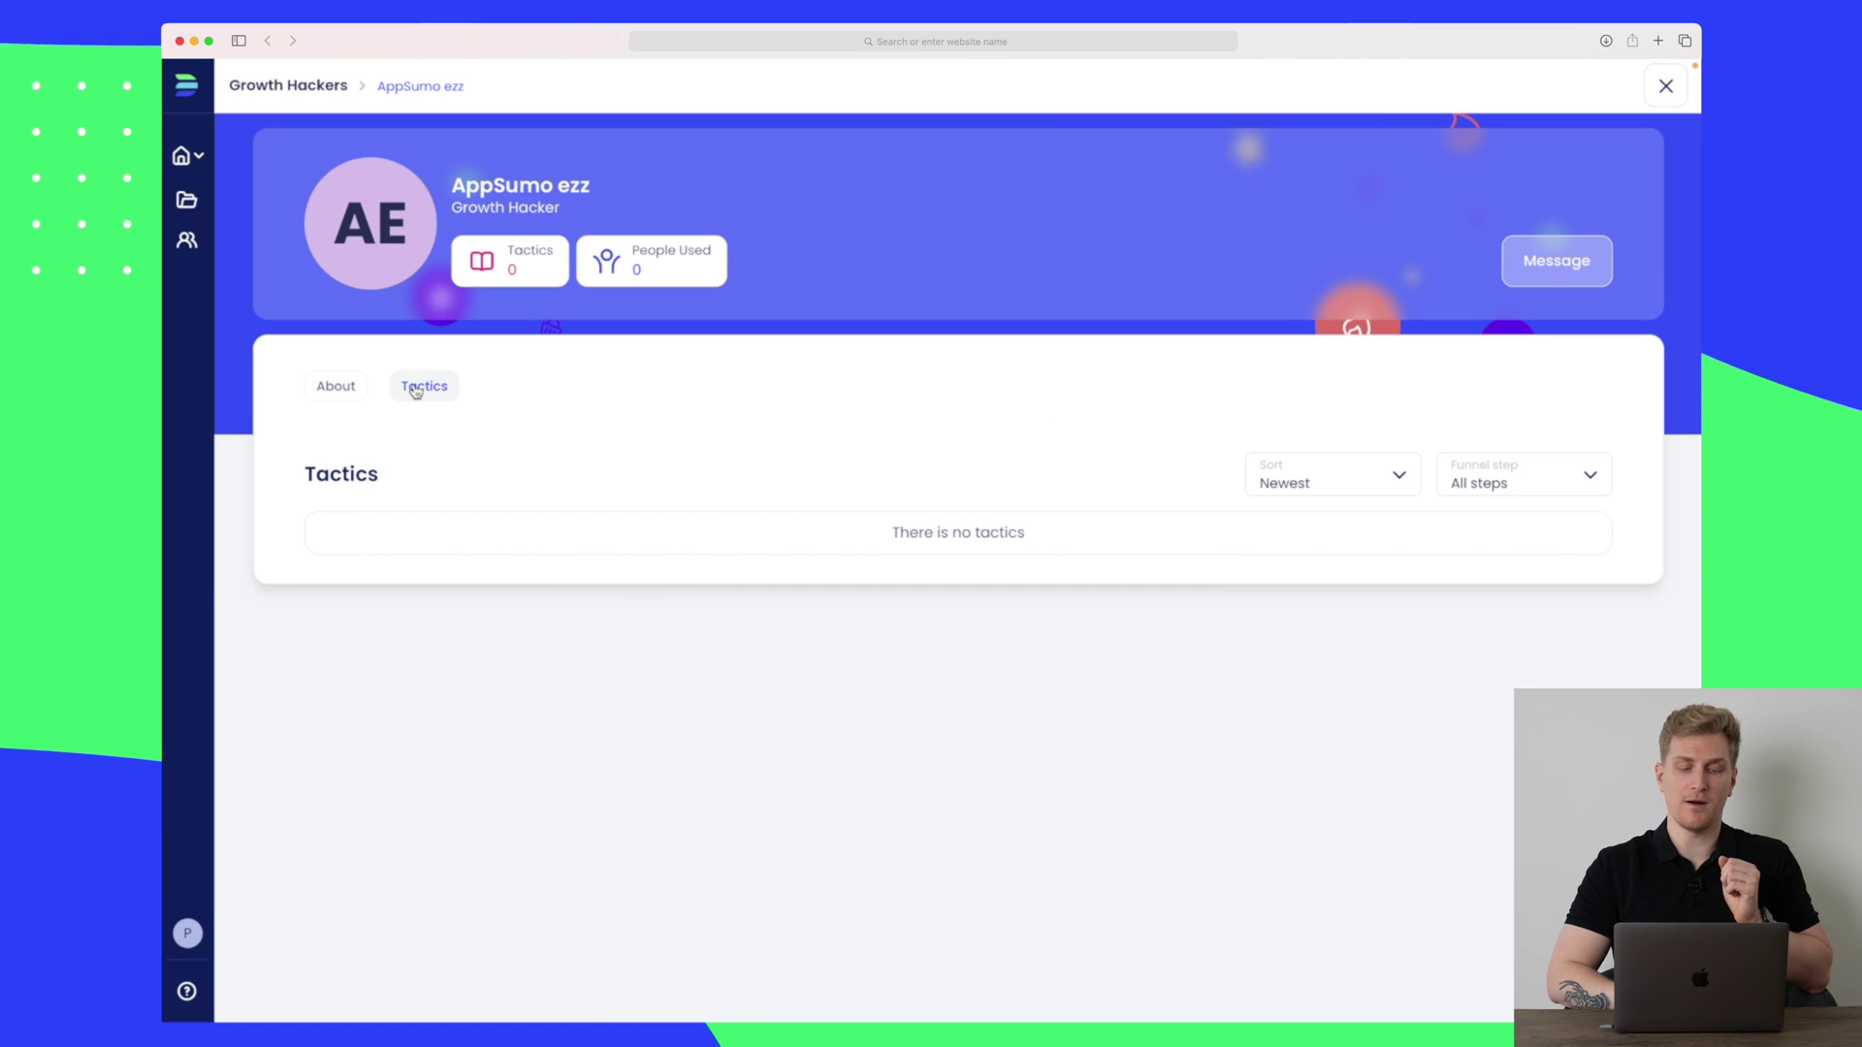
click(347, 387)
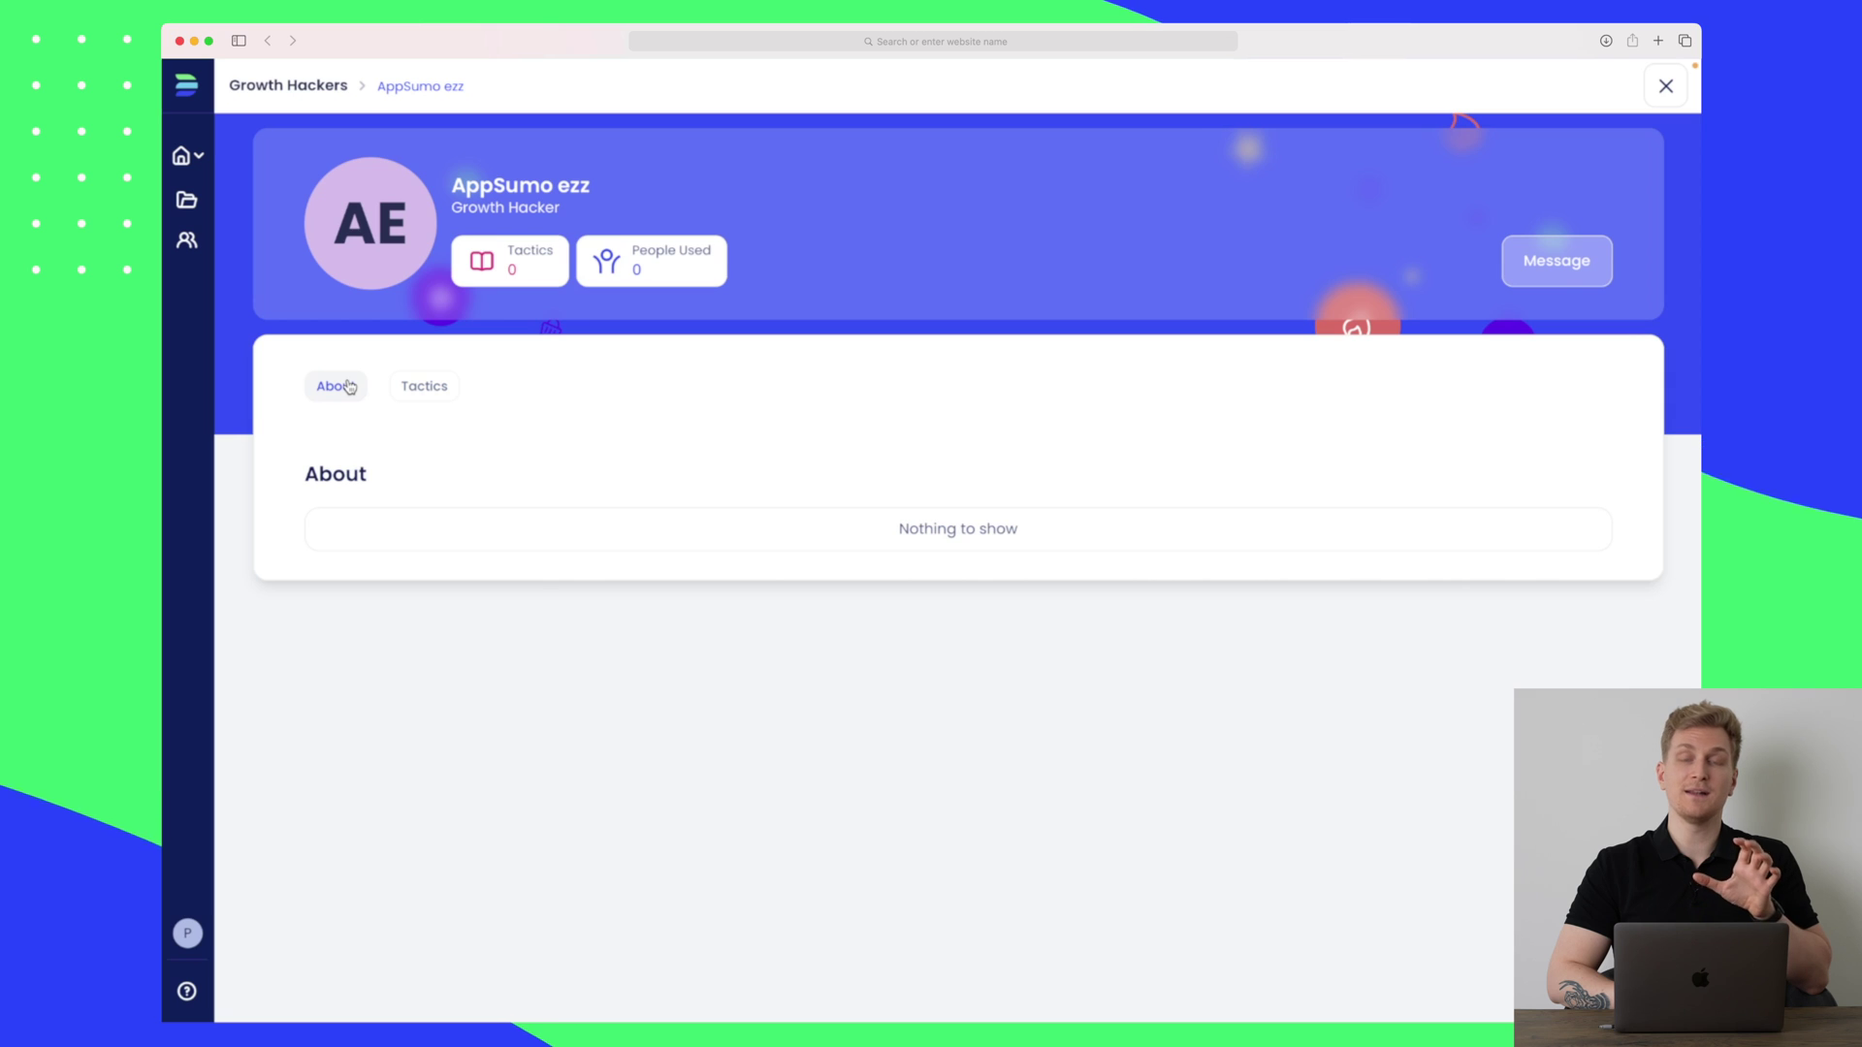
Return to the Growth Hackers directory and browse further down the list for profiles with published tactics.
click(296, 87)
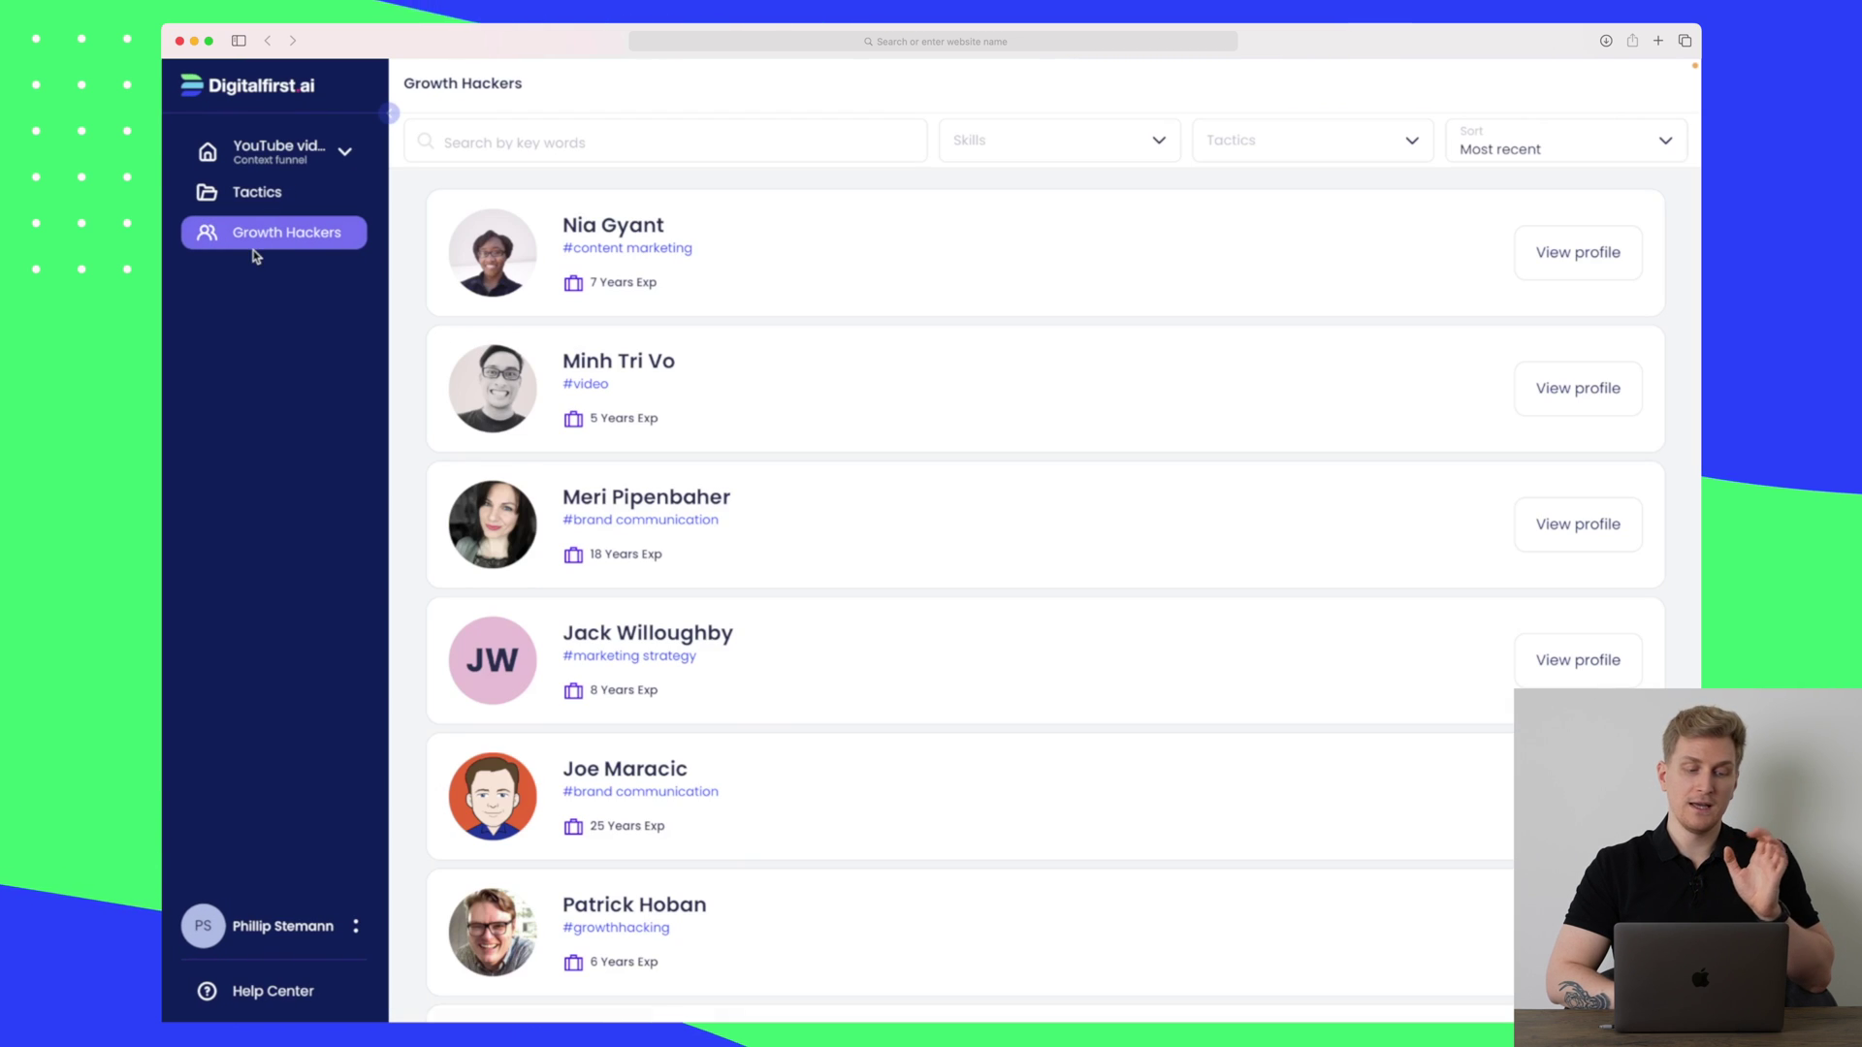
scroll(844, 511, down, 12)
scroll(846, 511, down, 6)
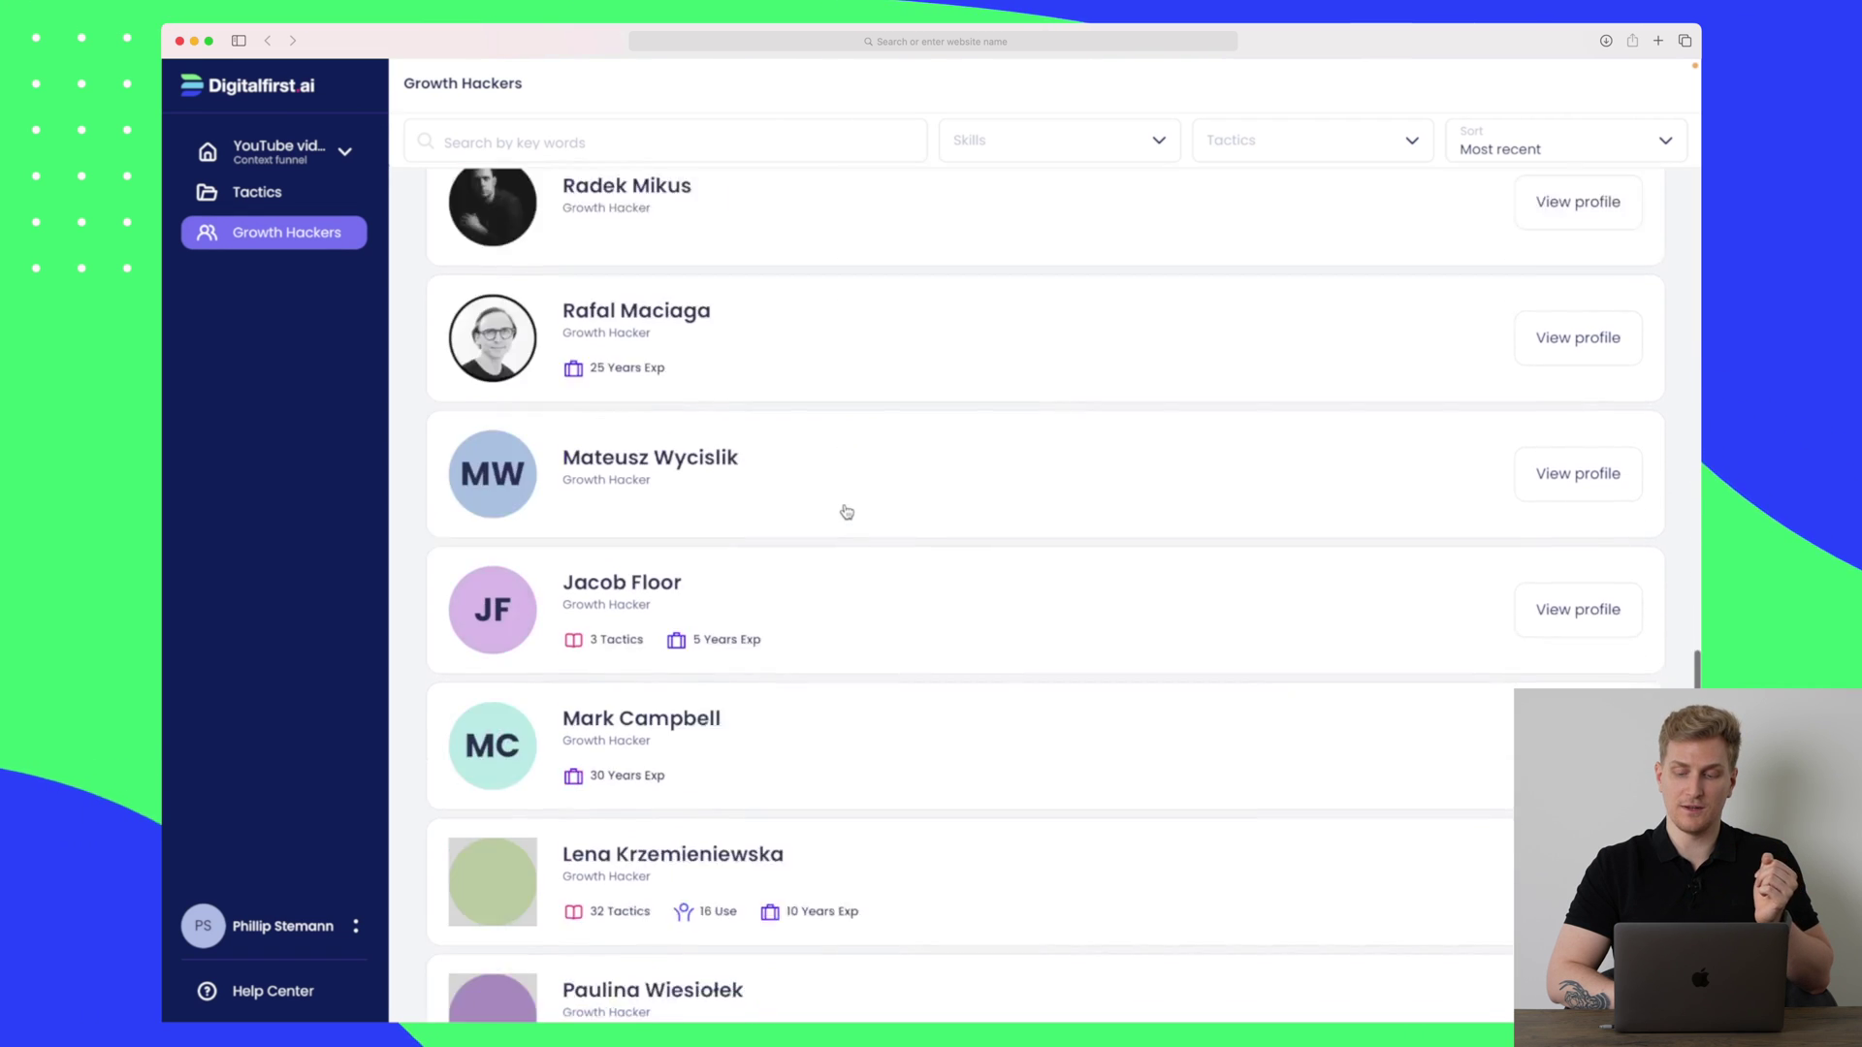